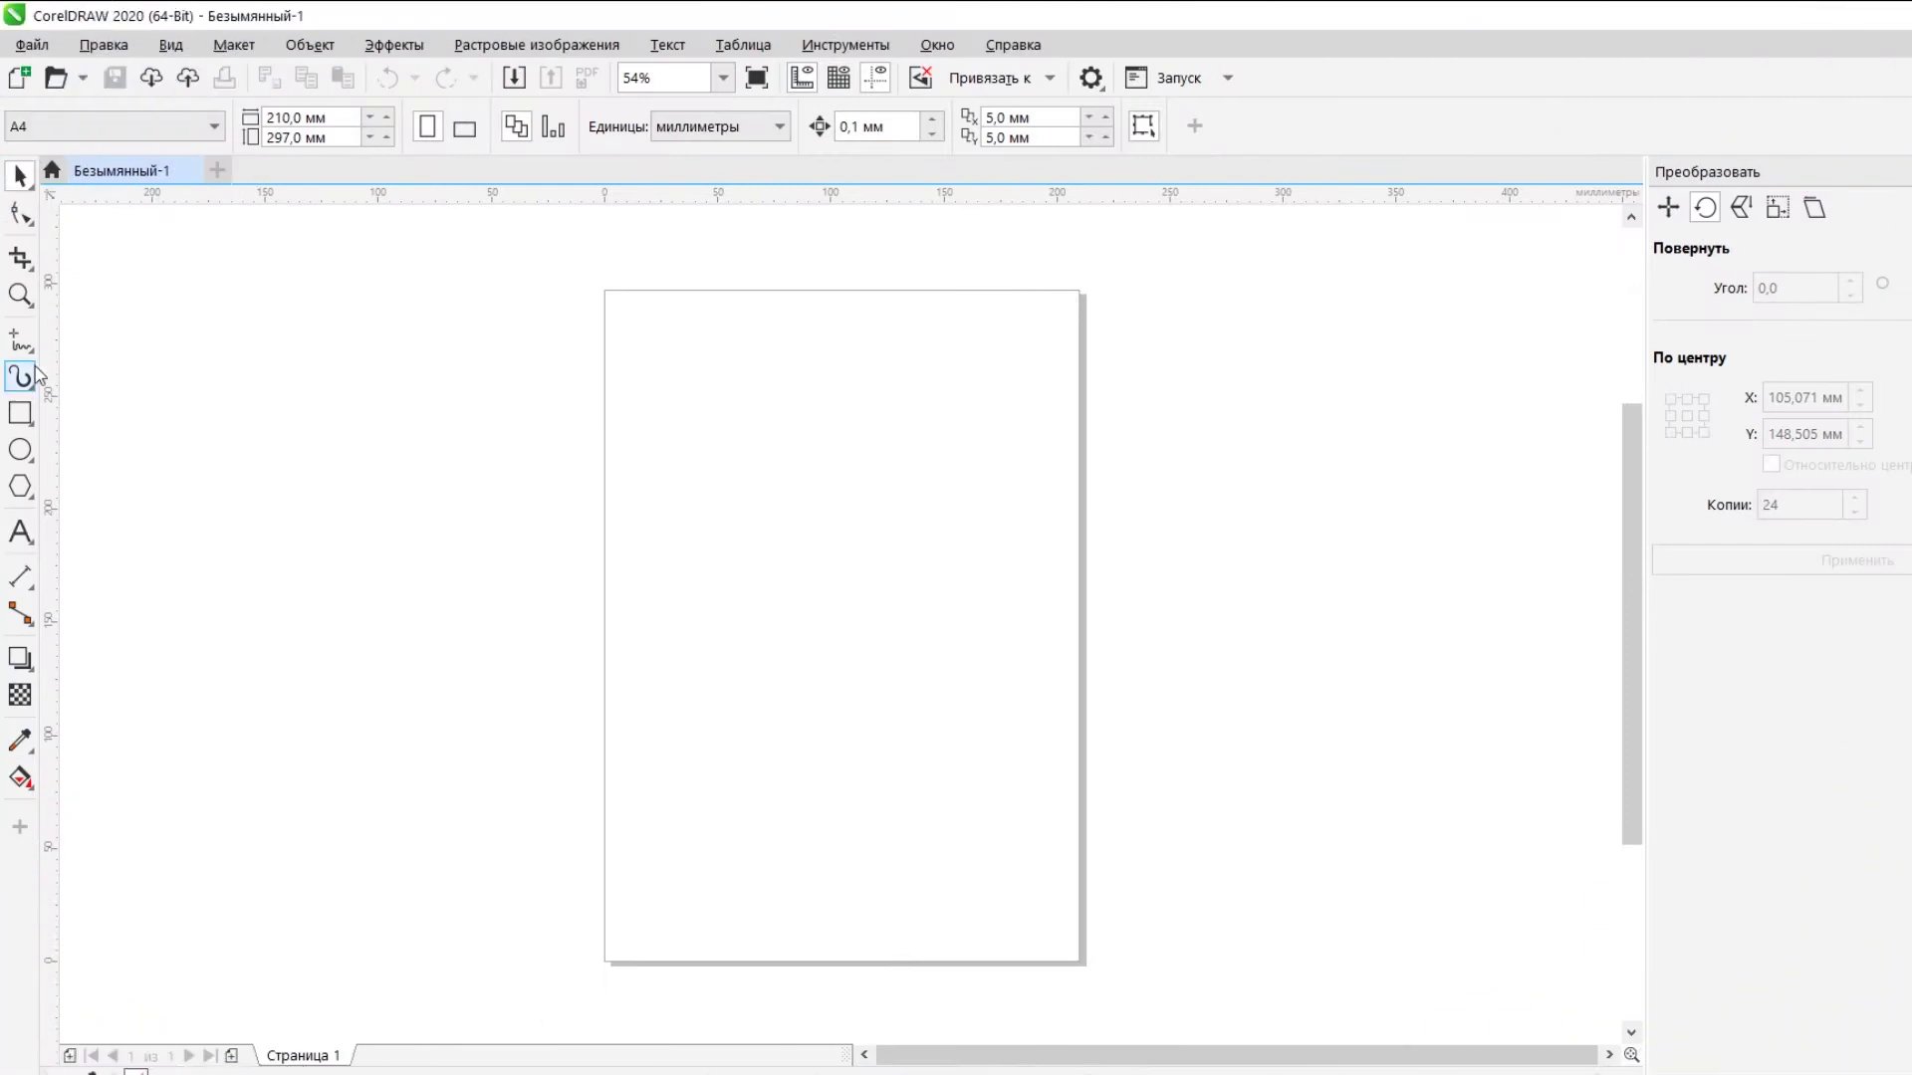
# Draw a horizontal line 100 mm long, centred at X 105 mm and Y 148.5+10 mm.
pyautogui.moveTo(740, 563); pyautogui.dragTo(954, 562)
pyautogui.click(74, 117)
pyautogui.write('105')
pyautogui.press('Tab')
pyautogui.write('14865+10')
pyautogui.press('Tab')
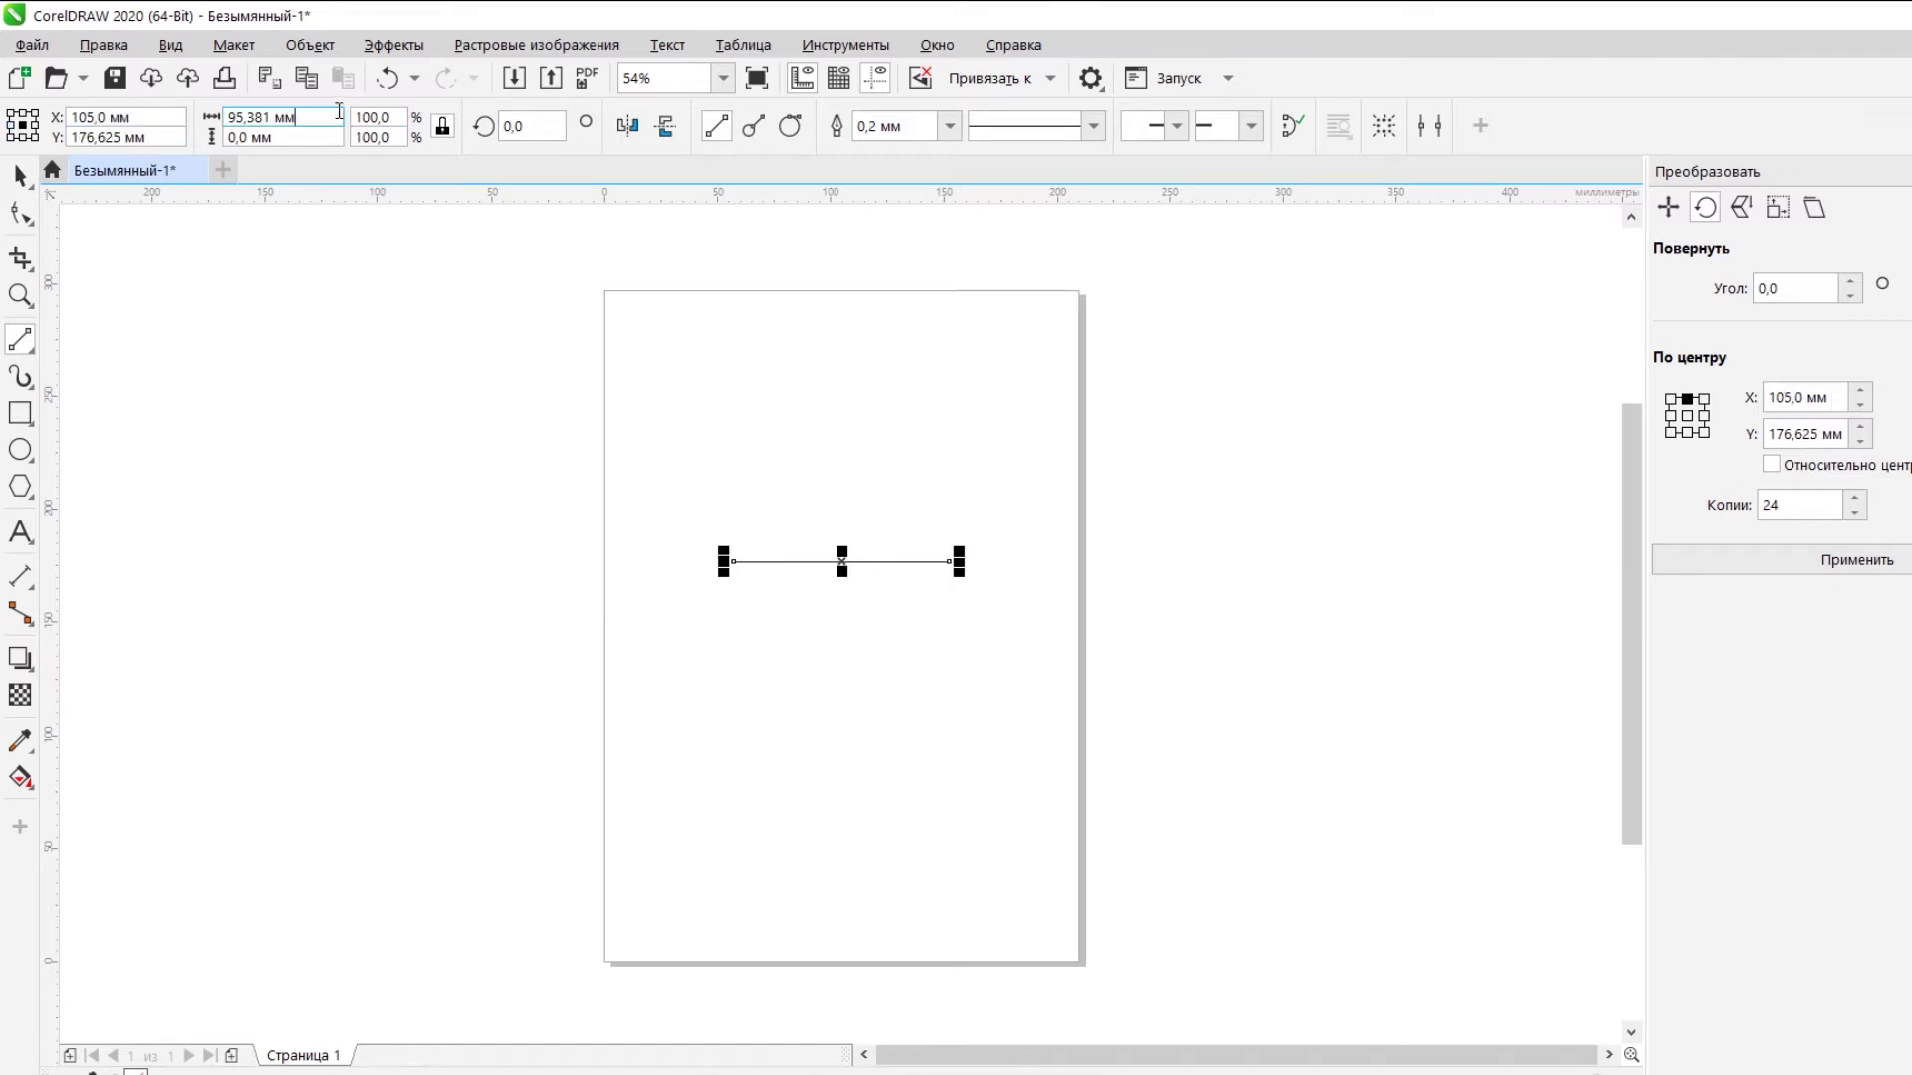
pyautogui.write('100')
pyautogui.press('Return')
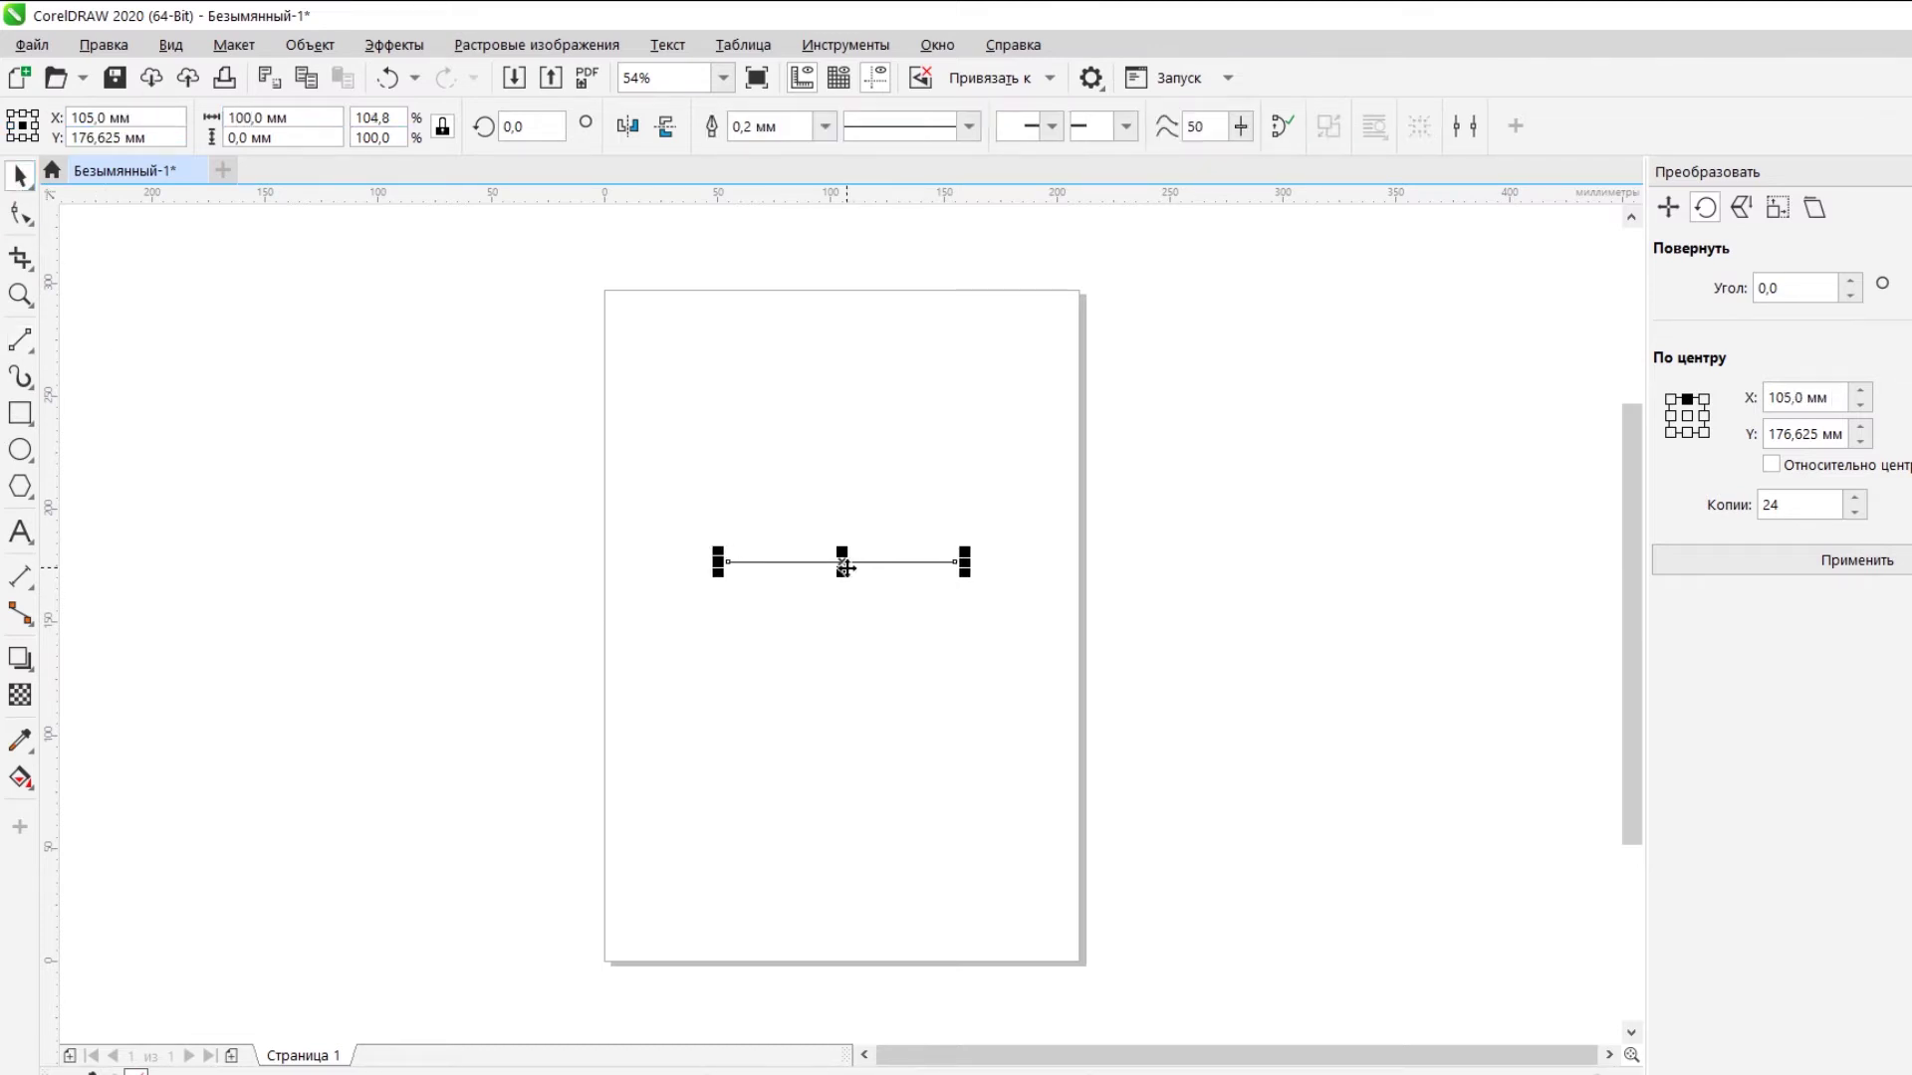
pyautogui.click(842, 563)
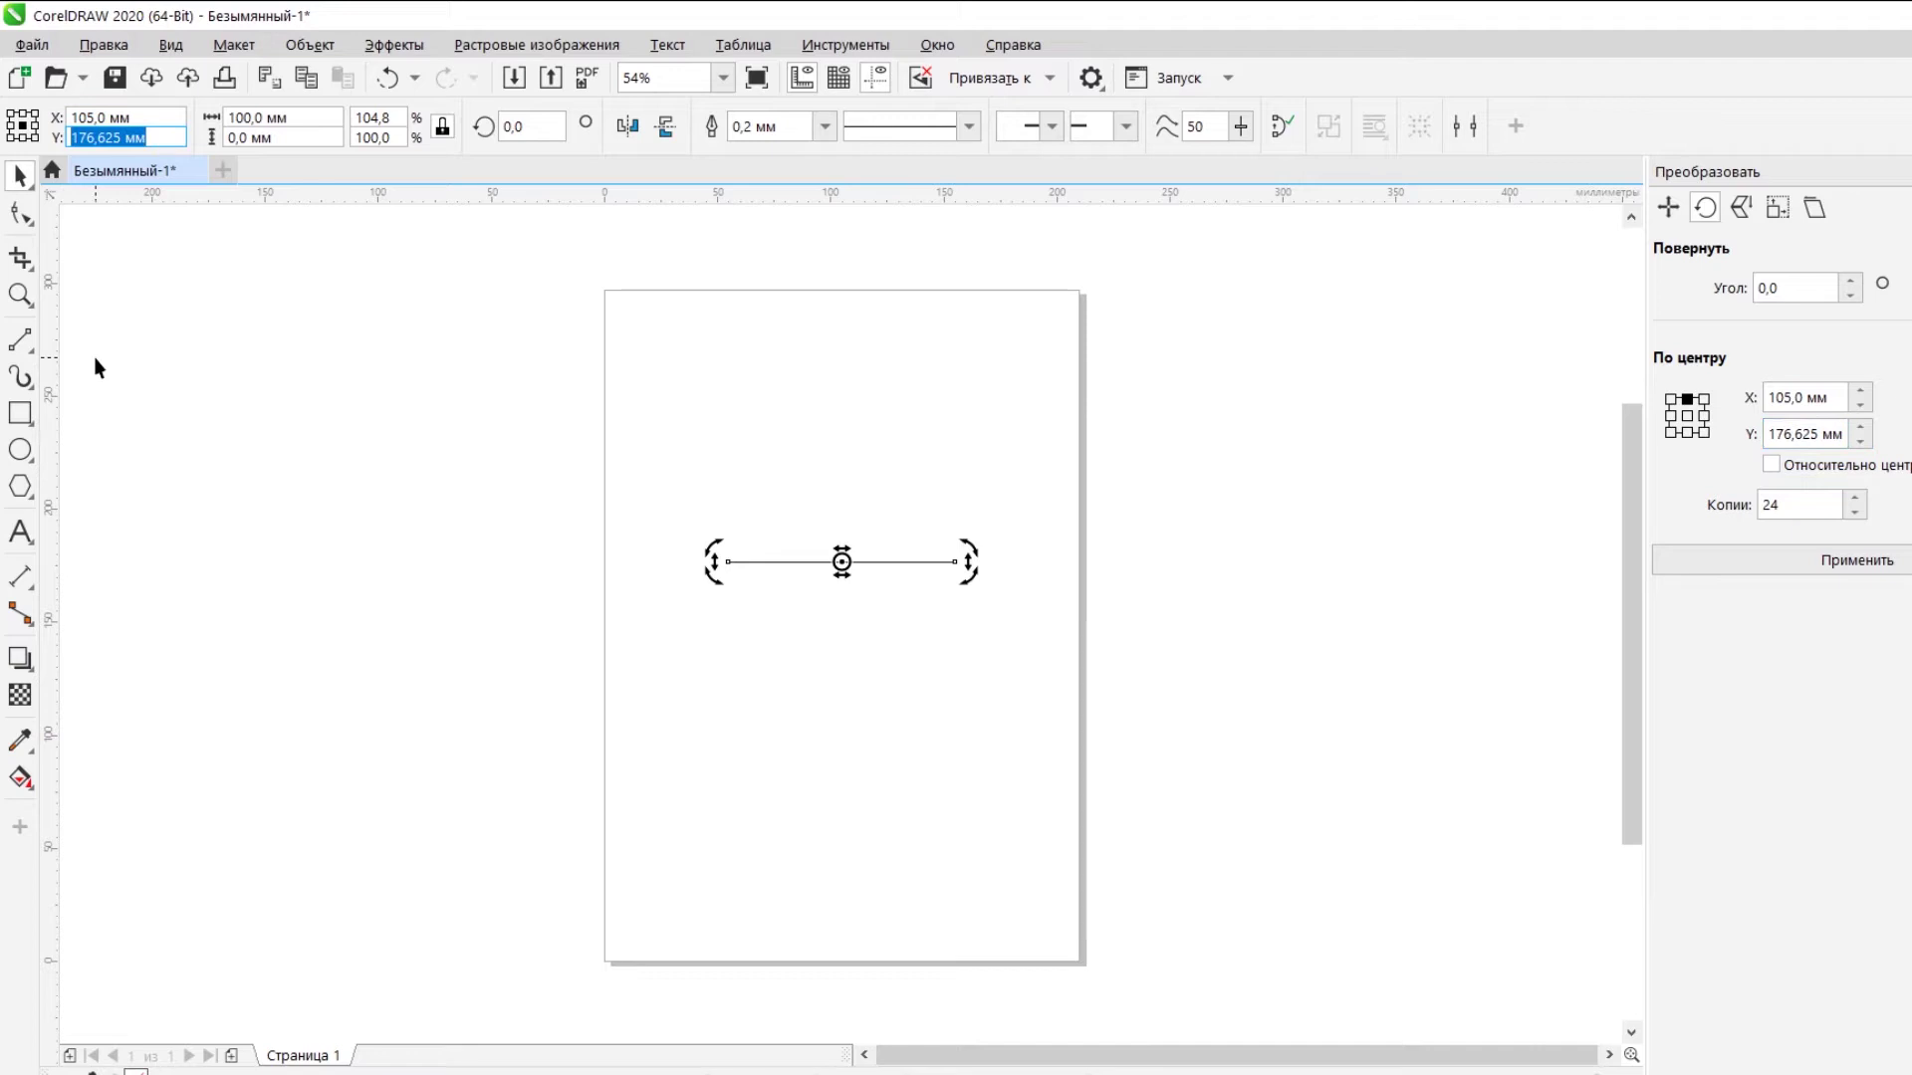
pyautogui.write('148,5+10')
pyautogui.press('Return')
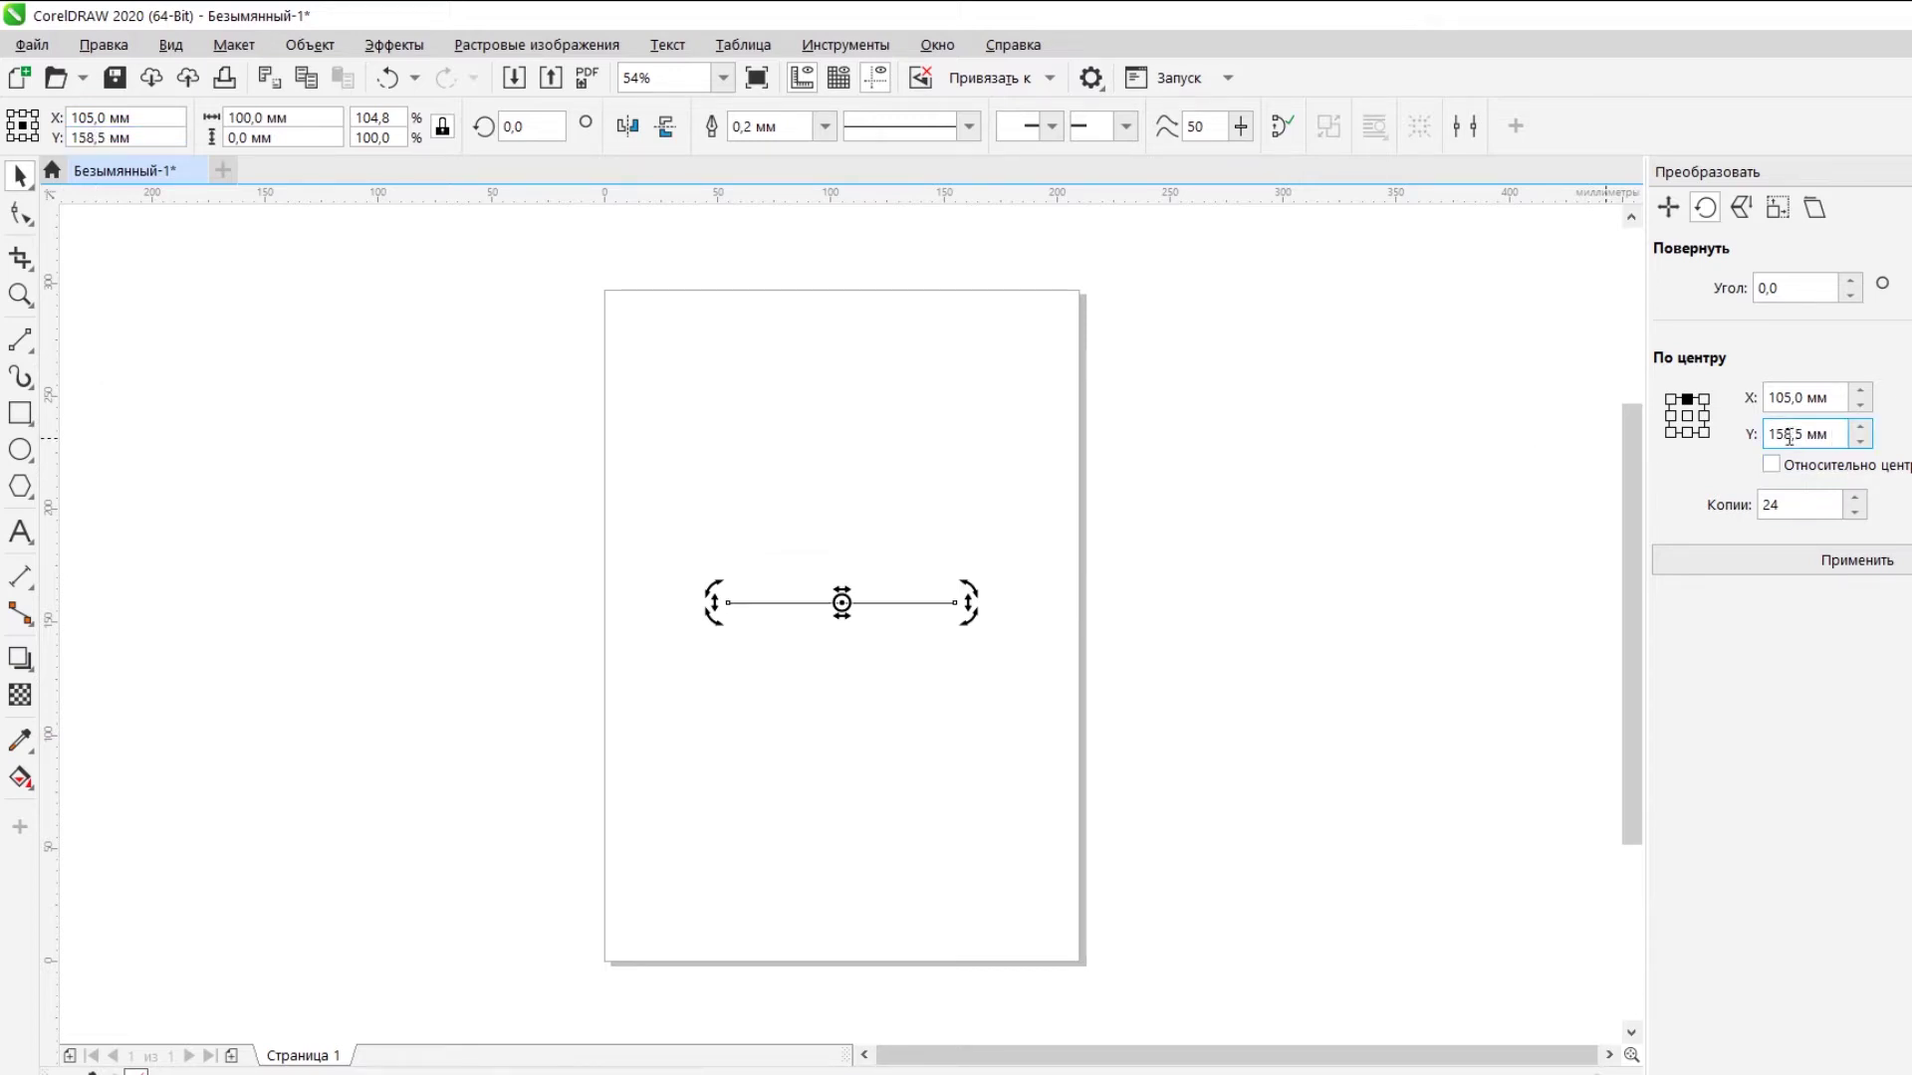
# Rotate the line by 360/10 degrees about X 105 mm, Y 148.5 mm with 9 copies.
pyautogui.moveTo(1813, 290); pyautogui.dragTo(1514, 401)
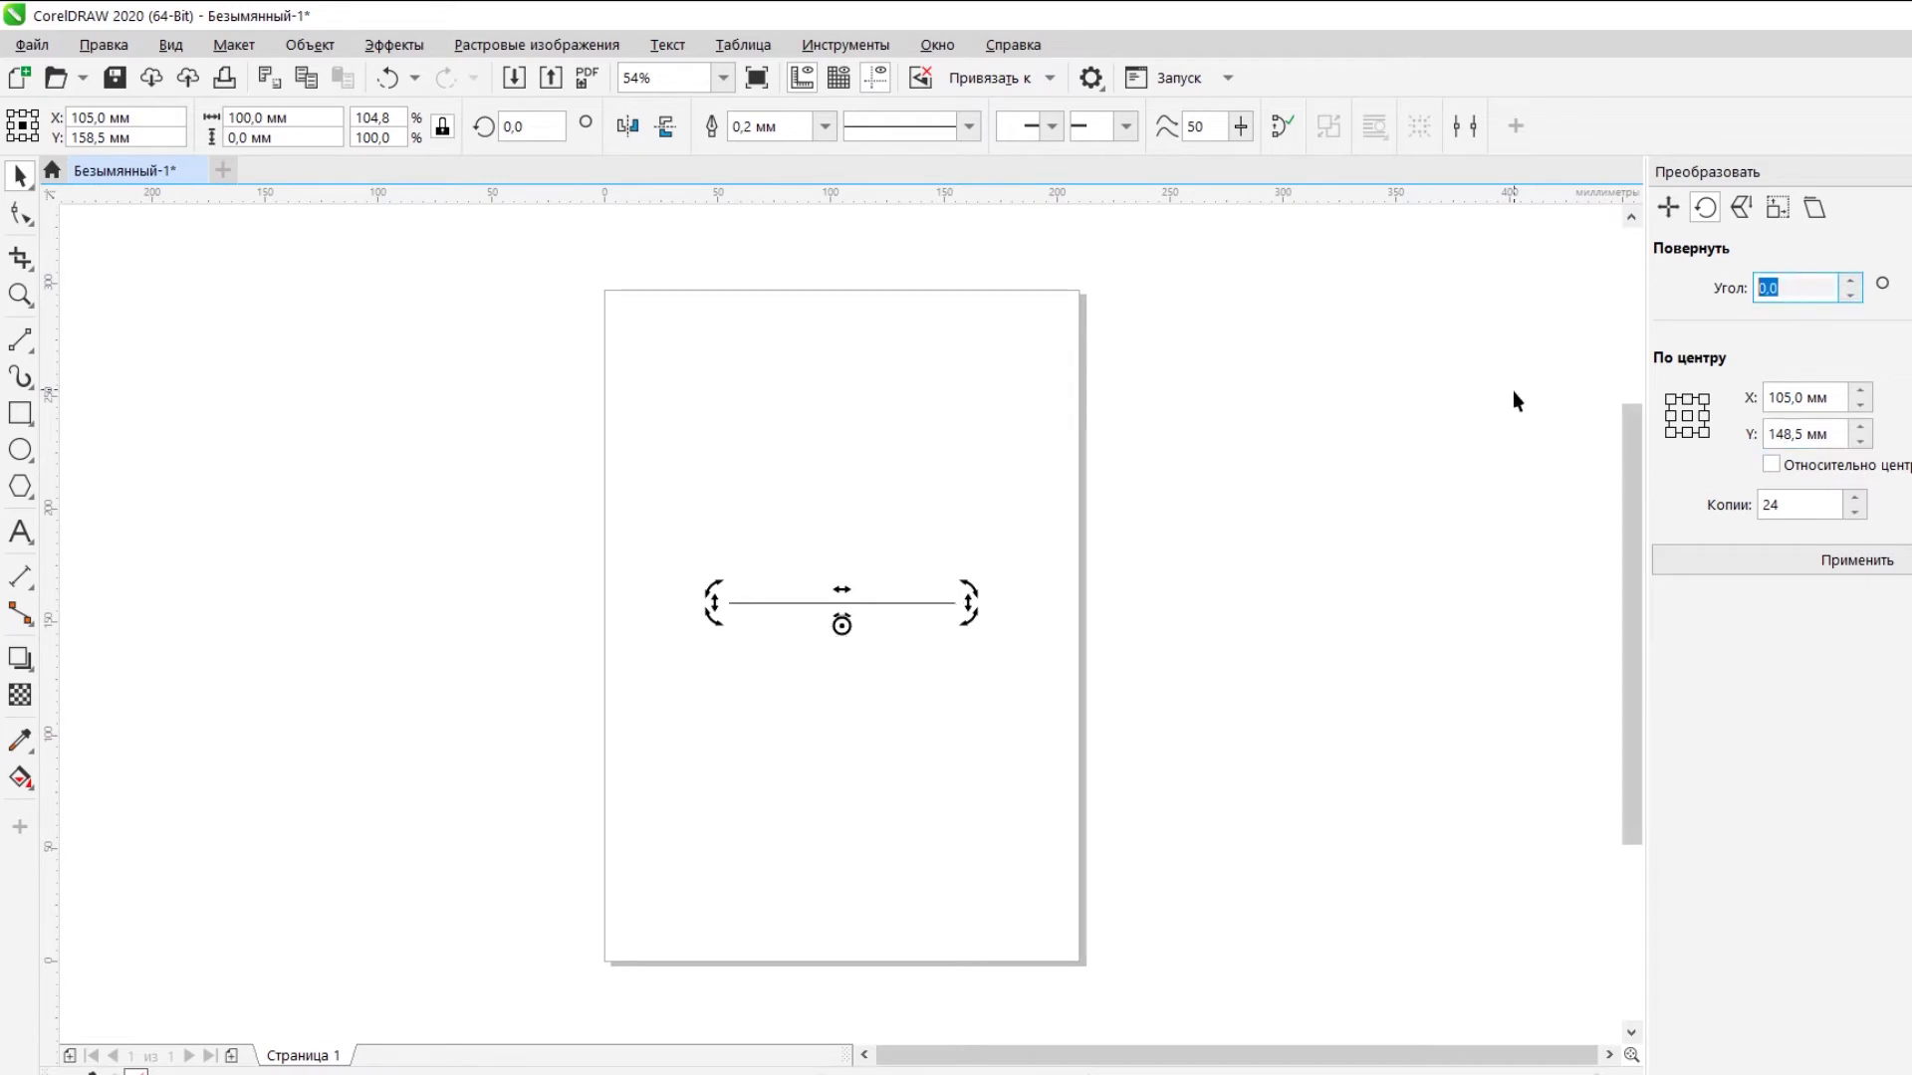
pyautogui.write('360/10')
pyautogui.click(1798, 505)
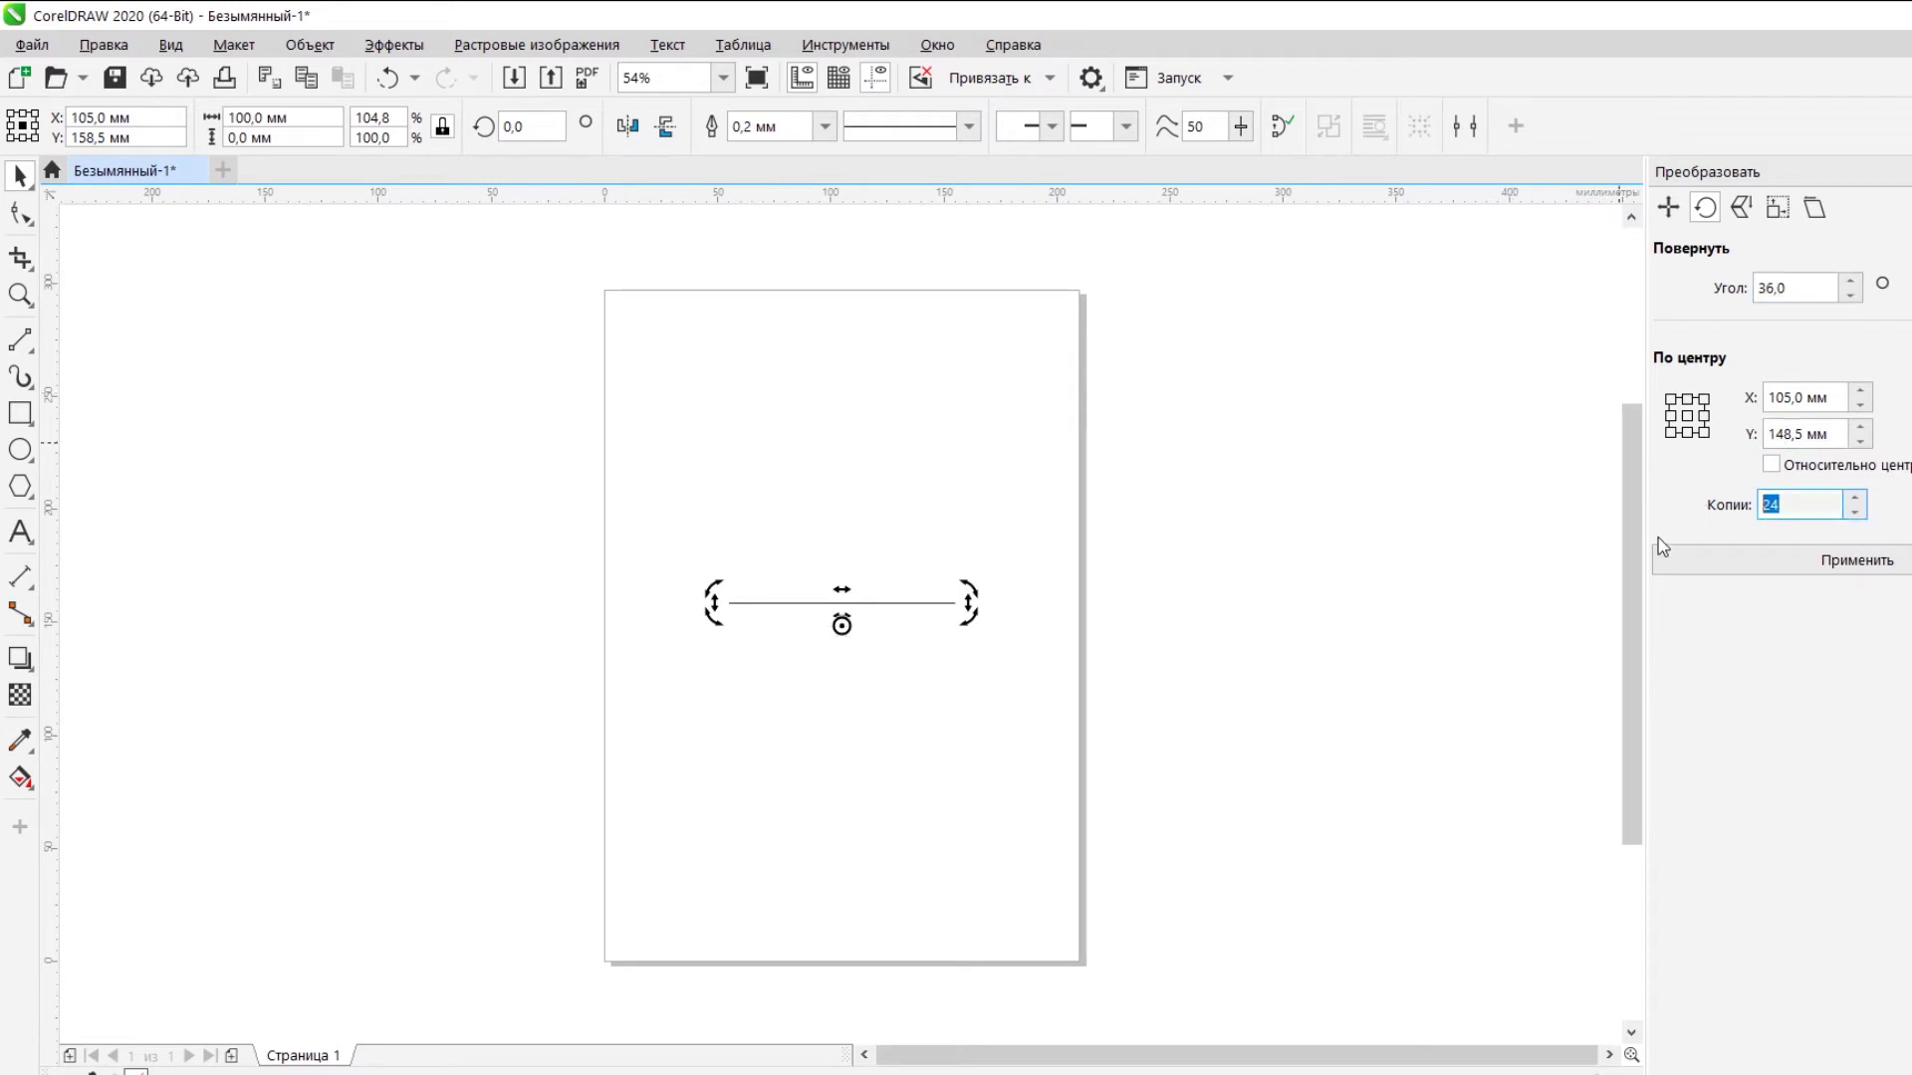
pyautogui.press('Return')
# Smart-fill the two neighbouring cells beside the inner decagon's left corner in black and weld them into one triangle.
pyautogui.scroll(5, 836, 635)
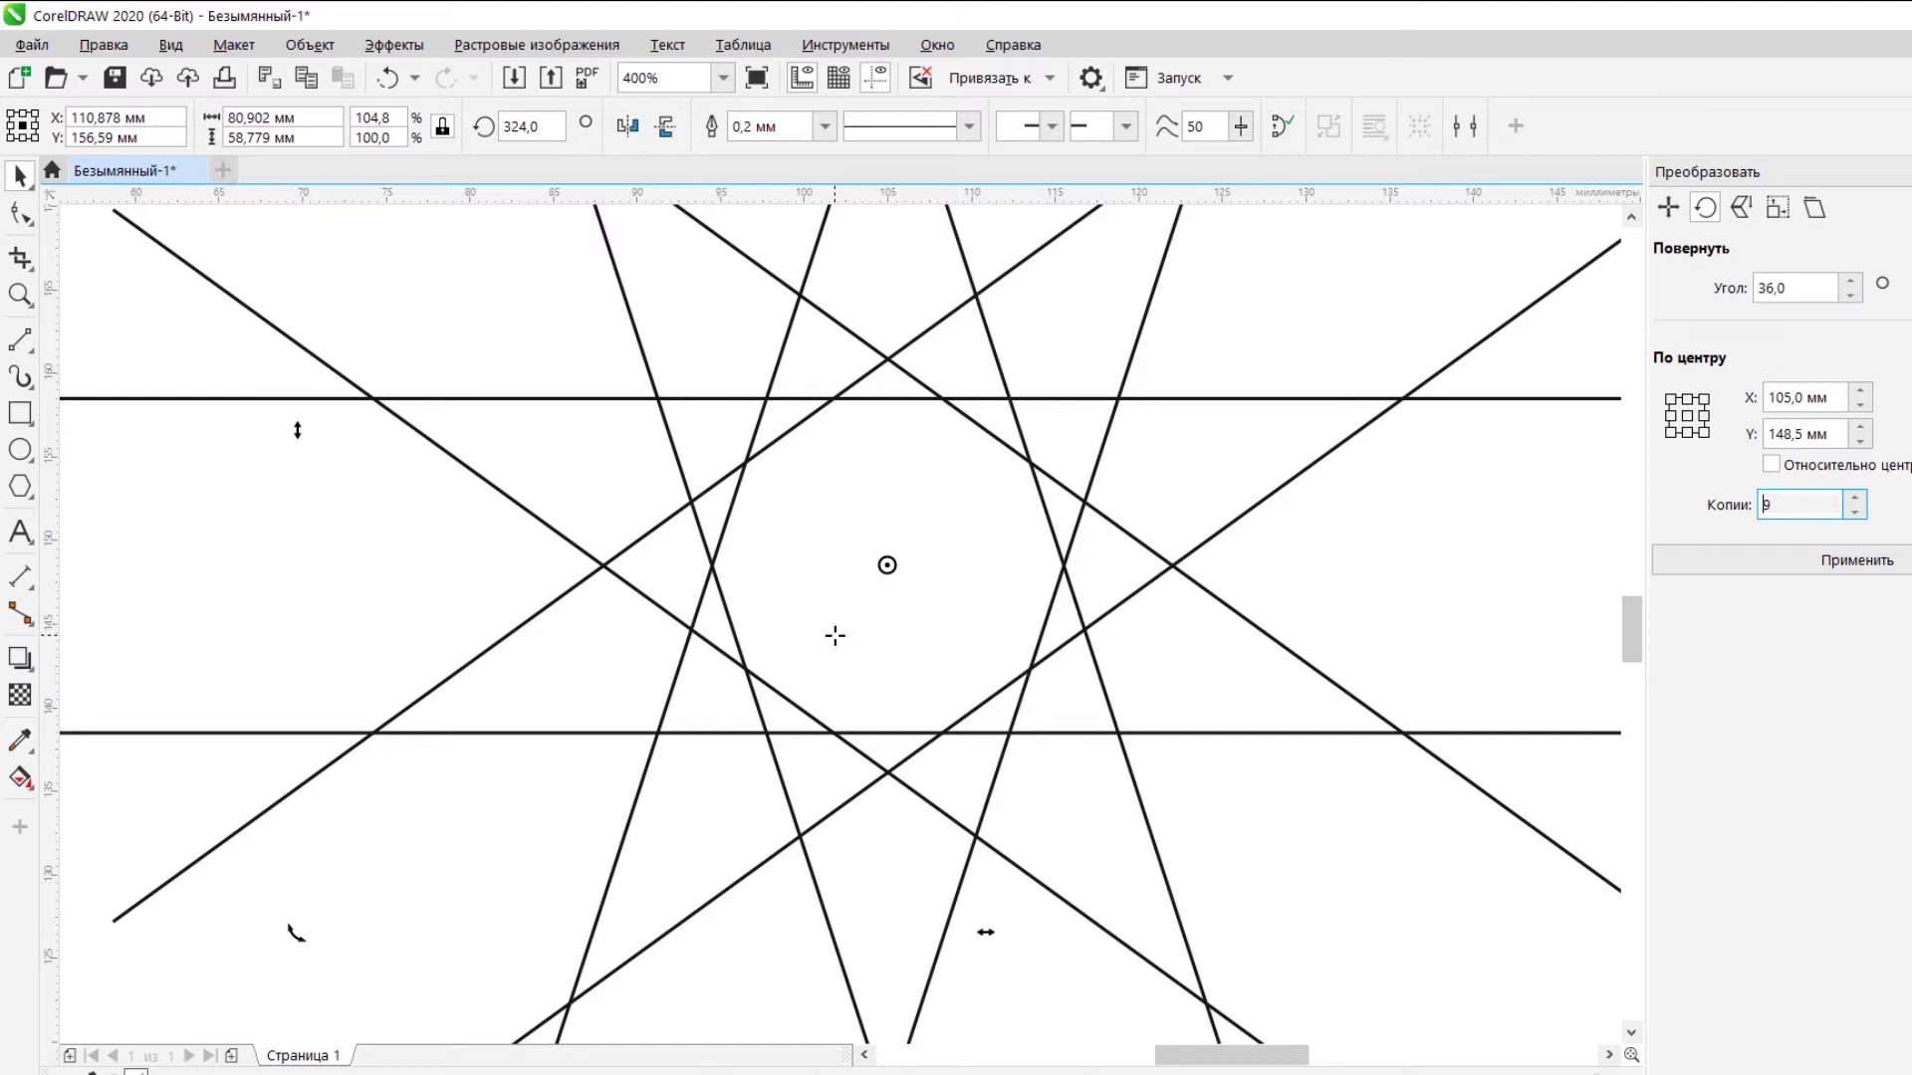
pyautogui.click(20, 777)
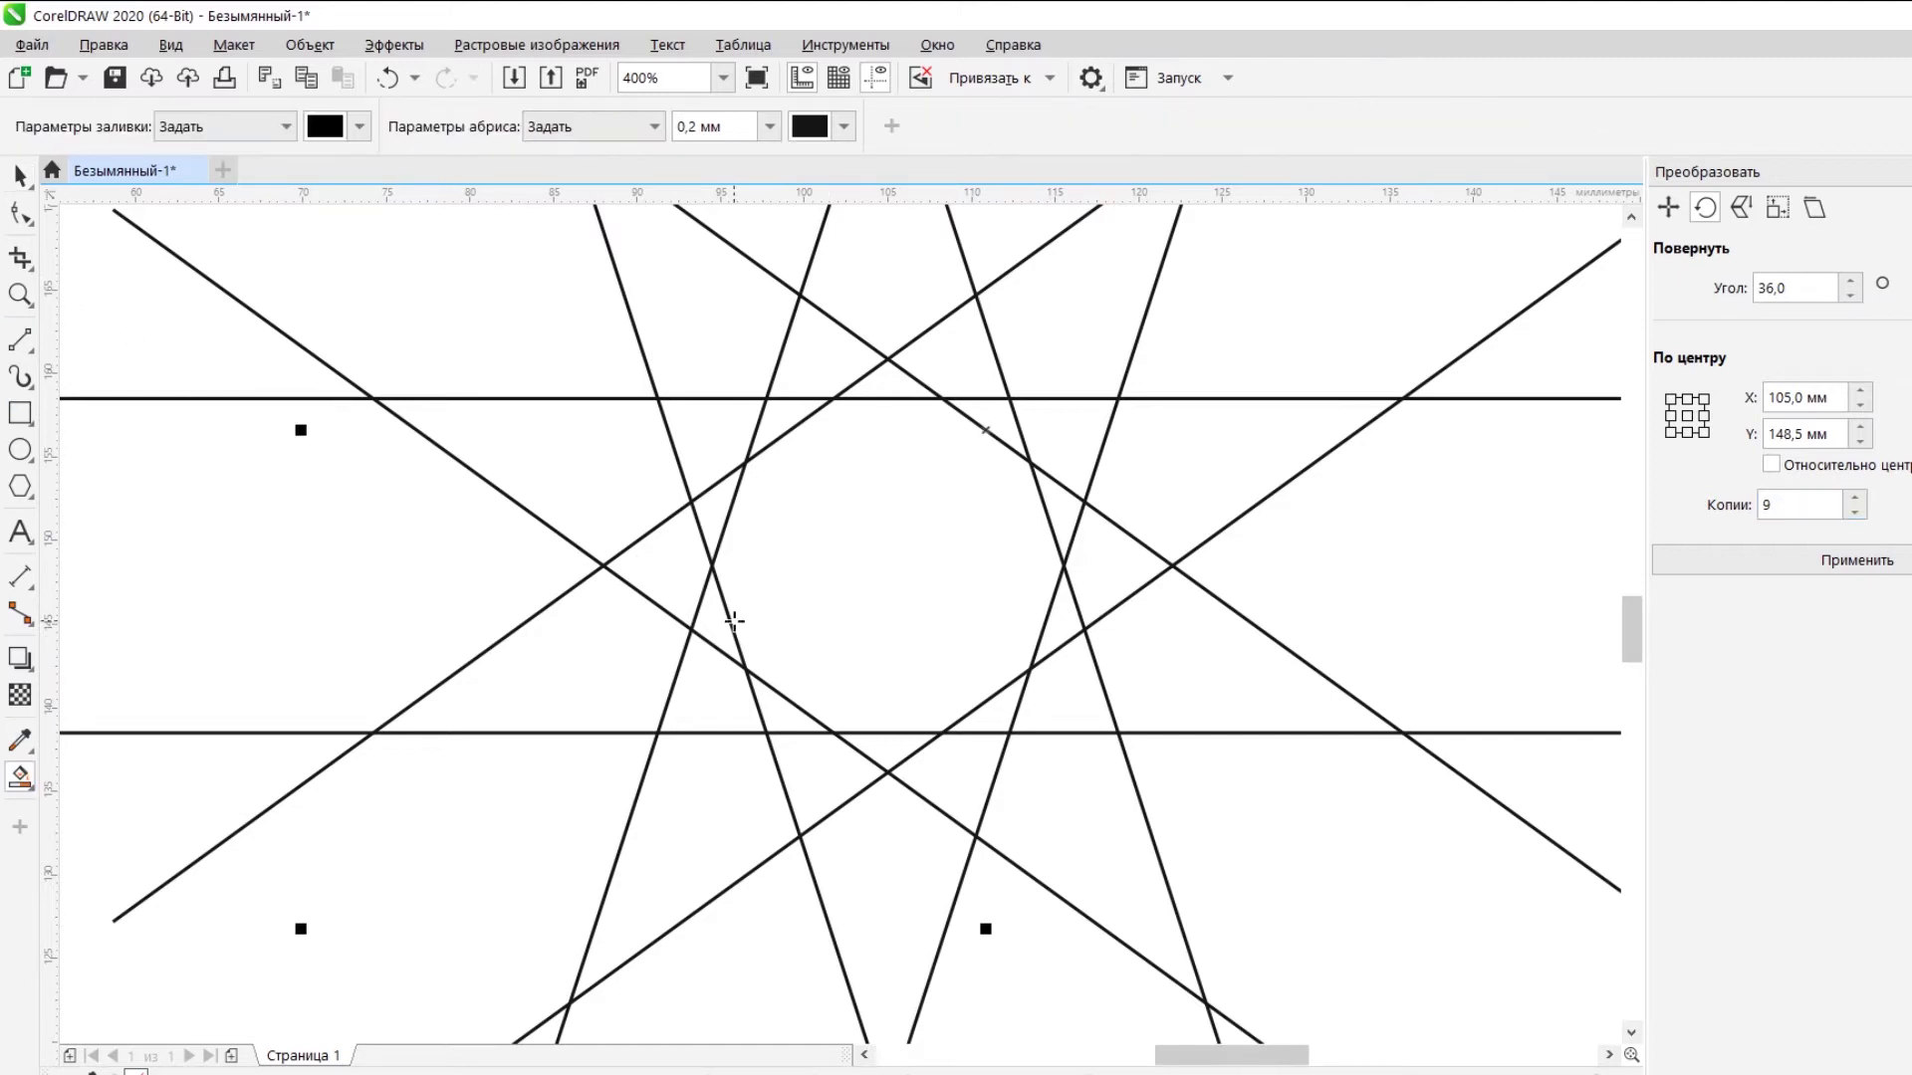
pyautogui.click(652, 566)
pyautogui.click(725, 612)
pyautogui.click(20, 213)
pyautogui.keyDown('shift'); pyautogui.click(654, 548); pyautogui.keyUp('shift')
pyautogui.click(20, 176)
pyautogui.press('space')
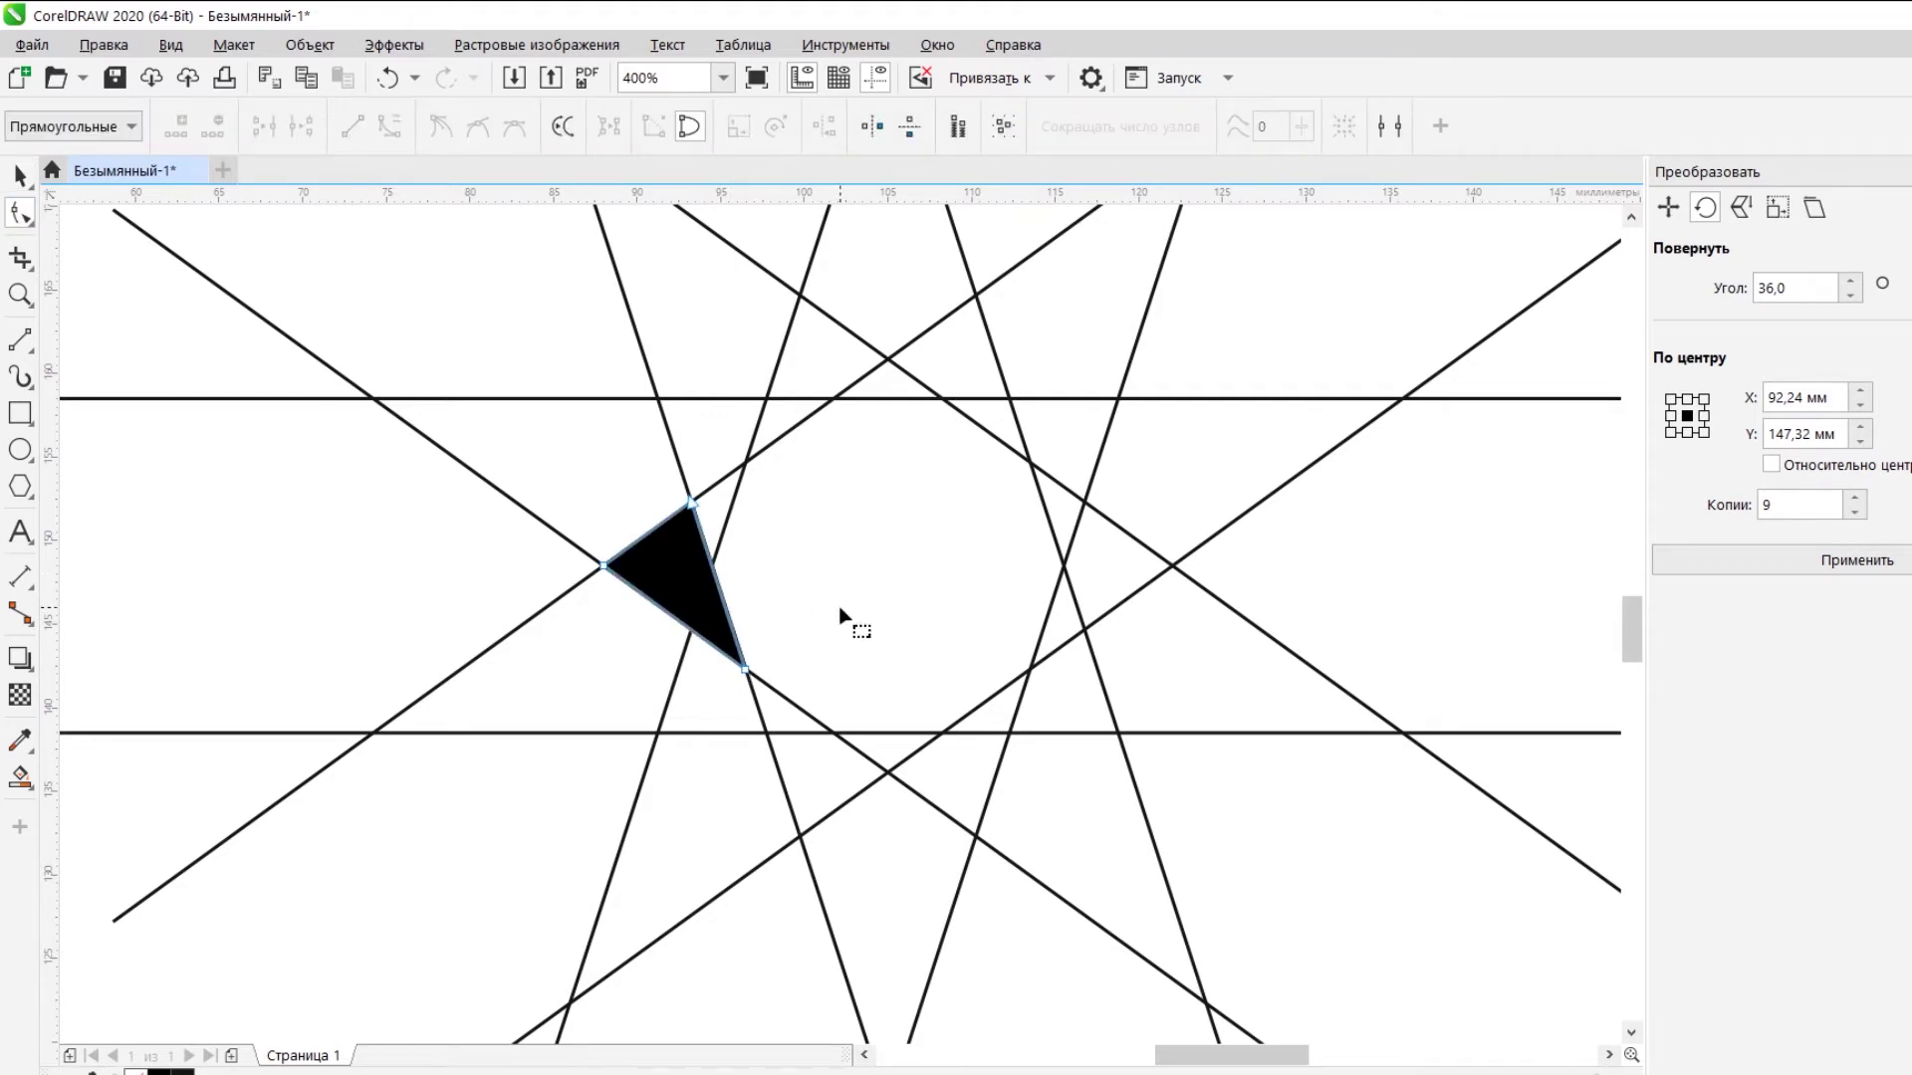
# Rotate the black triangle by 36 degrees about X 105 mm, Y 148.5 mm with 9 copies.
pyautogui.press('space')
pyautogui.click(679, 586)
pyautogui.moveTo(679, 586); pyautogui.dragTo(871, 568)
pyautogui.doubleClick(1797, 398)
pyautogui.write('105')
pyautogui.doubleClick(1787, 431)
pyautogui.write('148,5')
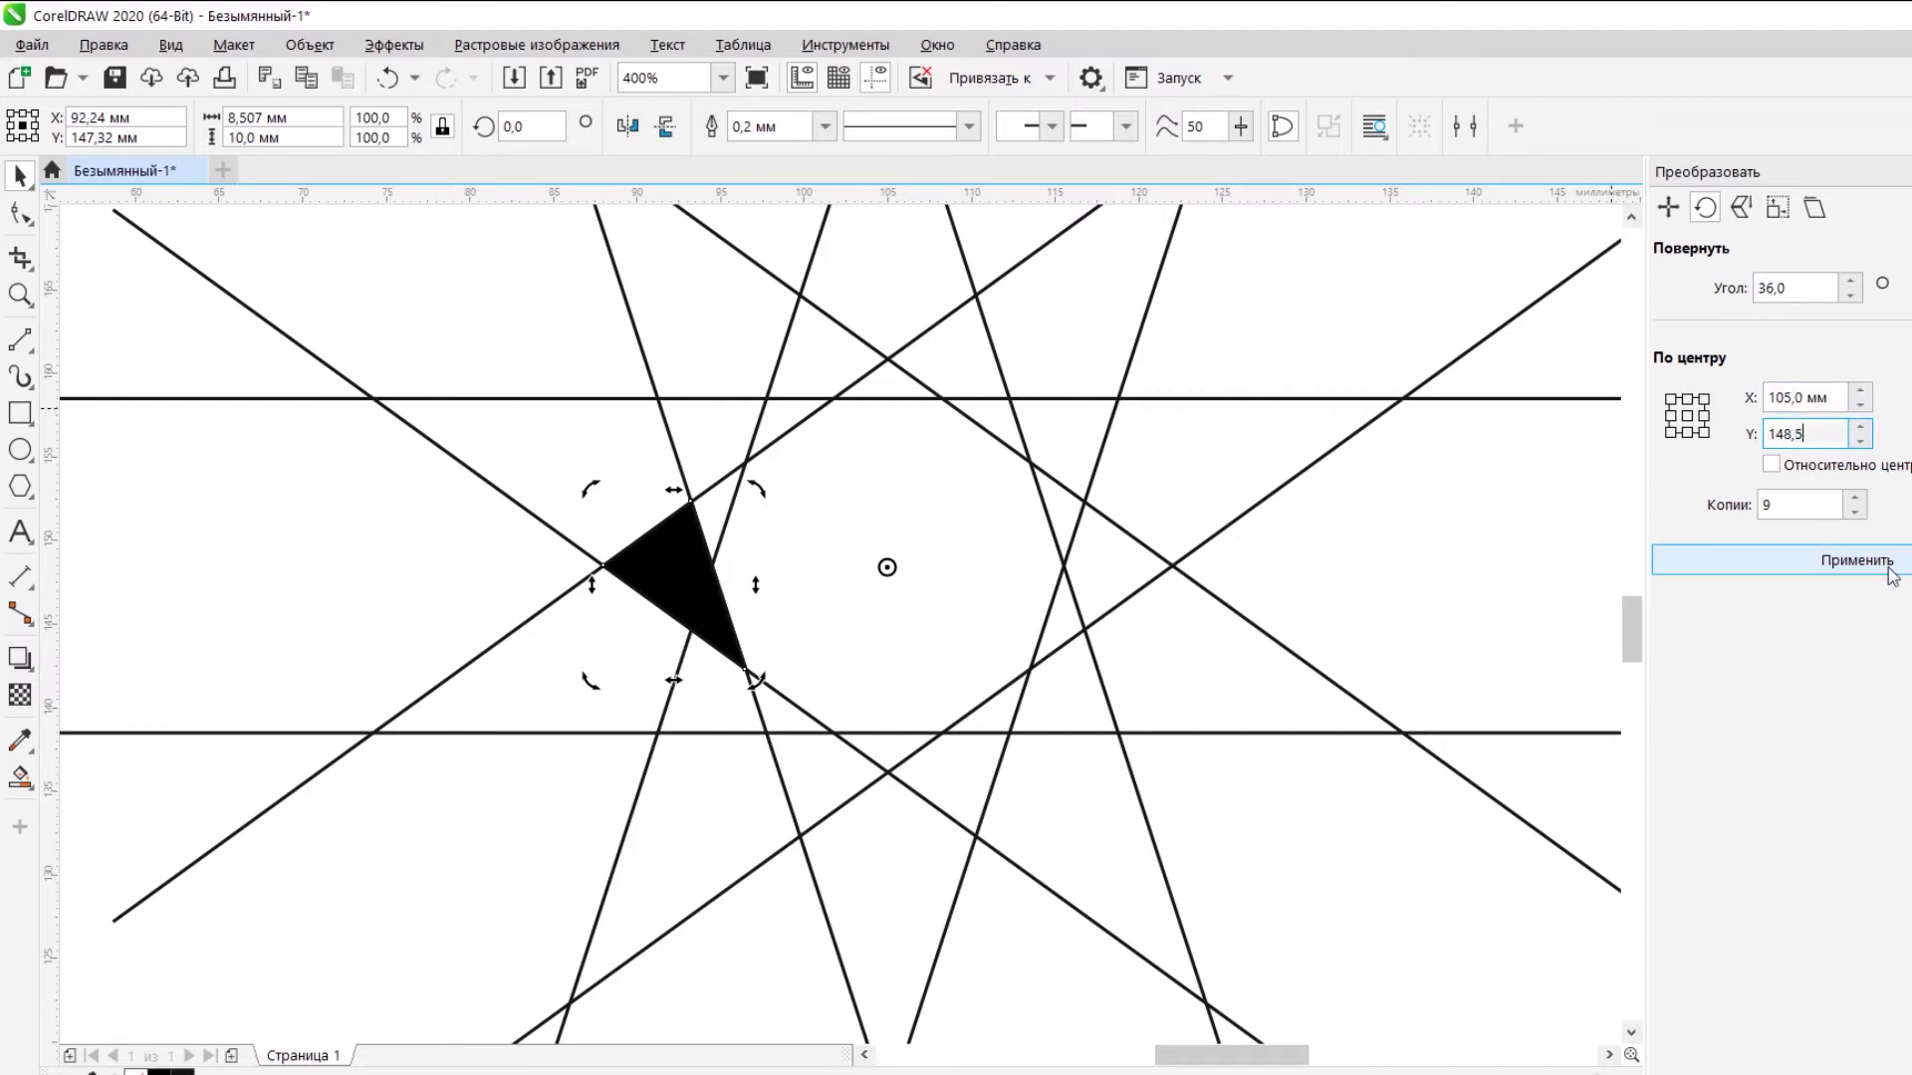
pyautogui.click(1882, 564)
# Try to weld the ten black triangles into a single shape.
pyautogui.keyDown('shift'); pyautogui.click(705, 701); pyautogui.keyUp('shift')
pyautogui.keyDown('shift'); pyautogui.click(809, 772); pyautogui.keyUp('shift')
pyautogui.keyDown('shift'); pyautogui.click(964, 767); pyautogui.keyUp('shift')
pyautogui.keyDown('shift'); pyautogui.click(1073, 692); pyautogui.keyUp('shift')
pyautogui.keyDown('shift'); pyautogui.click(1101, 578); pyautogui.keyUp('shift')
pyautogui.keyDown('shift'); pyautogui.click(1080, 438); pyautogui.keyUp('shift')
pyautogui.keyDown('shift'); pyautogui.click(966, 355); pyautogui.keyUp('shift')
pyautogui.keyDown('shift'); pyautogui.click(787, 365); pyautogui.keyUp('shift')
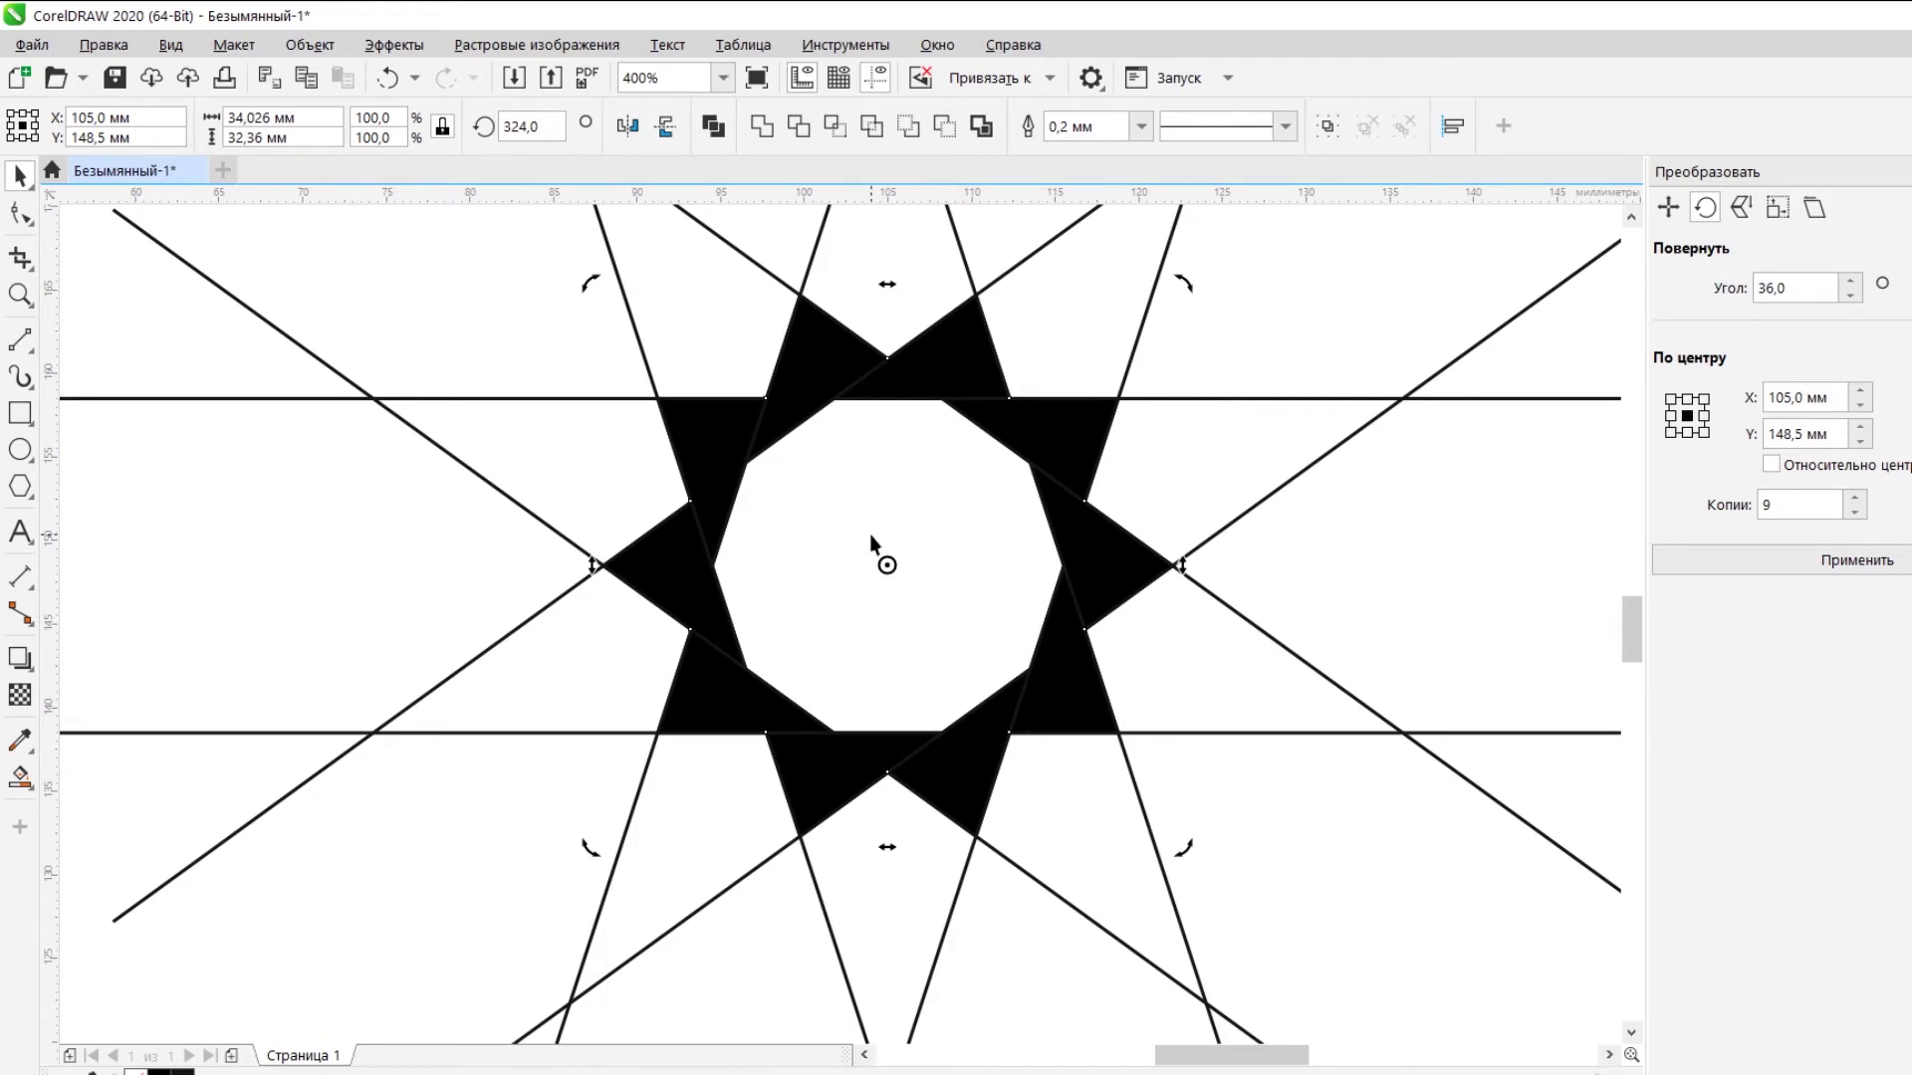
pyautogui.click(762, 126)
pyautogui.hotkey('ctrl', 'z')
# Smart-fill the empty central area inside the ring of triangles with black.
pyautogui.press('F10')
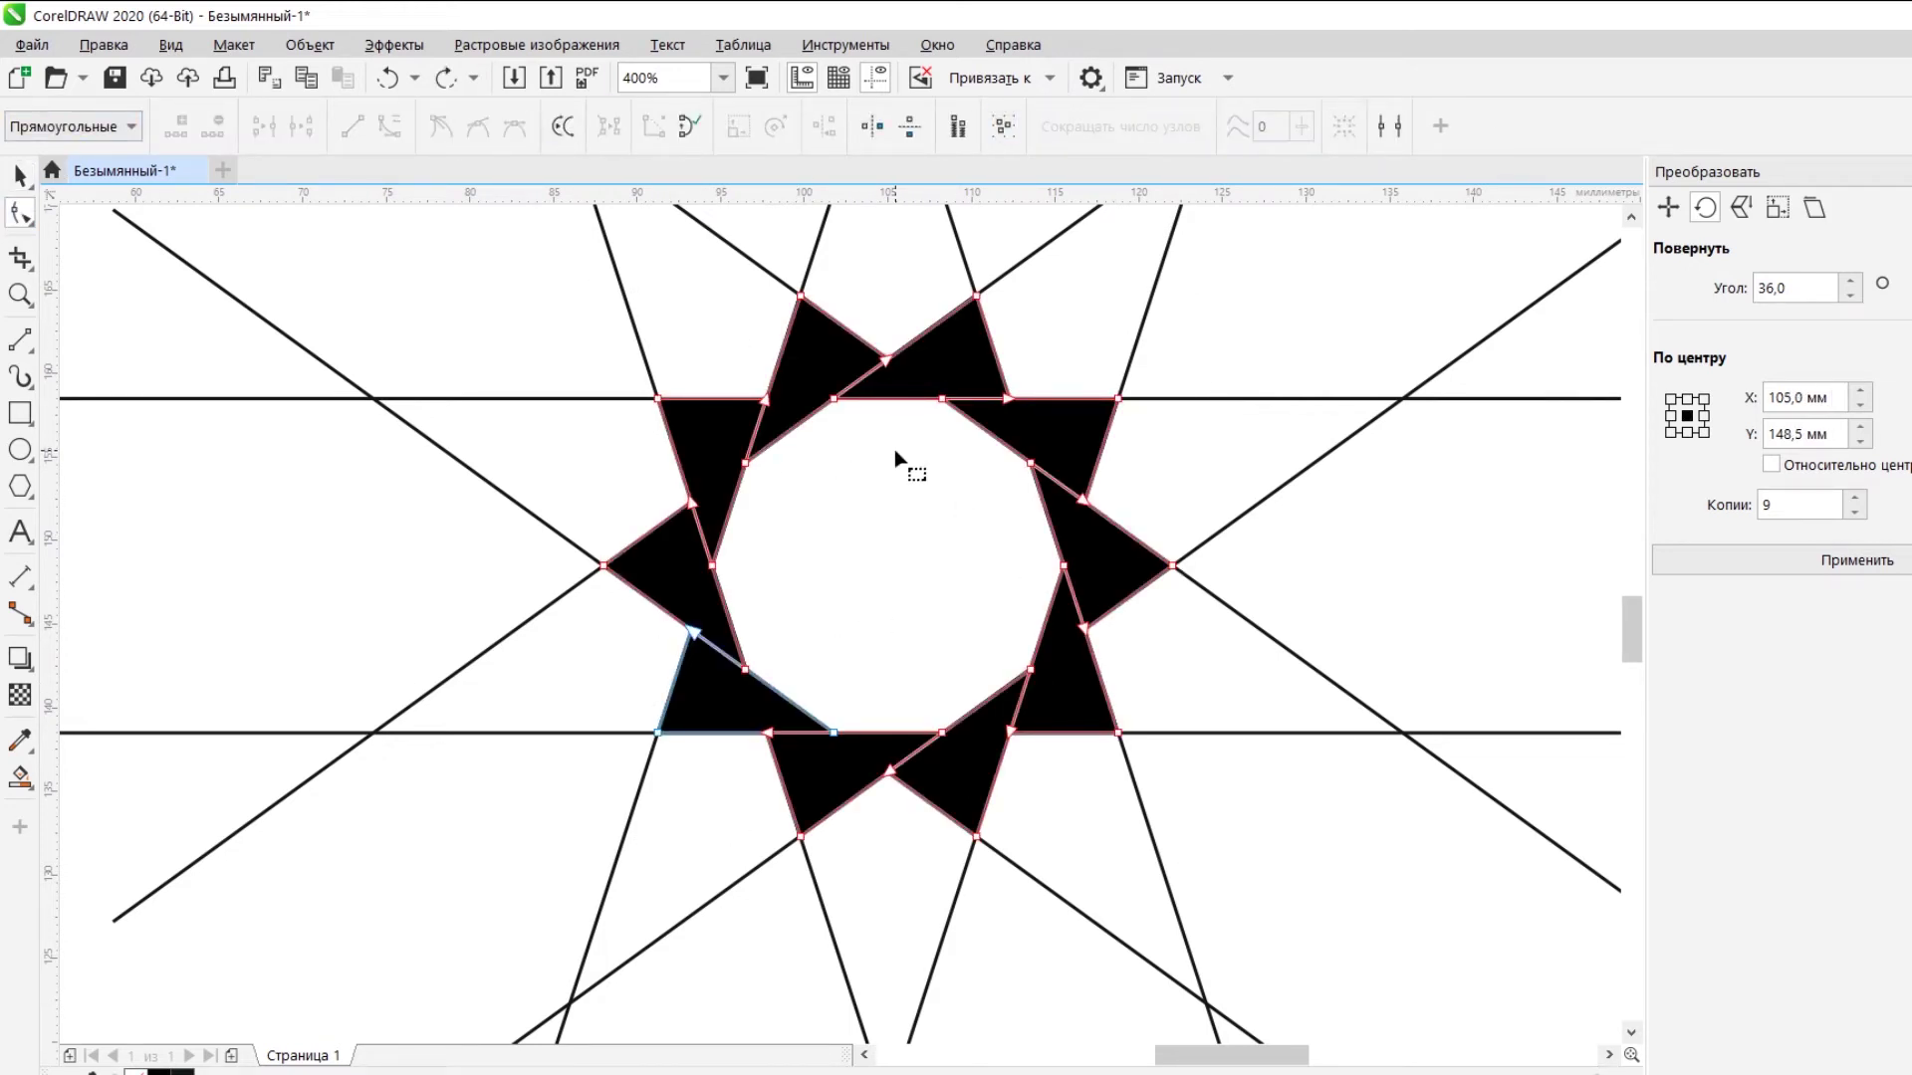
pyautogui.press('g')
pyautogui.click(917, 564)
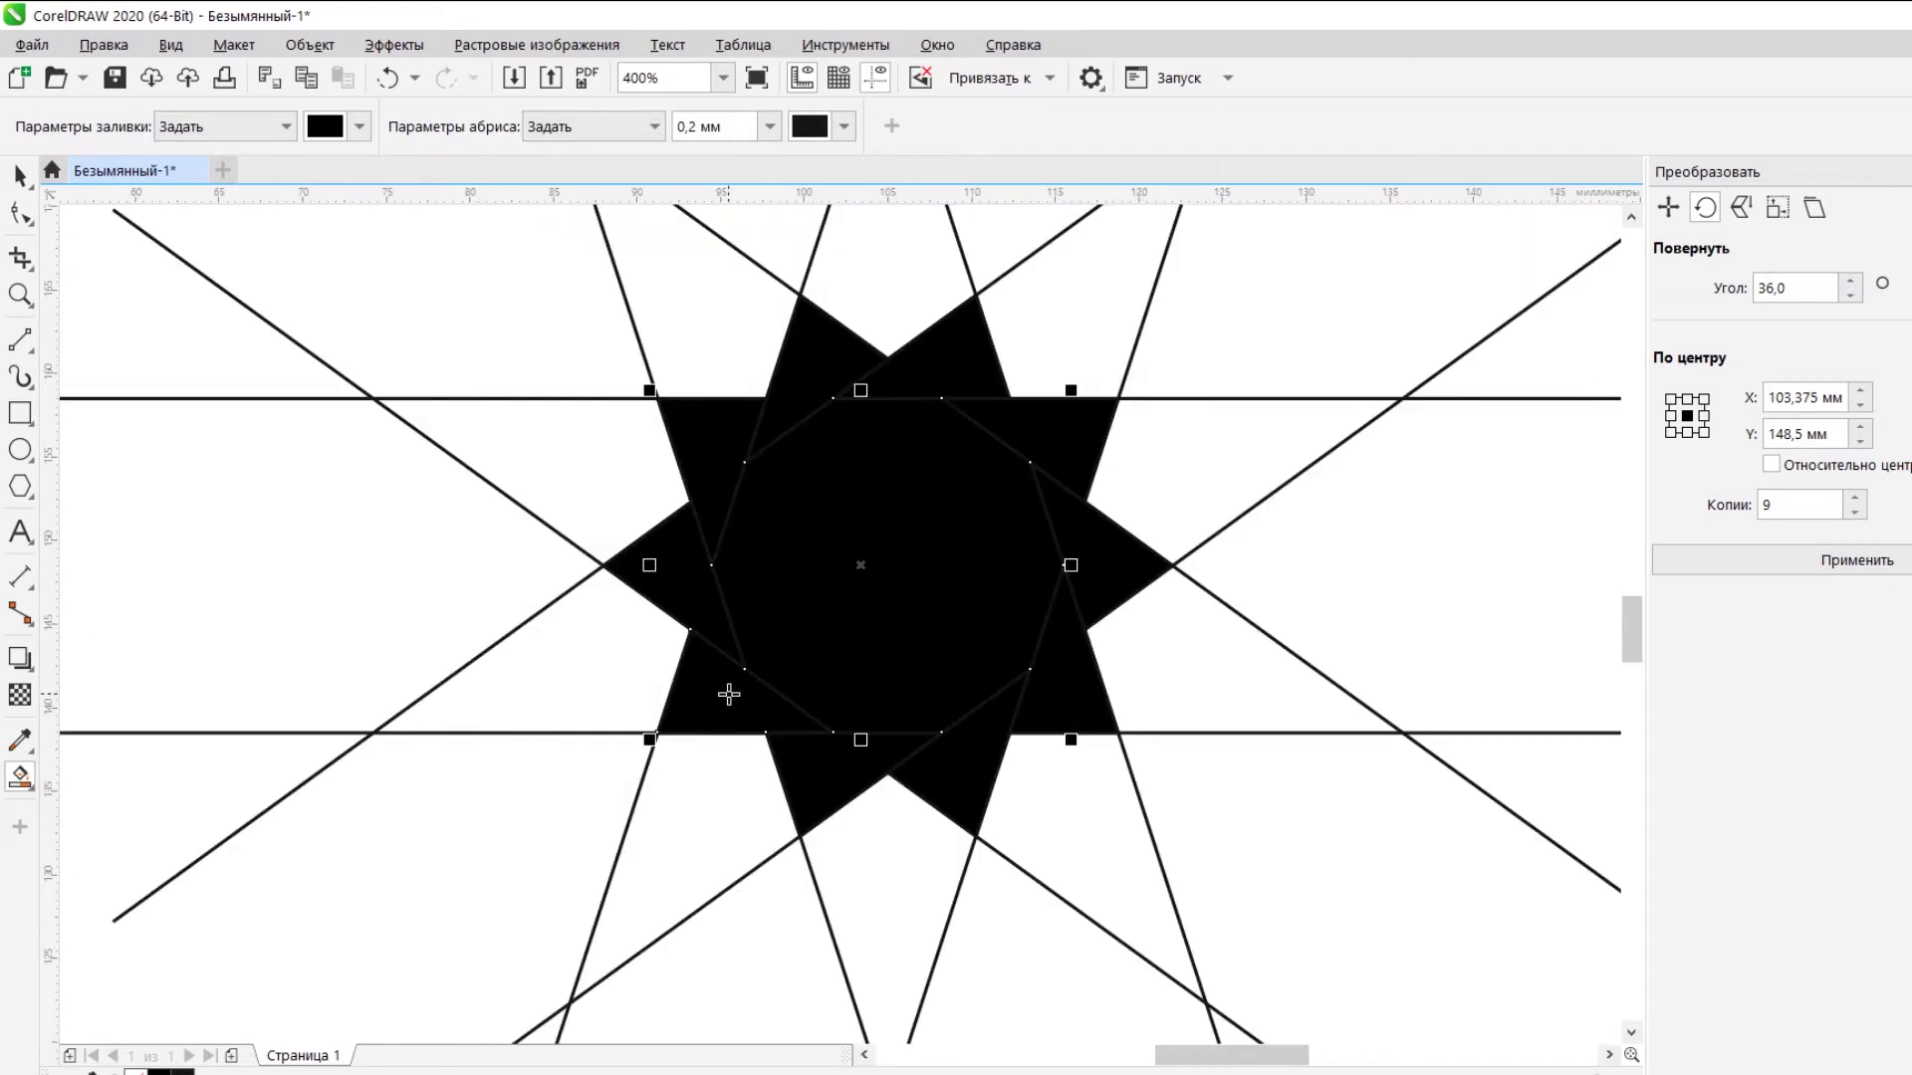
pyautogui.click(20, 177)
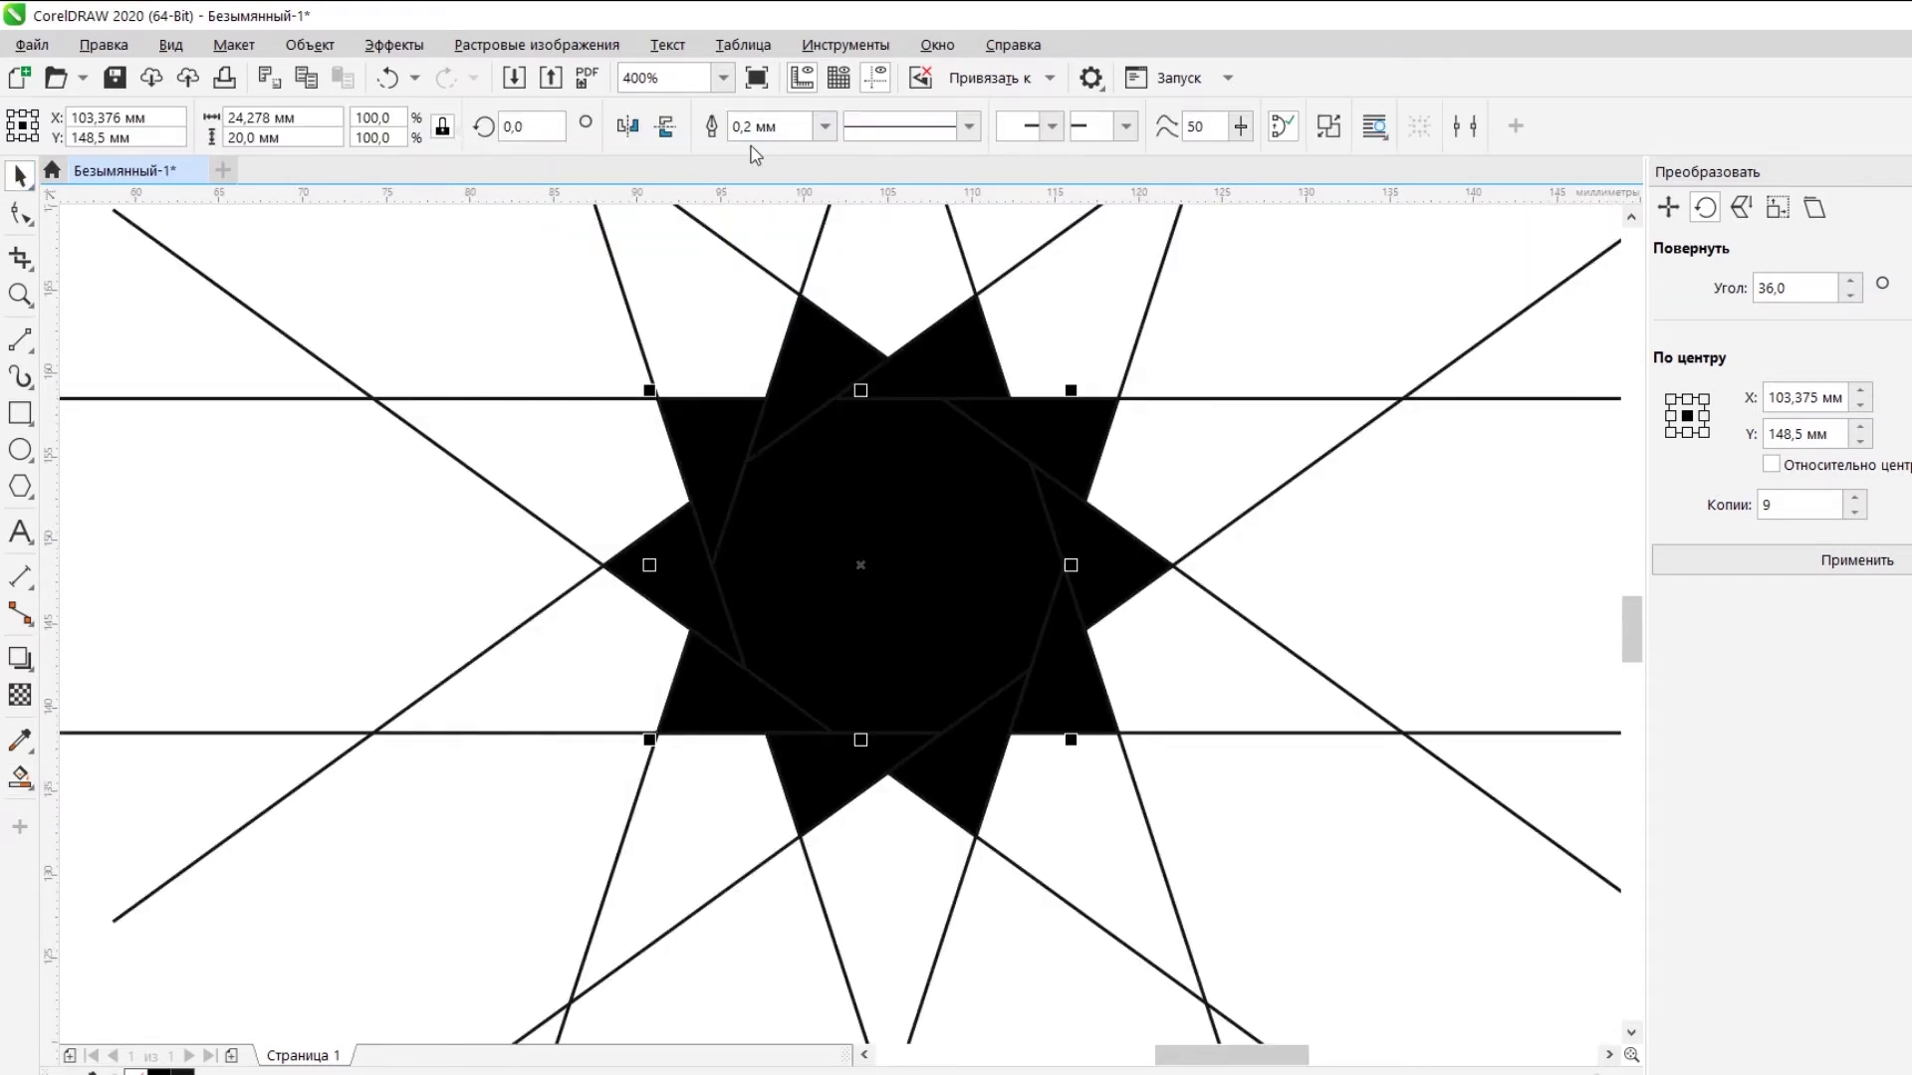
# Weld the black central shape with the neighbouring triangles along the top and upper-right side of the star.
pyautogui.keyDown('shift'); pyautogui.click(833, 364); pyautogui.keyUp('shift')
pyautogui.keyDown('shift'); pyautogui.click(958, 367); pyautogui.keyUp('shift')
pyautogui.keyDown('shift'); pyautogui.click(1085, 441); pyautogui.keyUp('shift')
pyautogui.click(764, 127)
# Weld the triangles around the star's right, lower and left sides into one shape.
pyautogui.keyDown('shift'); pyautogui.click(1112, 586); pyautogui.keyUp('shift')
pyautogui.keyDown('shift'); pyautogui.click(1006, 664); pyautogui.keyUp('shift')
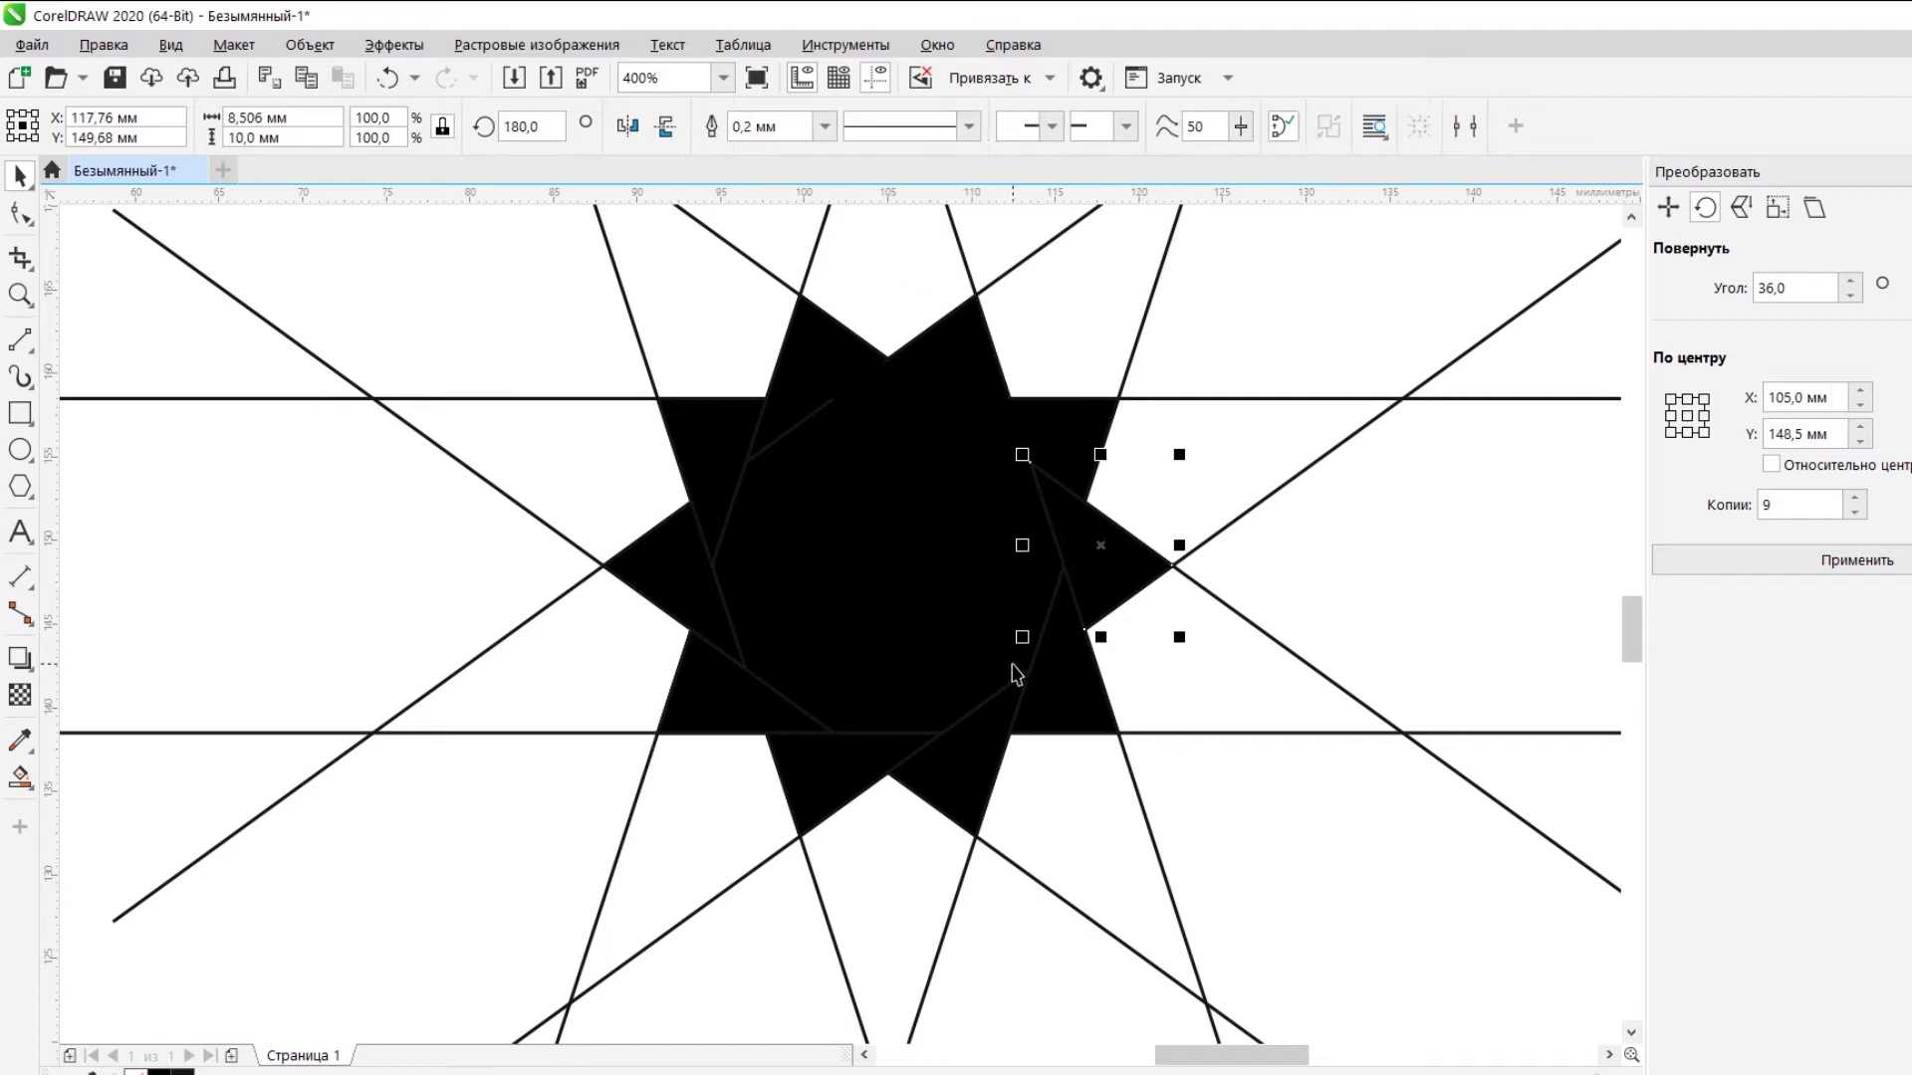
pyautogui.keyDown('shift'); pyautogui.click(1006, 669); pyautogui.keyUp('shift')
pyautogui.keyDown('shift'); pyautogui.click(964, 742); pyautogui.keyUp('shift')
pyautogui.keyDown('shift'); pyautogui.click(819, 762); pyautogui.keyUp('shift')
pyautogui.keyDown('shift'); pyautogui.click(716, 689); pyautogui.keyUp('shift')
pyautogui.keyDown('shift'); pyautogui.click(683, 527); pyautogui.keyUp('shift')
pyautogui.keyDown('shift'); pyautogui.click(709, 448); pyautogui.keyUp('shift')
pyautogui.keyDown('shift'); pyautogui.click(798, 379); pyautogui.keyUp('shift')
pyautogui.click(756, 130)
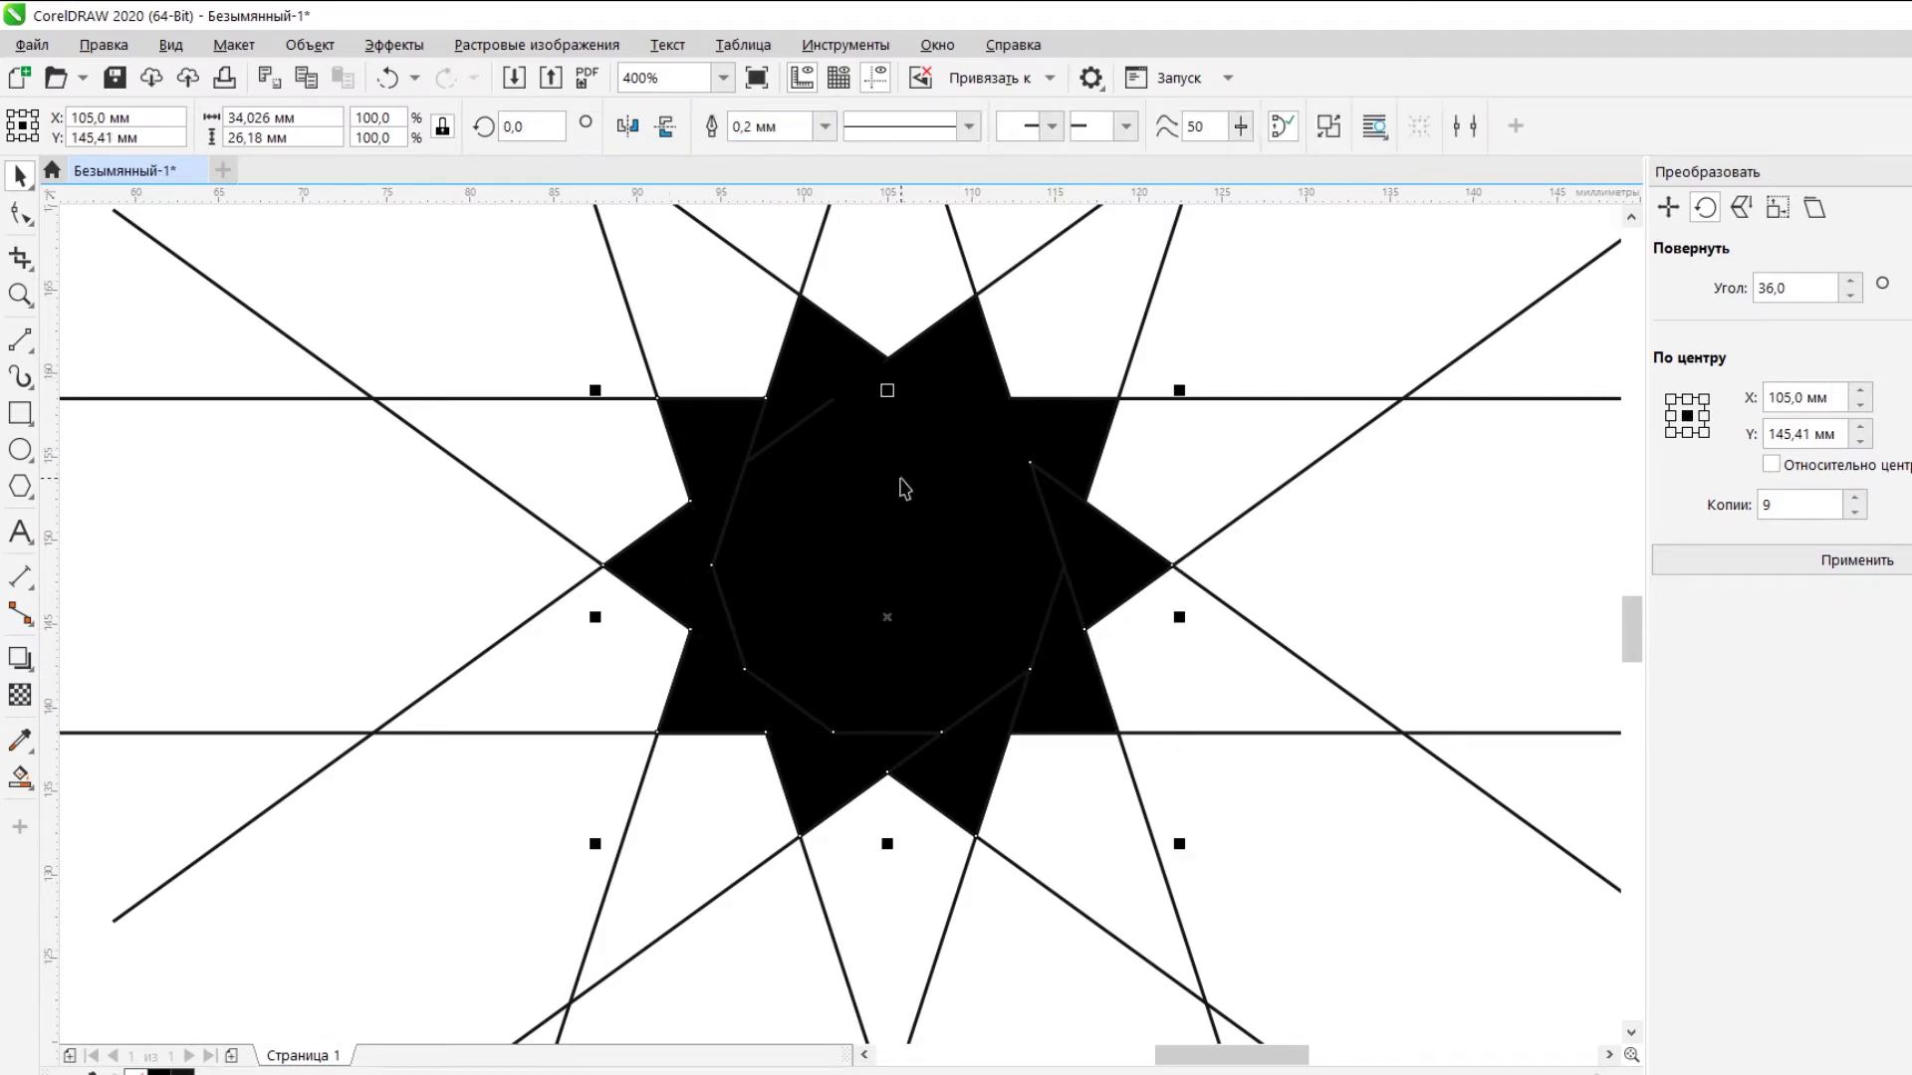
# Select the two large overlapping parts of the star and weld them into one shape.
pyautogui.click(20, 213)
pyautogui.click(926, 566)
pyautogui.keyDown('shift'); pyautogui.click(1086, 541); pyautogui.keyUp('shift')
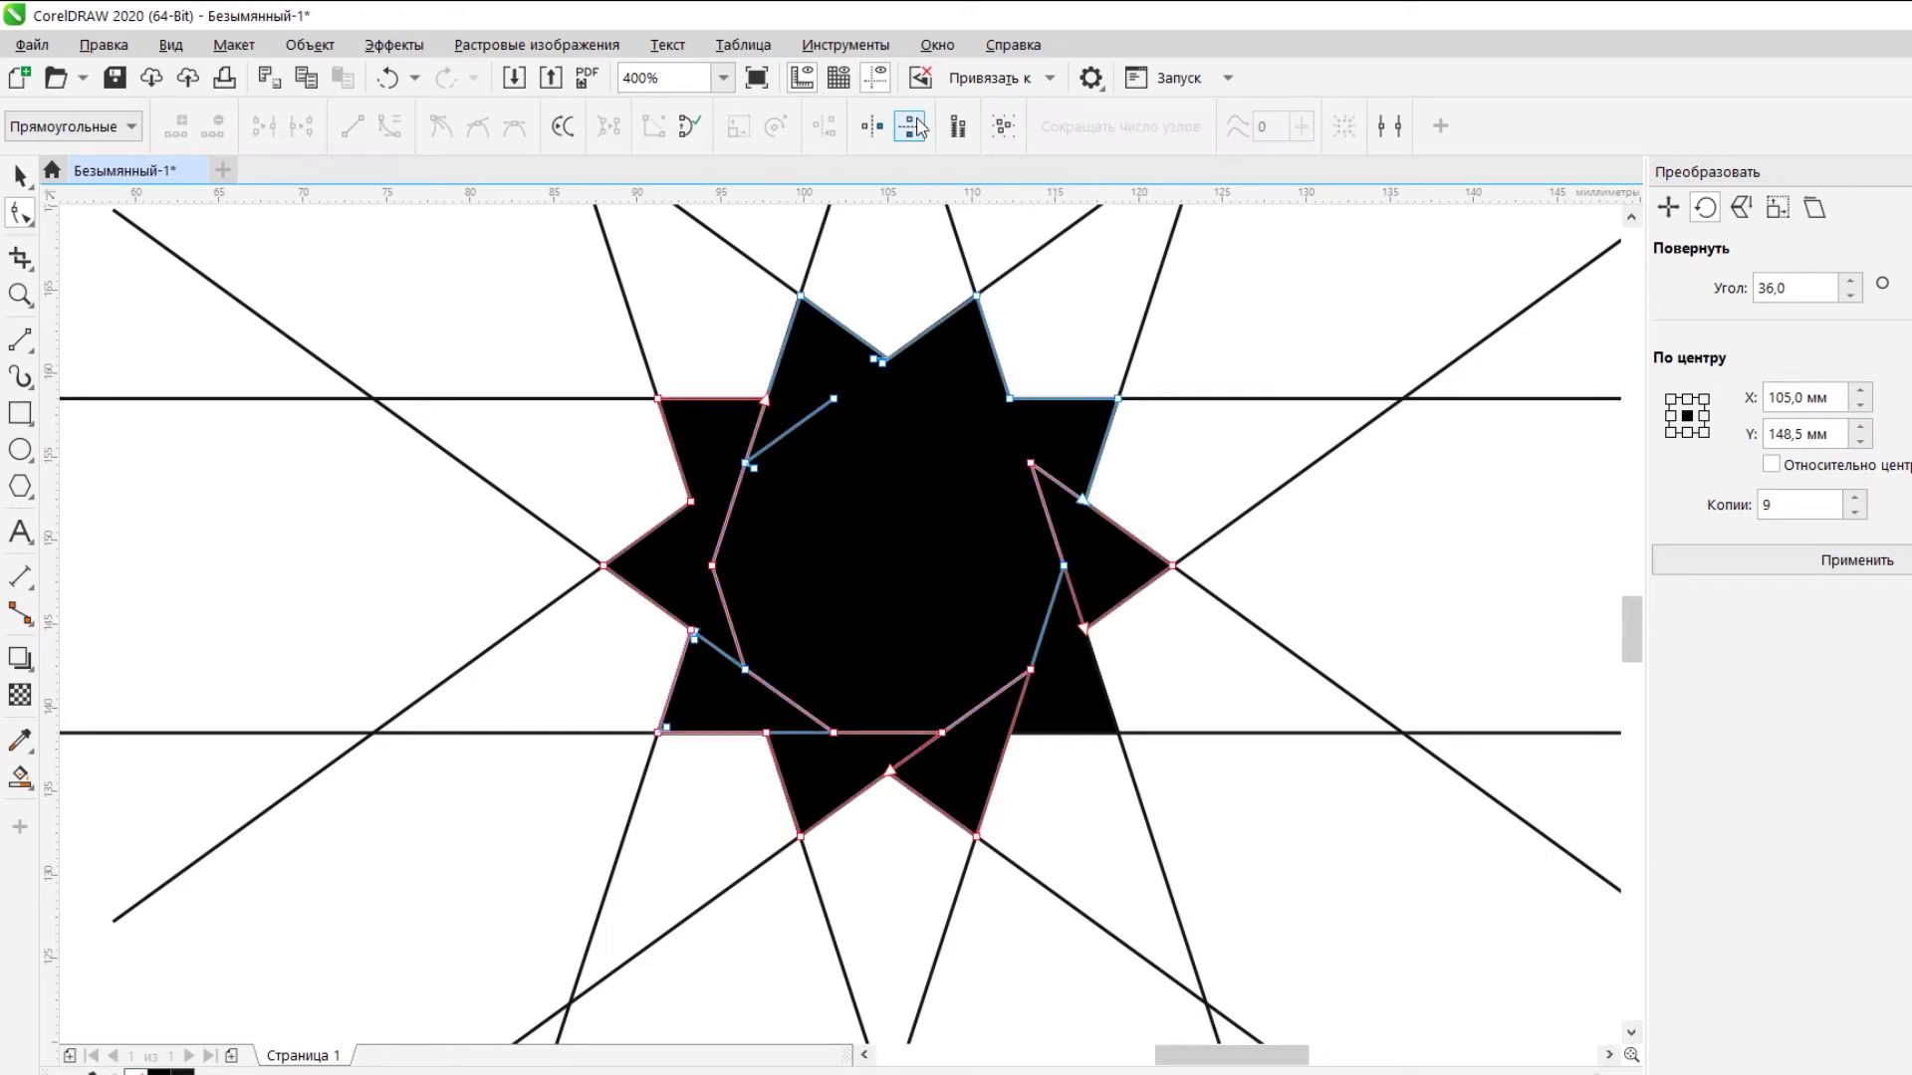
pyautogui.click(20, 178)
pyautogui.click(759, 130)
# Delete the stray inner nodes on the star's upper-left side with the Shape tool.
pyautogui.scroll(1, 888, 358)
pyautogui.scroll(-1, 887, 358)
pyautogui.scroll(1, 822, 604)
pyautogui.scroll(-1, 864, 435)
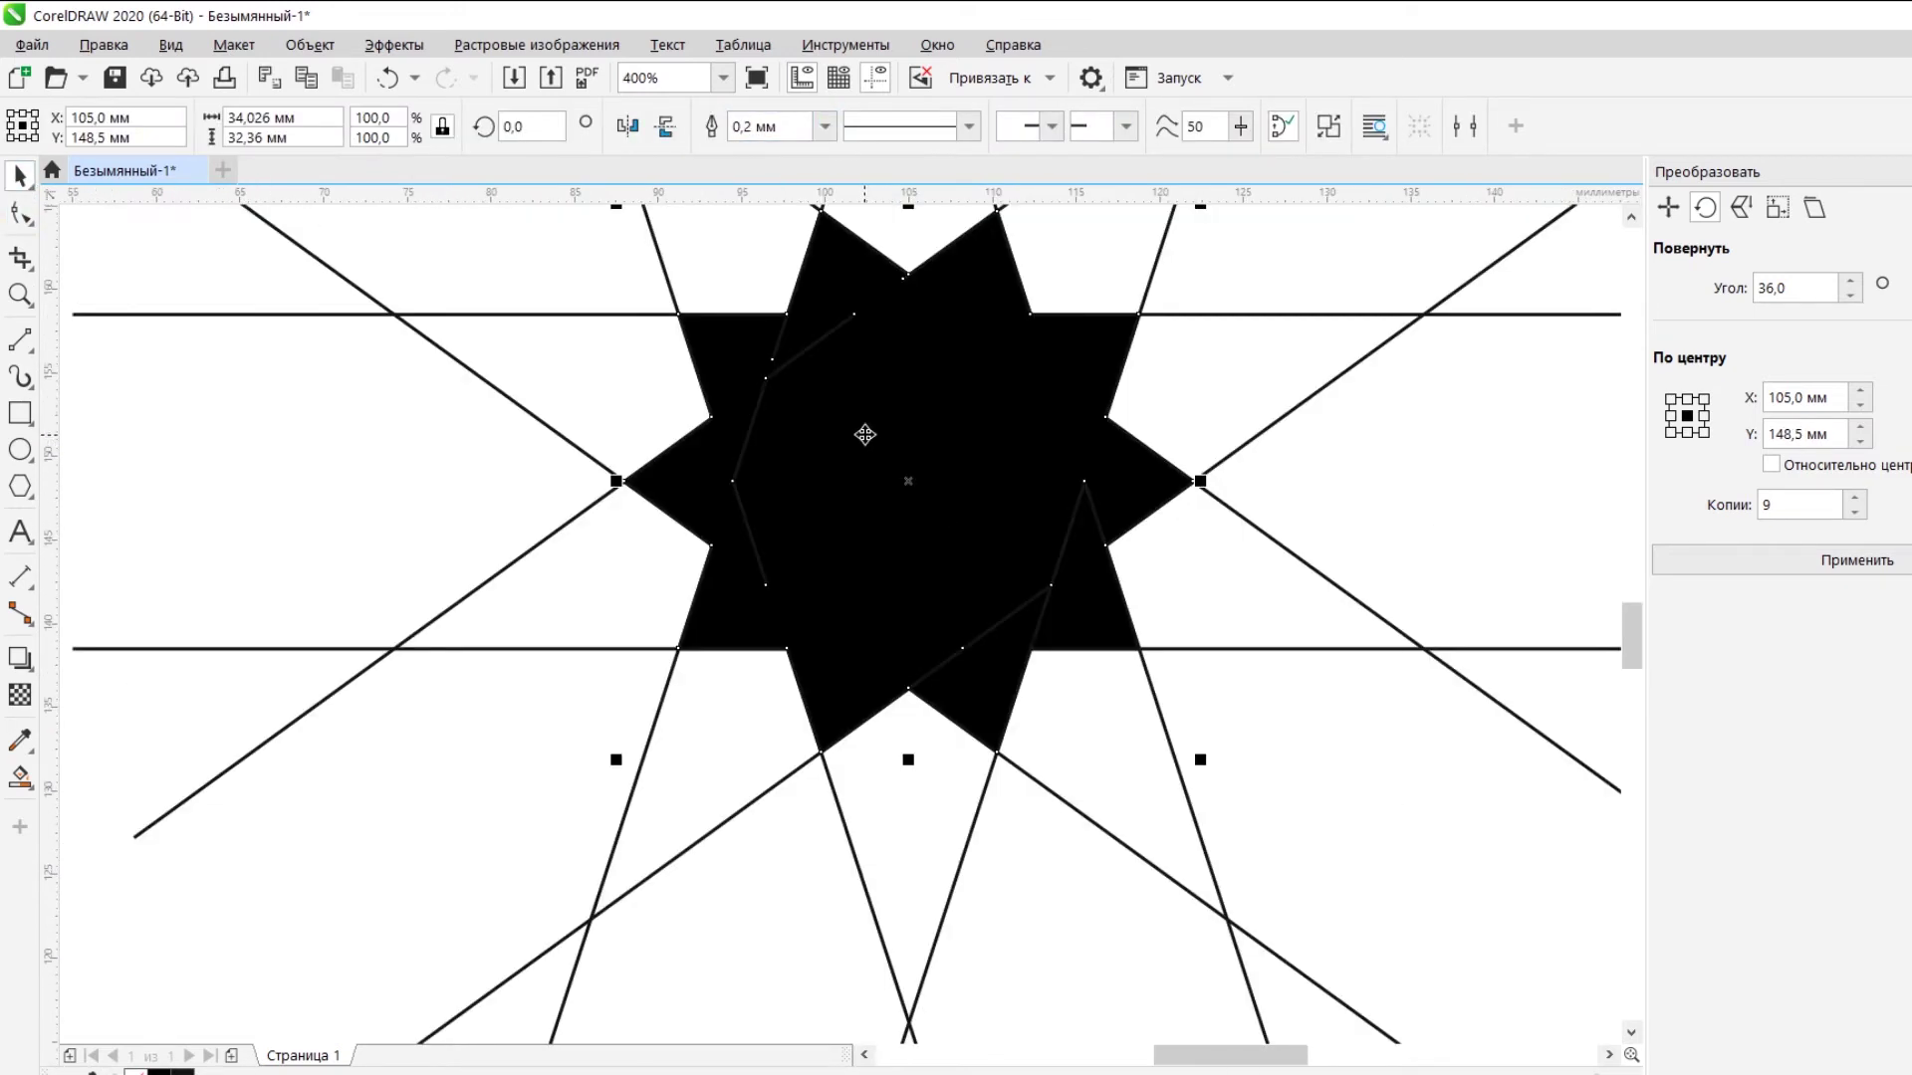
pyautogui.press('F10')
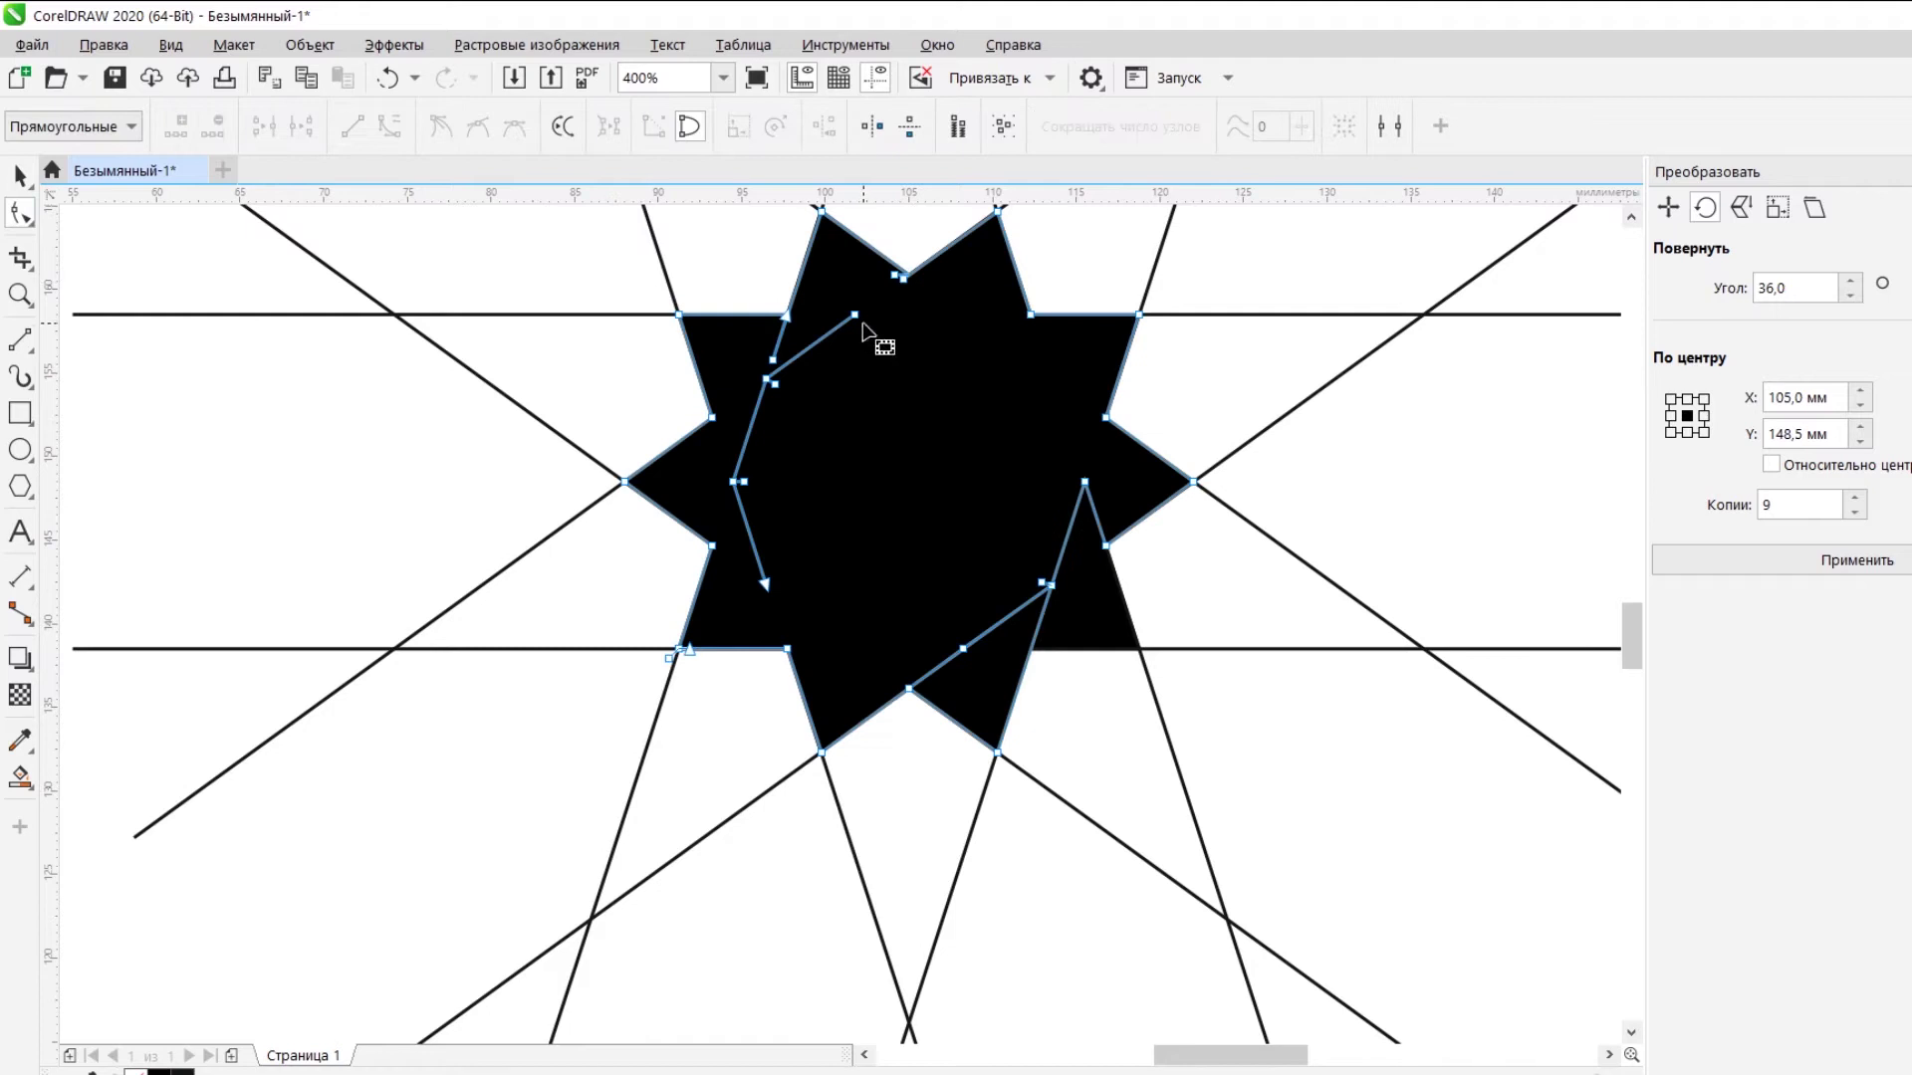
pyautogui.doubleClick(766, 379)
pyautogui.doubleClick(744, 482)
pyautogui.doubleClick(734, 482)
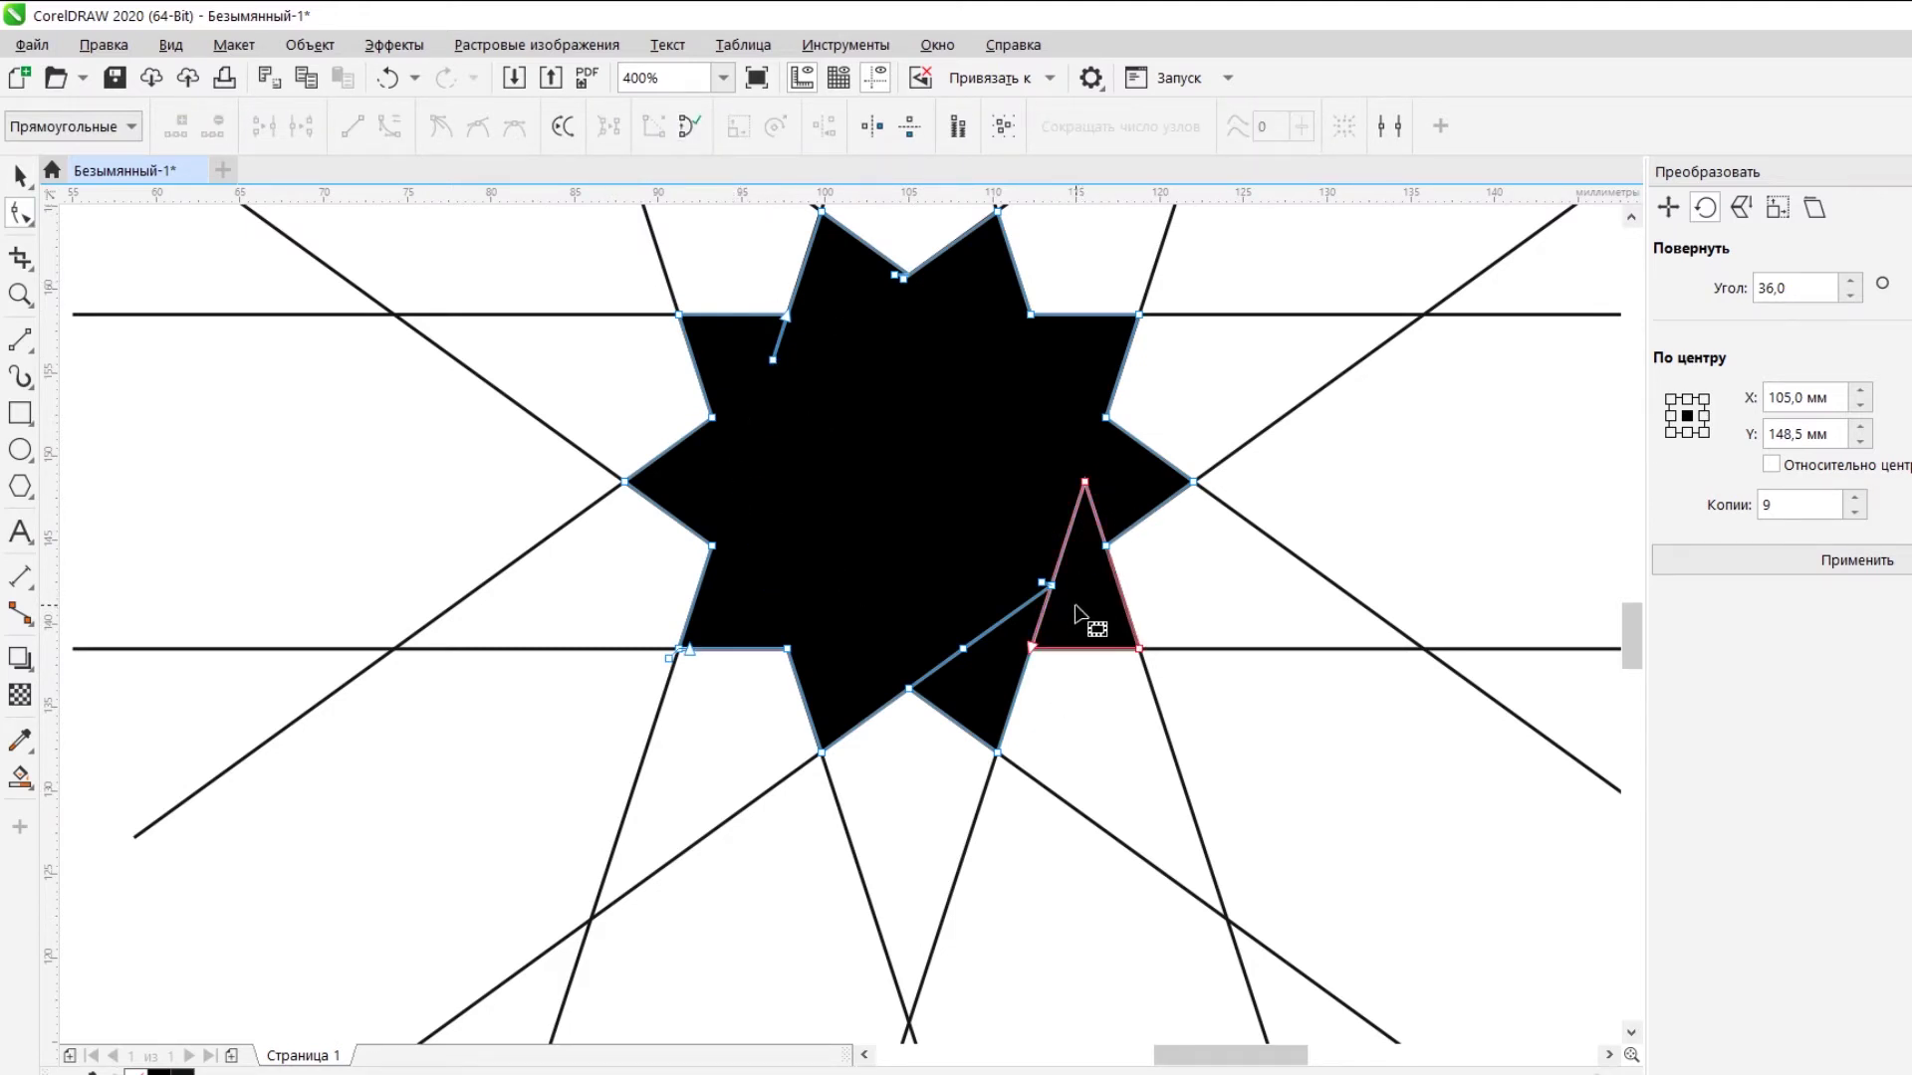
# Try to weld the remaining lower-right triangle to the star.
pyautogui.press('space')
pyautogui.click(750, 125)
pyautogui.hotkey('ctrl', 'z')
# Delete the two stray nodes along the inner diagonal edge at the star's lower right.
pyautogui.scroll(1, 1153, 549)
pyautogui.click(832, 821)
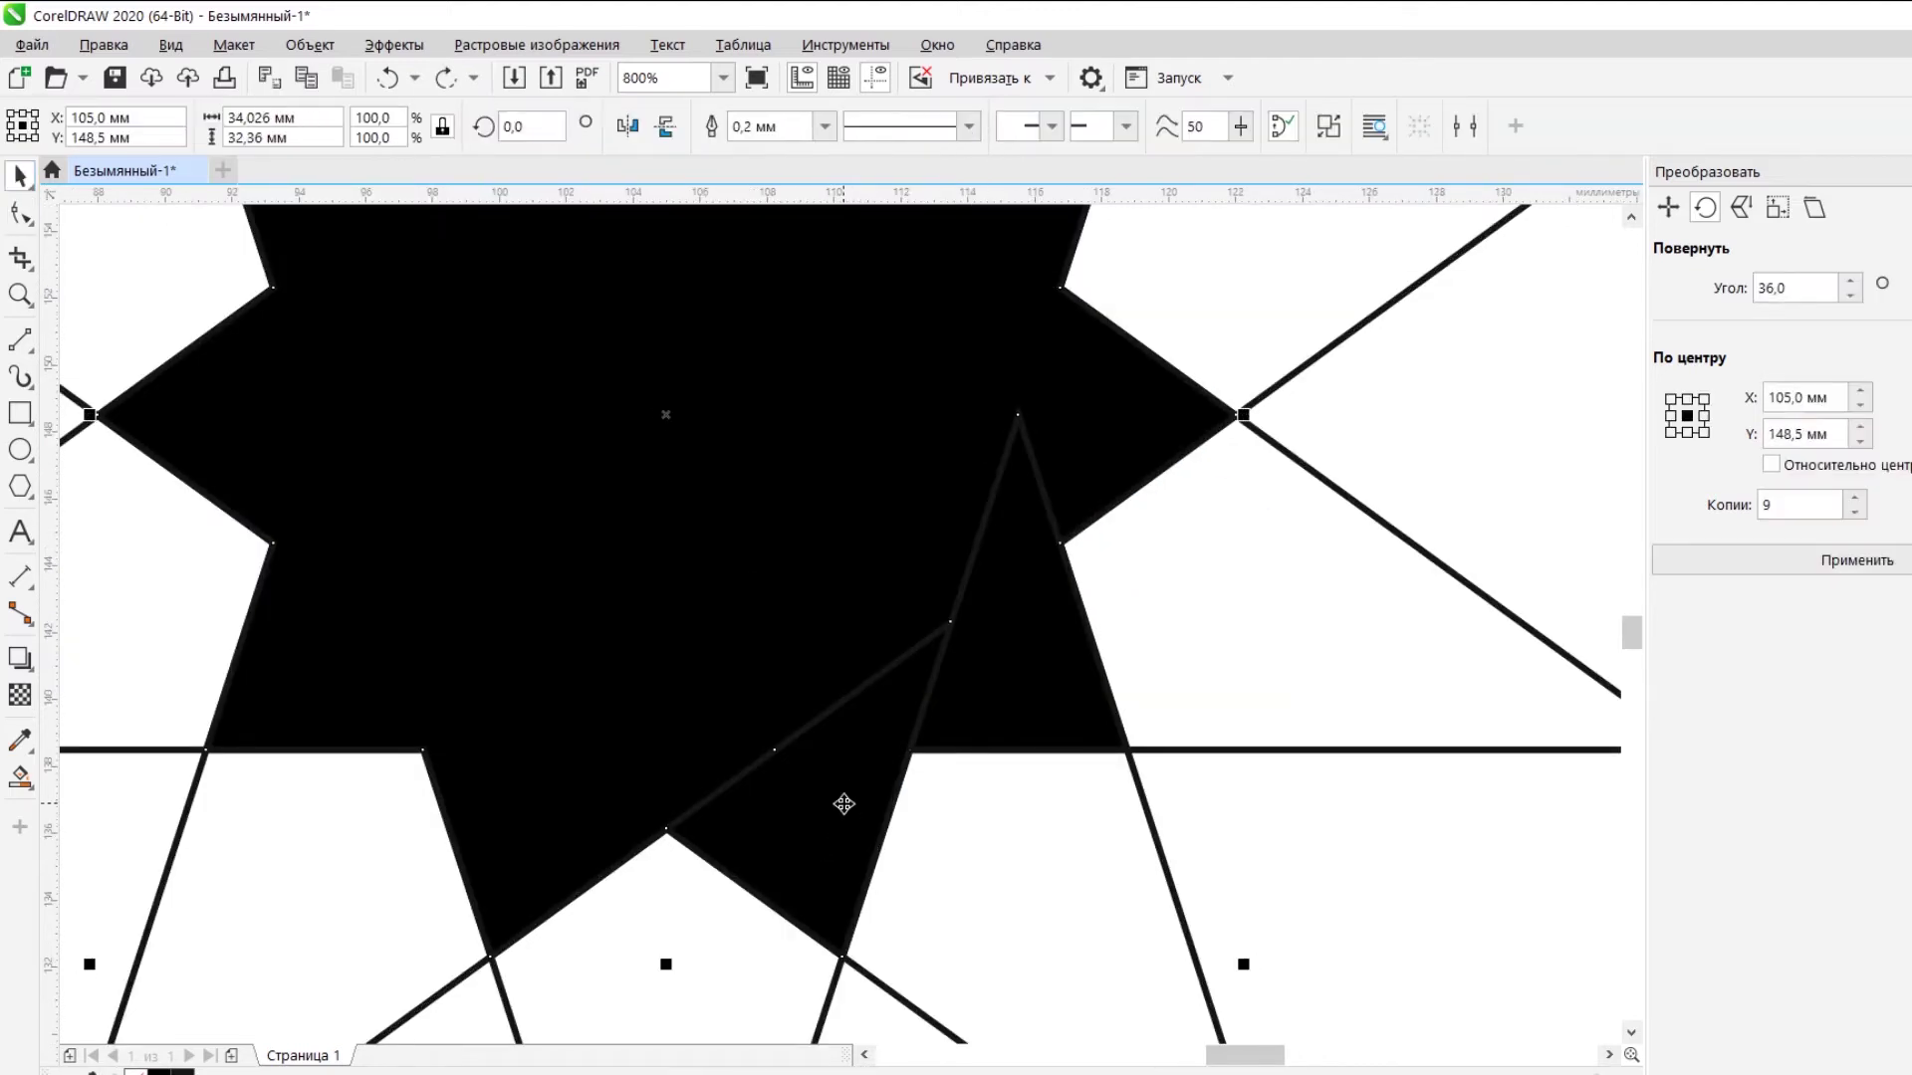
pyautogui.click(19, 213)
pyautogui.doubleClick(951, 624)
pyautogui.doubleClick(775, 750)
# Try to delete the two star nodes at the inner tip and right notch beside the lower-right triangle.
pyautogui.doubleClick(1018, 416)
pyautogui.doubleClick(1061, 544)
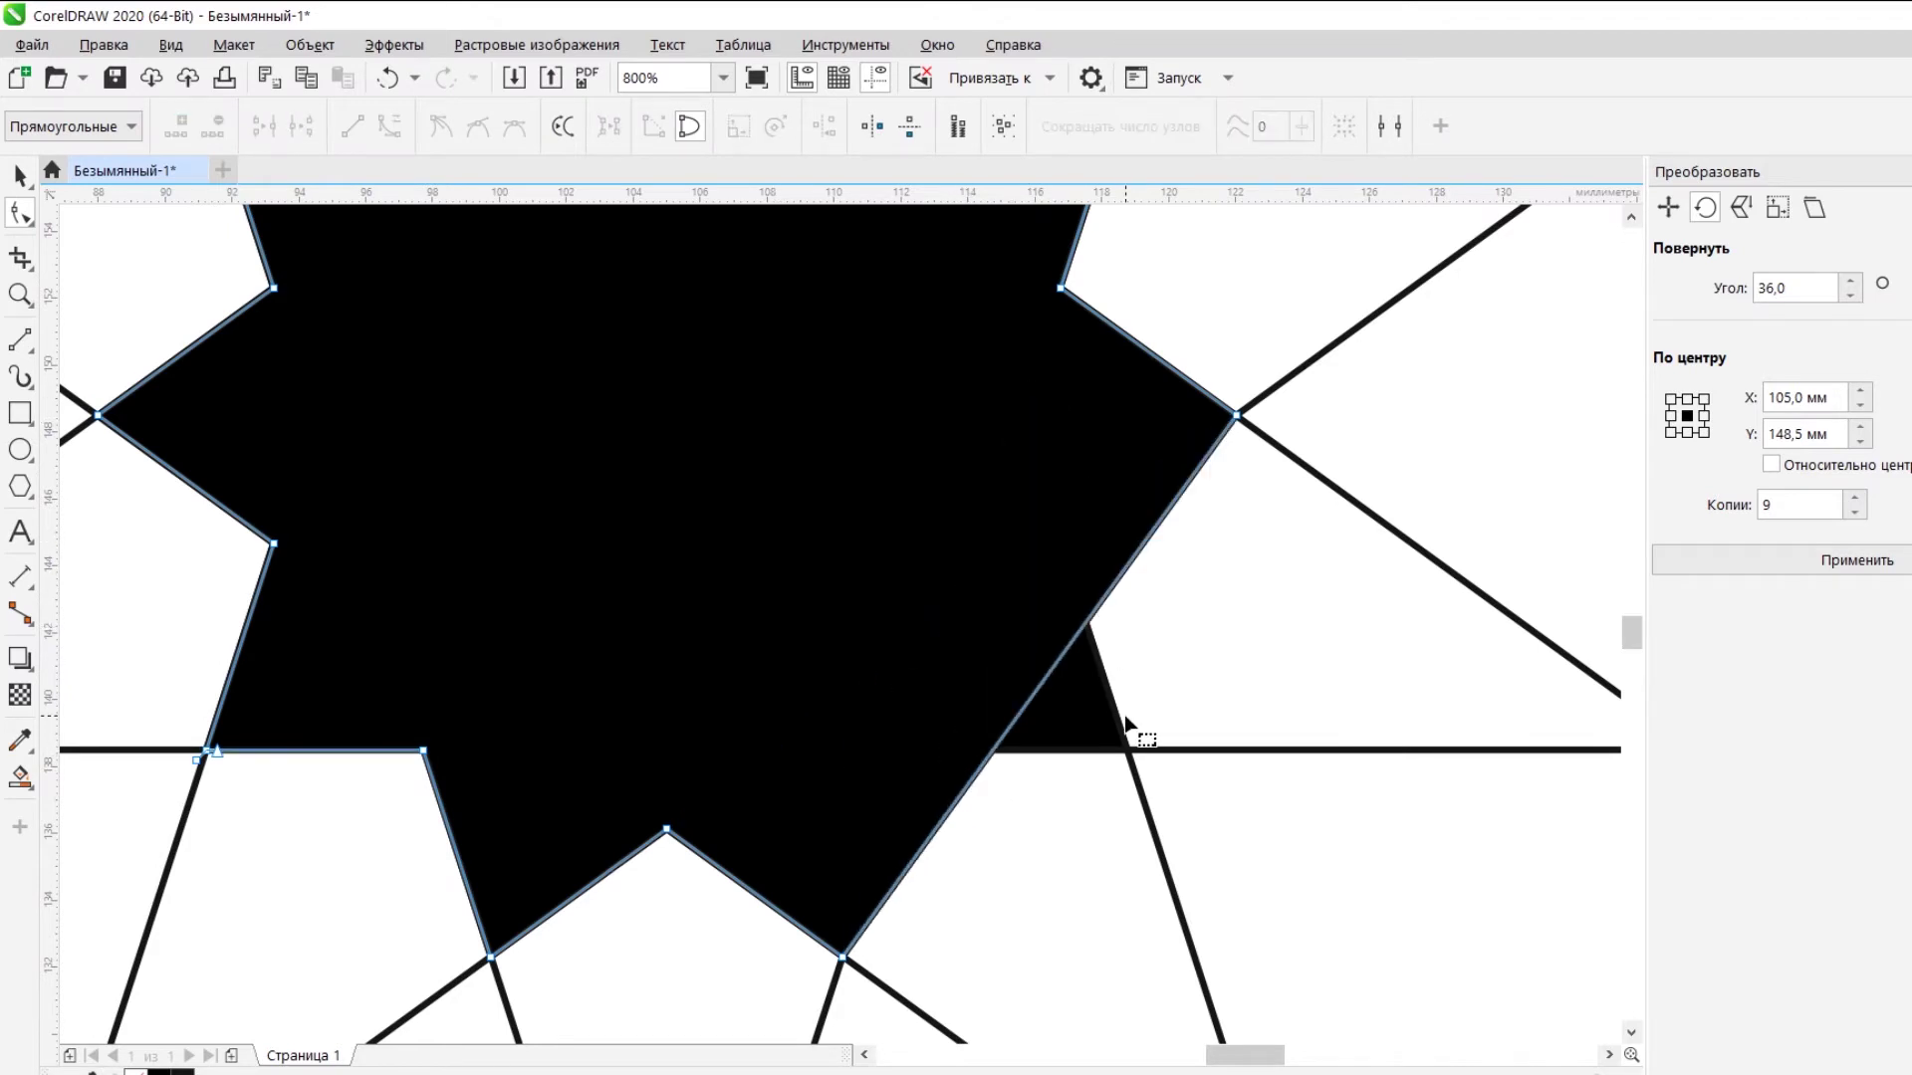
pyautogui.hotkey('ctrl', 'z')
pyautogui.hotkey('ctrl', 'z')
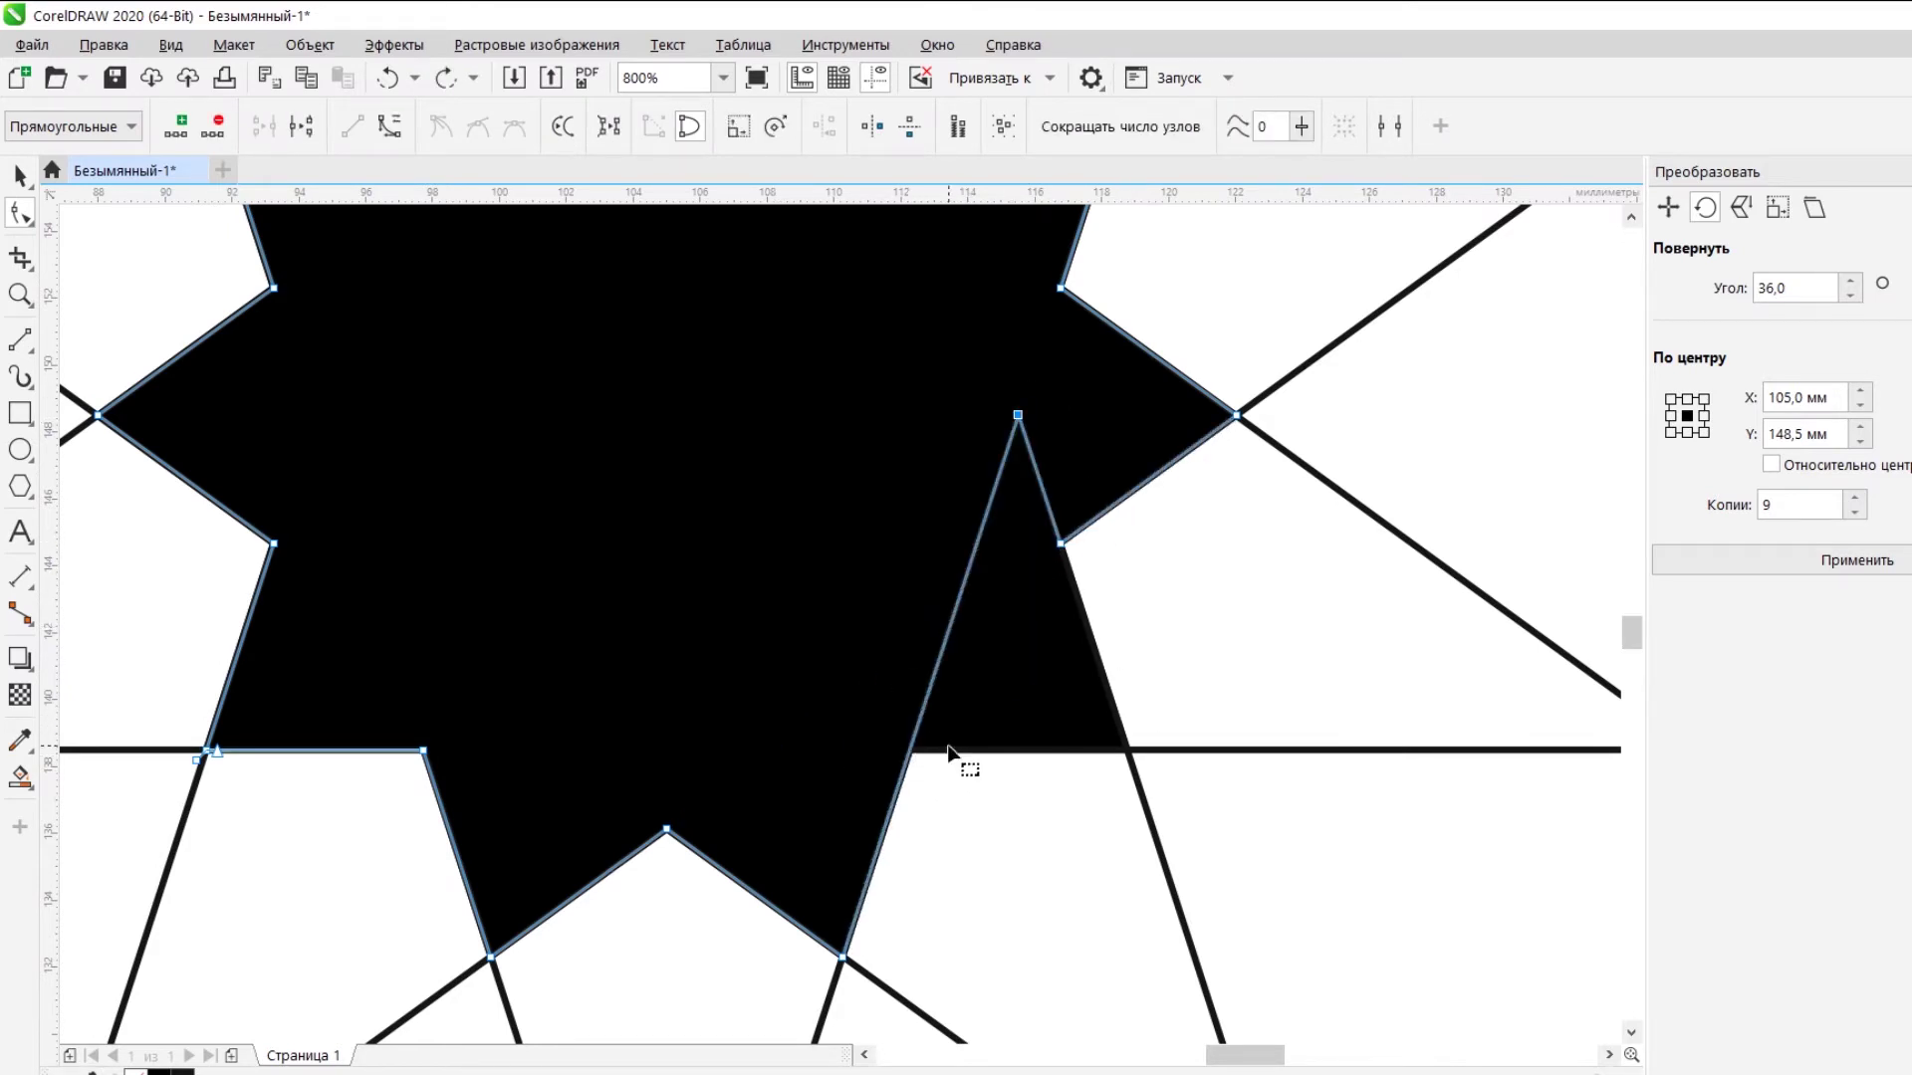
# Weld the remaining lower-right triangle to the star and delete the leftover node at its inner tip.
pyautogui.press('space')
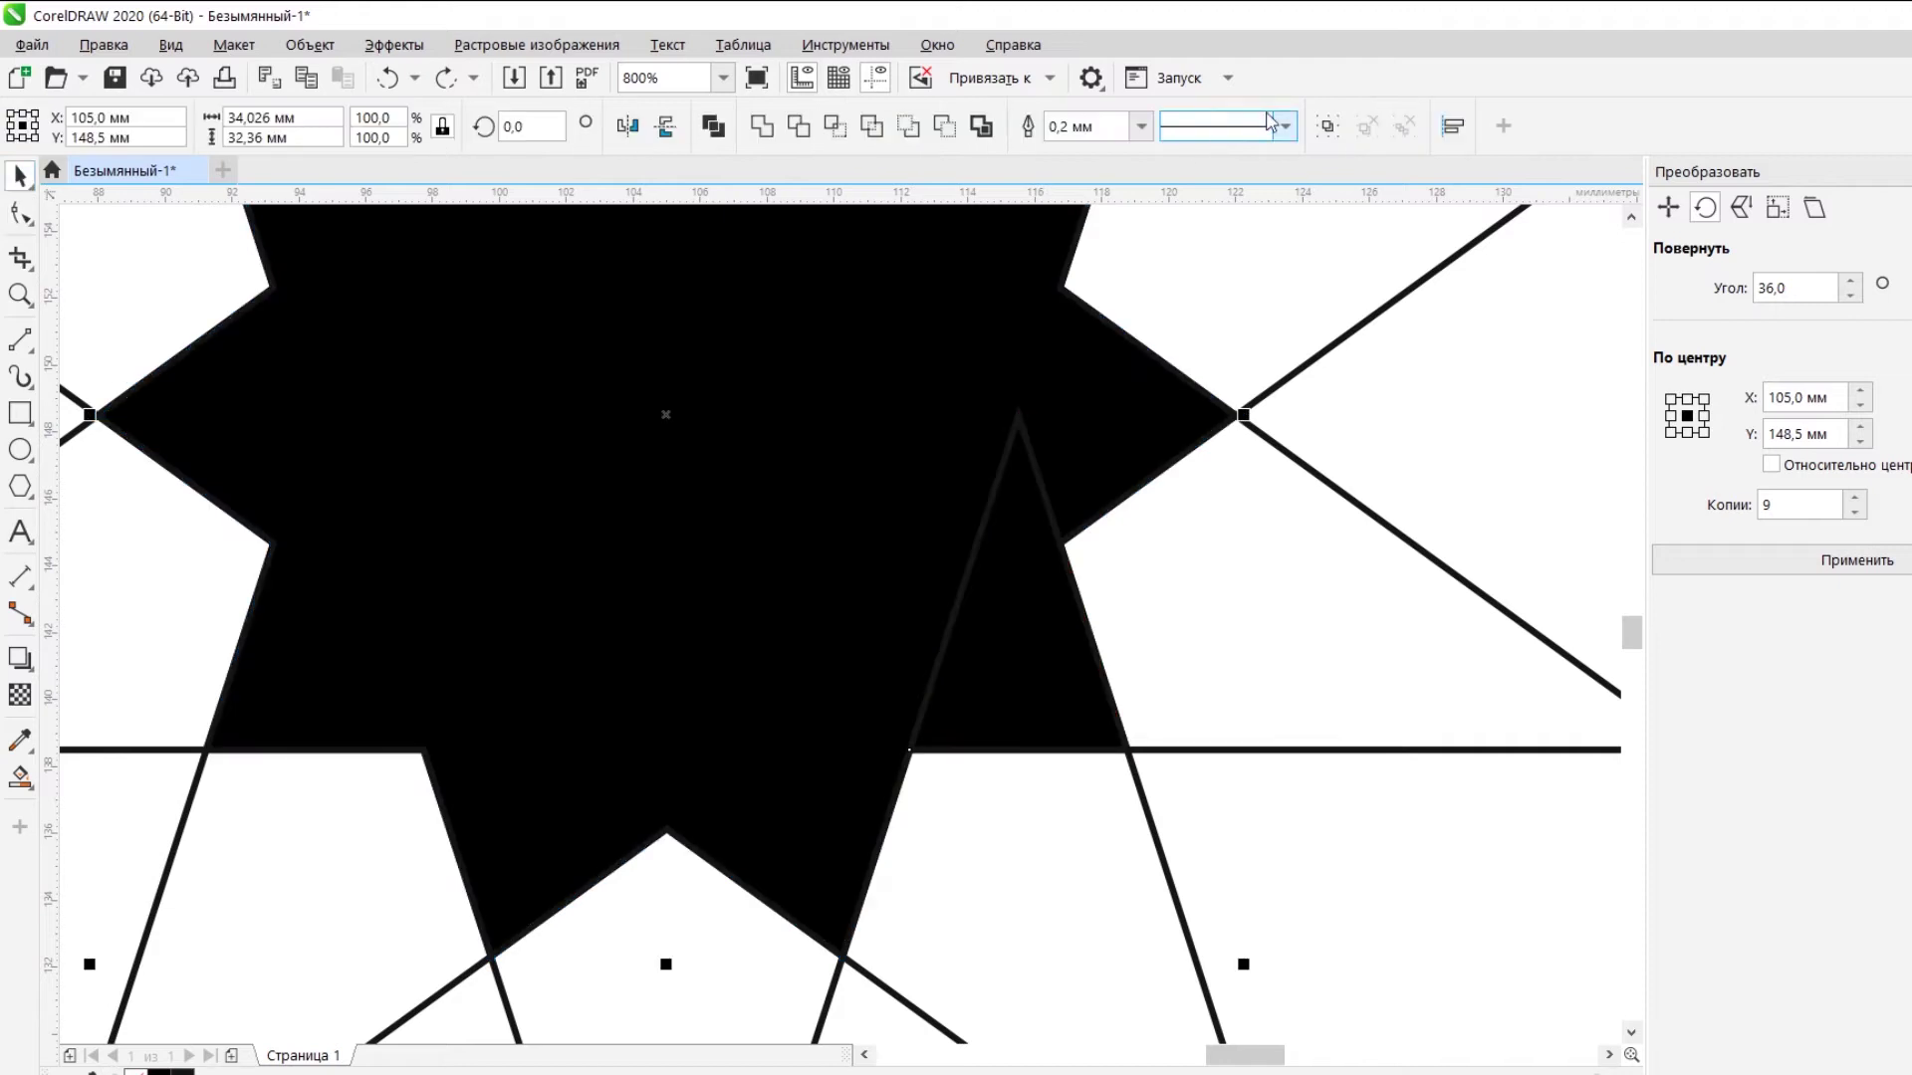
pyautogui.press('space')
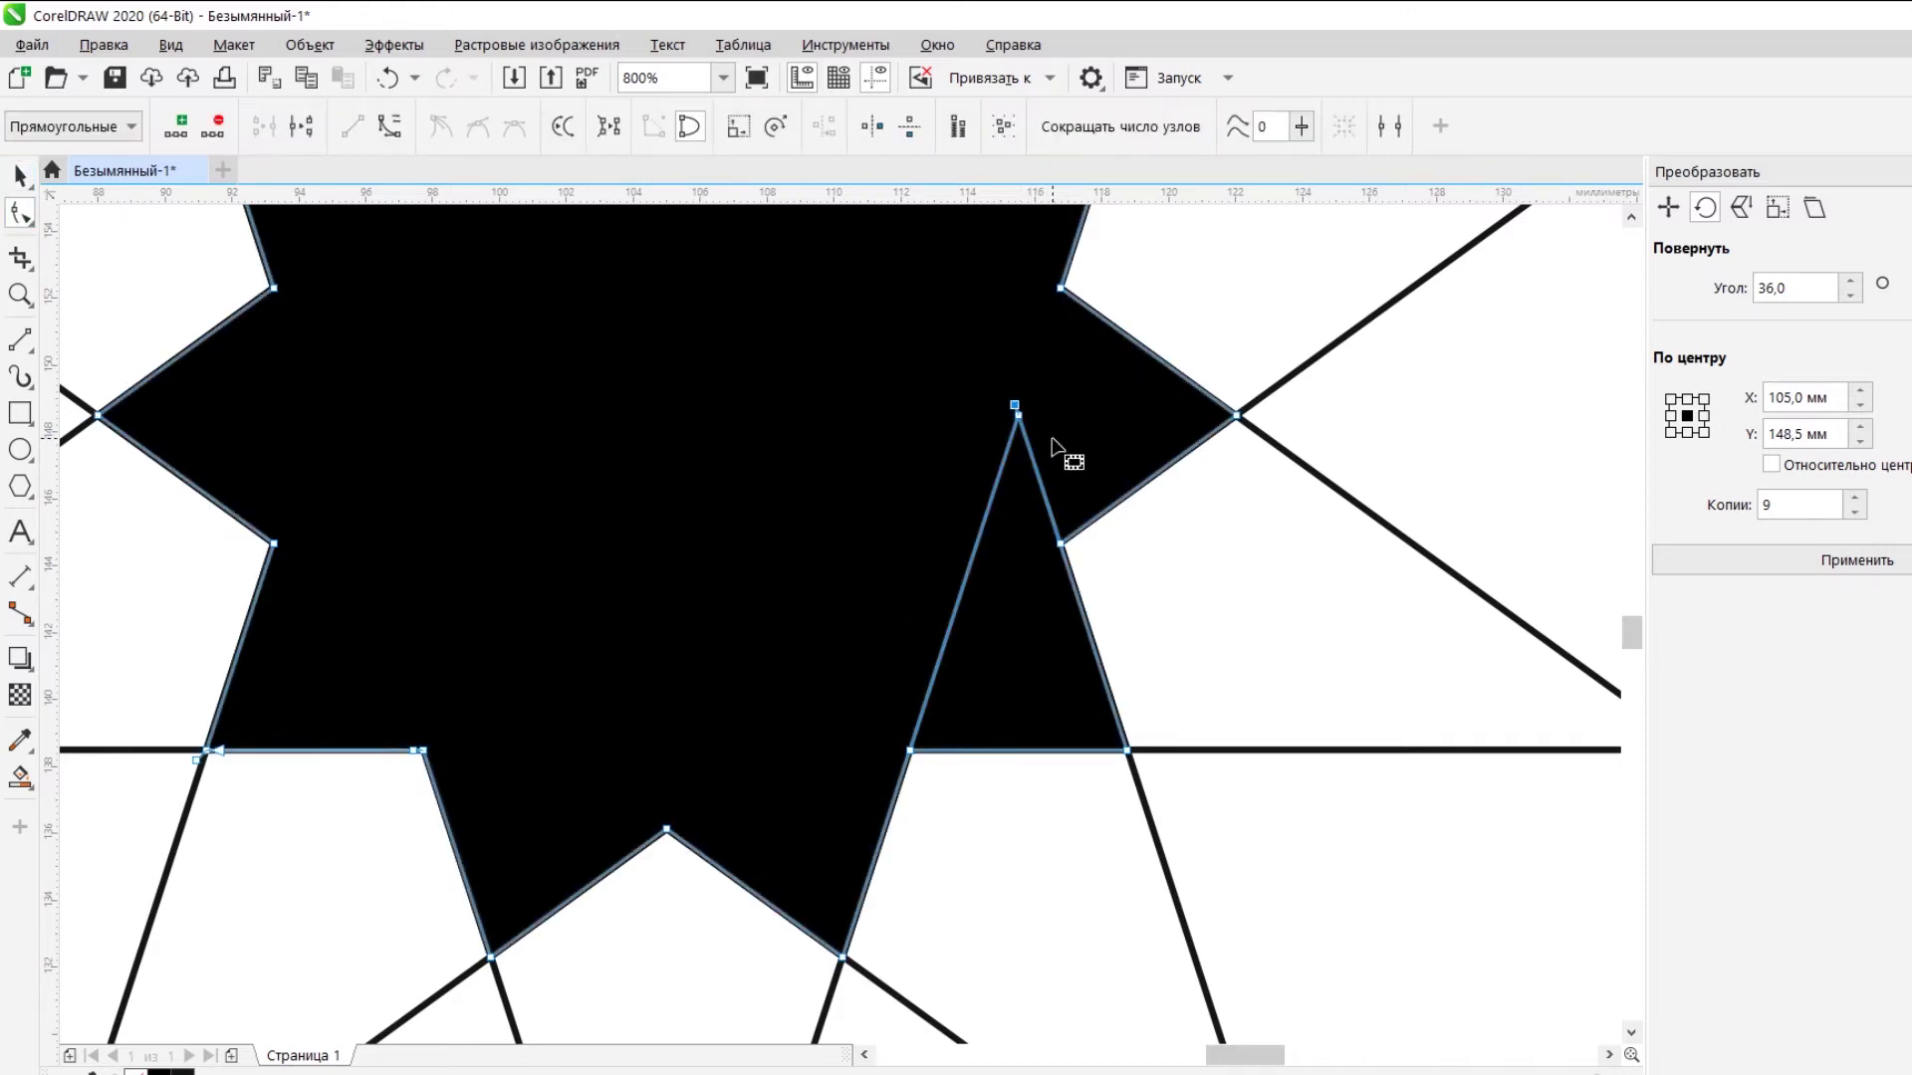
pyautogui.doubleClick(1018, 415)
# Delete the remaining stray nodes at the star's lower-left point, upper-left corner and top notch to clean its outline.
pyautogui.scroll(-1, 1045, 627)
pyautogui.scroll(3, 739, 697)
pyautogui.doubleClick(656, 618)
pyautogui.scroll(-3, 811, 623)
pyautogui.scroll(6, 687, 623)
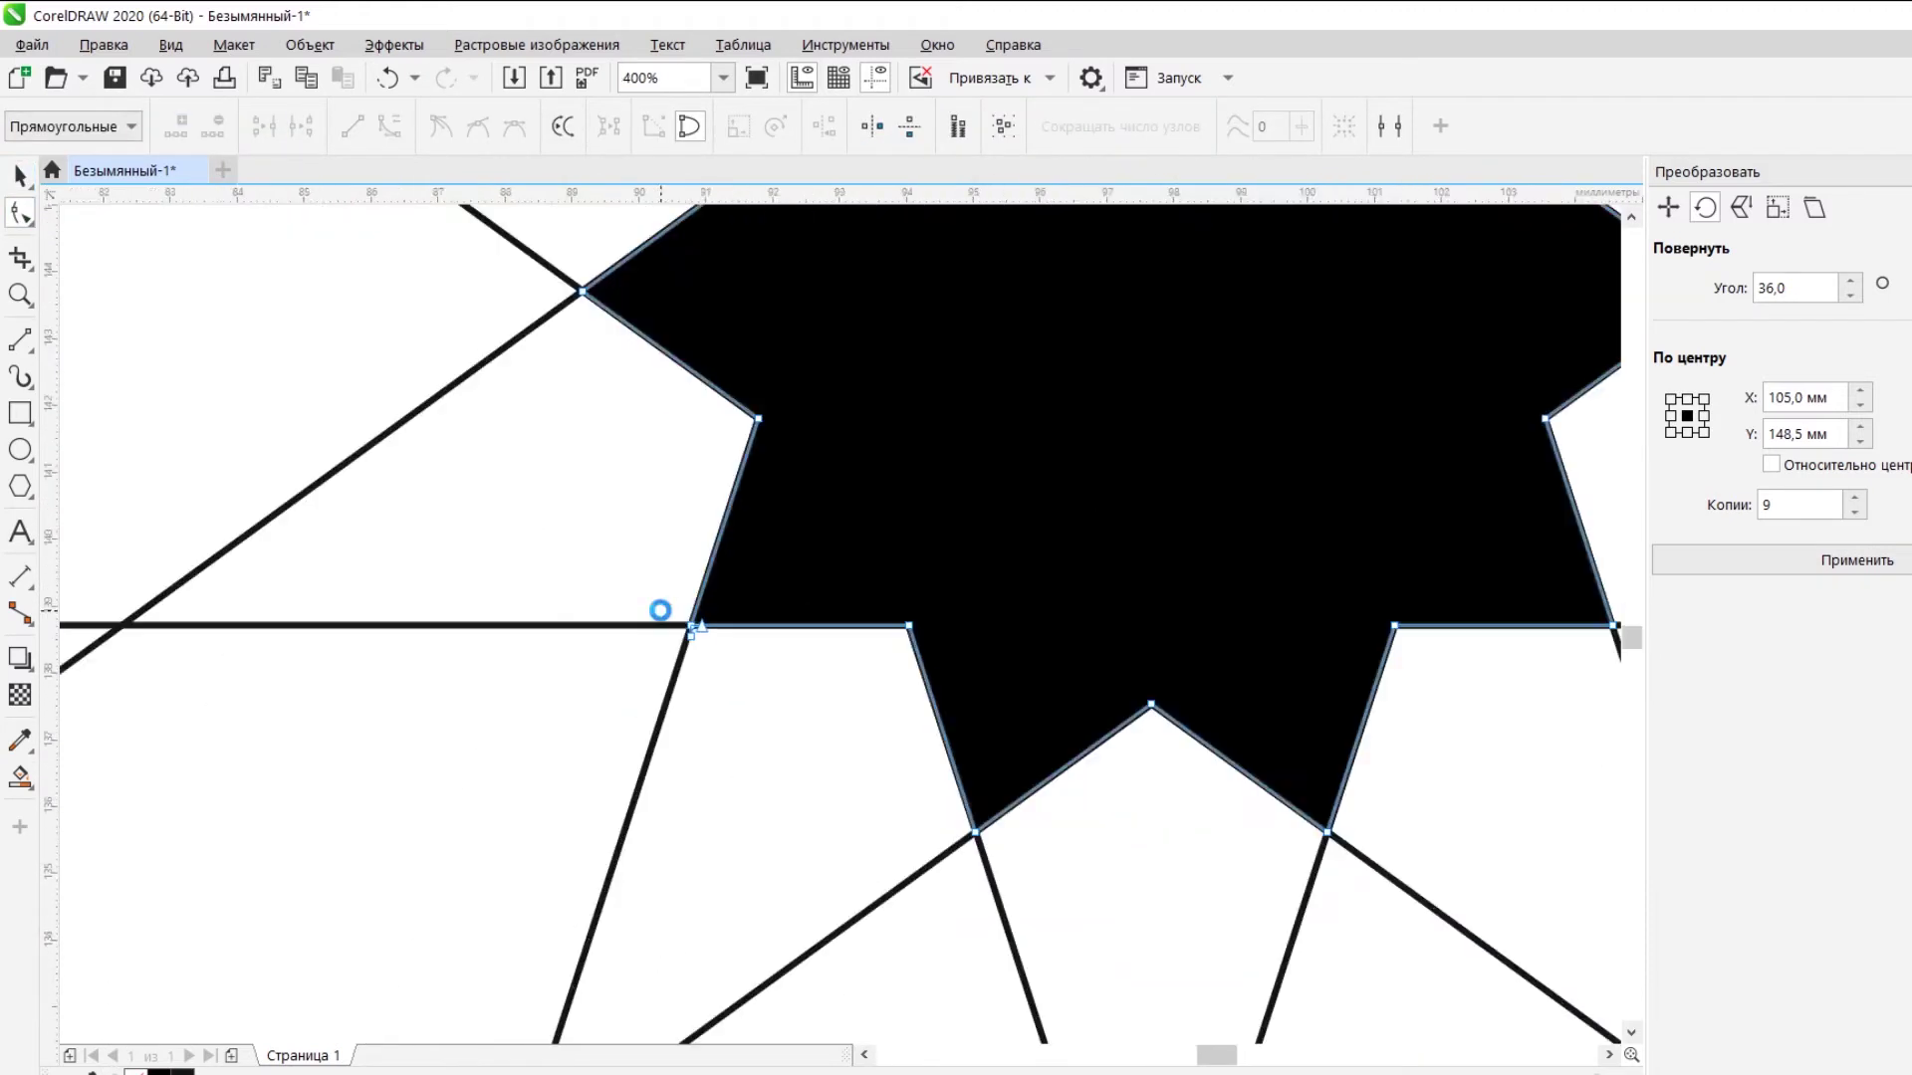
pyautogui.click(905, 725)
pyautogui.scroll(-7, 918, 730)
pyautogui.scroll(3, 1185, 583)
pyautogui.doubleClick(1028, 642)
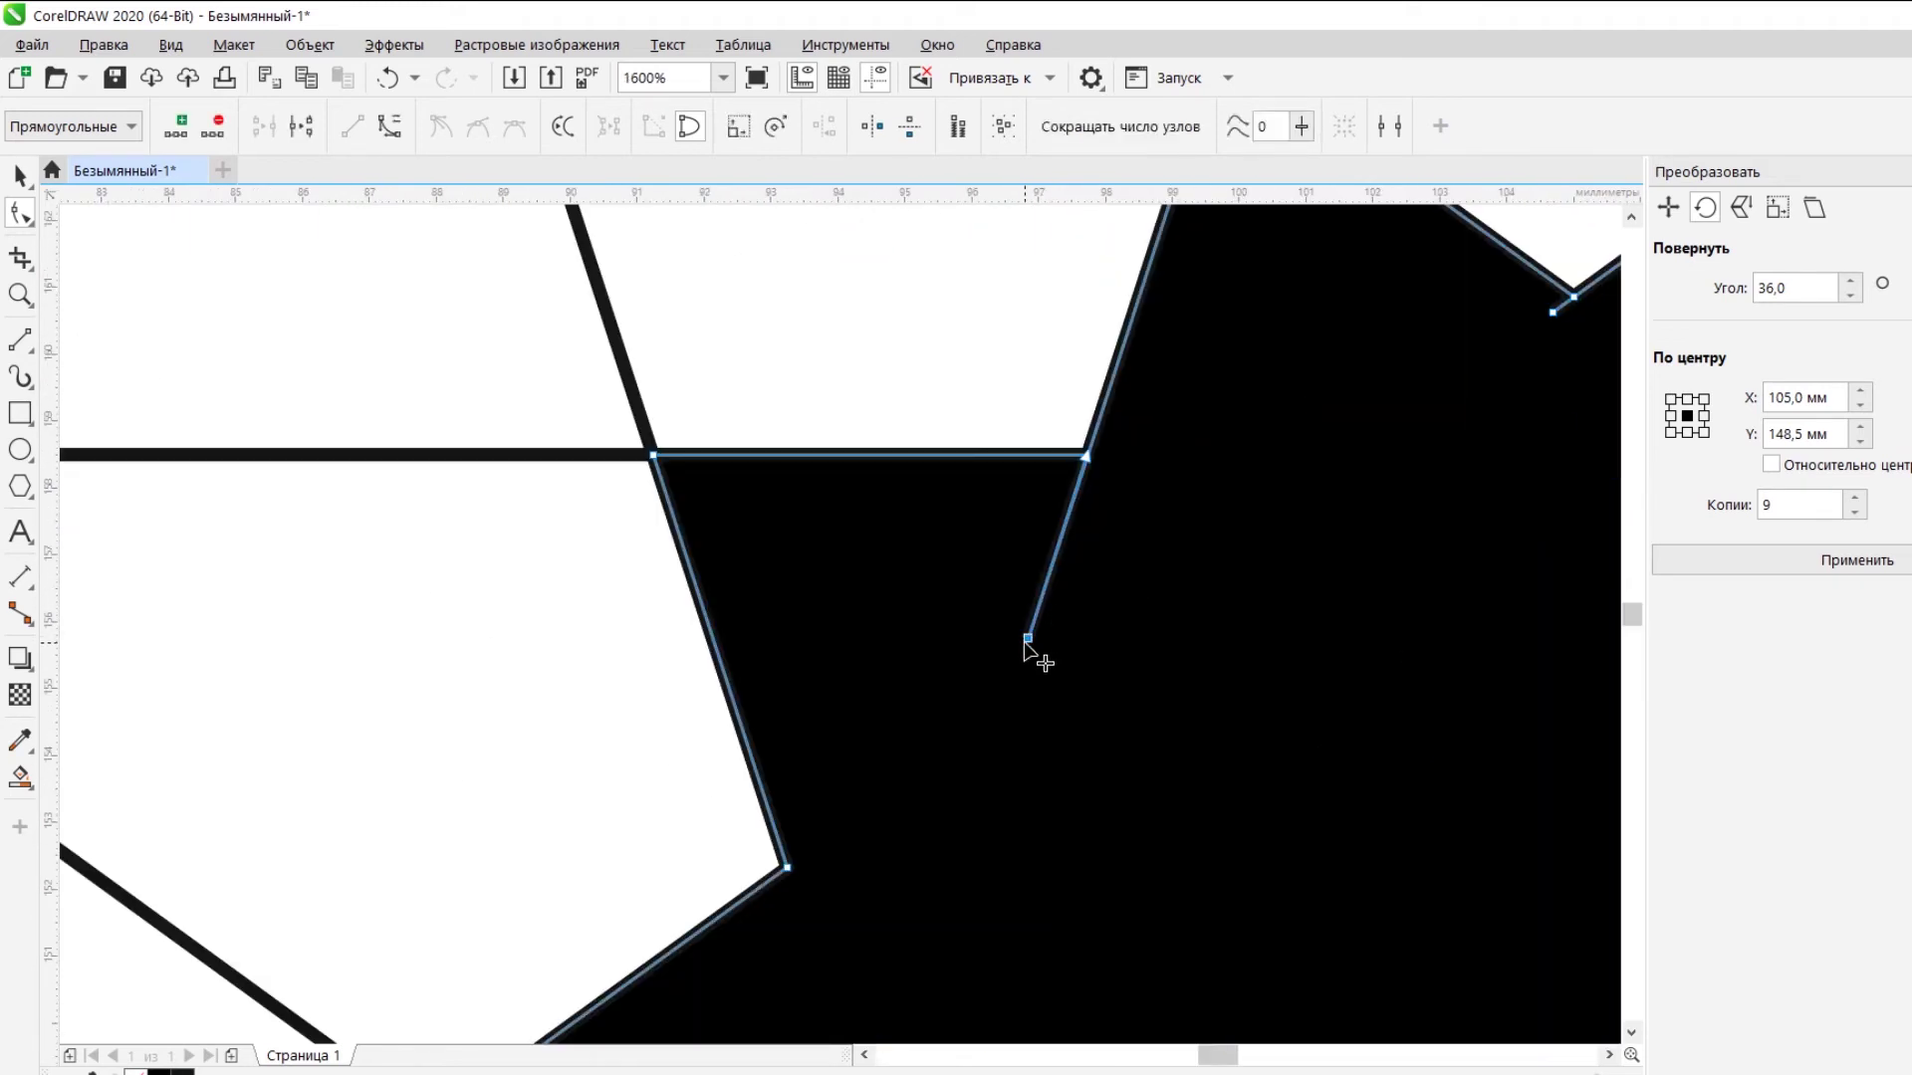
pyautogui.scroll(-2, 1056, 632)
pyautogui.scroll(3, 1185, 578)
pyautogui.scroll(-3, 1131, 405)
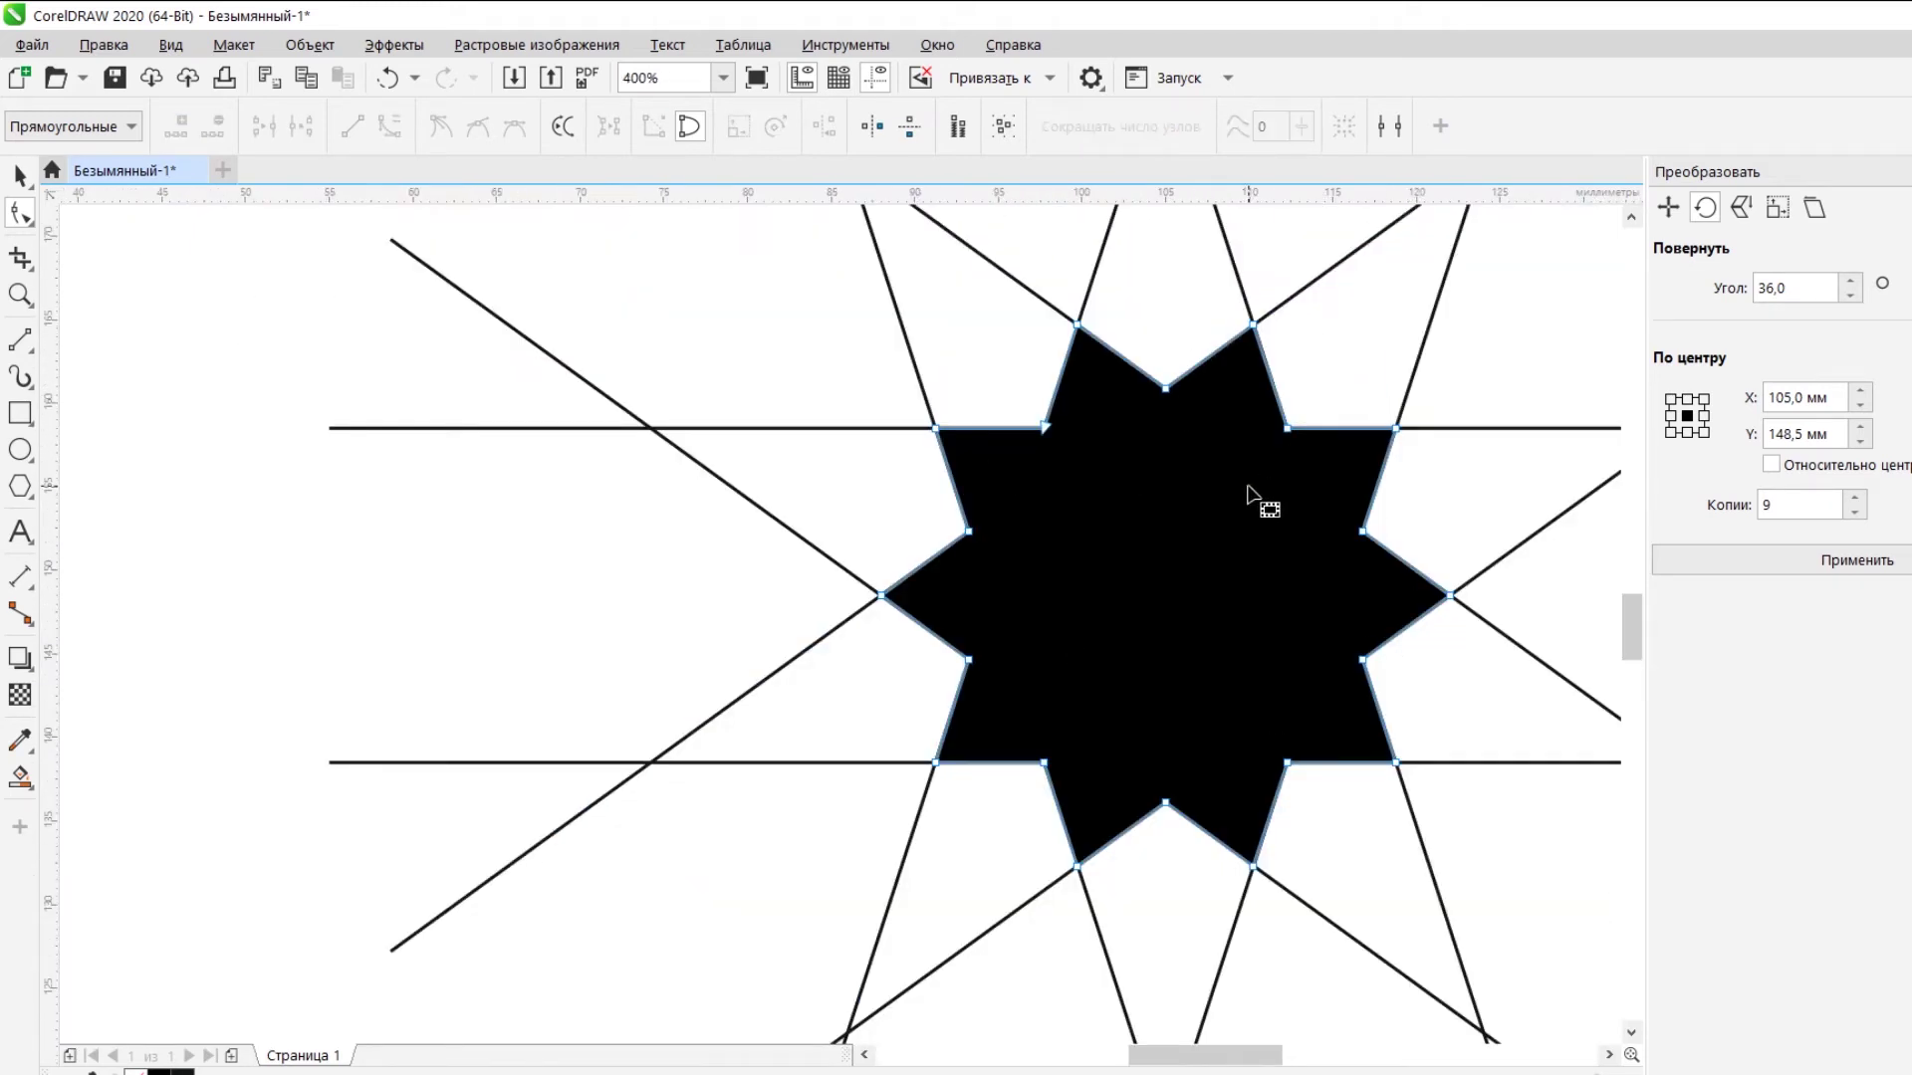
# Duplicate the horizontal line above the star's centre and move the copy up by 30 mm.
pyautogui.scroll(-1, 1252, 495)
pyautogui.moveTo(1633, 633); pyautogui.dragTo(1653, 598)
pyautogui.press('space')
pyautogui.click(837, 812)
pyautogui.click(844, 692)
pyautogui.hotkey('ctrl', 'c')
pyautogui.hotkey('ctrl', 'v')
pyautogui.click(156, 140)
pyautogui.write('+30')
pyautogui.press('Return')
# Dimension the spacing between crossings on the copied line and the distance from it to the crossing above the star.
pyautogui.click(20, 575)
pyautogui.click(1187, 490)
pyautogui.moveTo(1010, 441); pyautogui.dragTo(1207, 506)
pyautogui.click(1208, 505)
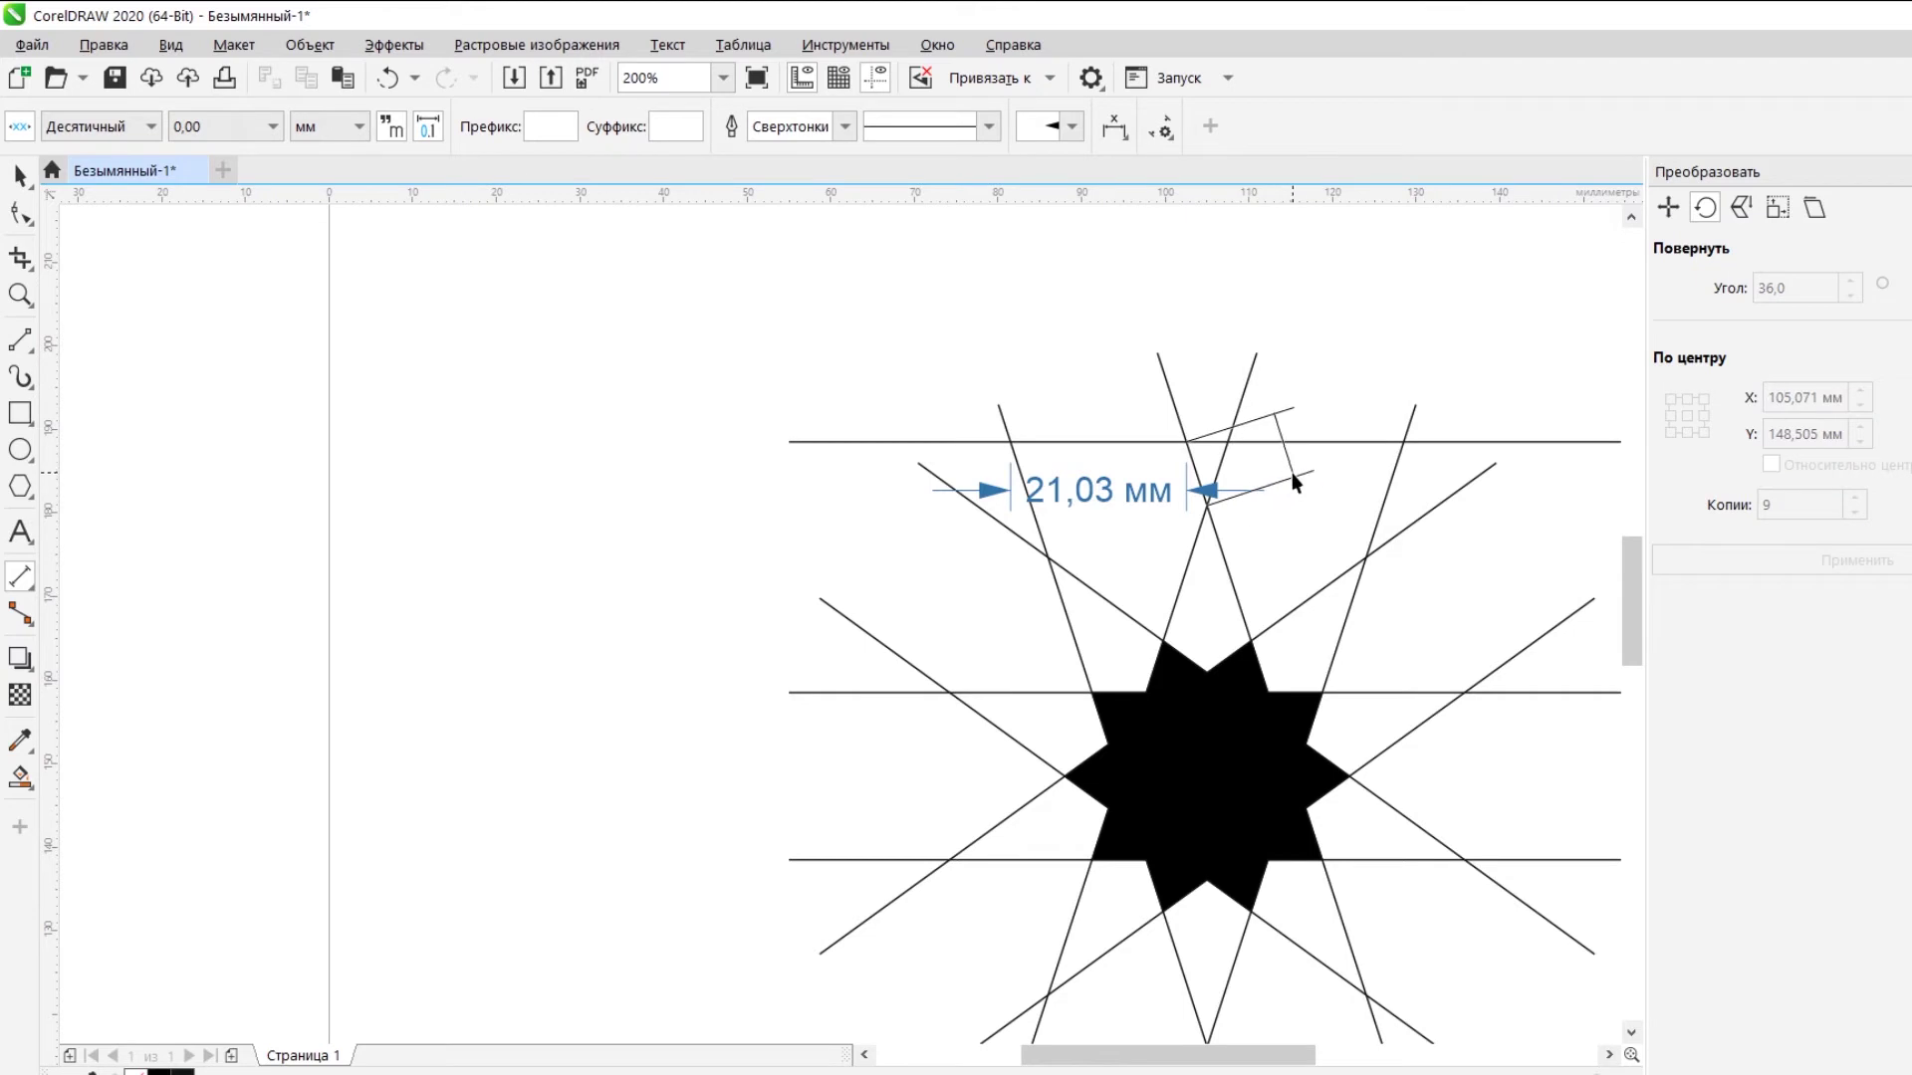
pyautogui.click(1280, 416)
# Raise the copied horizontal line to Y 191 mm.
pyautogui.scroll(2, 1373, 444)
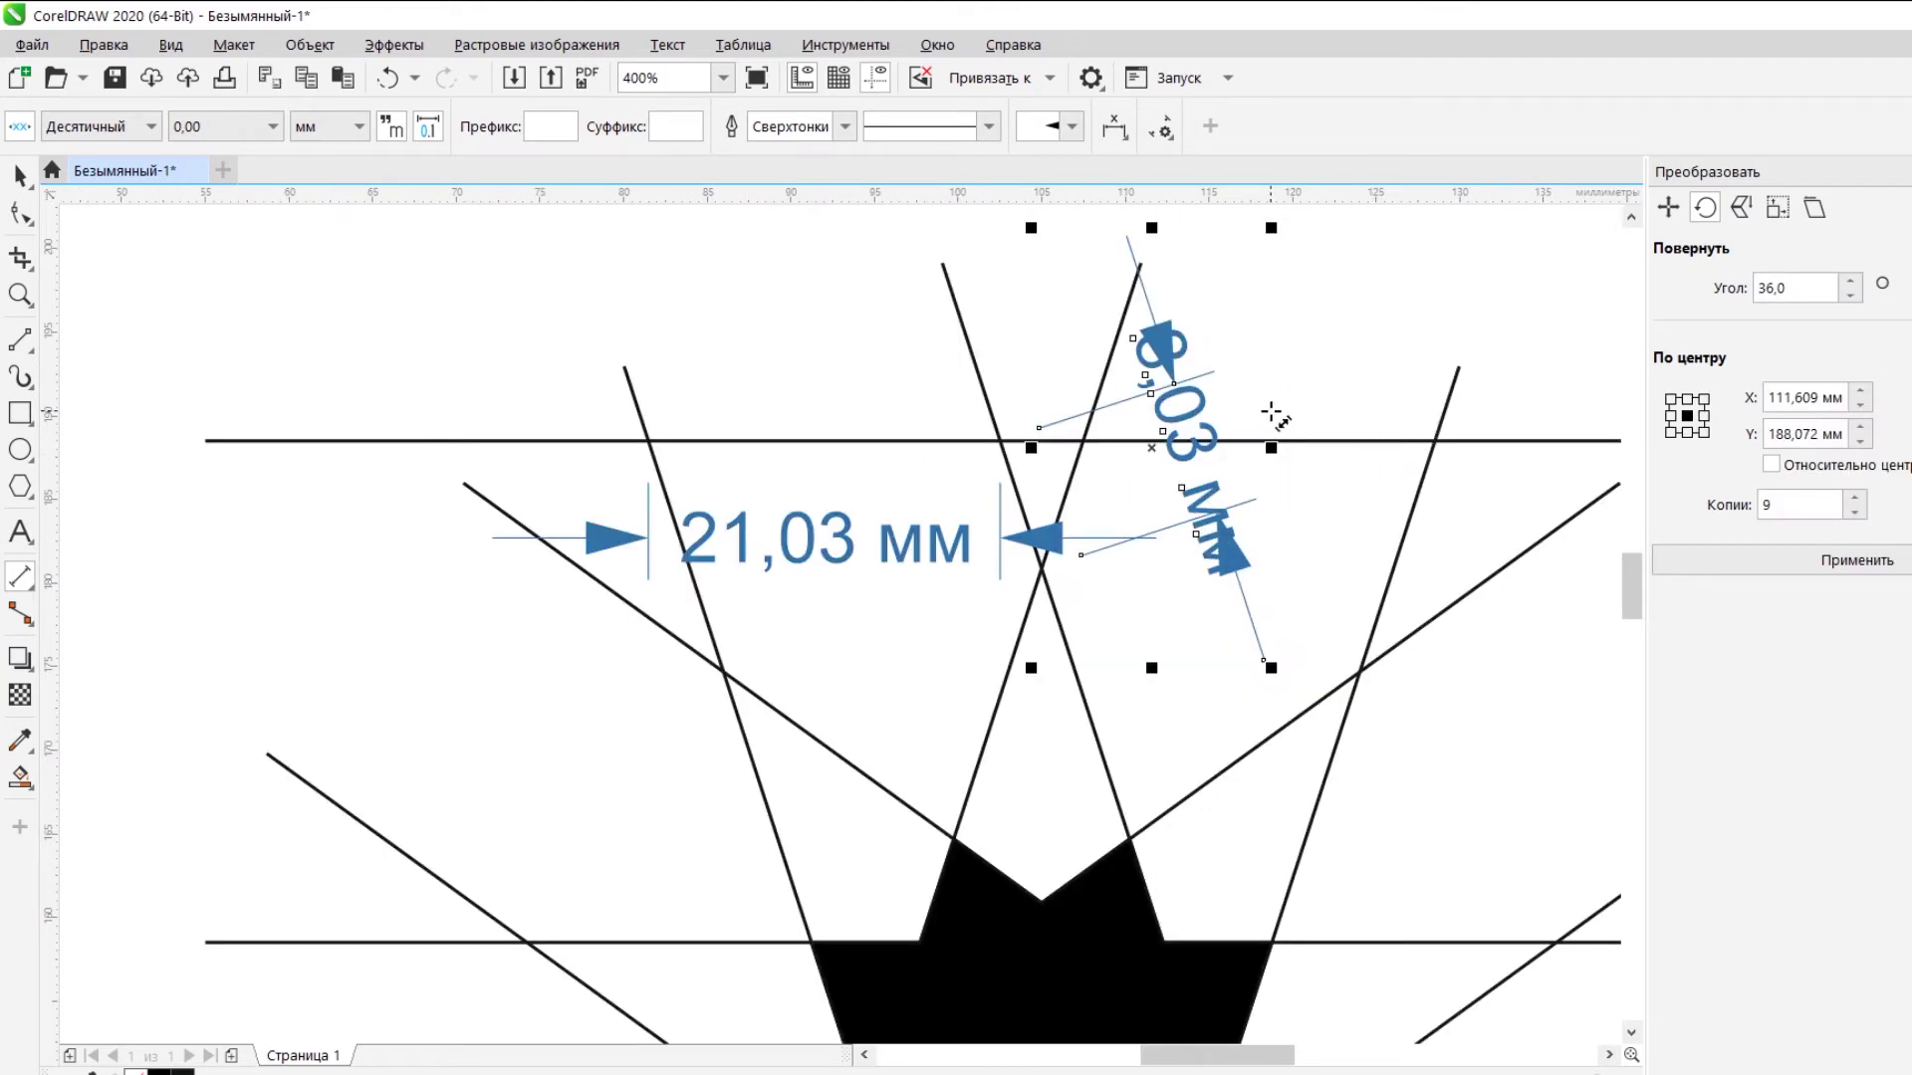
pyautogui.click(20, 177)
pyautogui.click(397, 440)
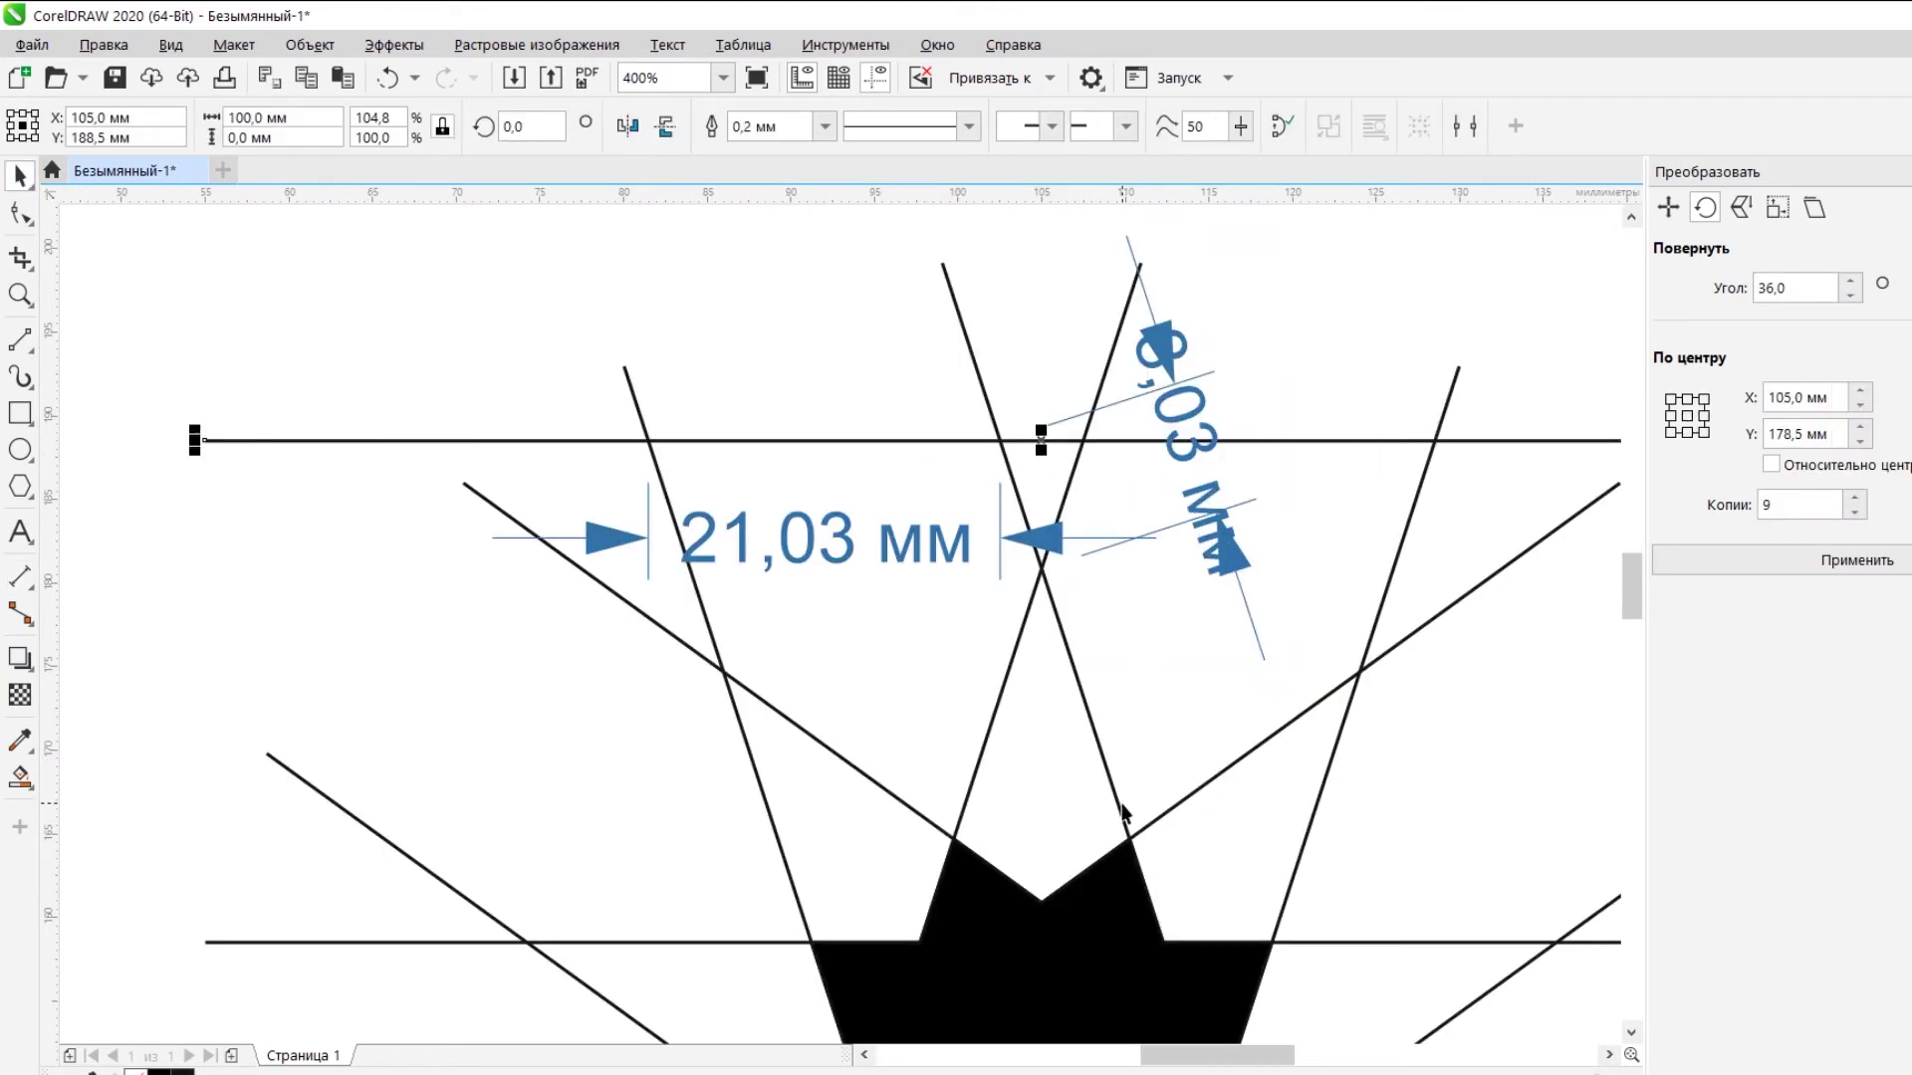
pyautogui.click(144, 140)
pyautogui.scroll(2, 145, 141)
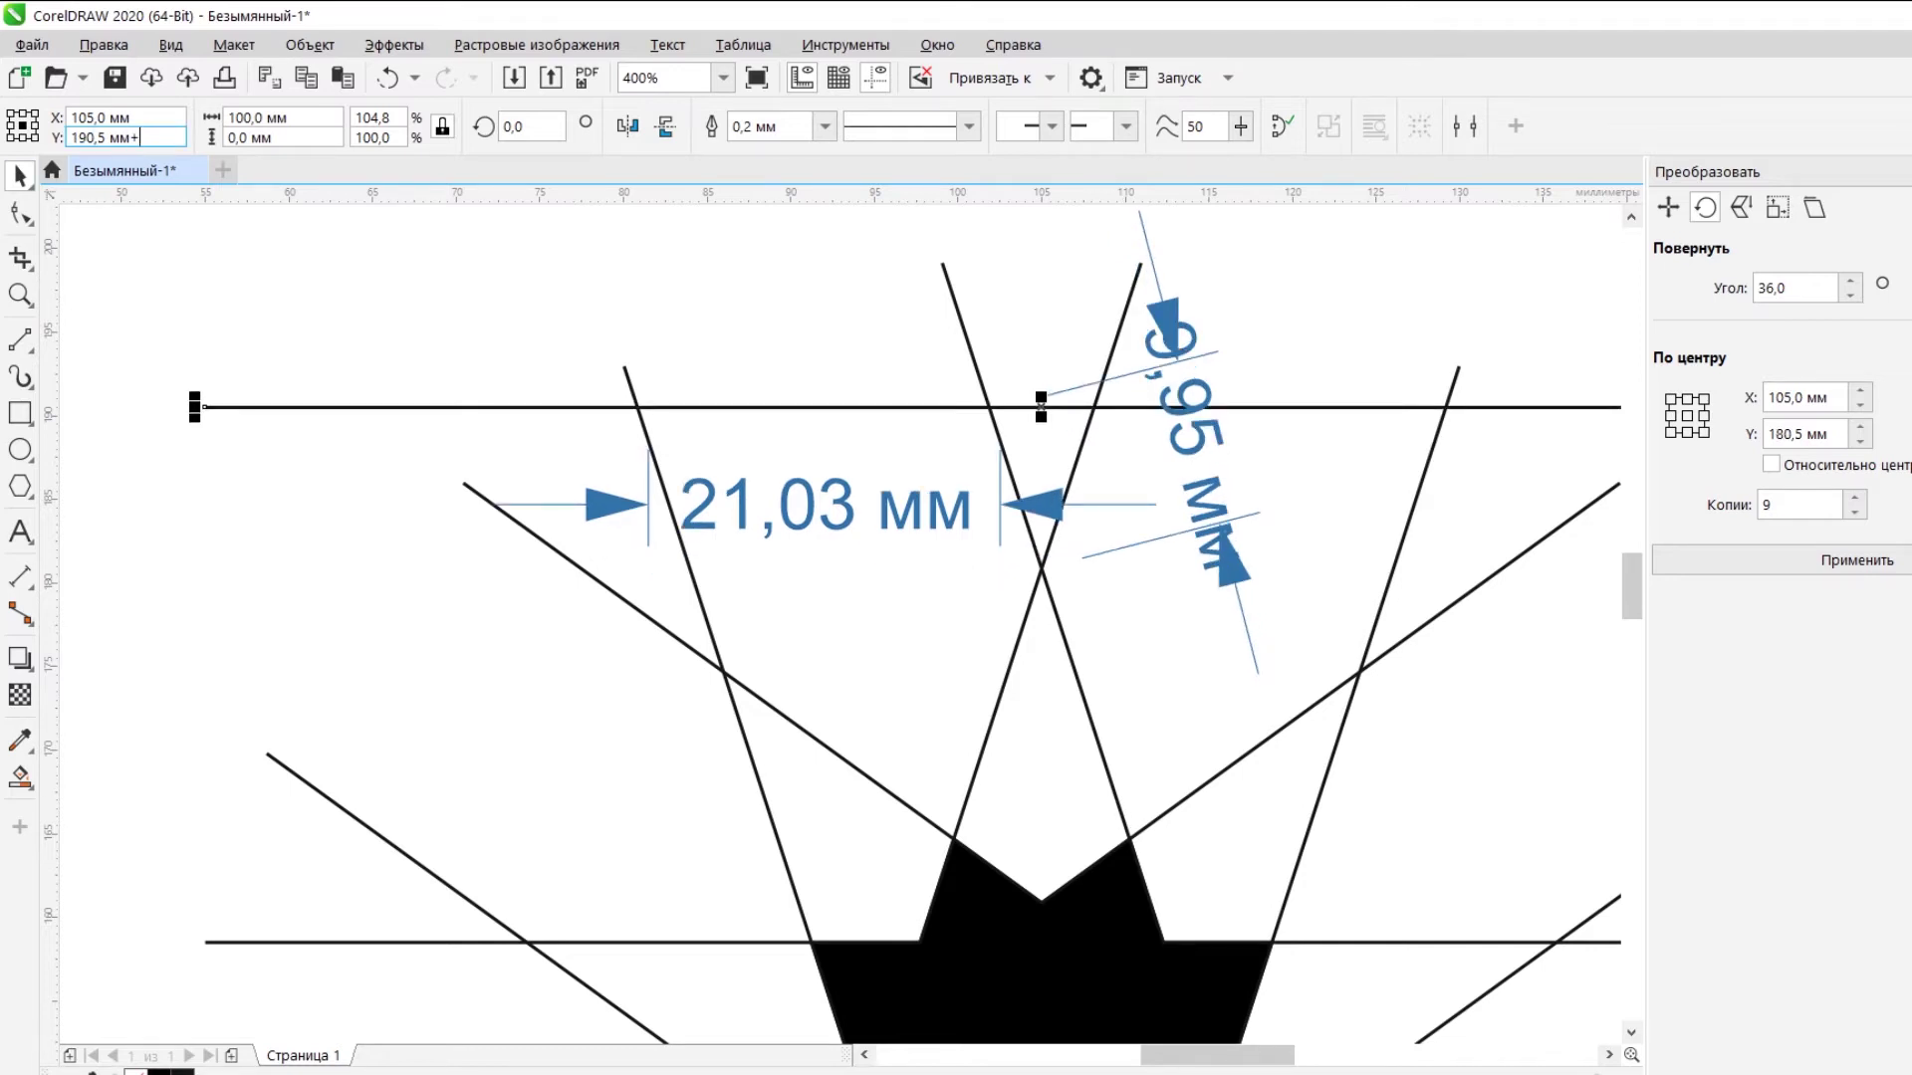
pyautogui.write('+,5')
pyautogui.press('Return')
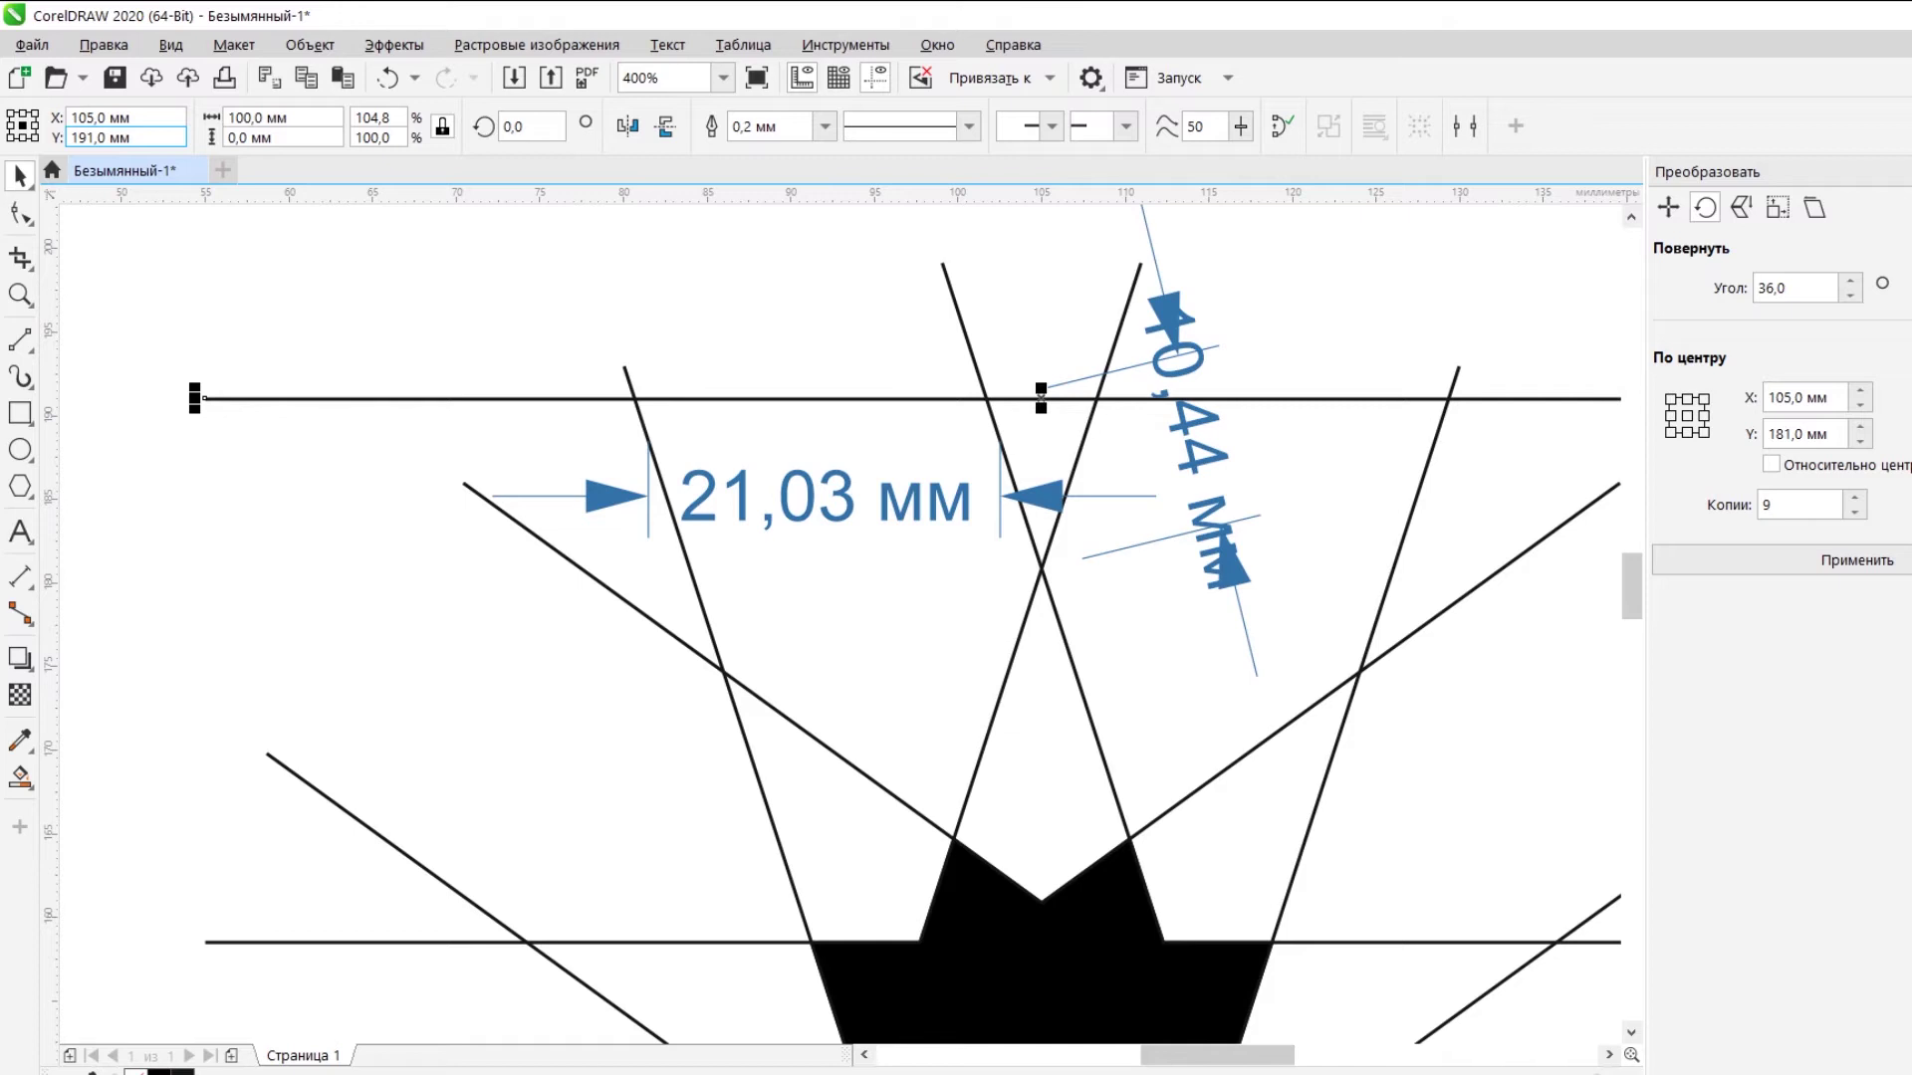
# Delete both dimensions near the copied horizontal line.
pyautogui.click(1109, 386)
pyautogui.press('Delete')
pyautogui.click(879, 491)
pyautogui.press('Delete')
# Rotate the copied horizontal line by 36 degrees about X 105 mm, Y 148.5 mm with 9 copies.
pyautogui.doubleClick(1052, 401)
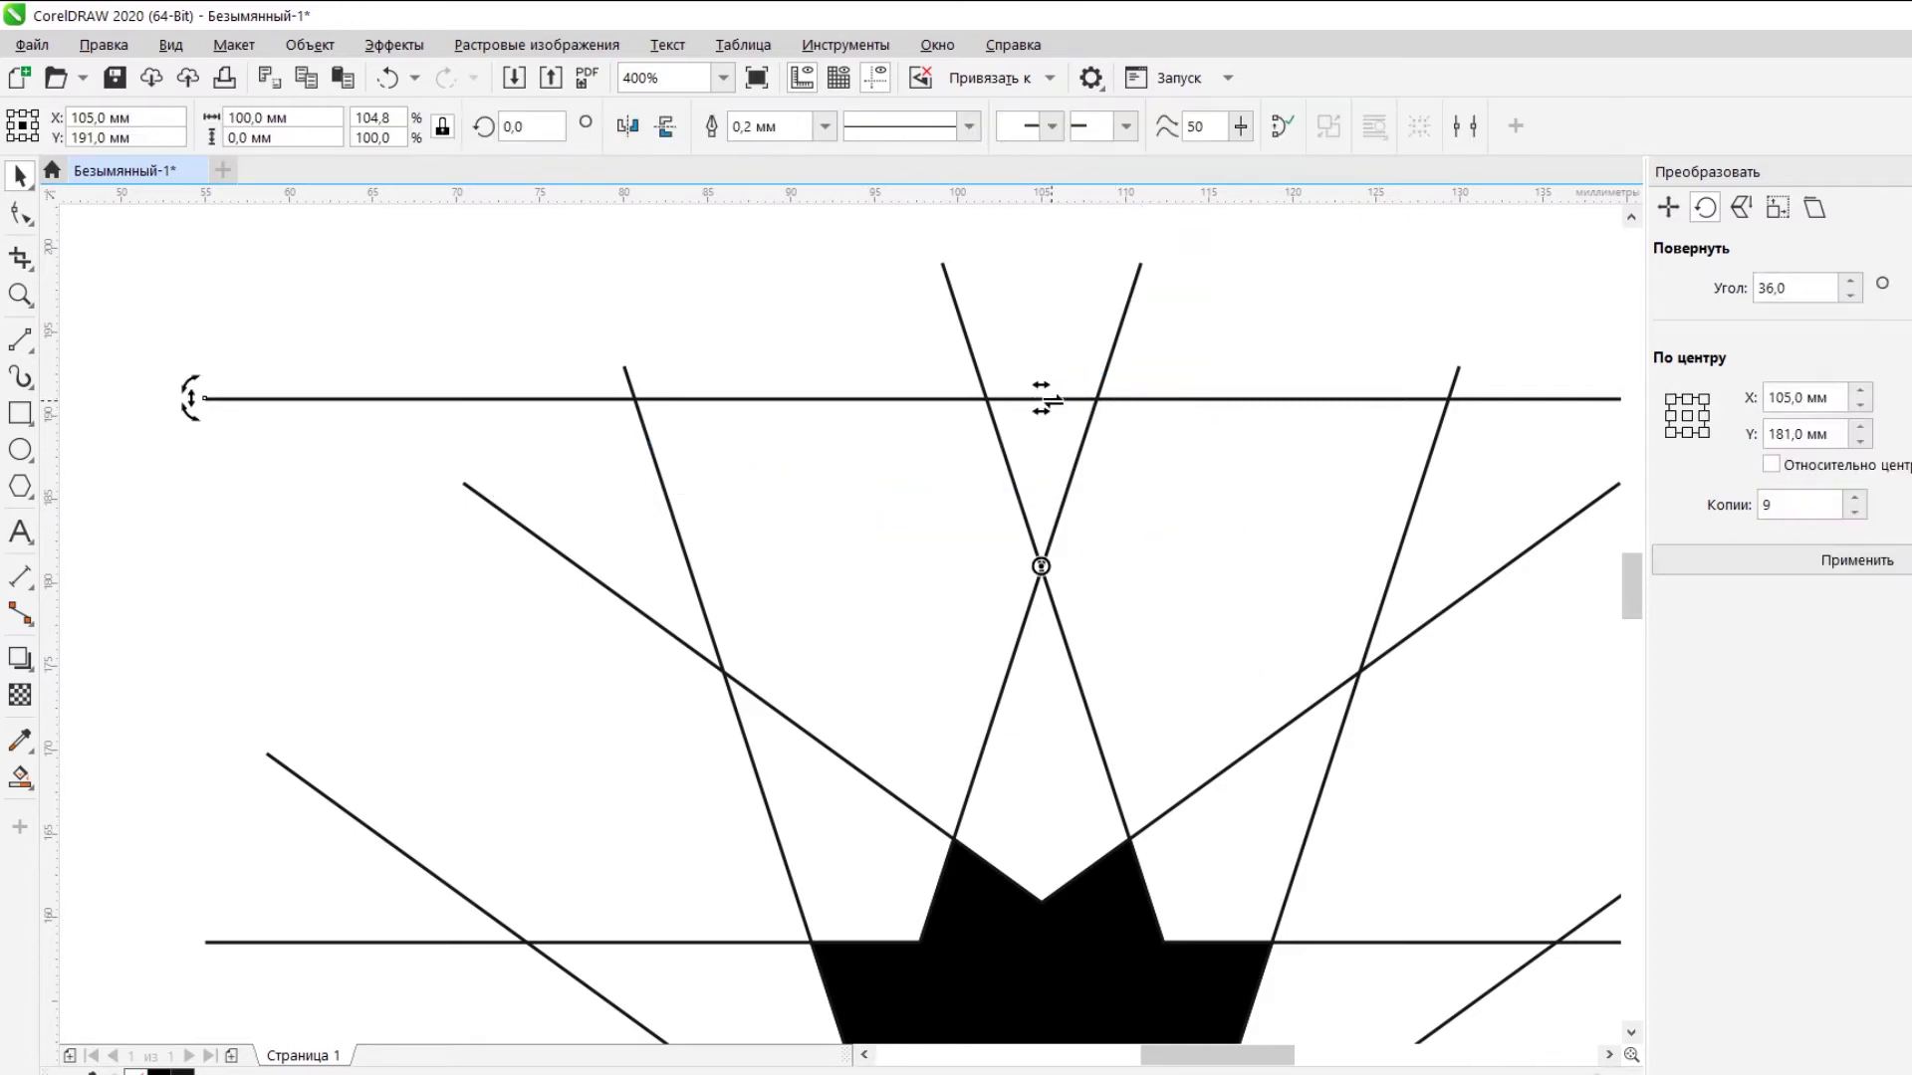
pyautogui.doubleClick(1794, 433)
pyautogui.write('148')
pyautogui.click(1857, 559)
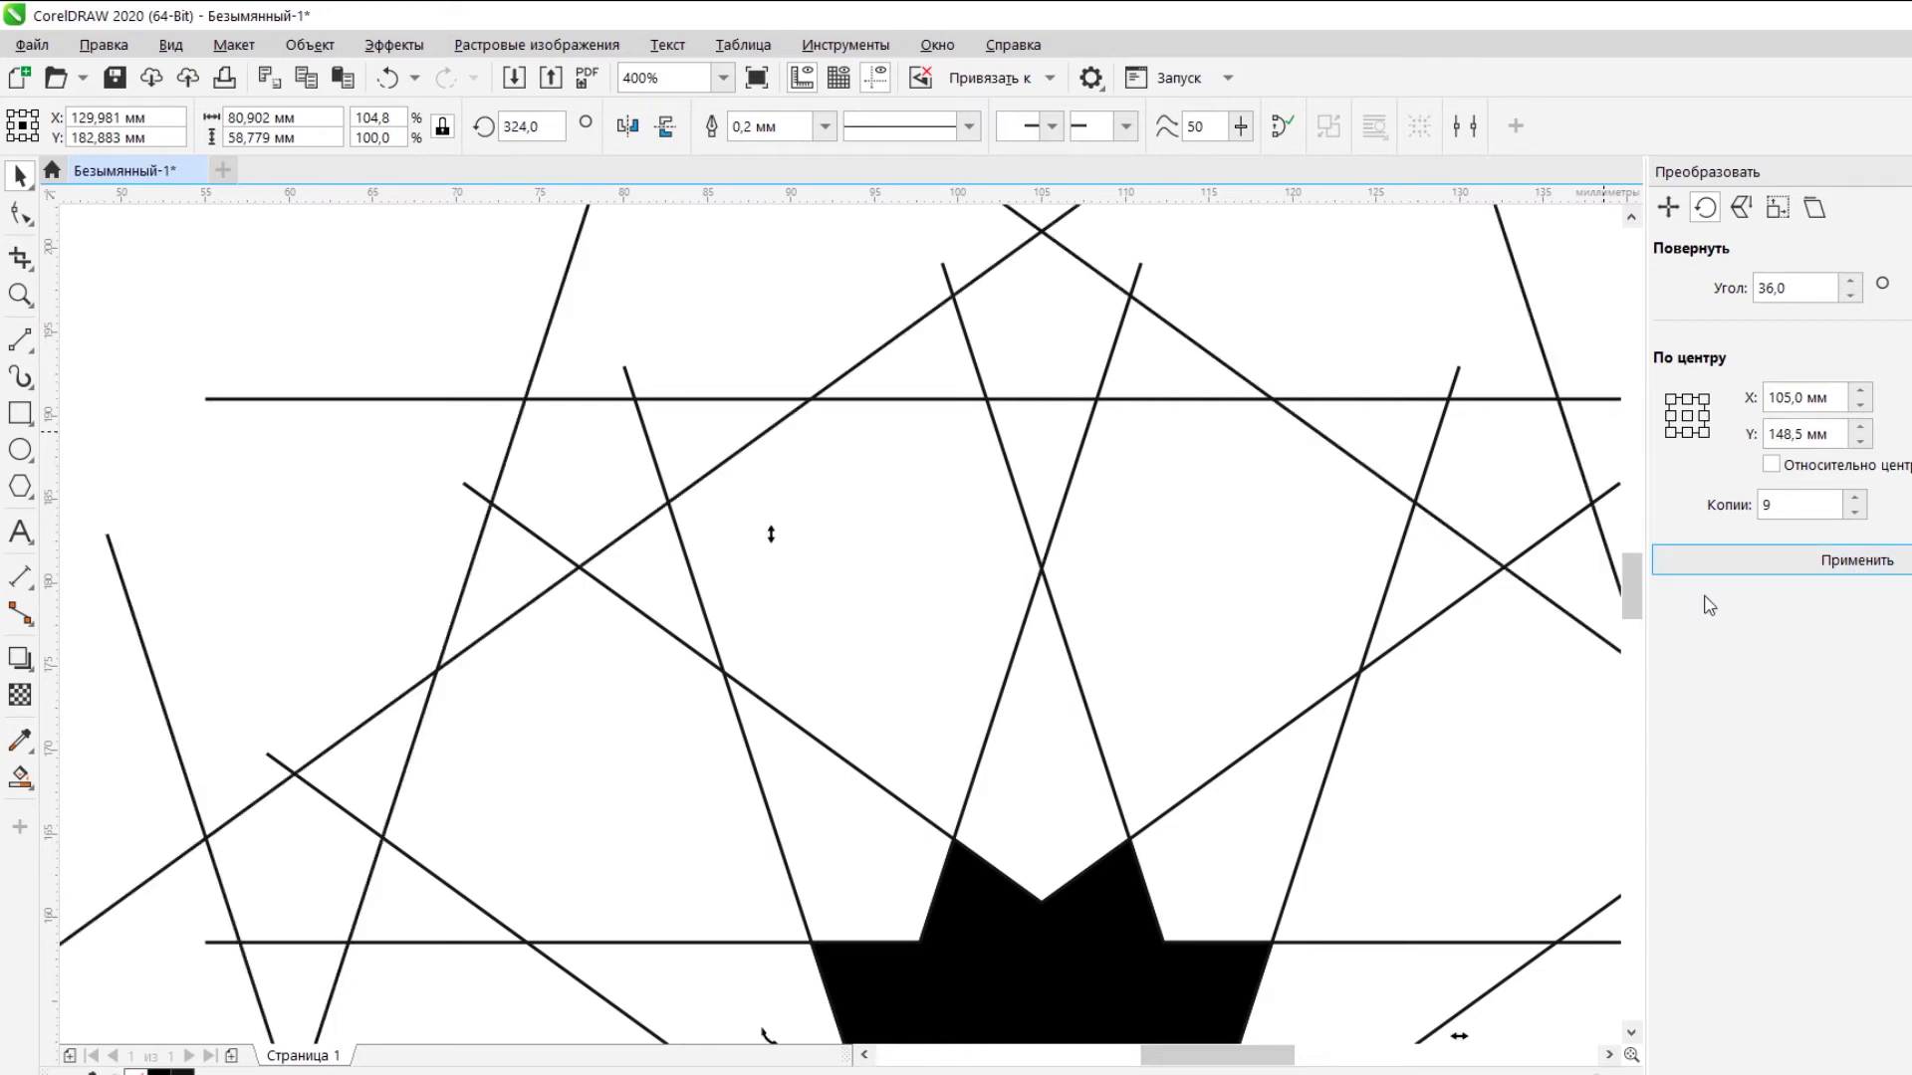
# Fill the kite-shaped cell directly above the black star, on its upper left, with solid black using Smart Fill.
pyautogui.scroll(-1, 904, 633)
pyautogui.click(20, 777)
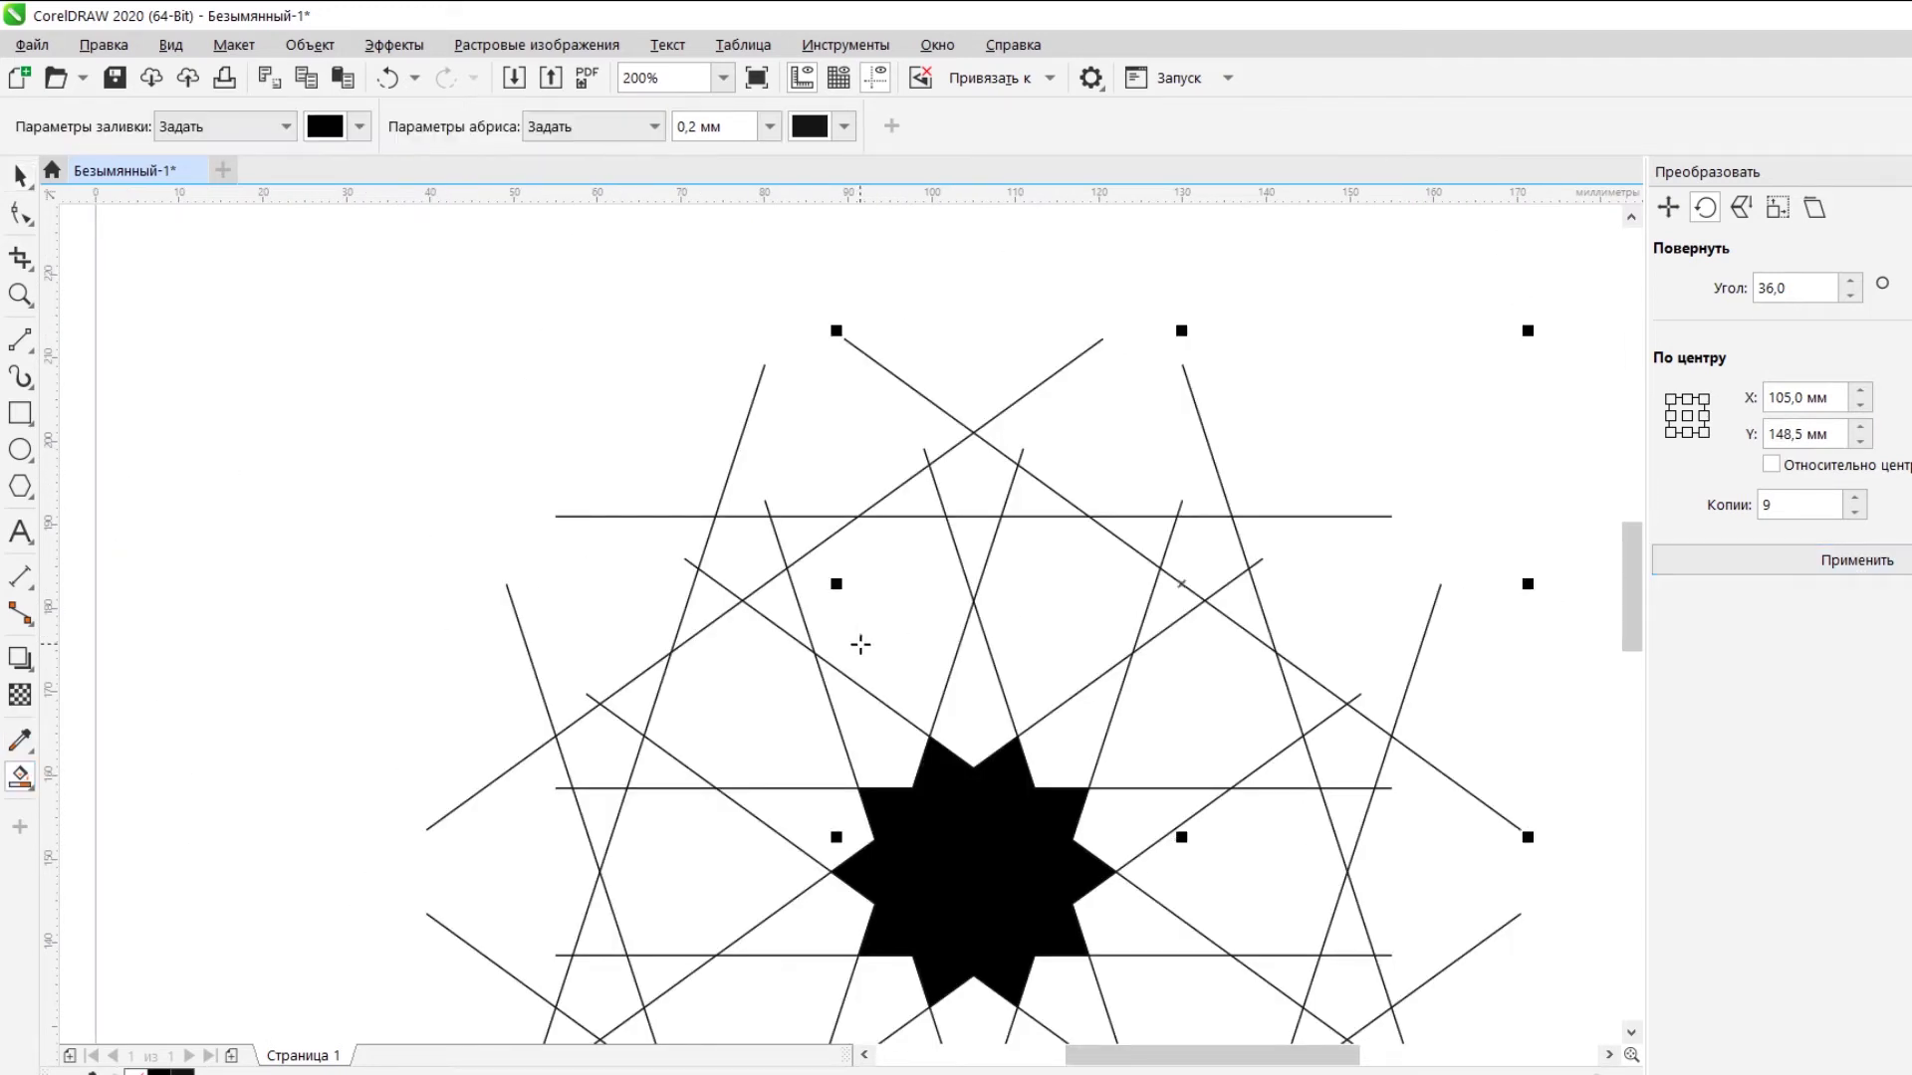
pyautogui.click(862, 639)
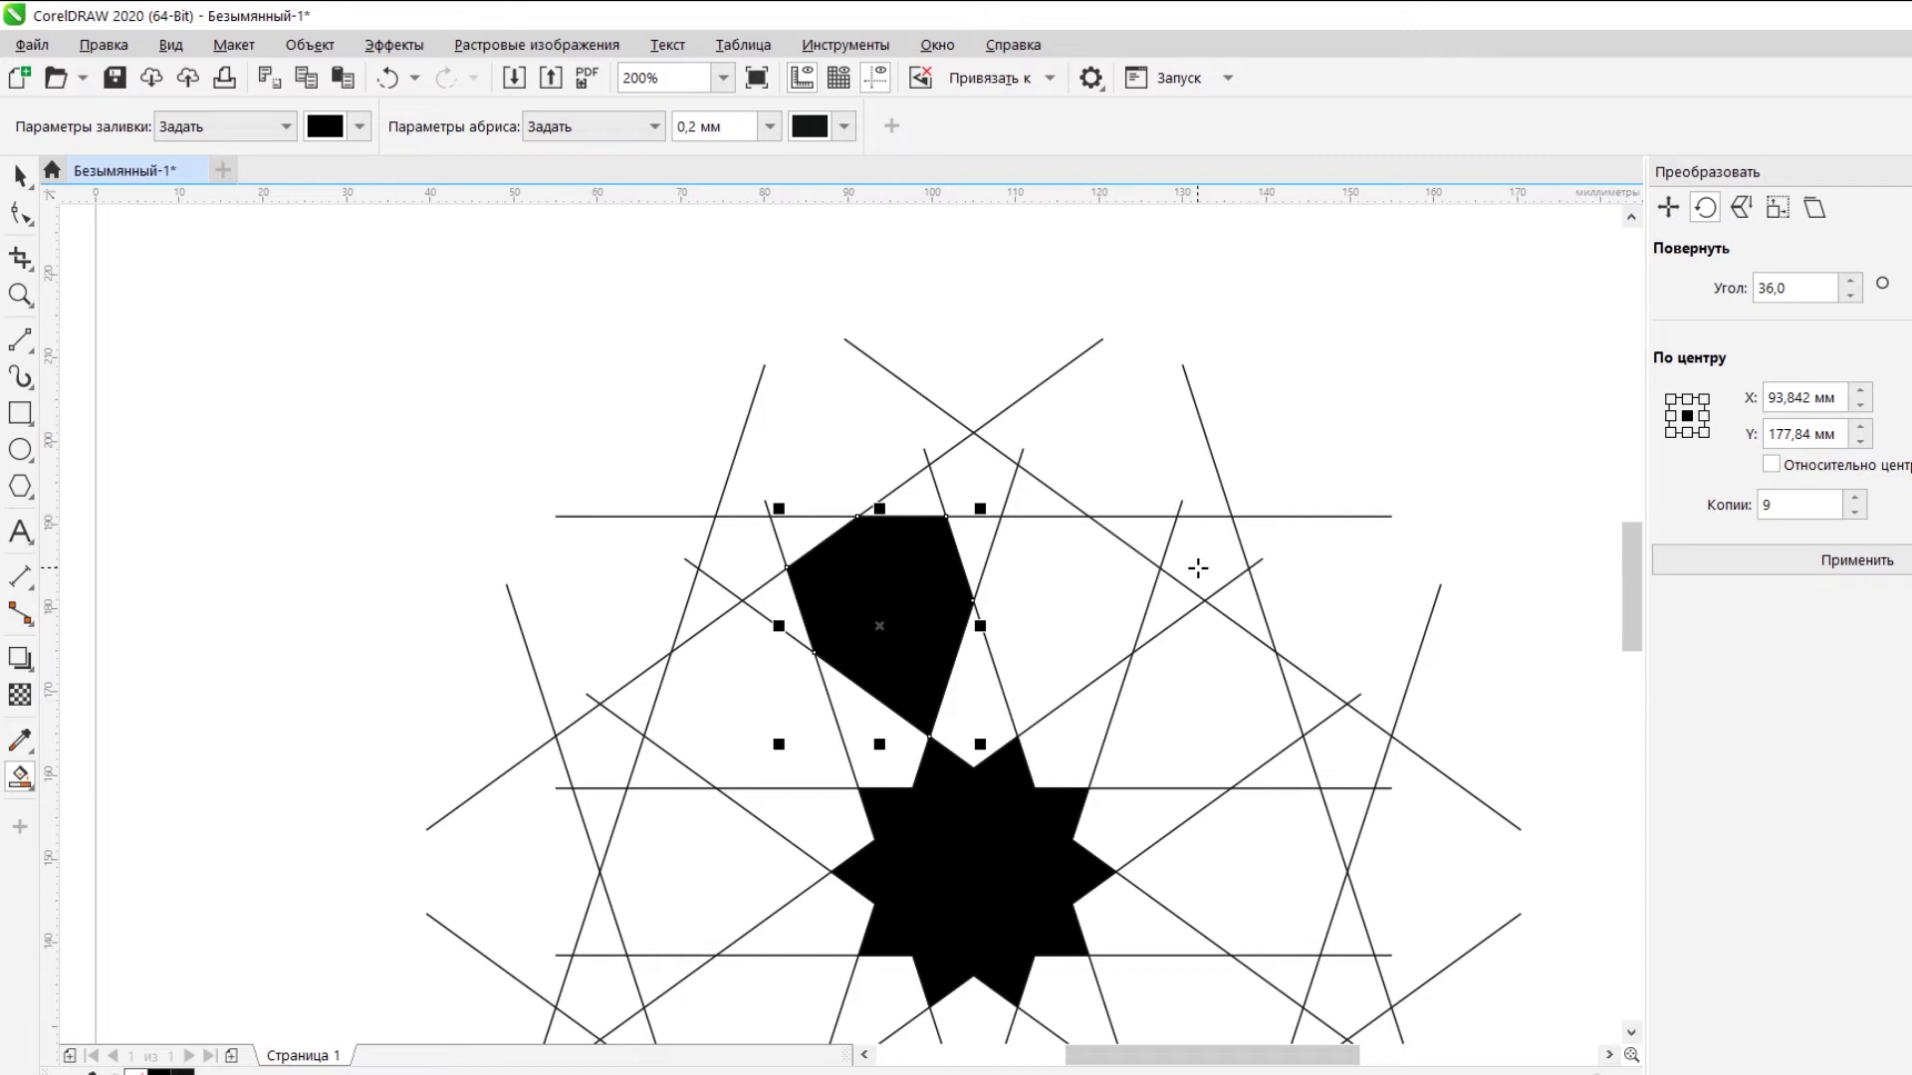
pyautogui.hotkey('ctrl', 'a')
pyautogui.moveTo(1096, 680); pyautogui.dragTo(1234, 627)
pyautogui.hotkey('ctrl', 'z')
# Rotate the black kite by 36 degrees about the star's centre at X 105 mm, Y 148.5 mm with 9 copies.
pyautogui.click(1396, 565)
pyautogui.click(899, 644)
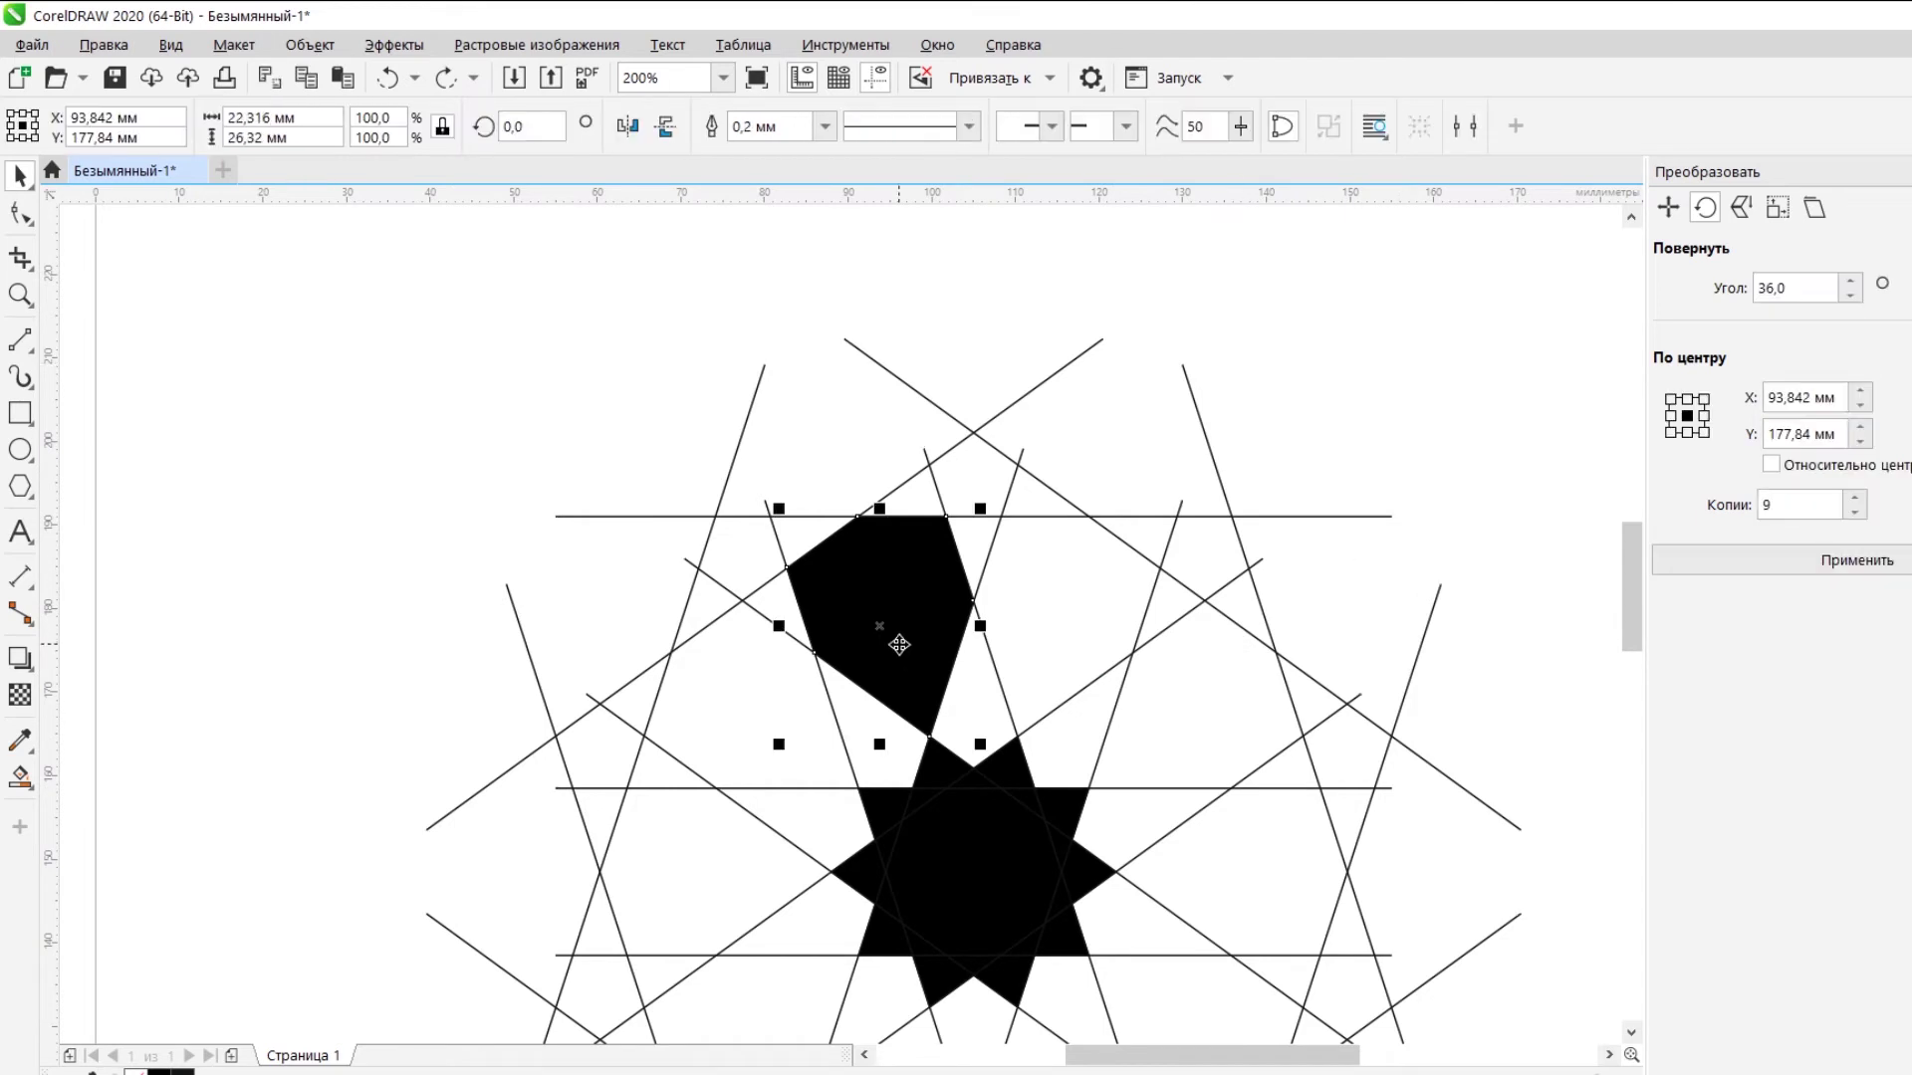
pyautogui.click(20, 214)
pyautogui.click(20, 176)
pyautogui.click(910, 648)
pyautogui.moveTo(880, 626); pyautogui.dragTo(971, 871)
pyautogui.click(1857, 560)
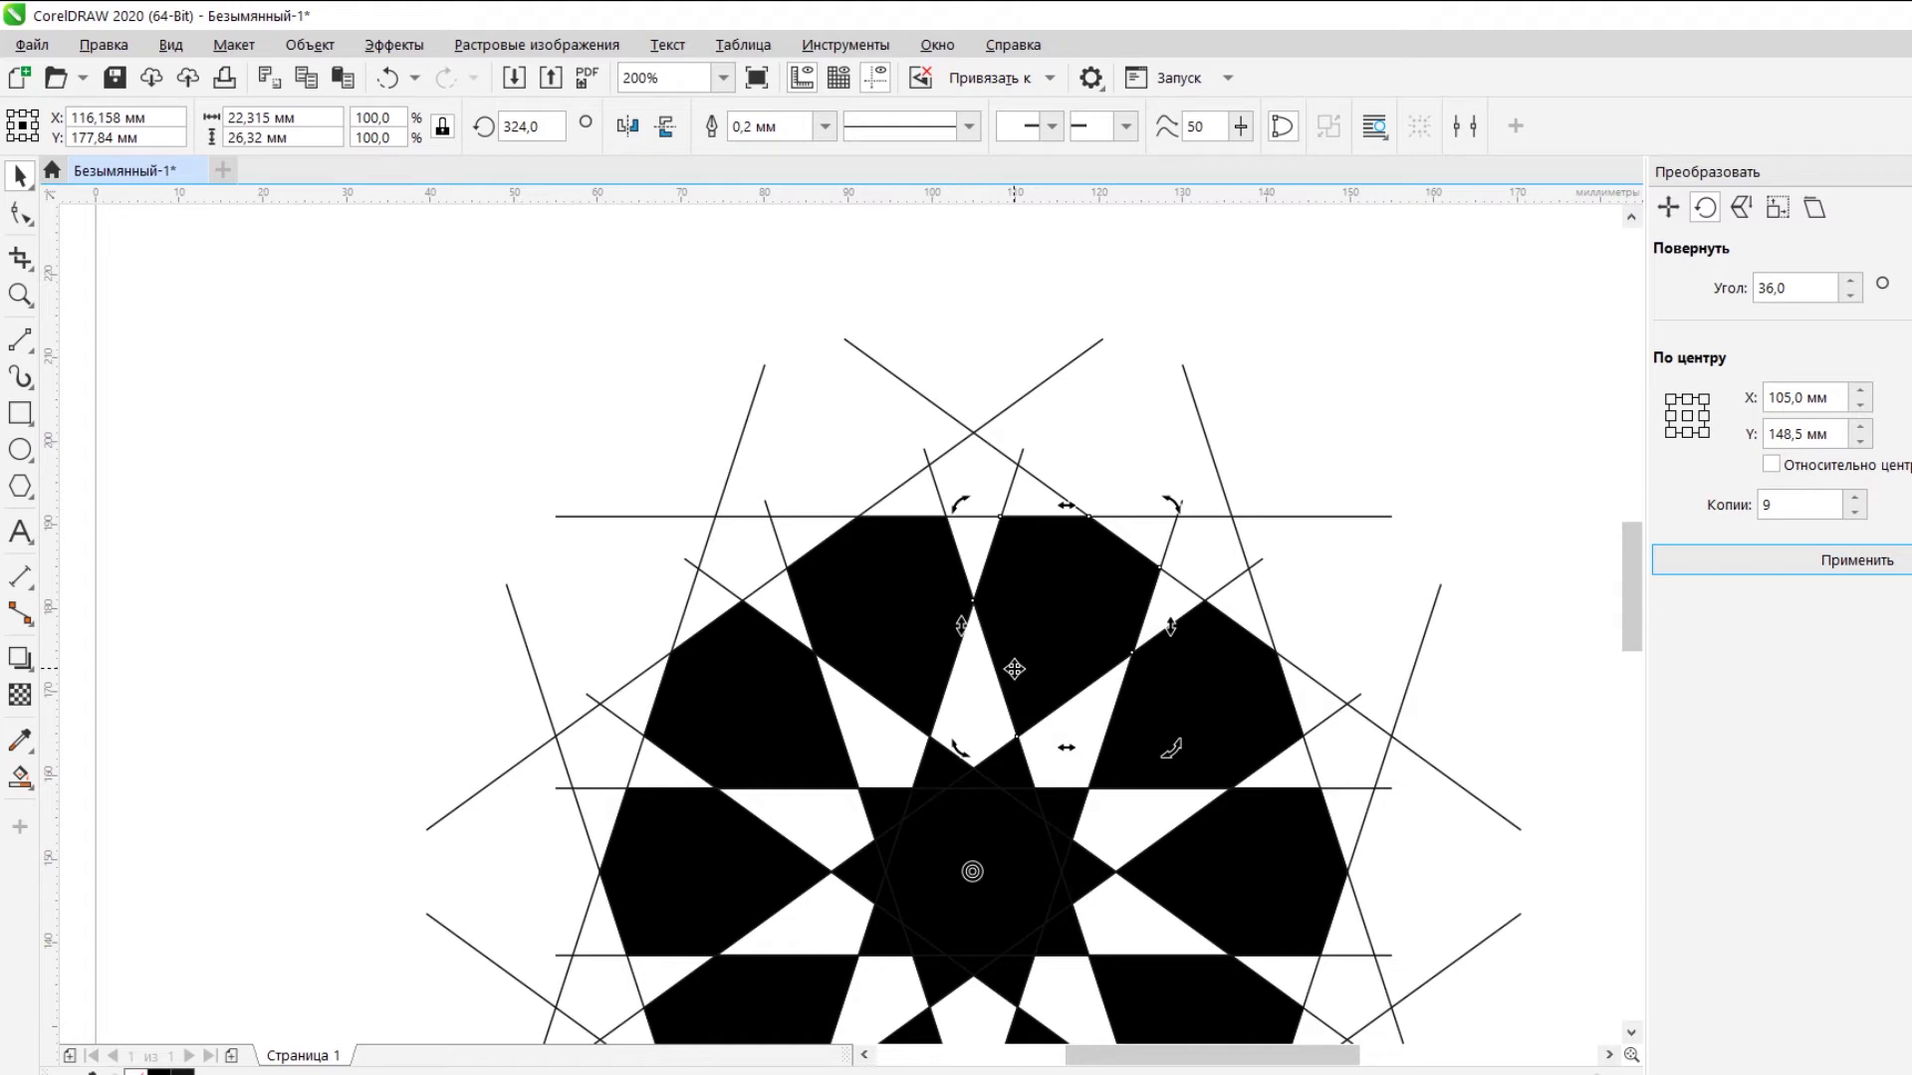
# Try to move the central star's rotation centre onto the centre of the kite at its upper right.
pyautogui.click(896, 669)
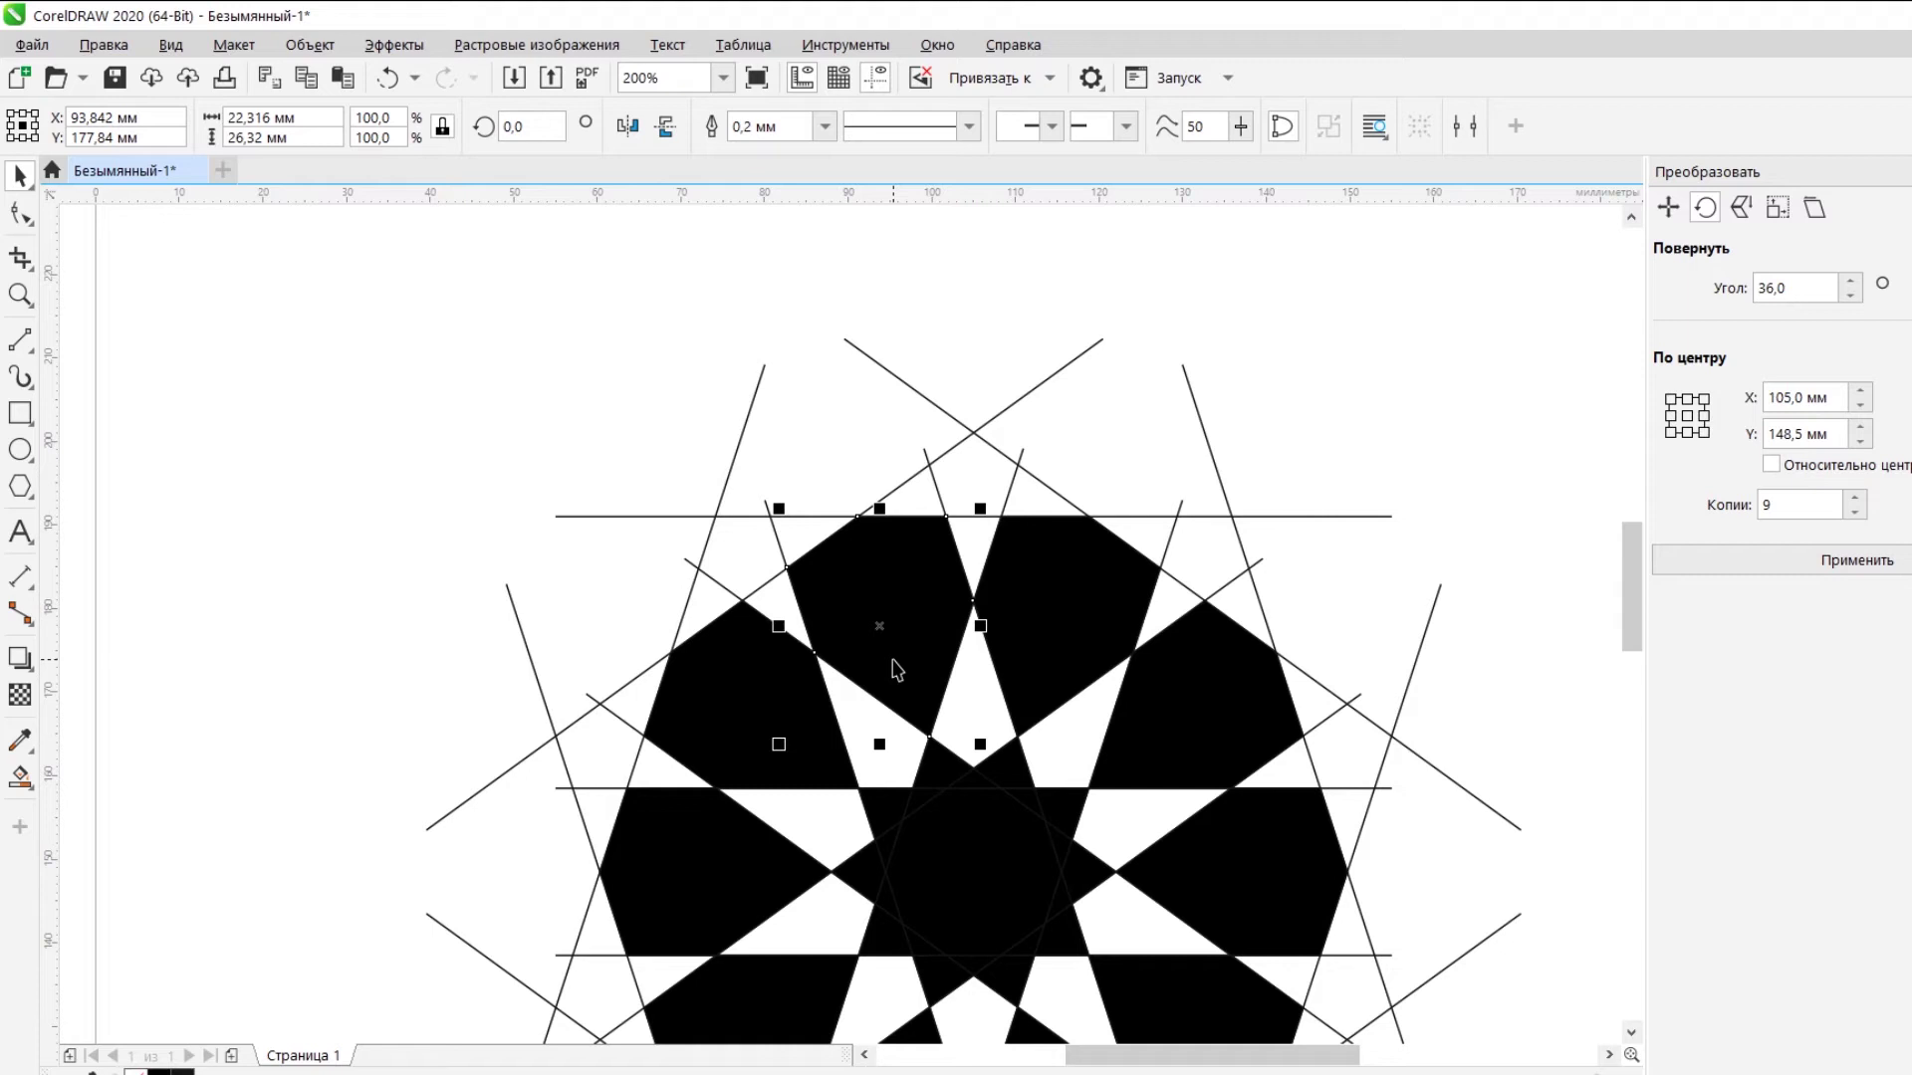
pyautogui.click(958, 837)
pyautogui.click(961, 847)
pyautogui.moveTo(973, 872)
pyautogui.mouseDown()
pyautogui.moveTo(971, 768)
pyautogui.moveTo(891, 619)
pyautogui.moveTo(1066, 625)
pyautogui.mouseUp()
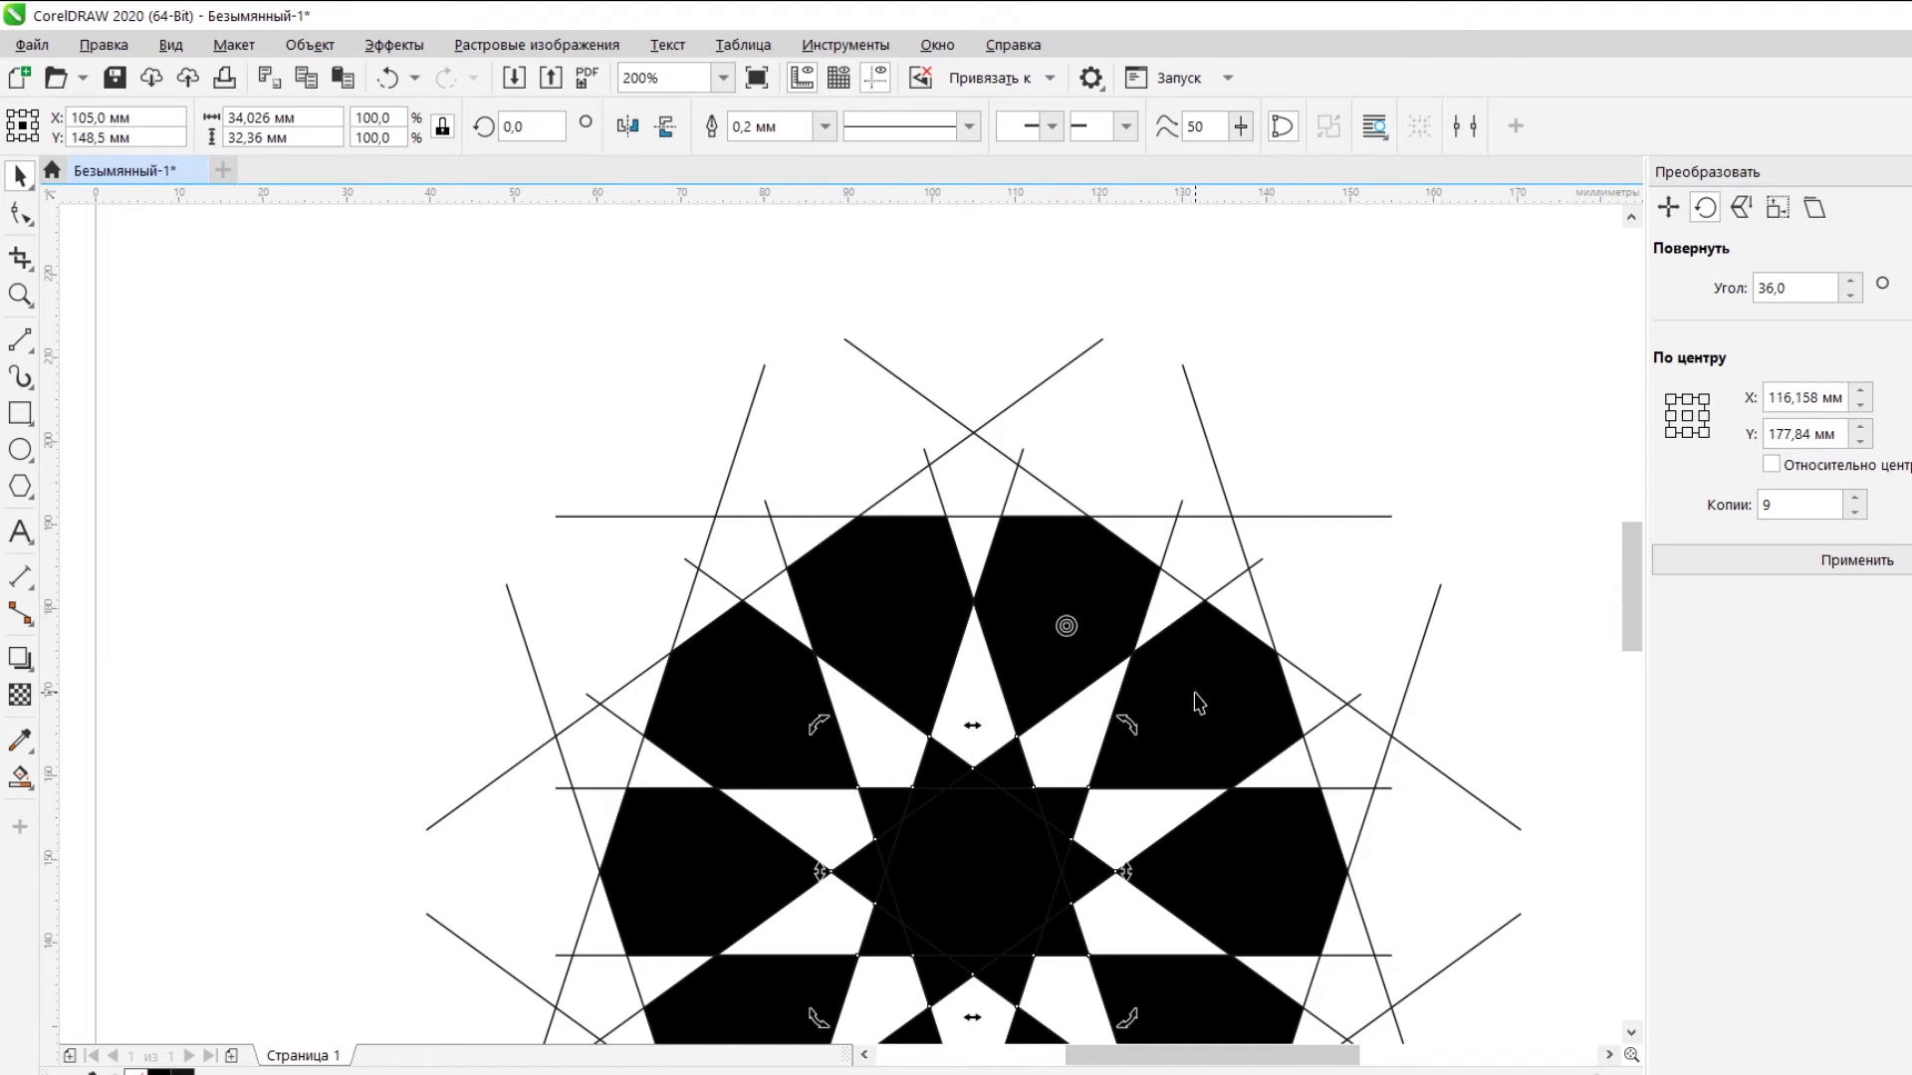
pyautogui.hotkey('ctrl', 'z')
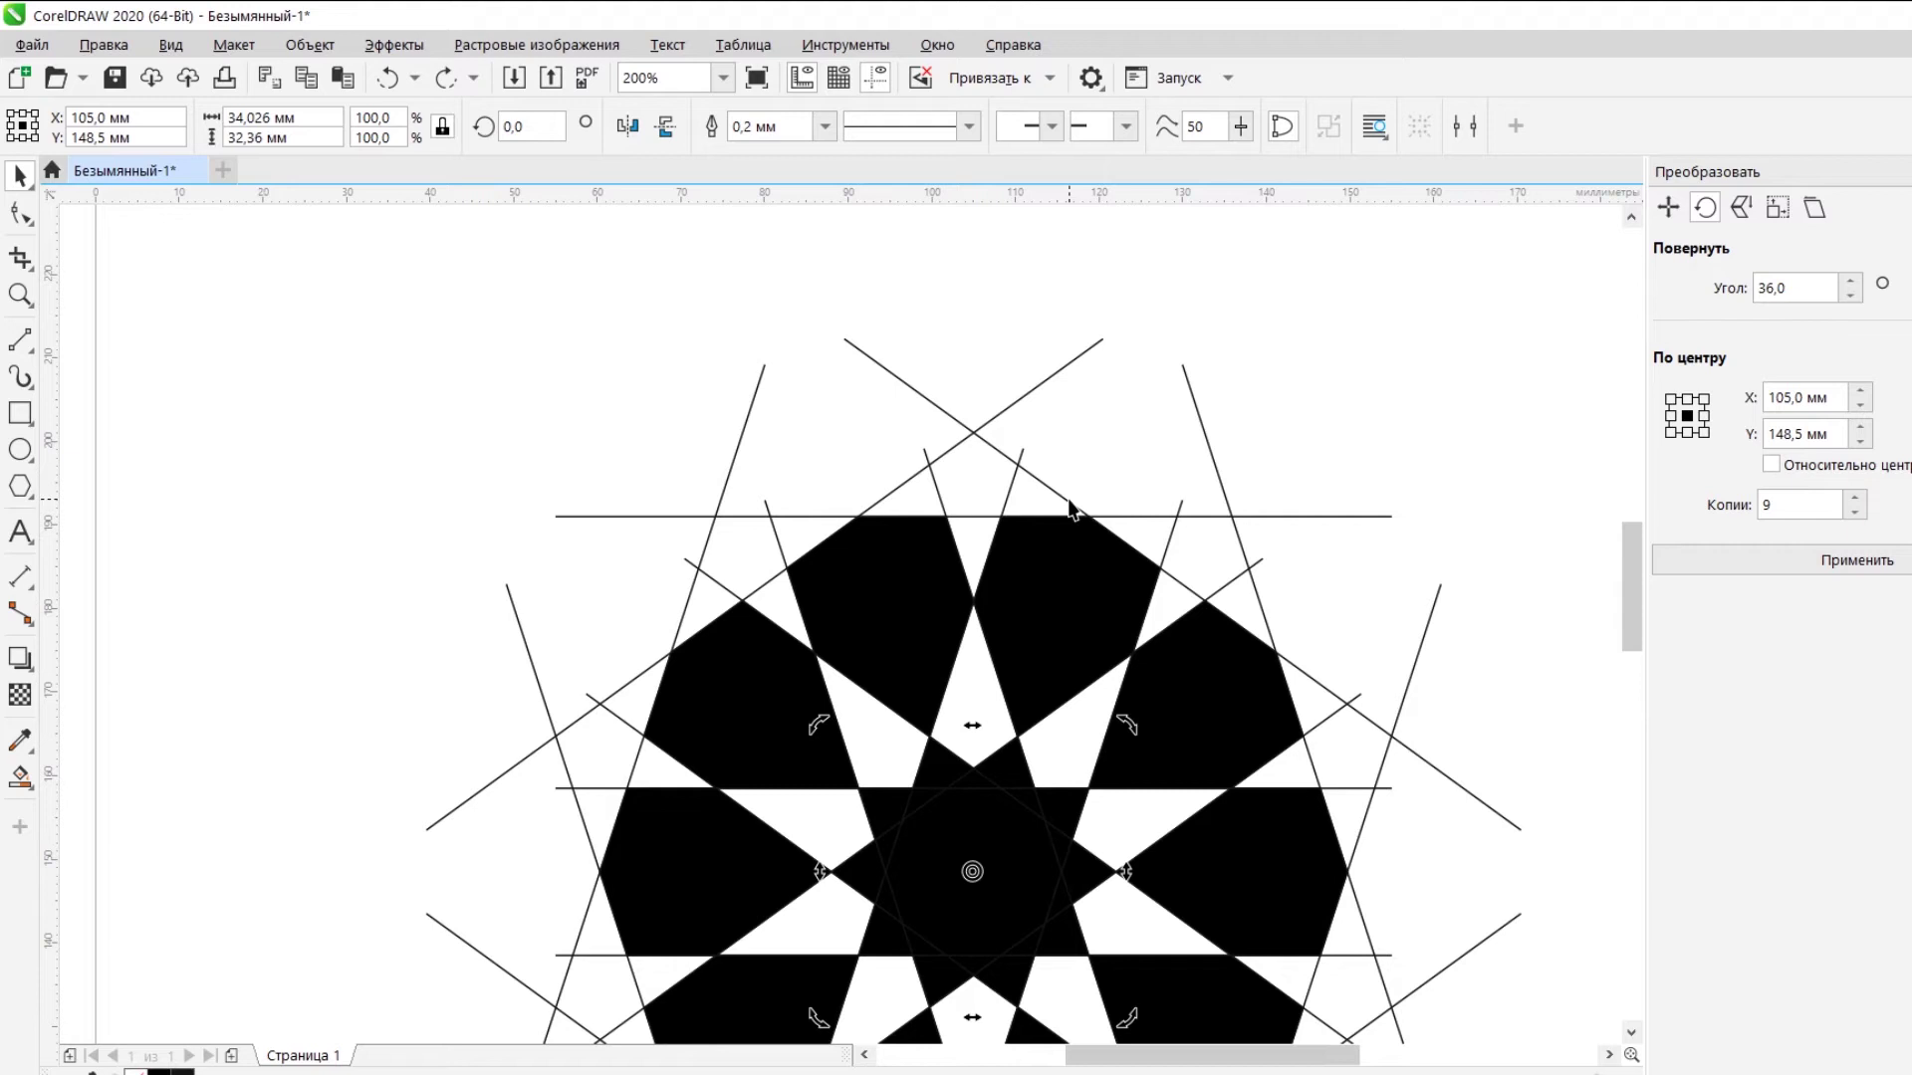
# Rotate the upper-left kite by 180 degrees about its corner at X 91.191 mm, Y 191 mm with 1 copy.
pyautogui.click(888, 586)
pyautogui.click(891, 590)
pyautogui.moveTo(973, 872); pyautogui.dragTo(857, 516)
pyautogui.moveTo(1817, 506); pyautogui.dragTo(1726, 518)
pyautogui.write('1')
pyautogui.moveTo(1811, 289); pyautogui.dragTo(1651, 296)
pyautogui.write('108')
pyautogui.moveTo(1808, 289); pyautogui.dragTo(1684, 298)
pyautogui.write('180')
pyautogui.click(1857, 560)
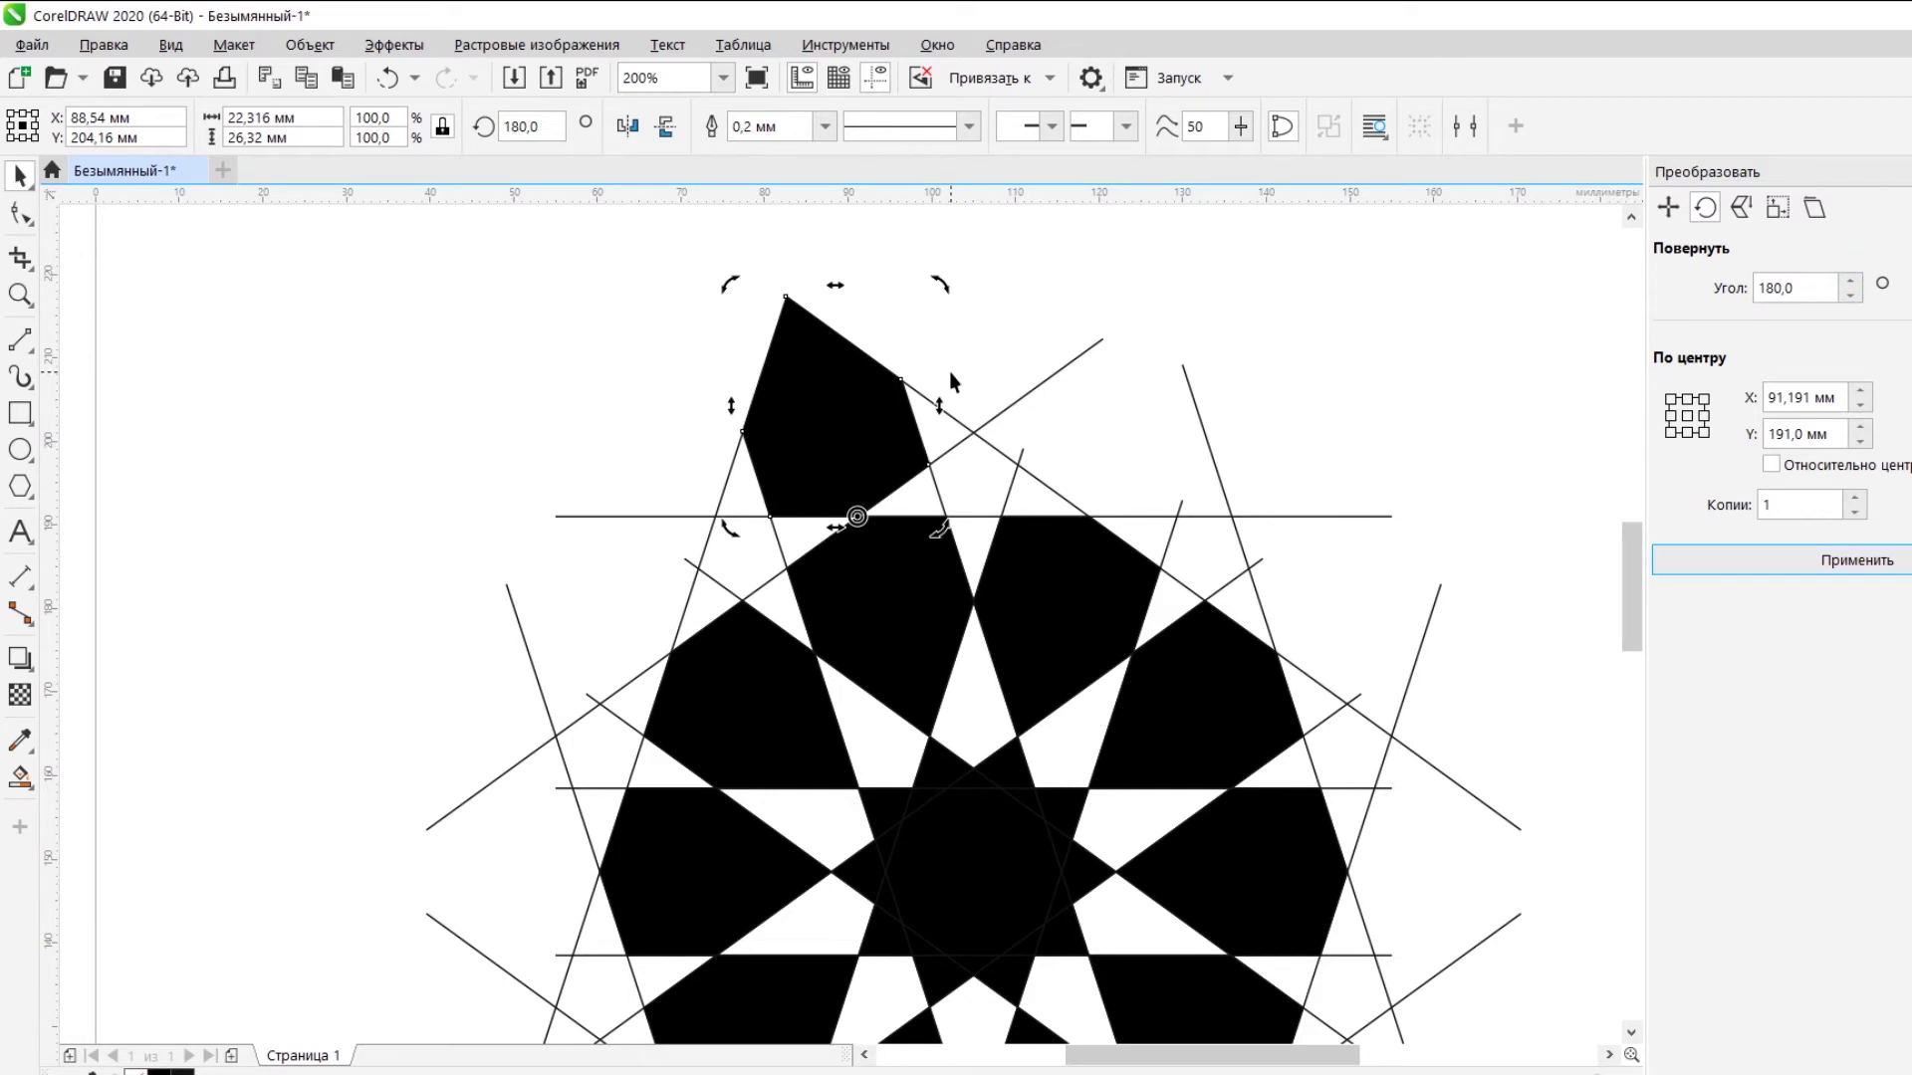
# Draw a straight line between the two side corners of the outer copied kite and delete that kite.
pyautogui.click(20, 338)
pyautogui.moveTo(744, 431); pyautogui.dragTo(902, 380)
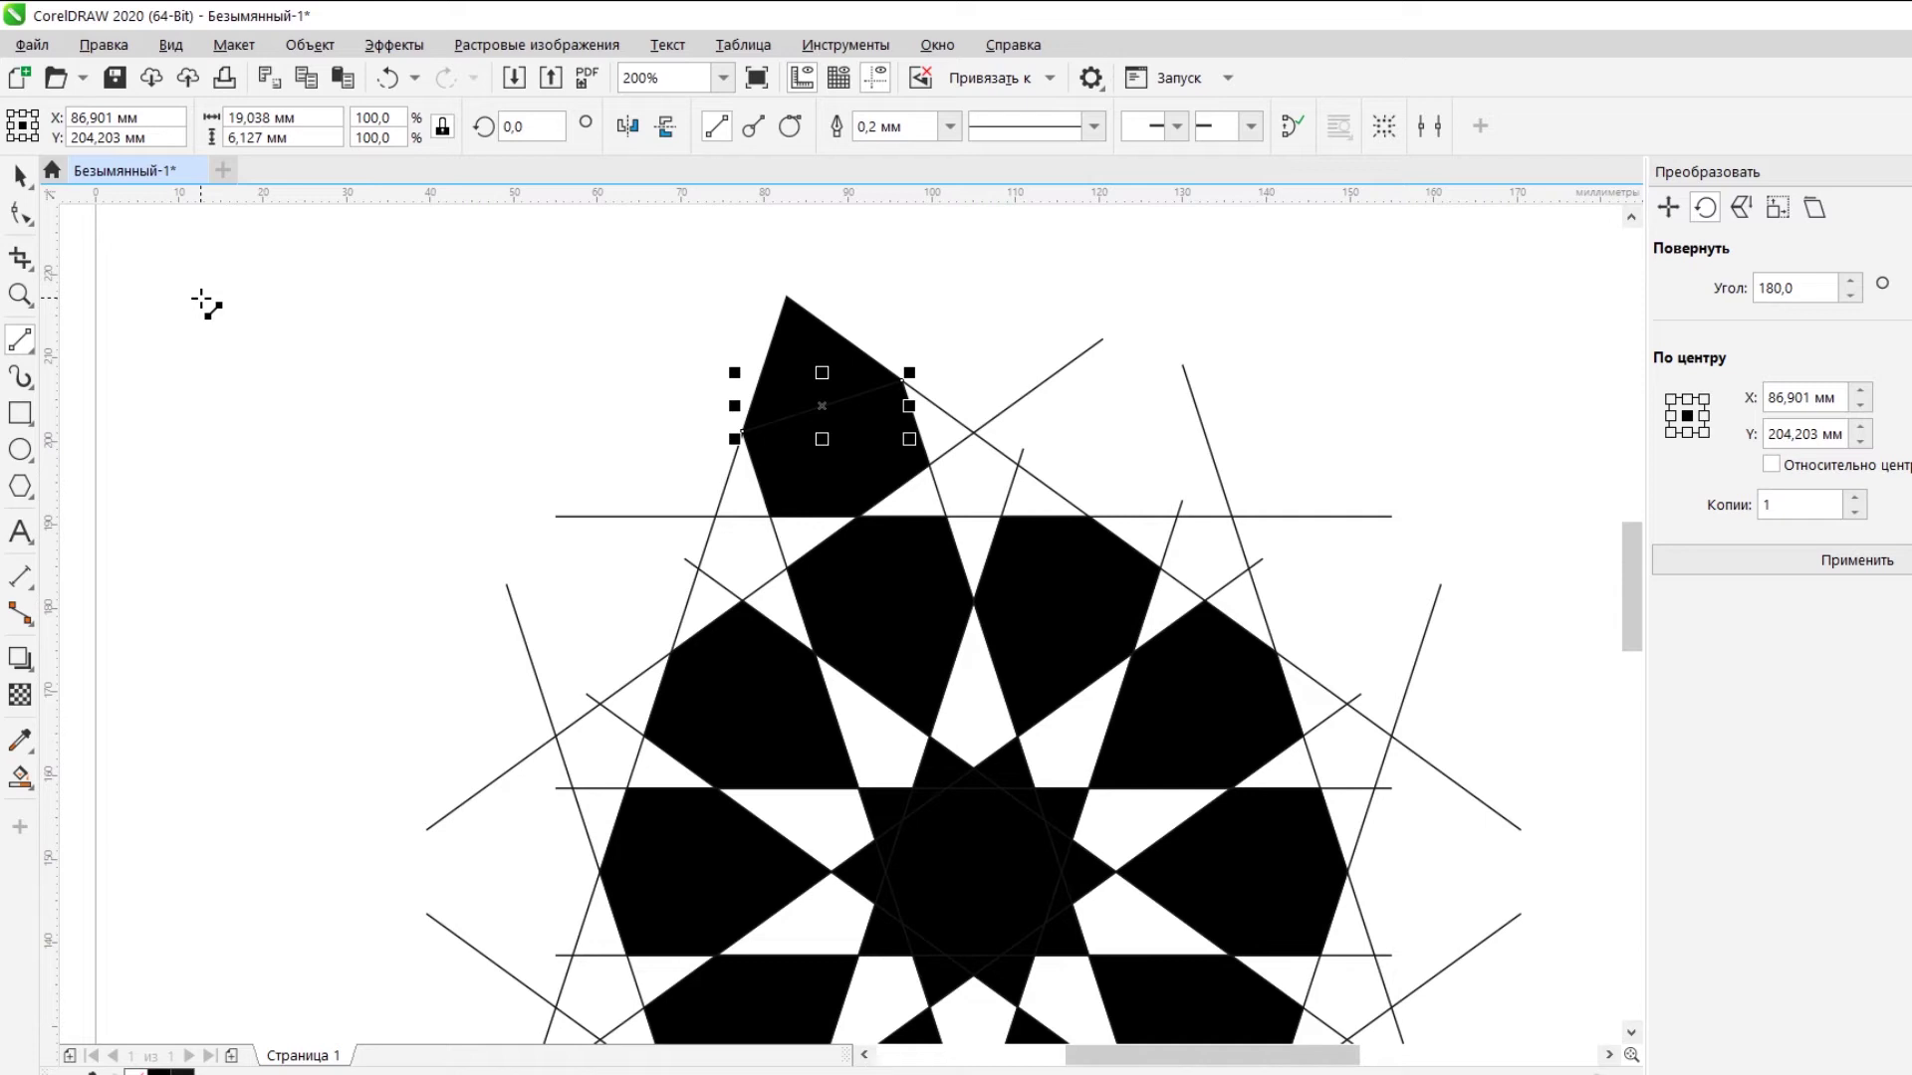
pyautogui.press('space')
pyautogui.click(820, 463)
pyautogui.press('Delete')
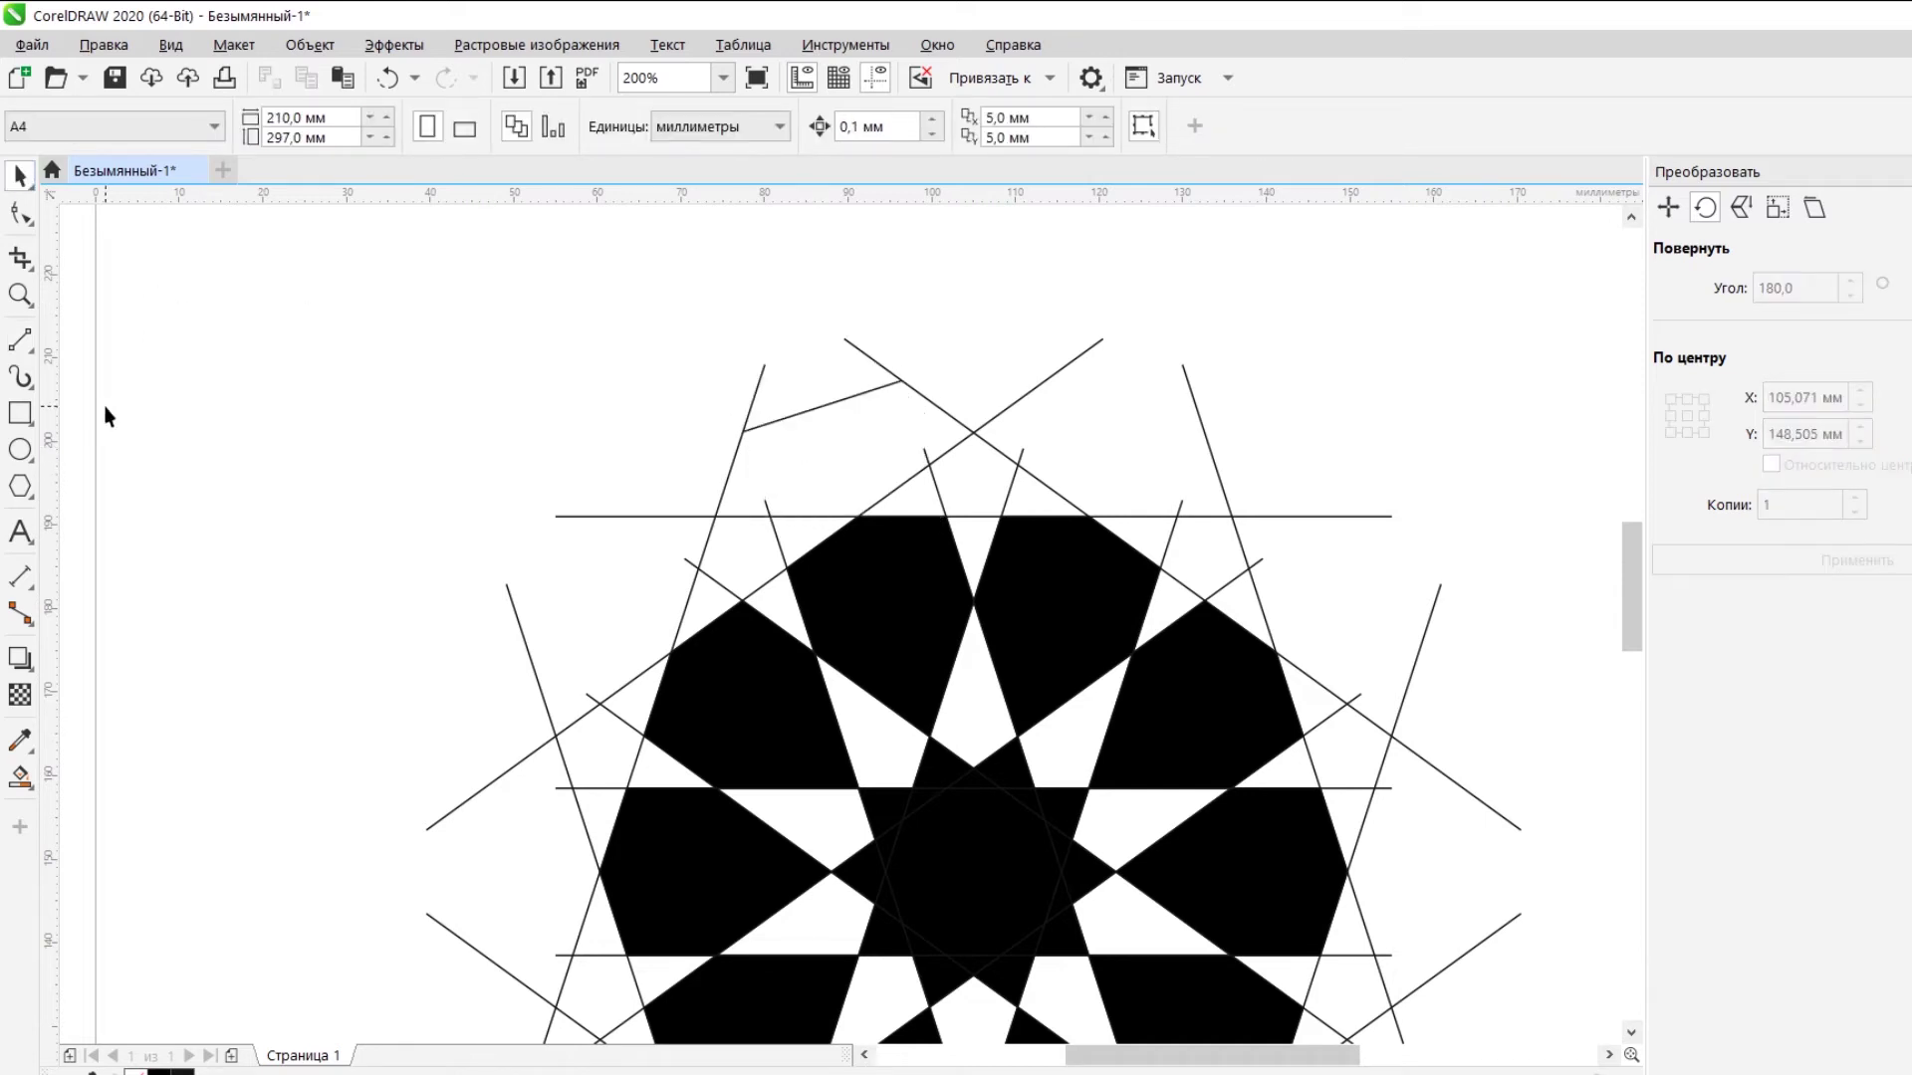
# Fill the cell between the new slanted line and the pattern's upper edge with black using Smart Fill.
pyautogui.click(20, 777)
pyautogui.click(850, 444)
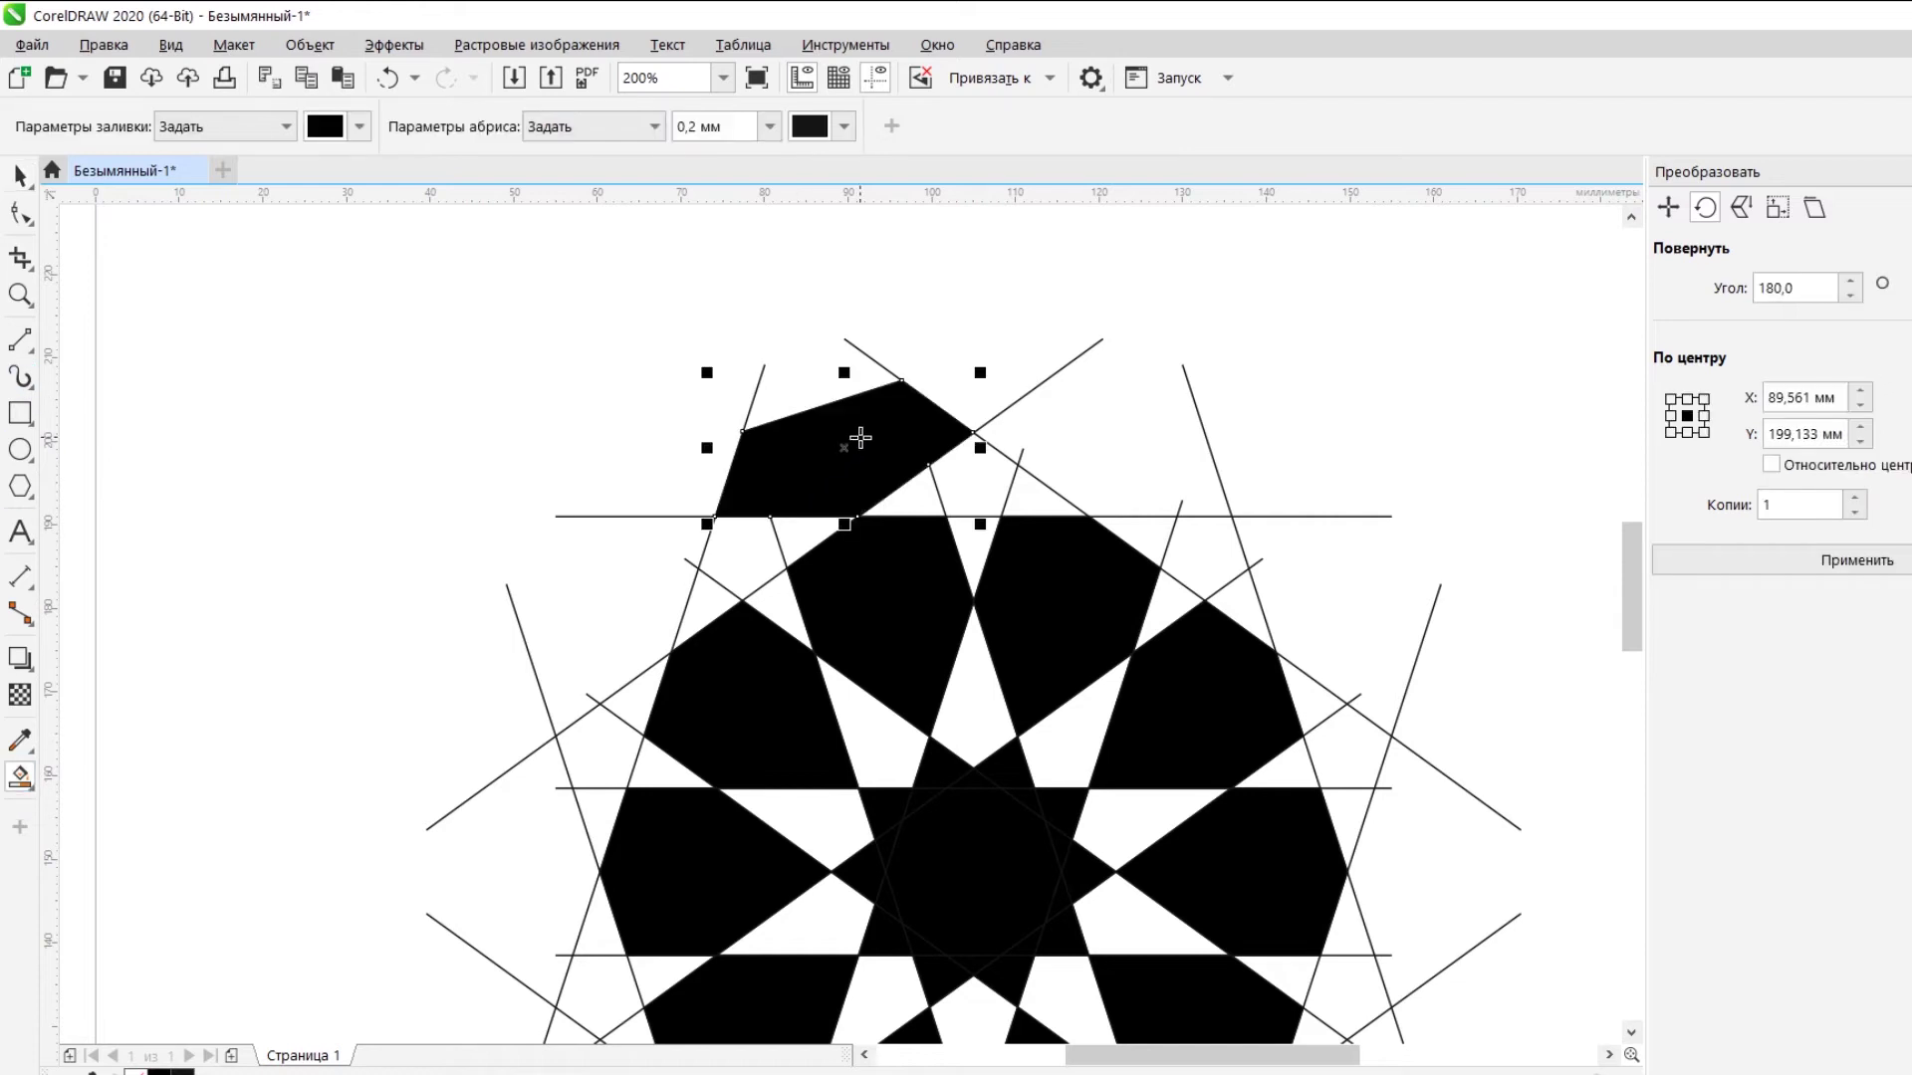
pyautogui.scroll(2, 861, 436)
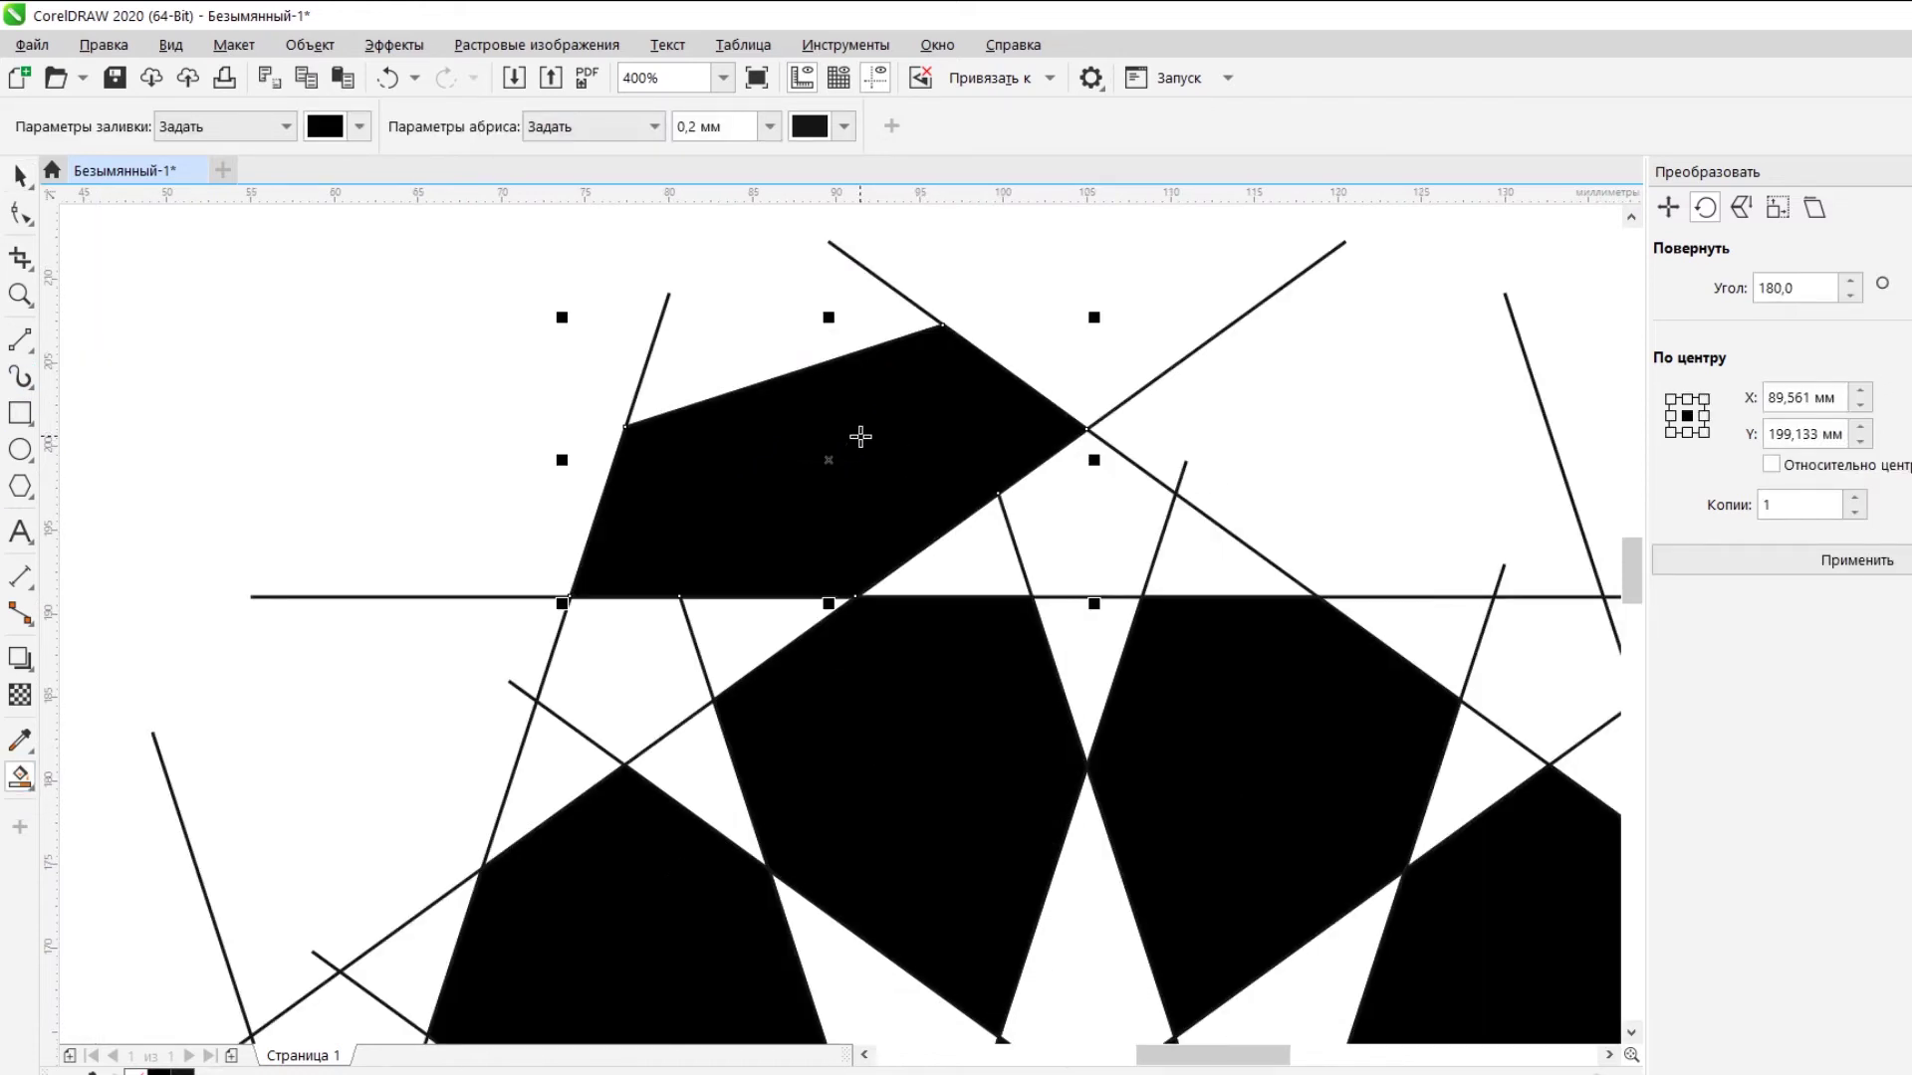
# Draw a guide line from the upper-left kite's inner tip through its outer corner to the new shape's slanted upper edge.
pyautogui.press('space')
pyautogui.click(667, 453)
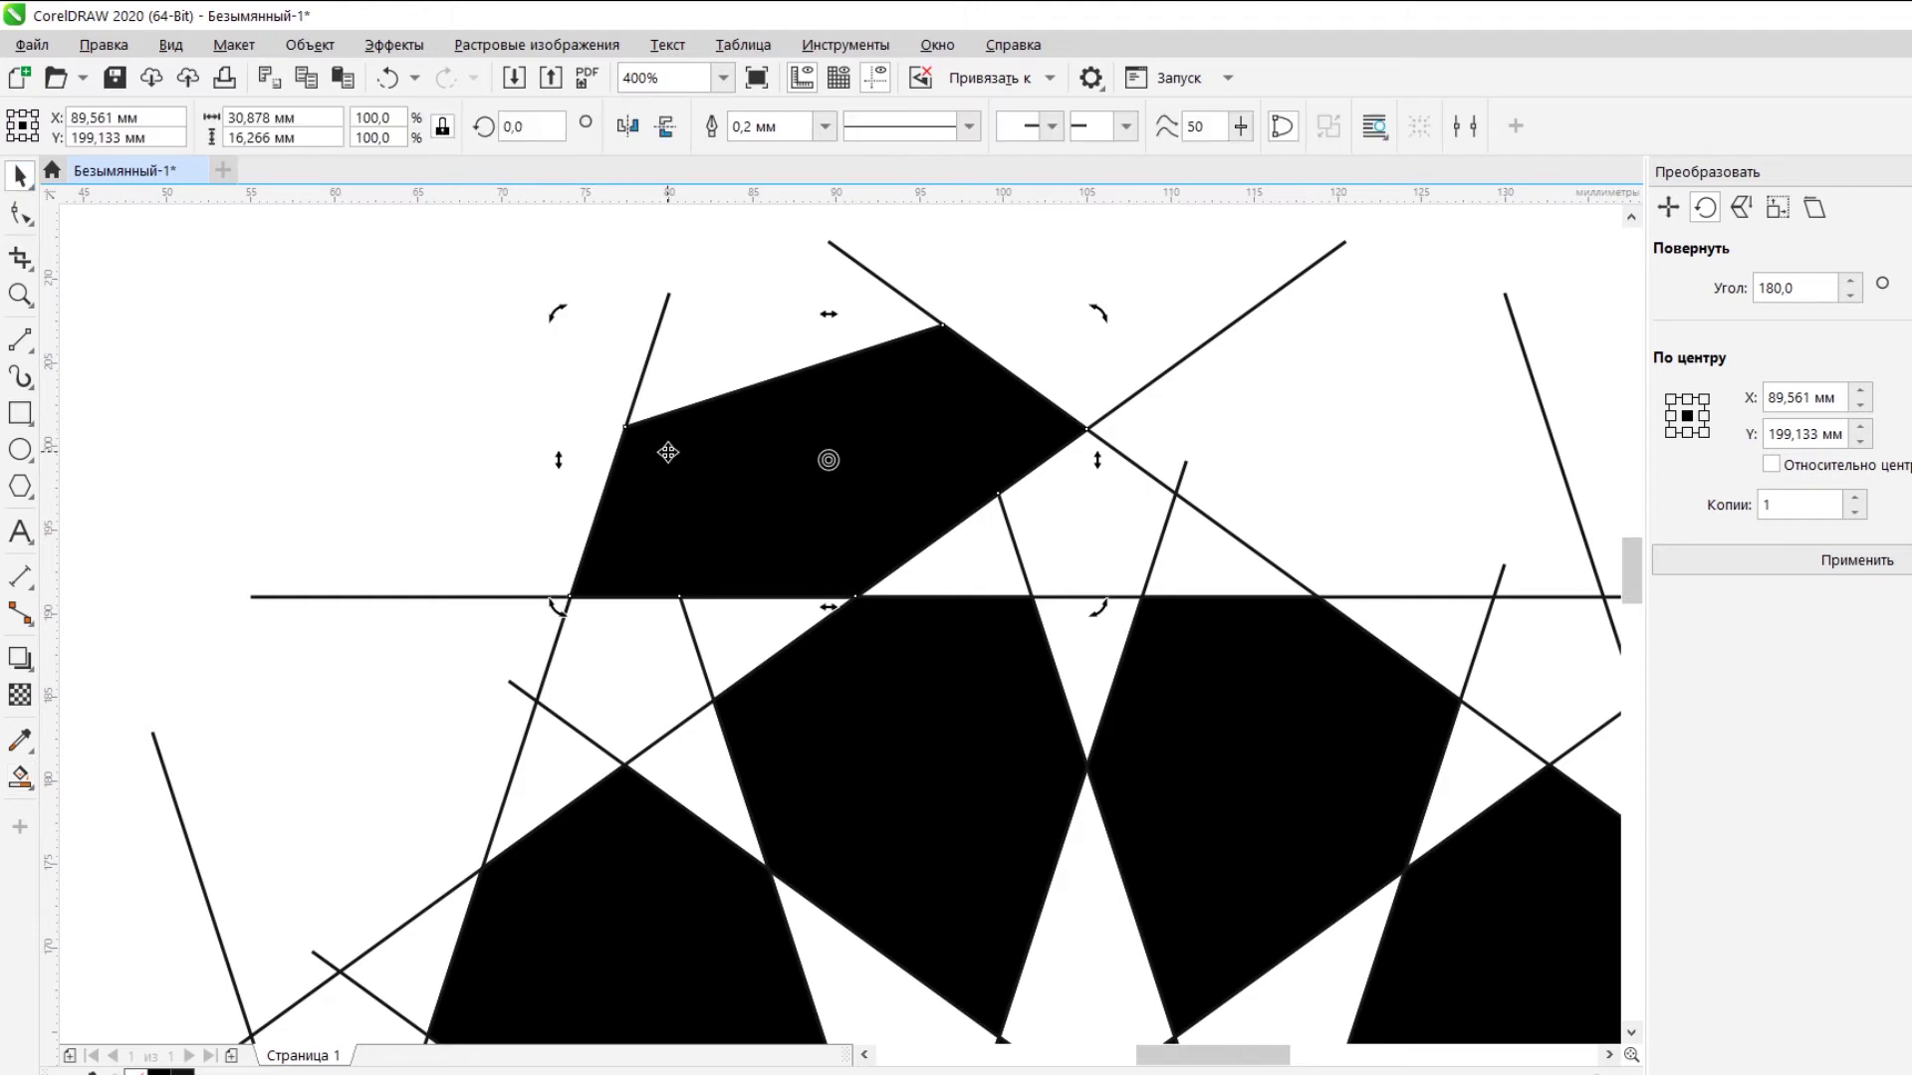
pyautogui.scroll(-2, 668, 453)
pyautogui.click(20, 341)
pyautogui.moveTo(750, 597); pyautogui.dragTo(713, 487)
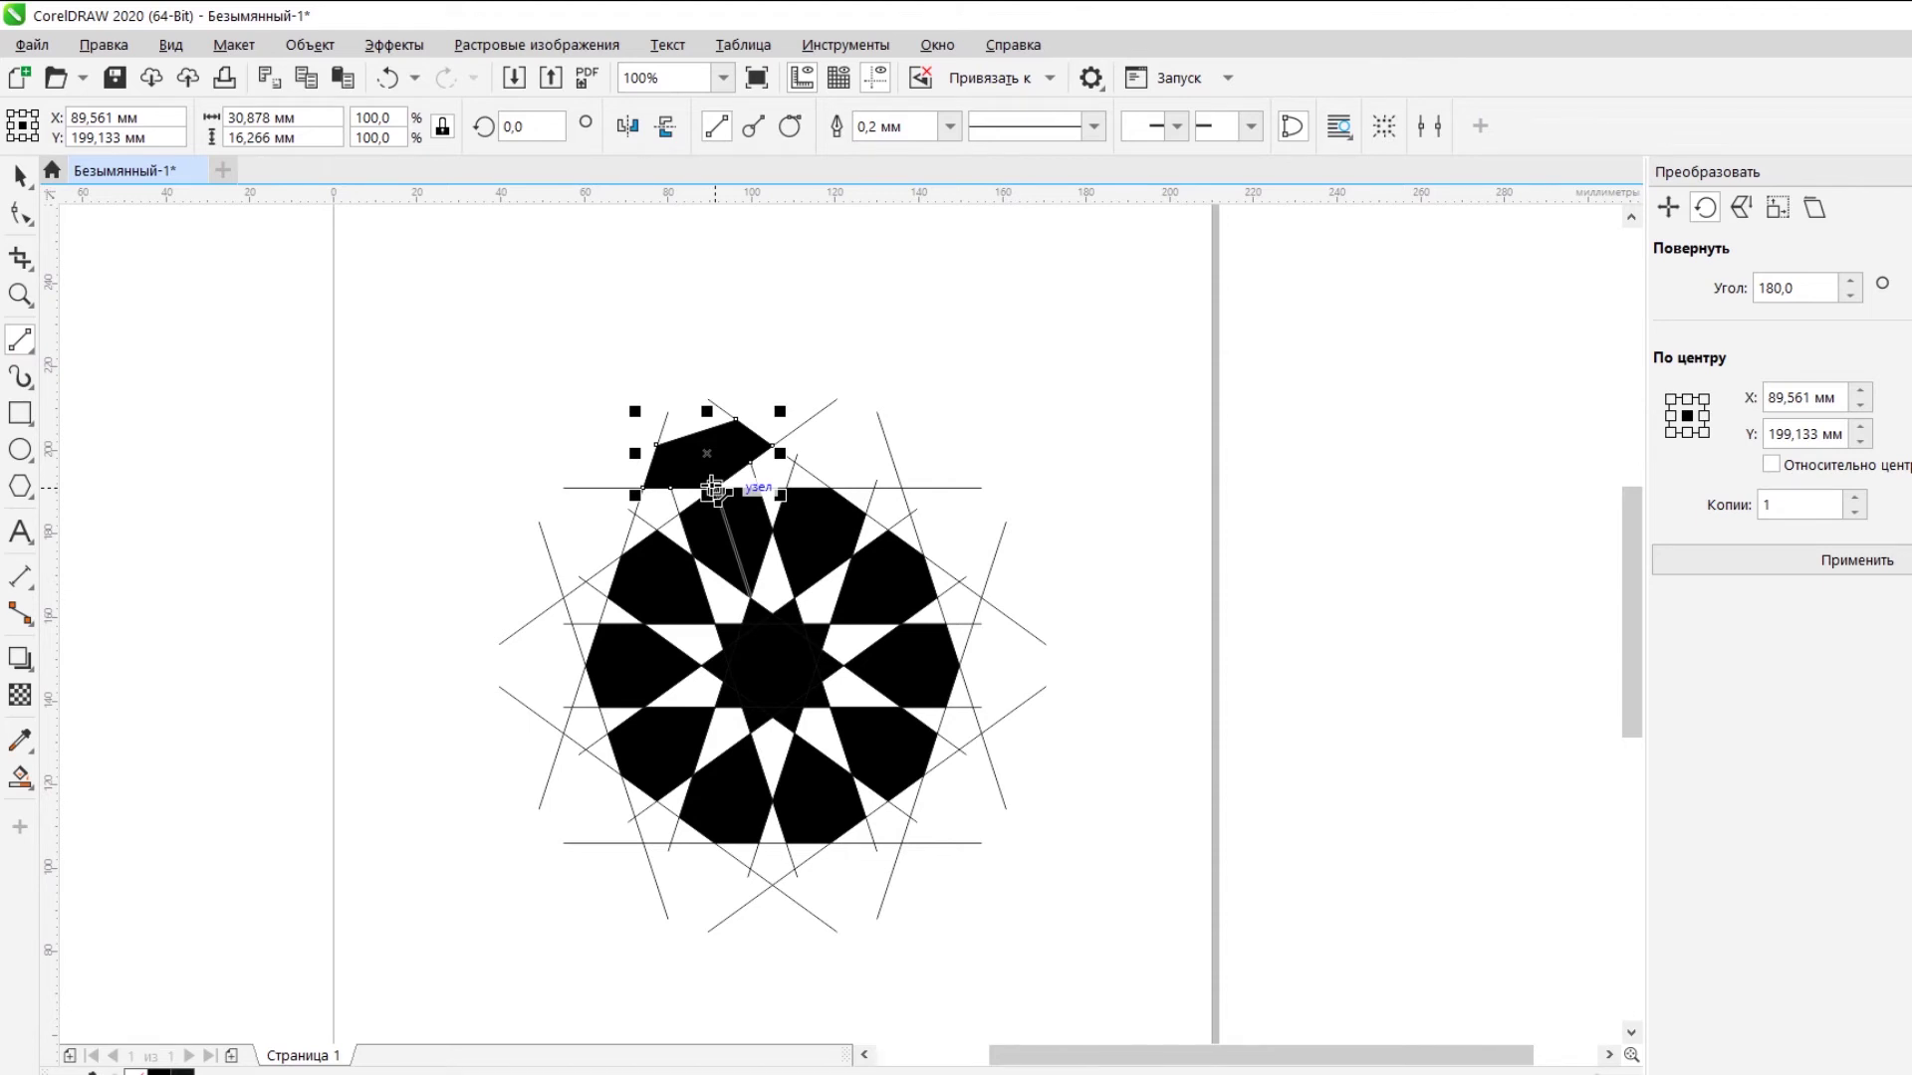
pyautogui.moveTo(715, 488); pyautogui.dragTo(703, 435)
# Place the new shape's rotation centre where the guide line meets its slanted edge, at X 86.901 mm, Y 204.203 mm.
pyautogui.scroll(4, 697, 431)
pyautogui.press('space')
pyautogui.click(704, 567)
pyautogui.click(670, 384)
pyautogui.moveTo(667, 359); pyautogui.dragTo(666, 359)
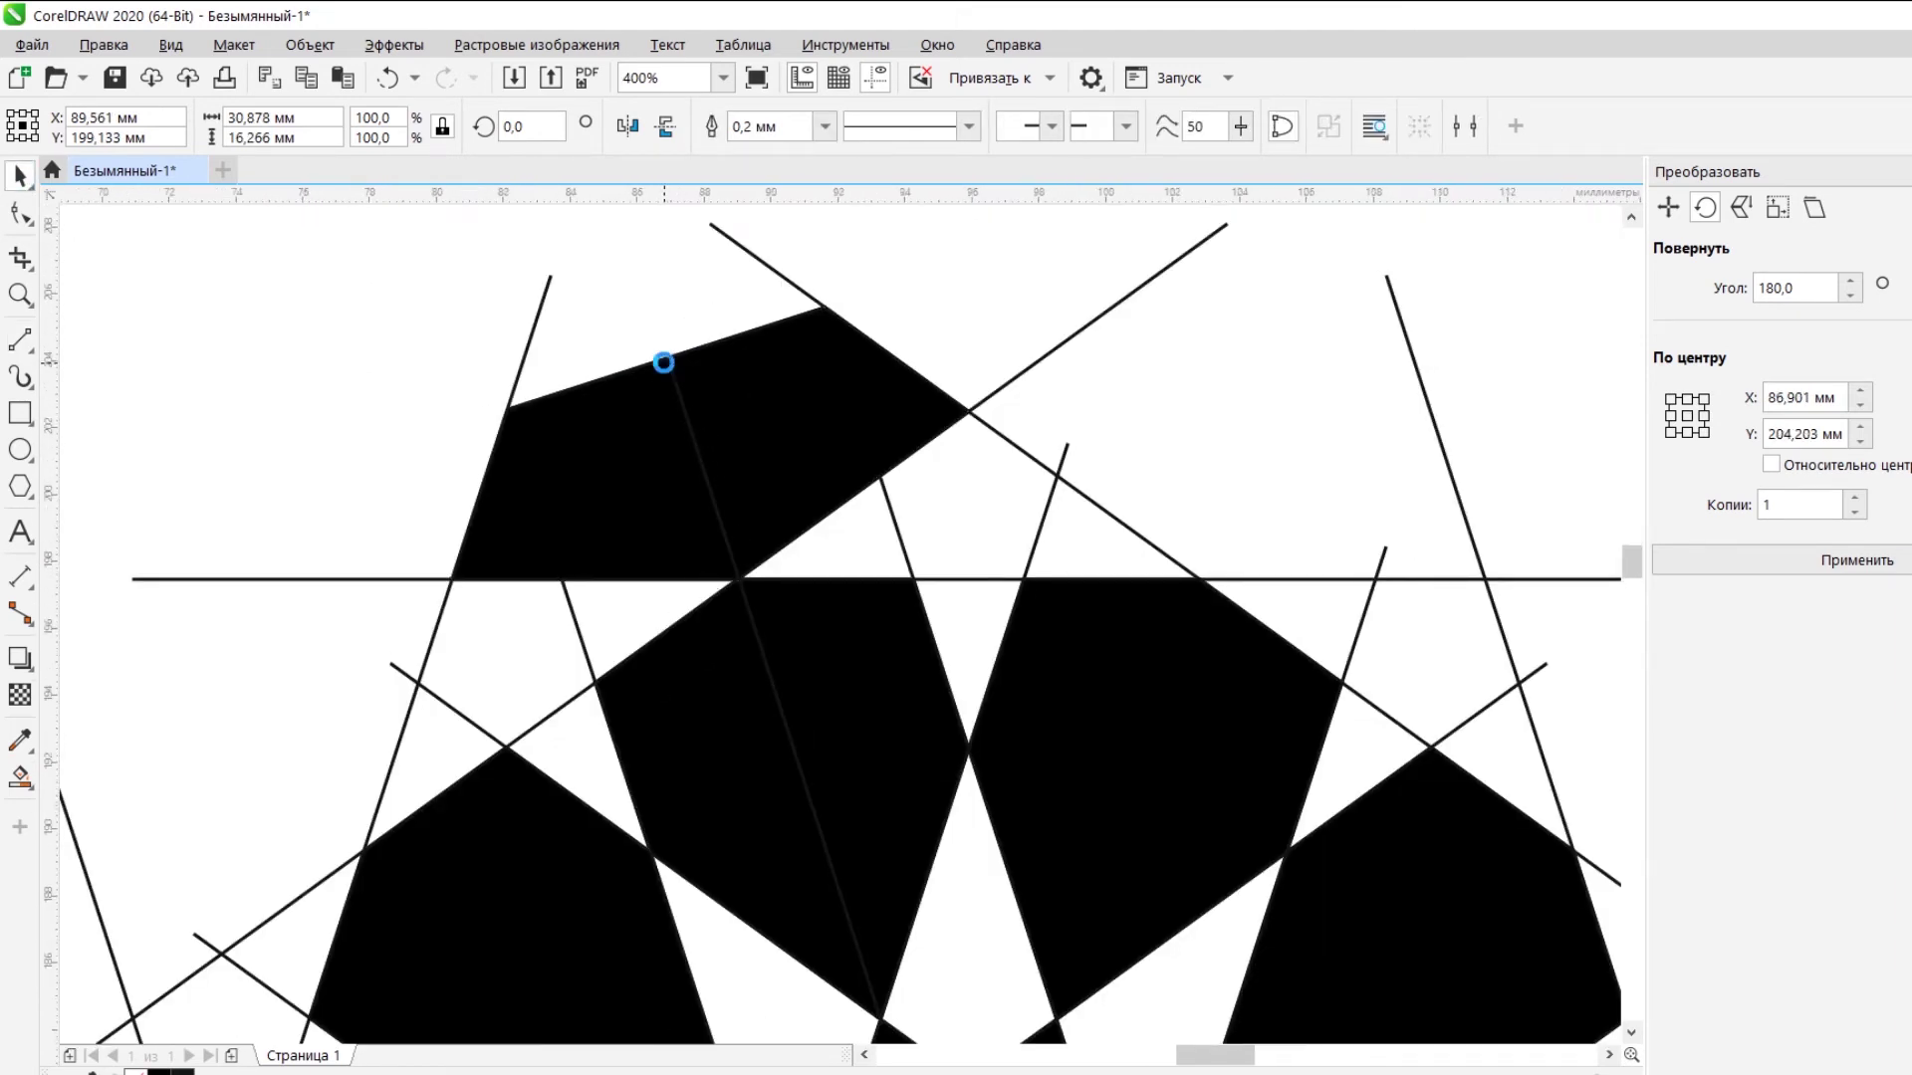
# Try to rotate the shape by 180 degrees about X 87.012 mm, Y 204.239 mm with 1 copy.
pyautogui.scroll(4, 665, 364)
pyautogui.moveTo(689, 288); pyautogui.dragTo(717, 280)
pyautogui.scroll(-4, 763, 357)
pyautogui.click(1749, 565)
pyautogui.scroll(3, 908, 278)
pyautogui.scroll(-3, 907, 276)
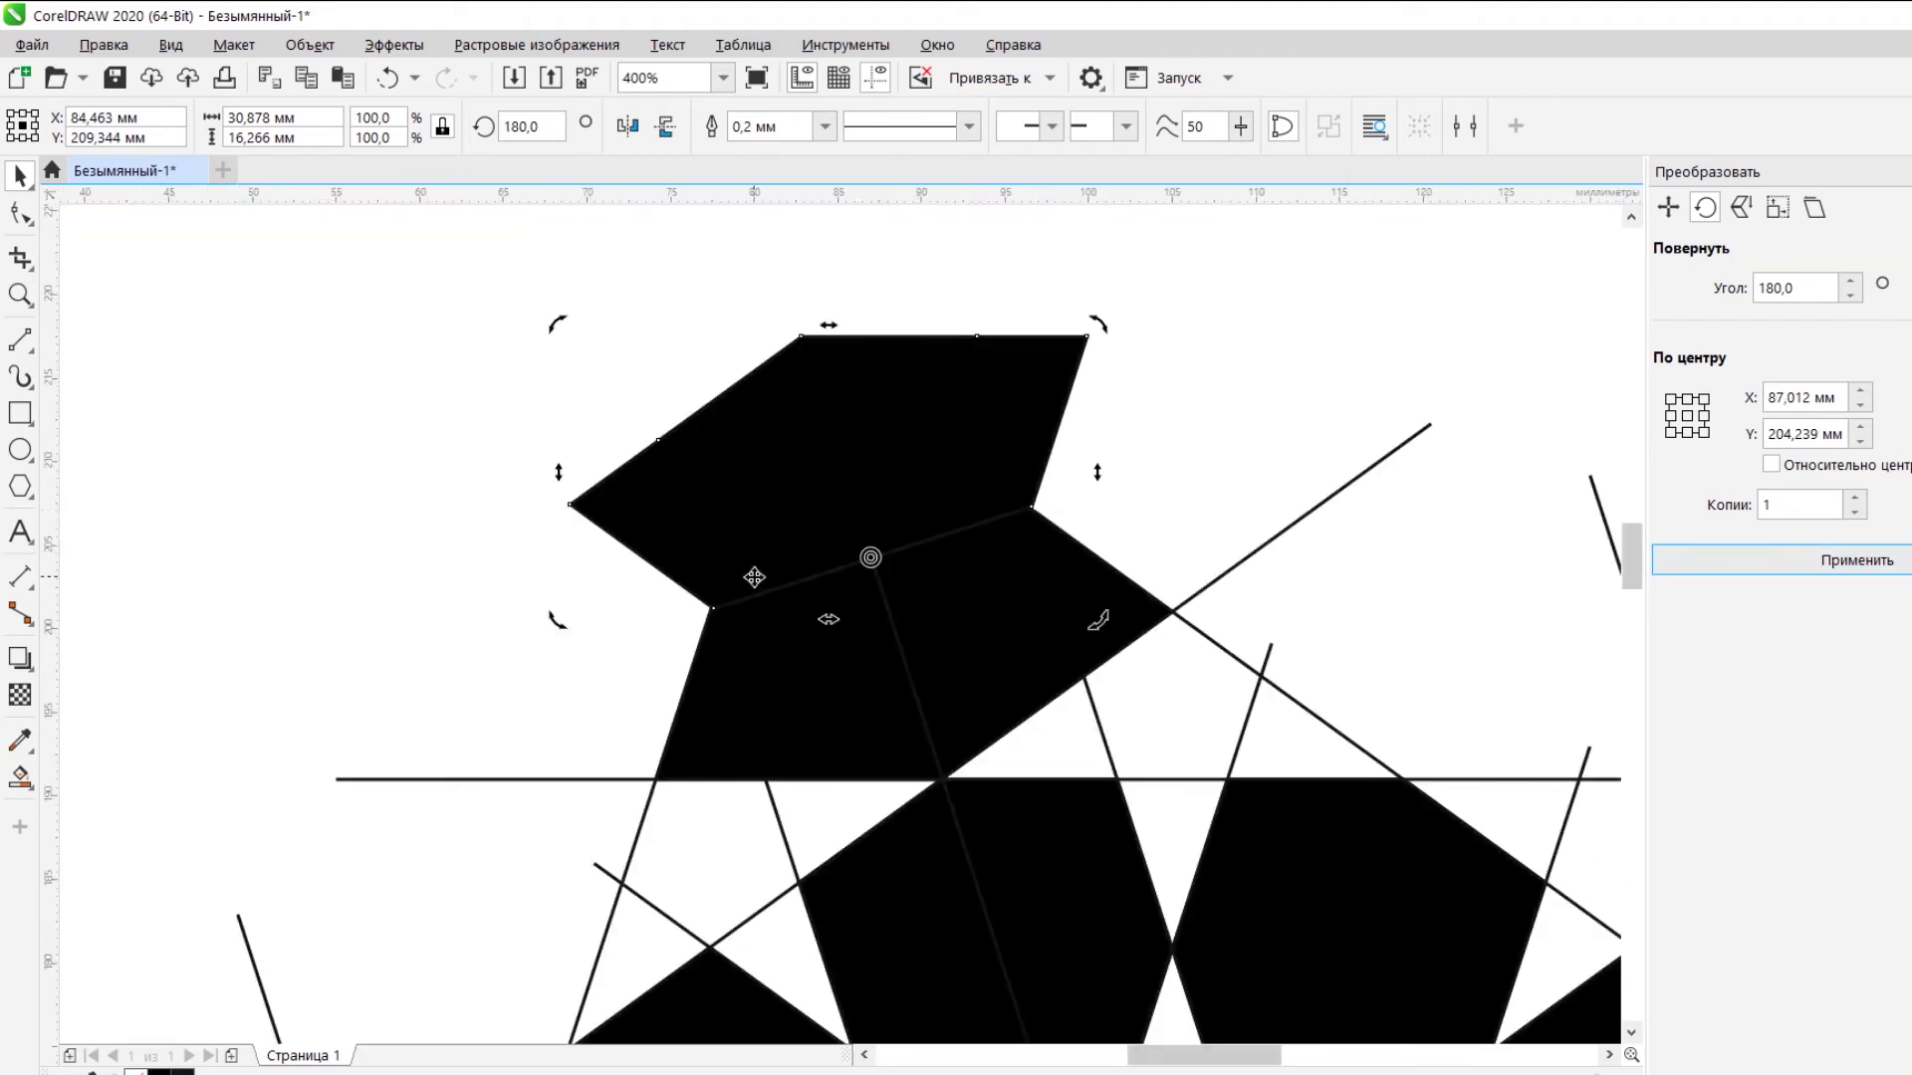
pyautogui.scroll(5, 243, 751)
pyautogui.scroll(-4, 289, 643)
pyautogui.hotkey('ctrl', 'z')
# Rotate the shape by 180 degrees about its slanted edge's midpoint, X 86.901 mm, Y 204.203 mm, with 1 copy.
pyautogui.scroll(3, 606, 539)
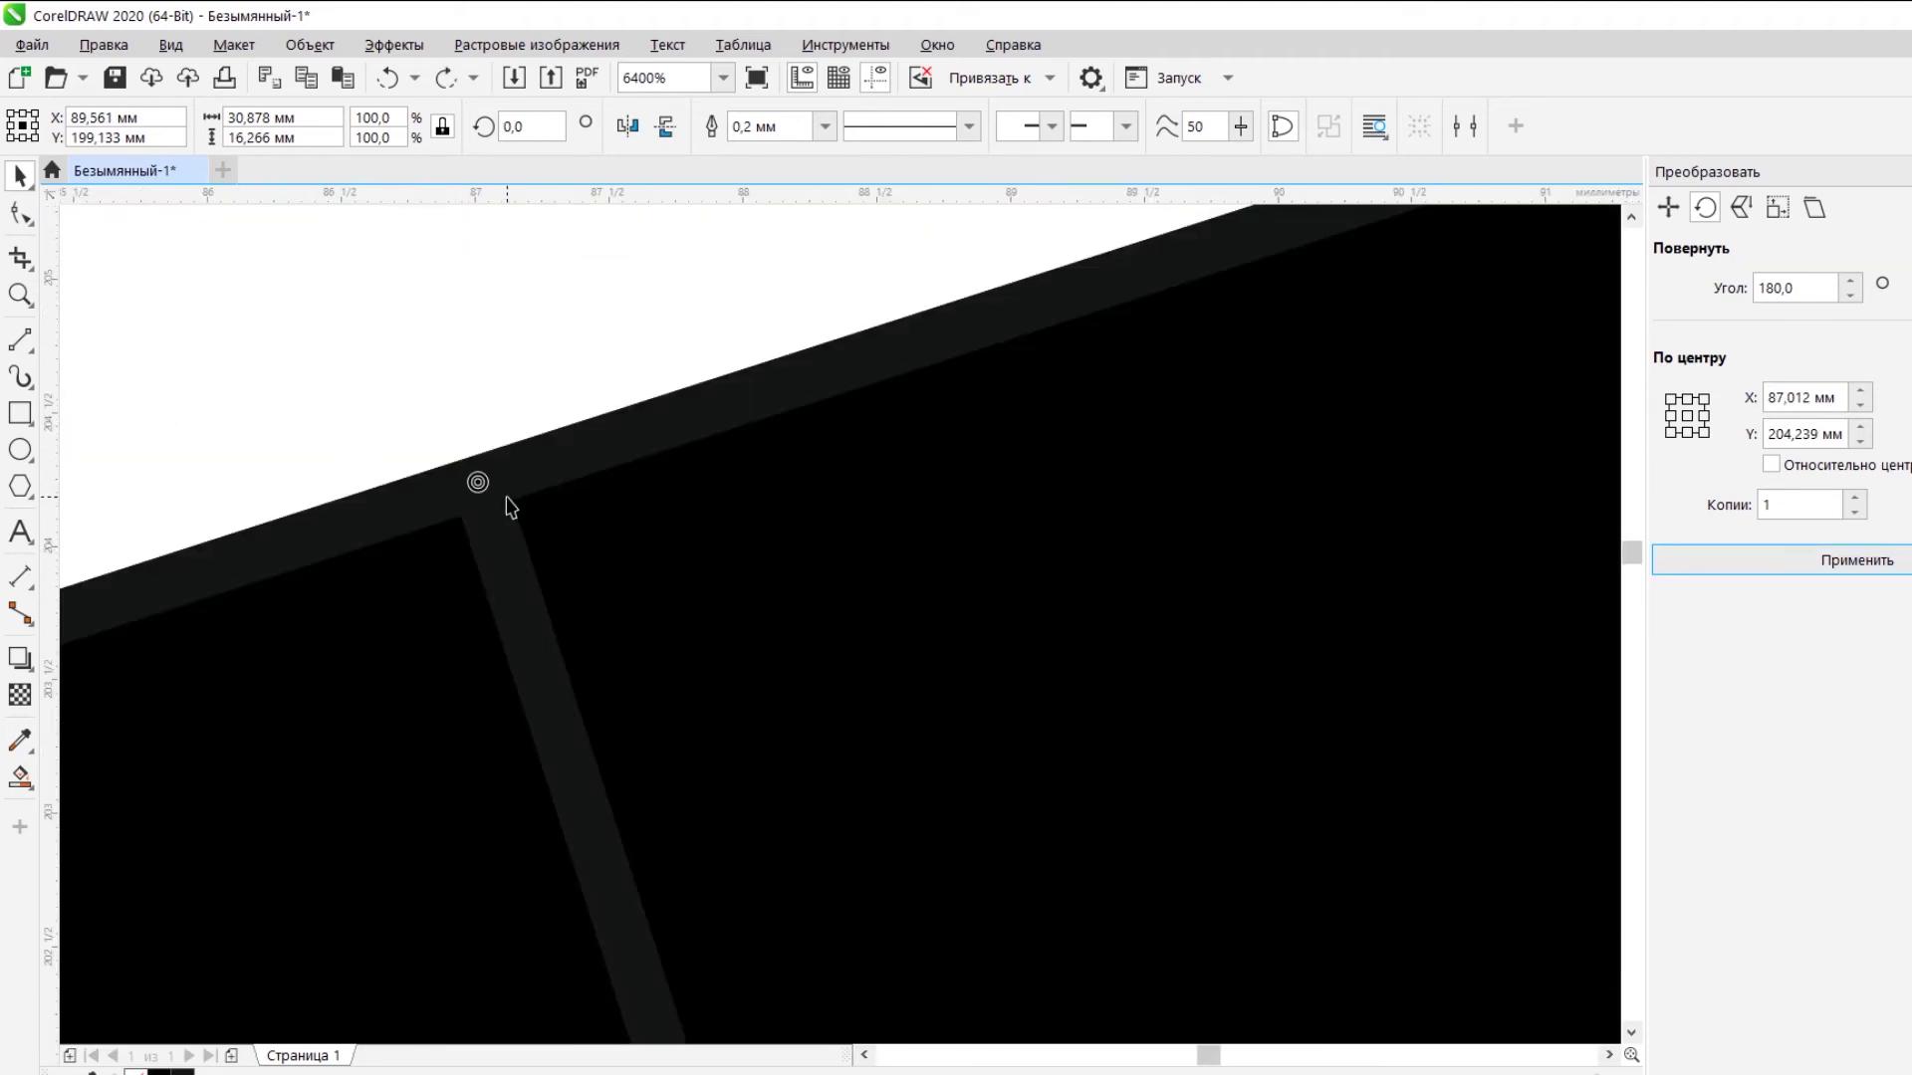
pyautogui.moveTo(449, 491); pyautogui.dragTo(449, 491)
pyautogui.scroll(-3, 492, 520)
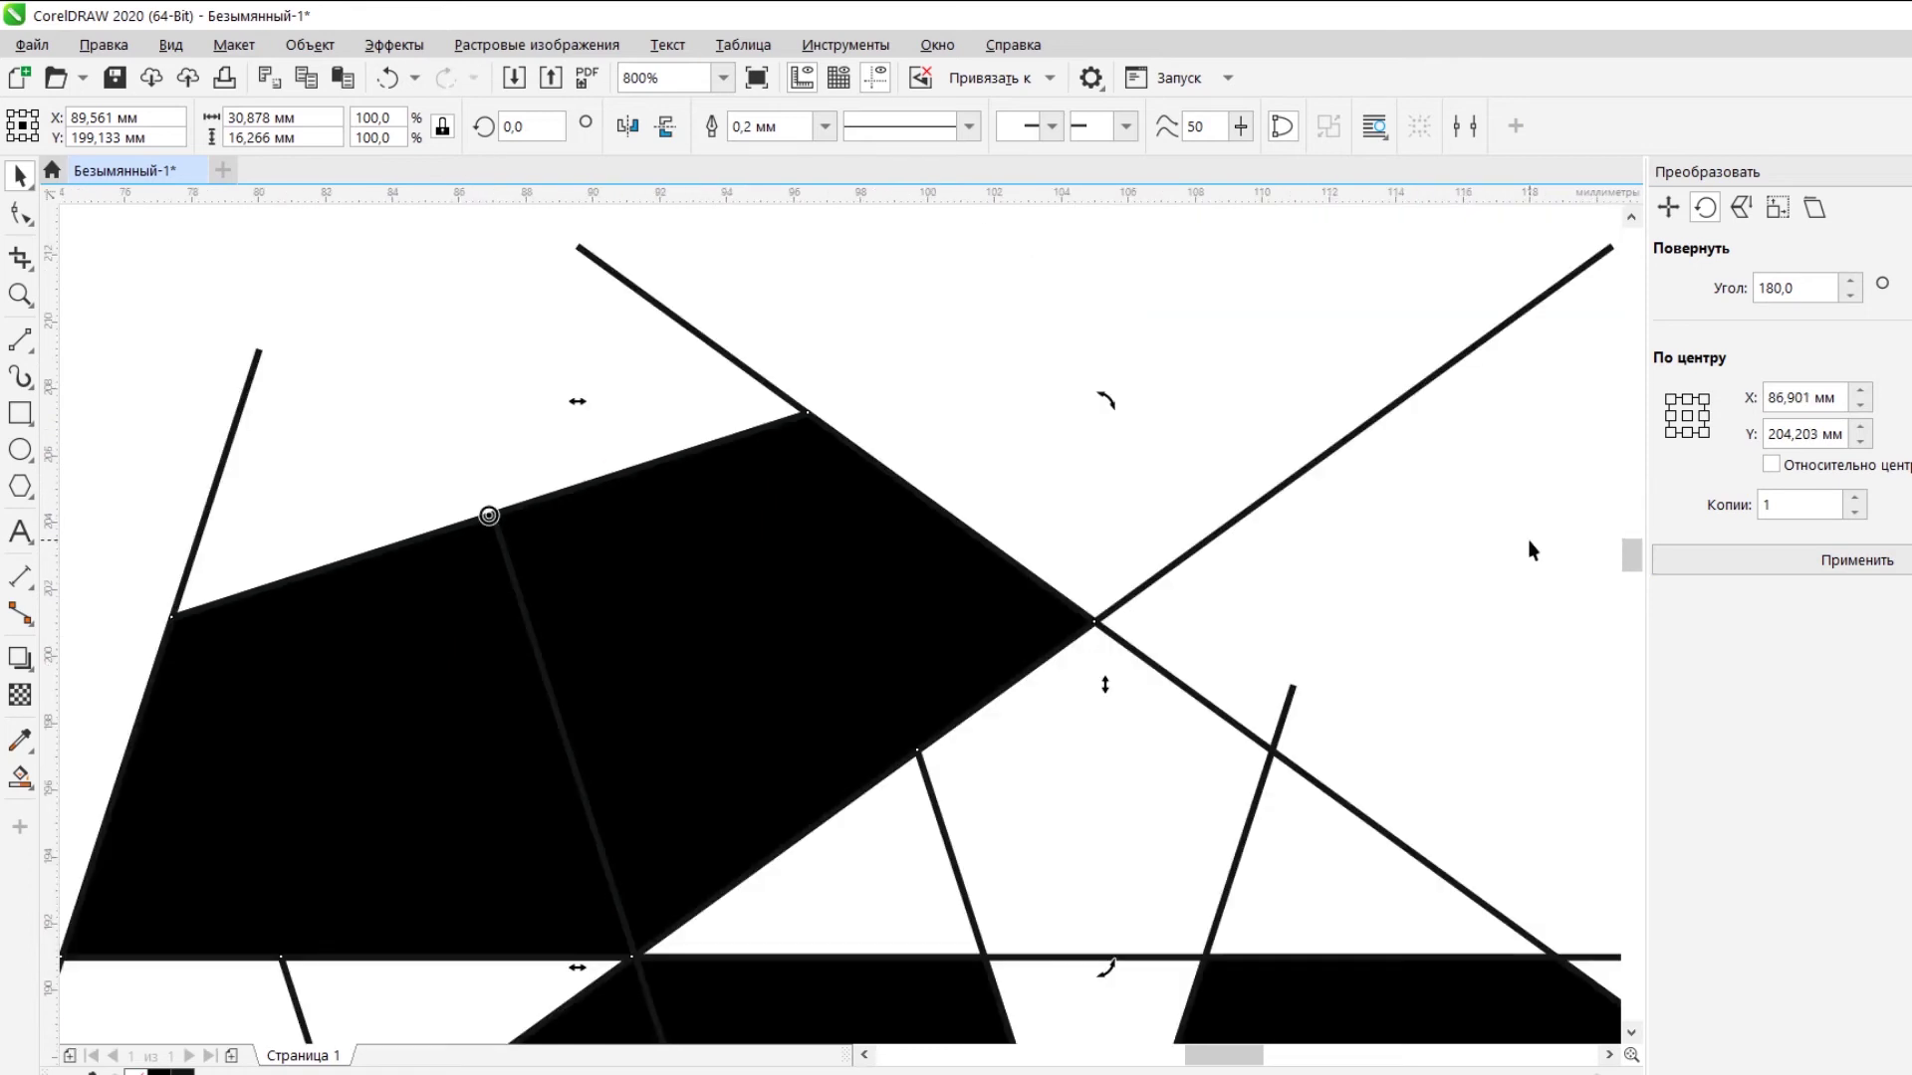
pyautogui.click(1679, 562)
pyautogui.scroll(3, 138, 622)
pyautogui.scroll(-4, 159, 619)
# Merge the outer shape and its rotated copy into a single black shape.
pyautogui.click(398, 754)
pyautogui.click(582, 723)
pyautogui.scroll(-2, 582, 723)
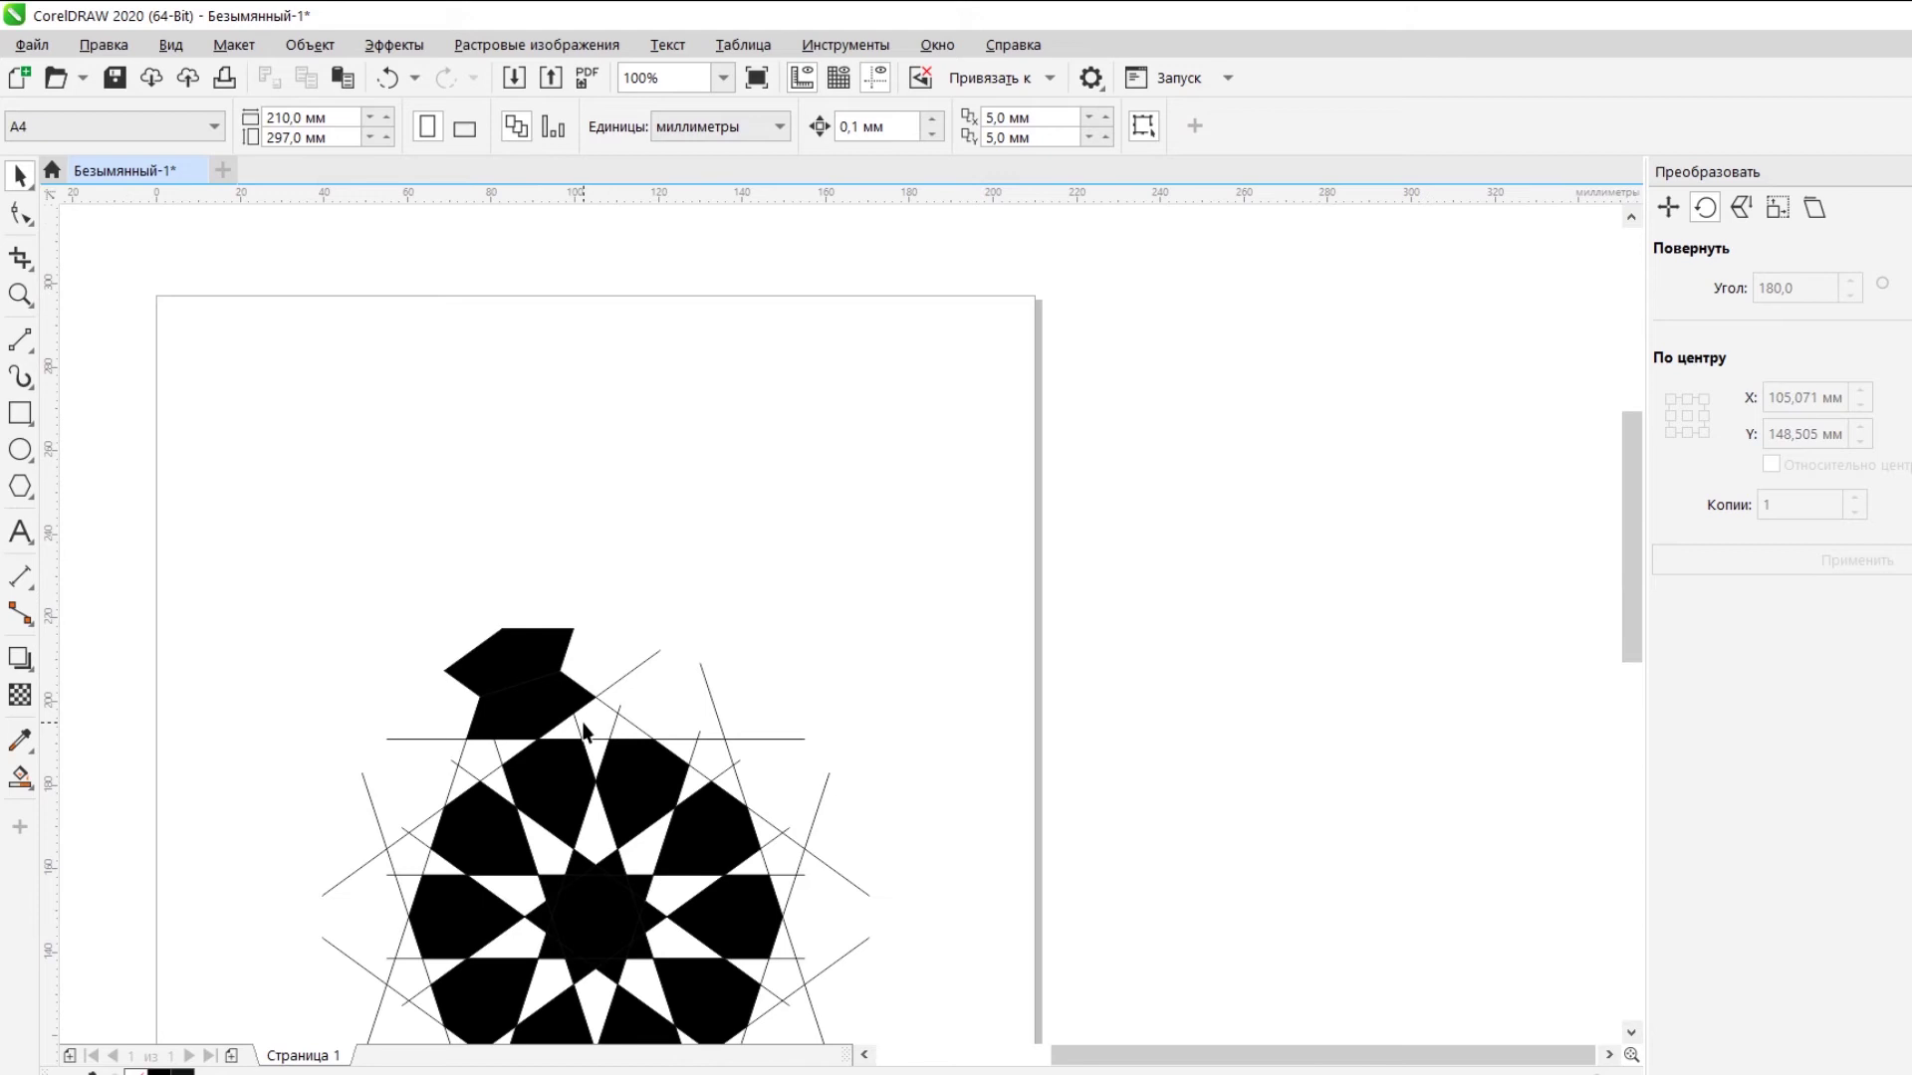
pyautogui.click(538, 673)
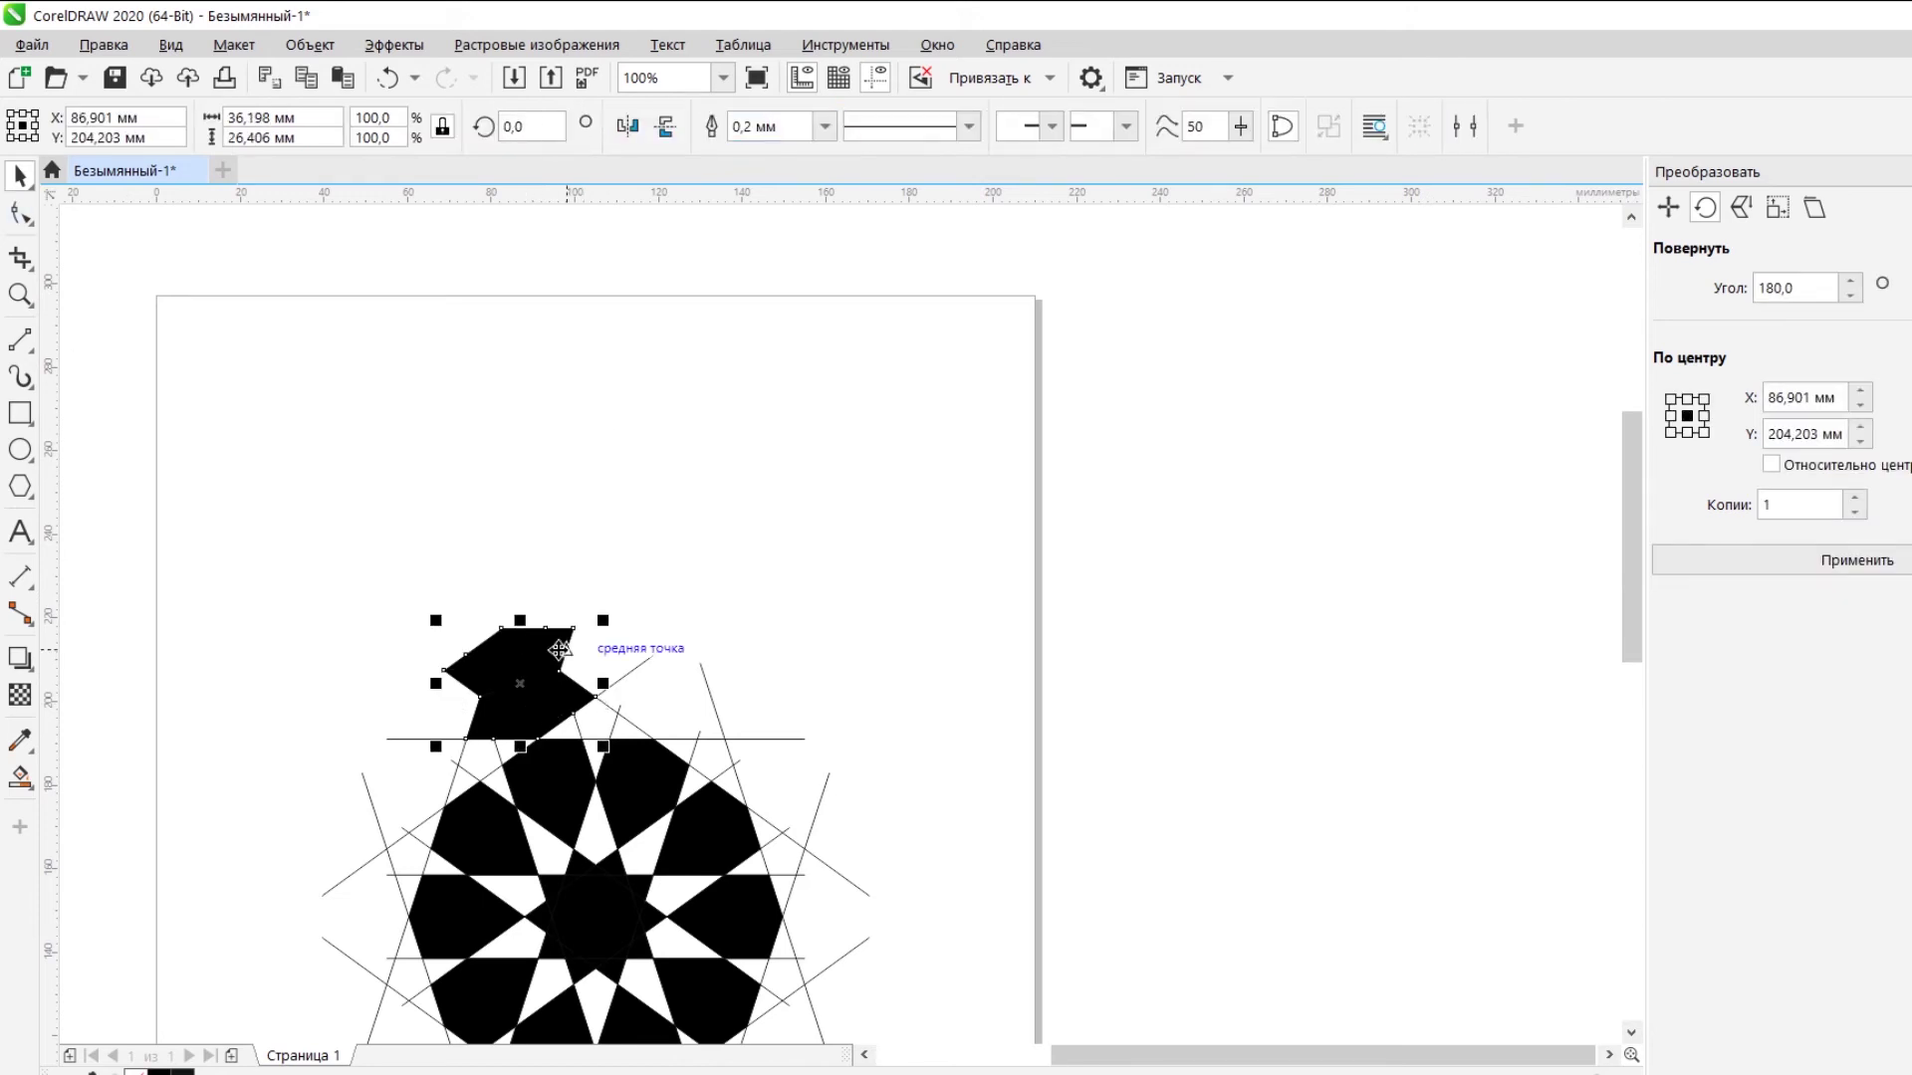
# Delete the redundant nodes along the merged shape's straight edges, keeping only the corner nodes.
pyautogui.scroll(1, 510, 737)
pyautogui.press('F10')
pyautogui.scroll(1, 538, 797)
pyautogui.press('Delete')
pyautogui.click(453, 727)
pyautogui.press('Delete')
pyautogui.click(771, 625)
pyautogui.press('Delete')
pyautogui.click(707, 462)
pyautogui.press('Delete')
pyautogui.click(659, 286)
pyautogui.doubleClick(341, 389)
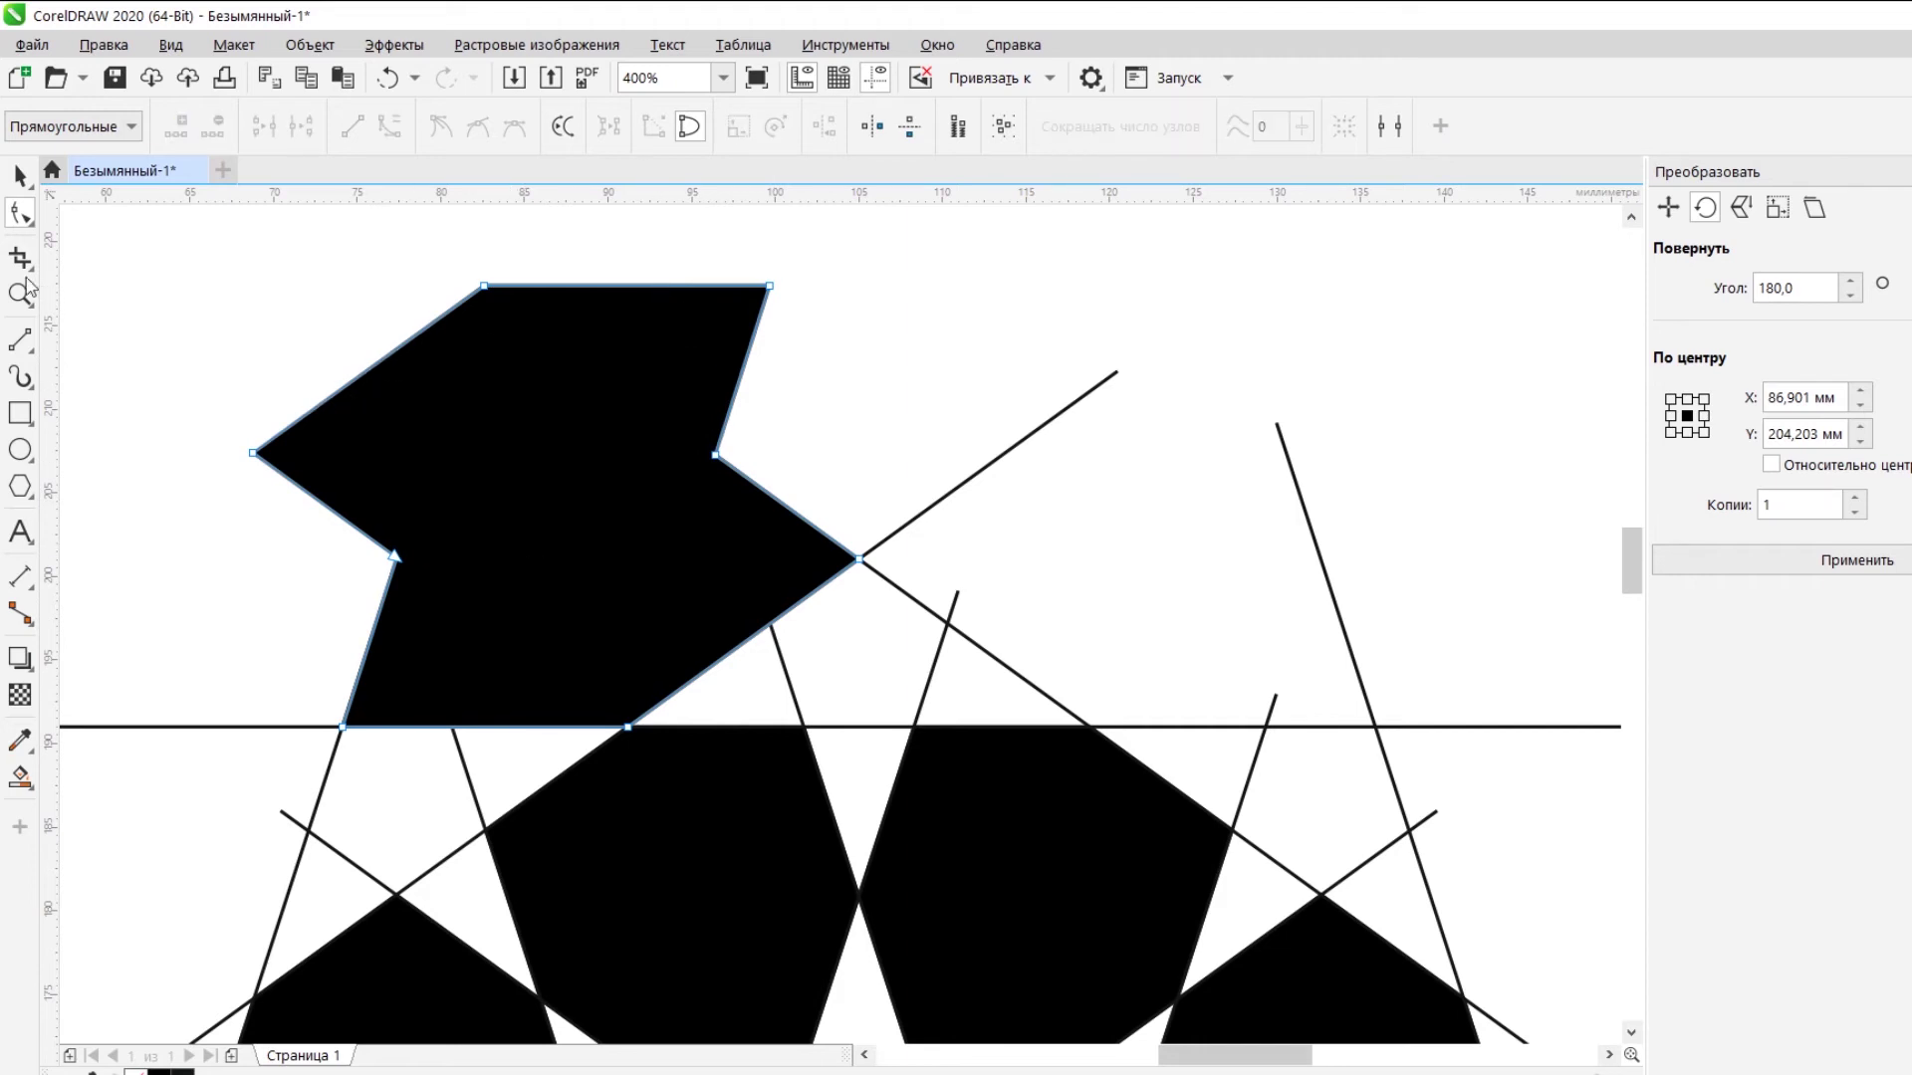
# Rotate the merged shape by 36 degrees about X 105 mm, Y 148.5 mm with 9 copies.
pyautogui.click(20, 176)
pyautogui.click(521, 521)
pyautogui.scroll(-2, 521, 521)
pyautogui.moveTo(530, 517); pyautogui.dragTo(605, 749)
pyautogui.doubleClick(1793, 288)
pyautogui.write('36')
pyautogui.doubleClick(1801, 505)
pyautogui.write('9')
pyautogui.click(1857, 560)
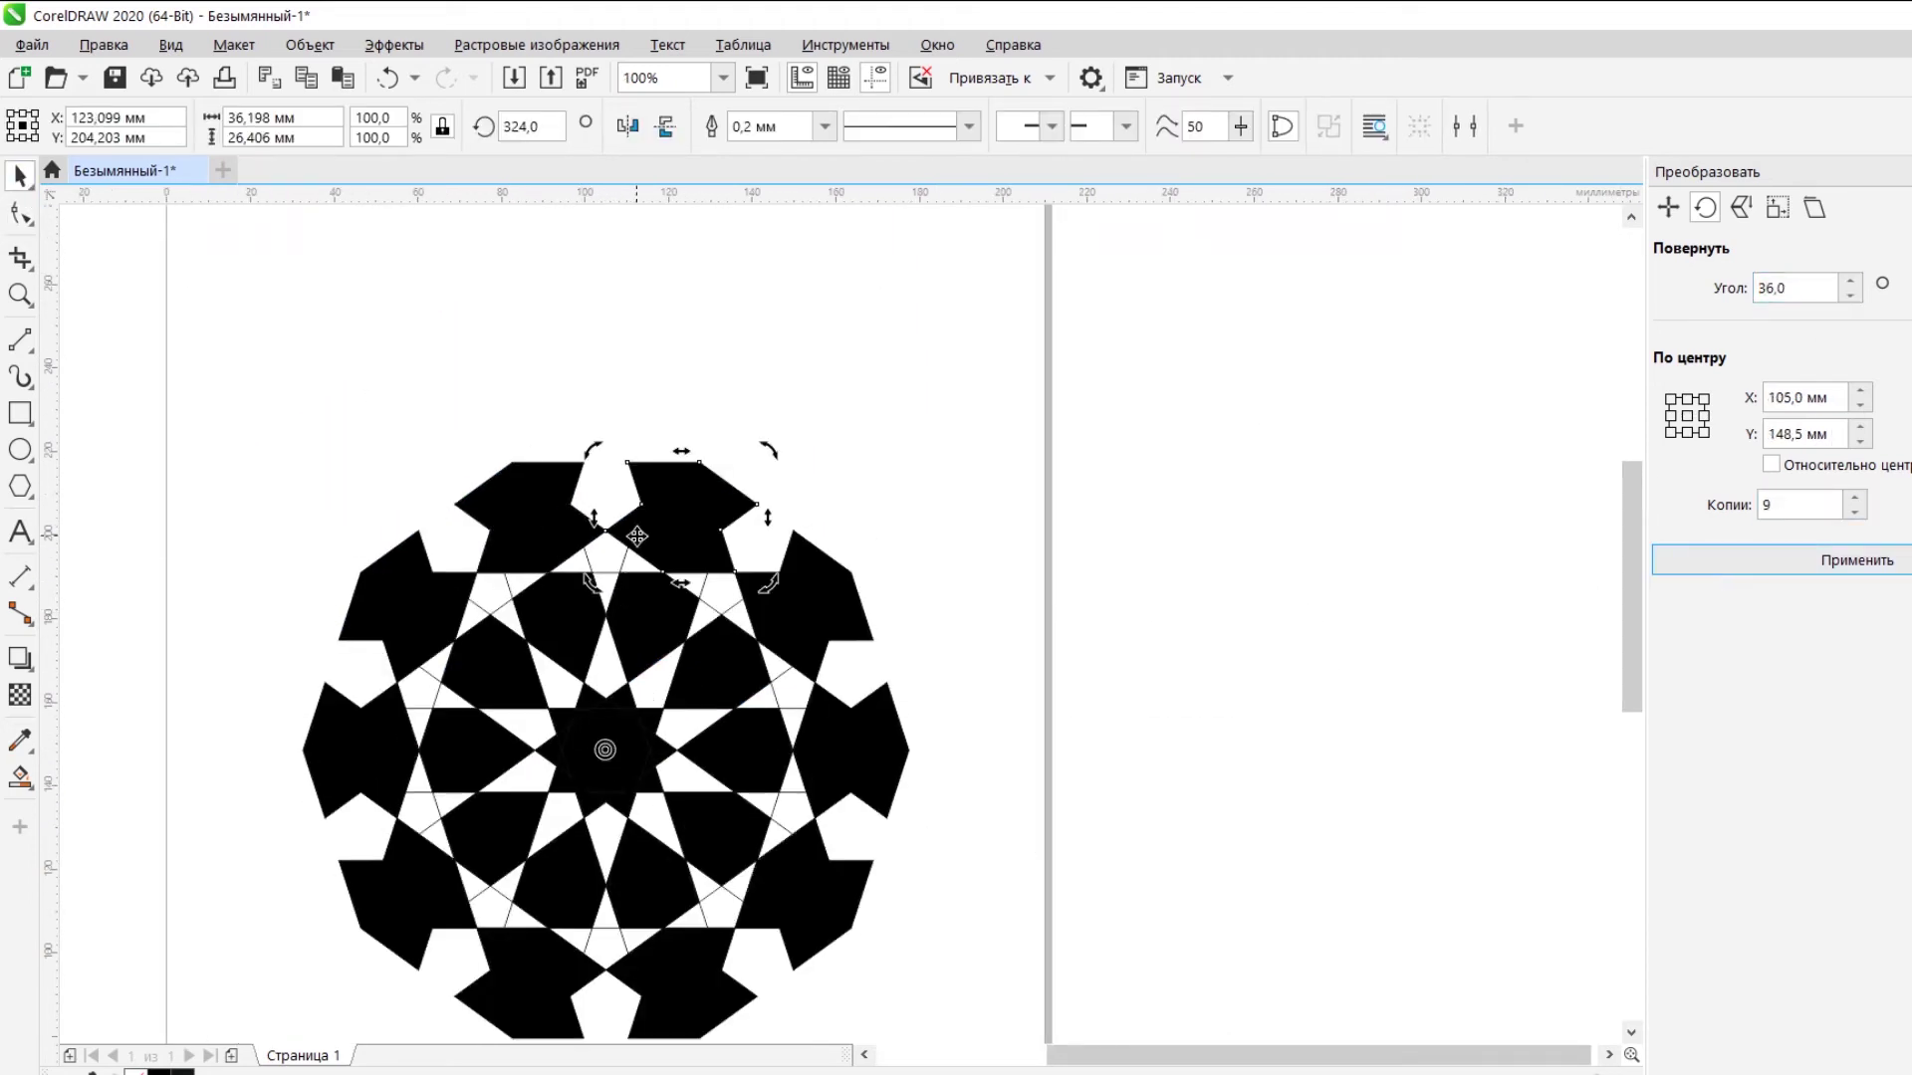
# Rotate the kite above the star's upper right by 180 degrees about X 123.099 mm, Y 204.203 mm with 1 copy.
pyautogui.scroll(1, 644, 495)
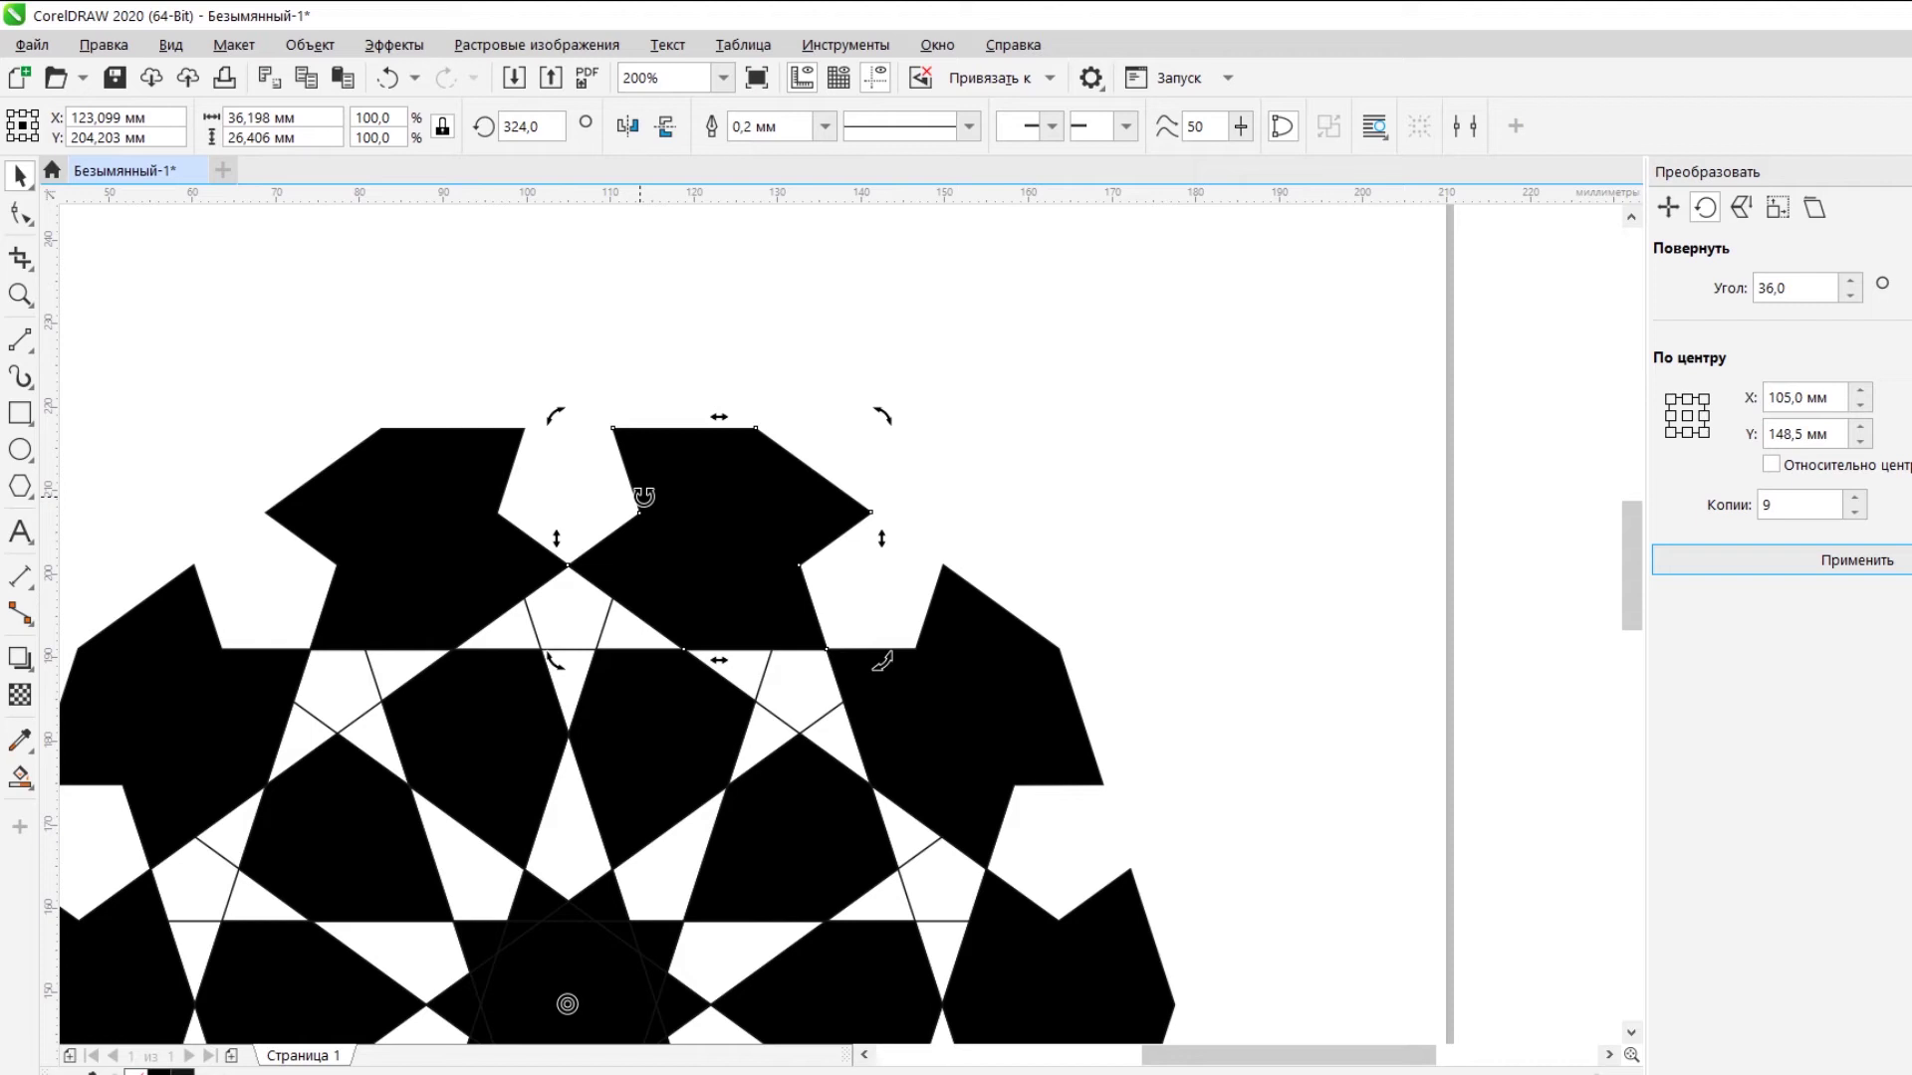
pyautogui.doubleClick(652, 707)
pyautogui.moveTo(567, 1005); pyautogui.dragTo(719, 538)
pyautogui.doubleClick(1791, 288)
pyautogui.write('180')
pyautogui.doubleClick(1797, 504)
pyautogui.write('1')
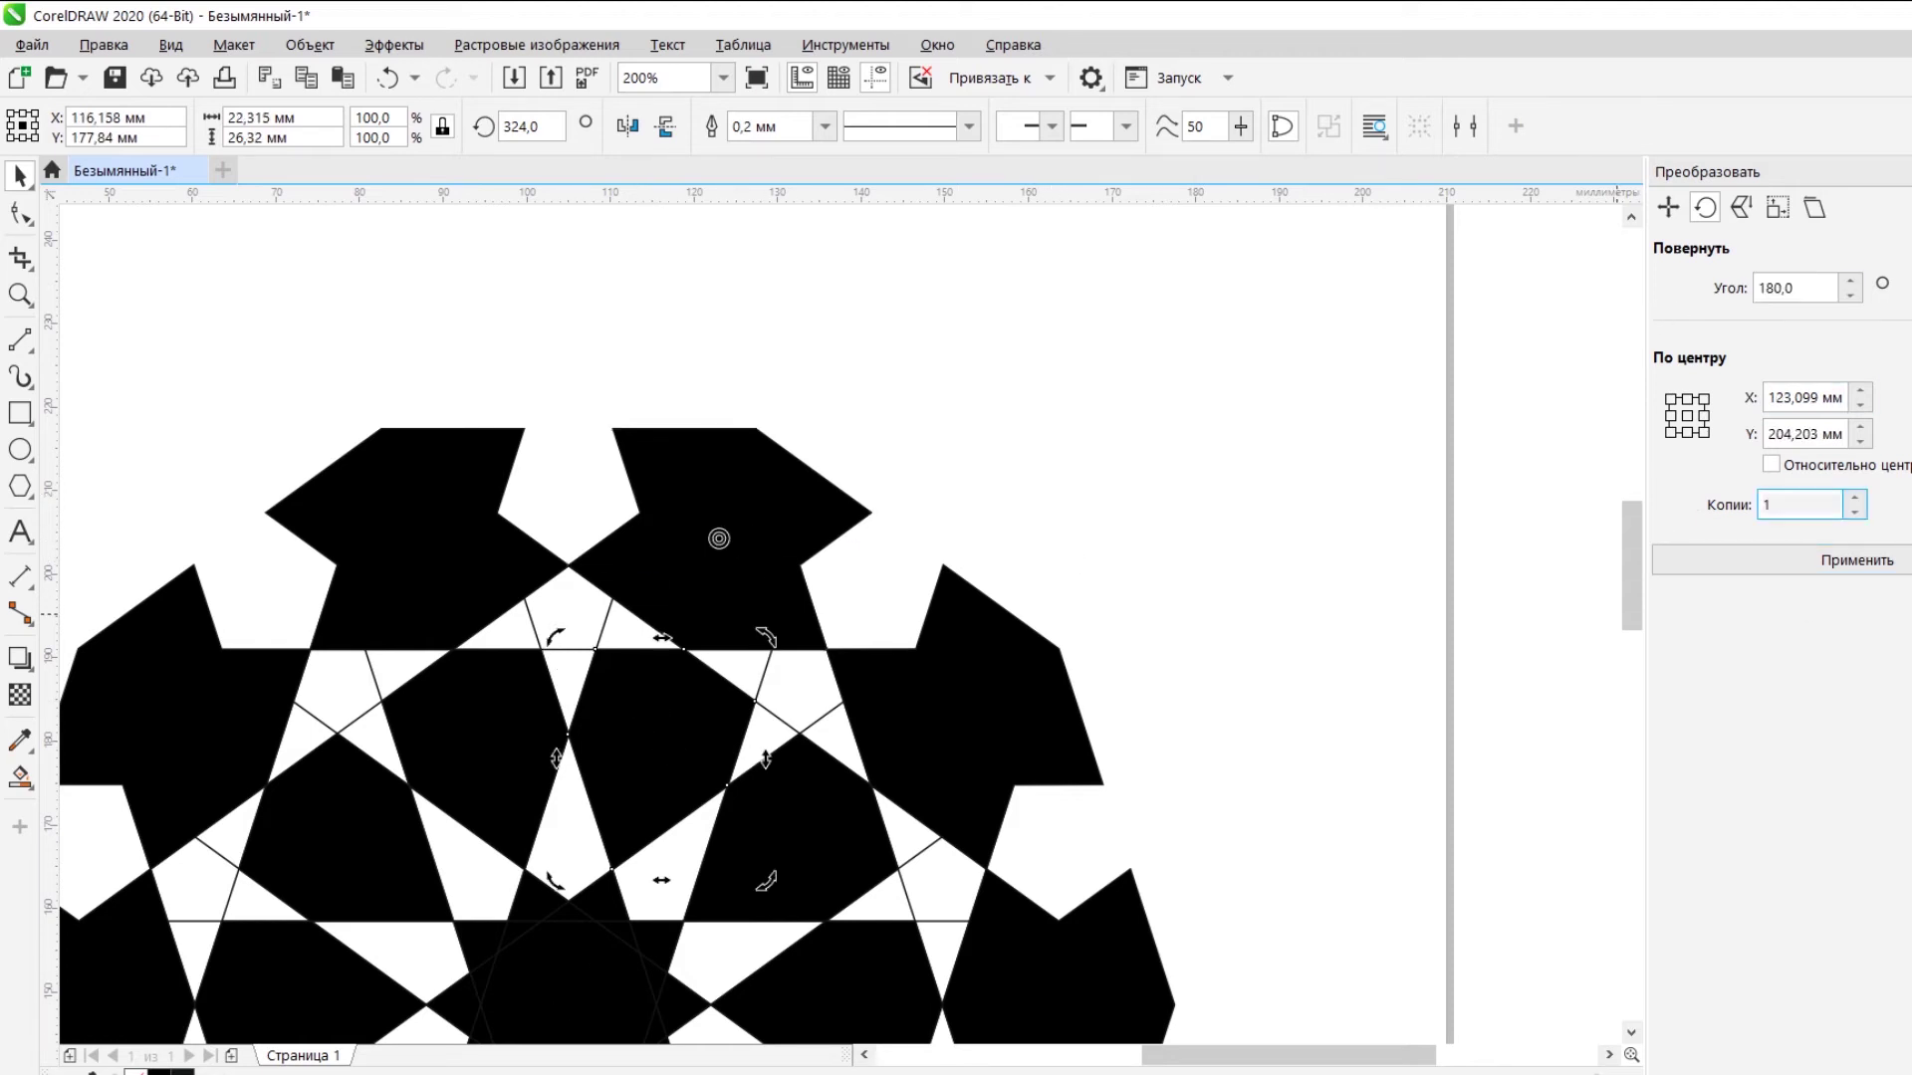
pyautogui.click(1857, 560)
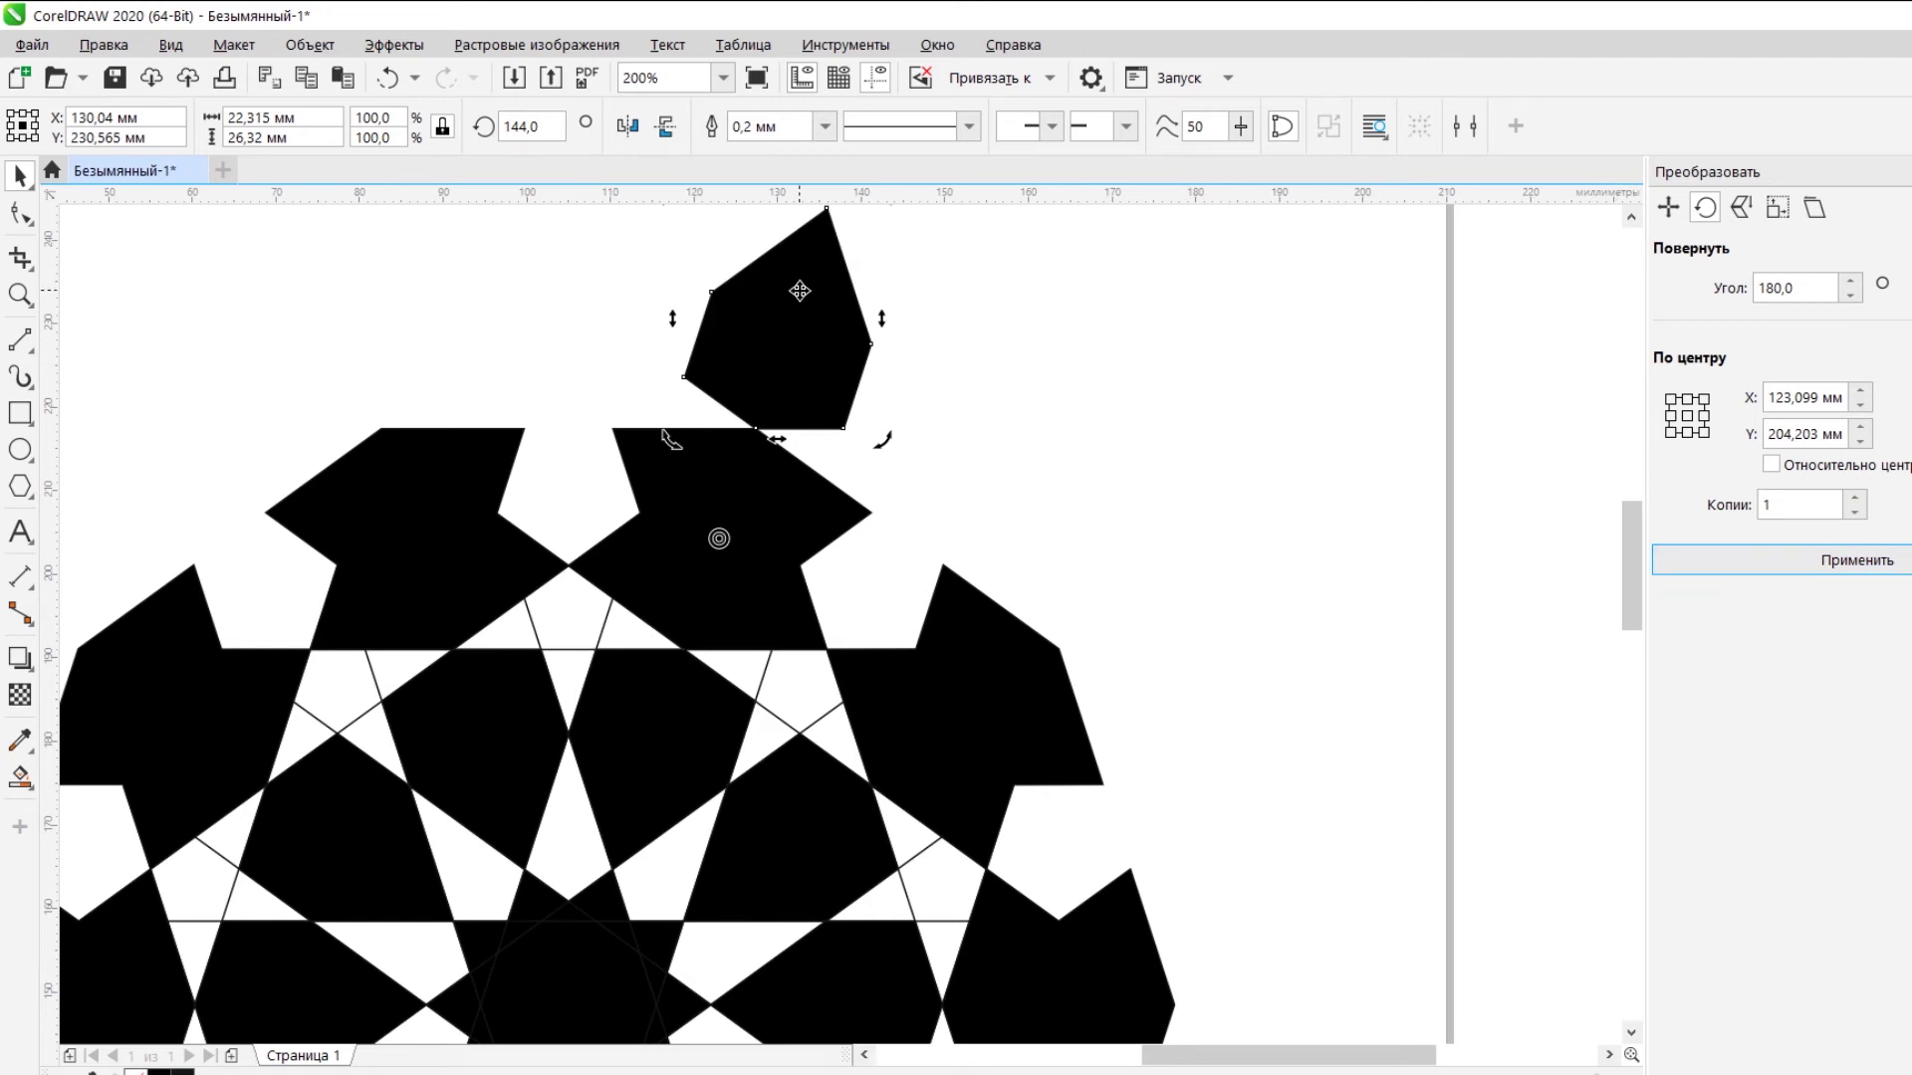
# Rotate the central star by 180 degrees about X 123.099 mm, Y 204.203 mm with 1 copy.
pyautogui.doubleClick(572, 993)
pyautogui.moveTo(566, 1005); pyautogui.dragTo(719, 538)
pyautogui.click(1857, 559)
pyautogui.scroll(-1, 1118, 414)
pyautogui.moveTo(1633, 563); pyautogui.dragTo(1638, 526)
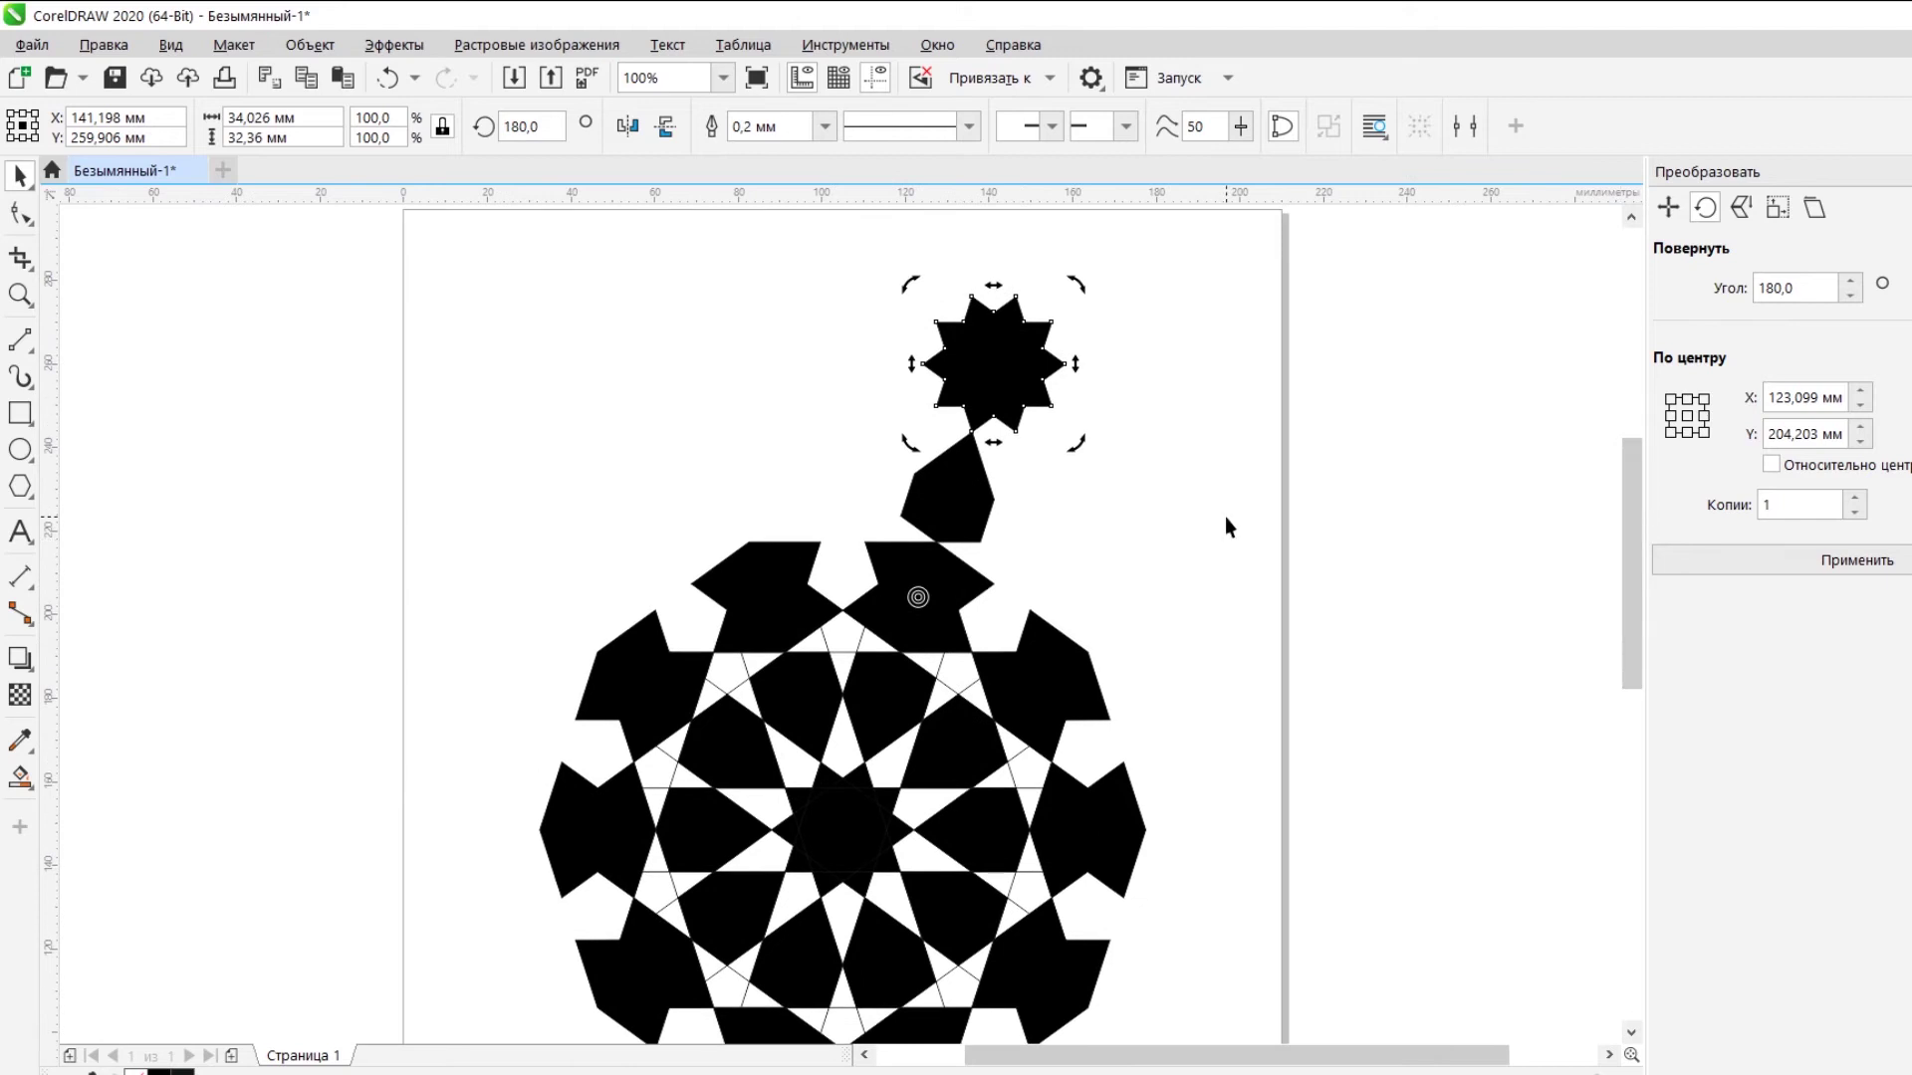
# Add single copies of the outer kite rotated 36 and -36 degrees about the upper star's centre, X 141.198 mm, Y 259.906 mm.
pyautogui.click(951, 487)
pyautogui.click(951, 488)
pyautogui.moveTo(947, 486); pyautogui.dragTo(993, 363)
pyautogui.doubleClick(1777, 288)
pyautogui.write('36')
pyautogui.click(1703, 560)
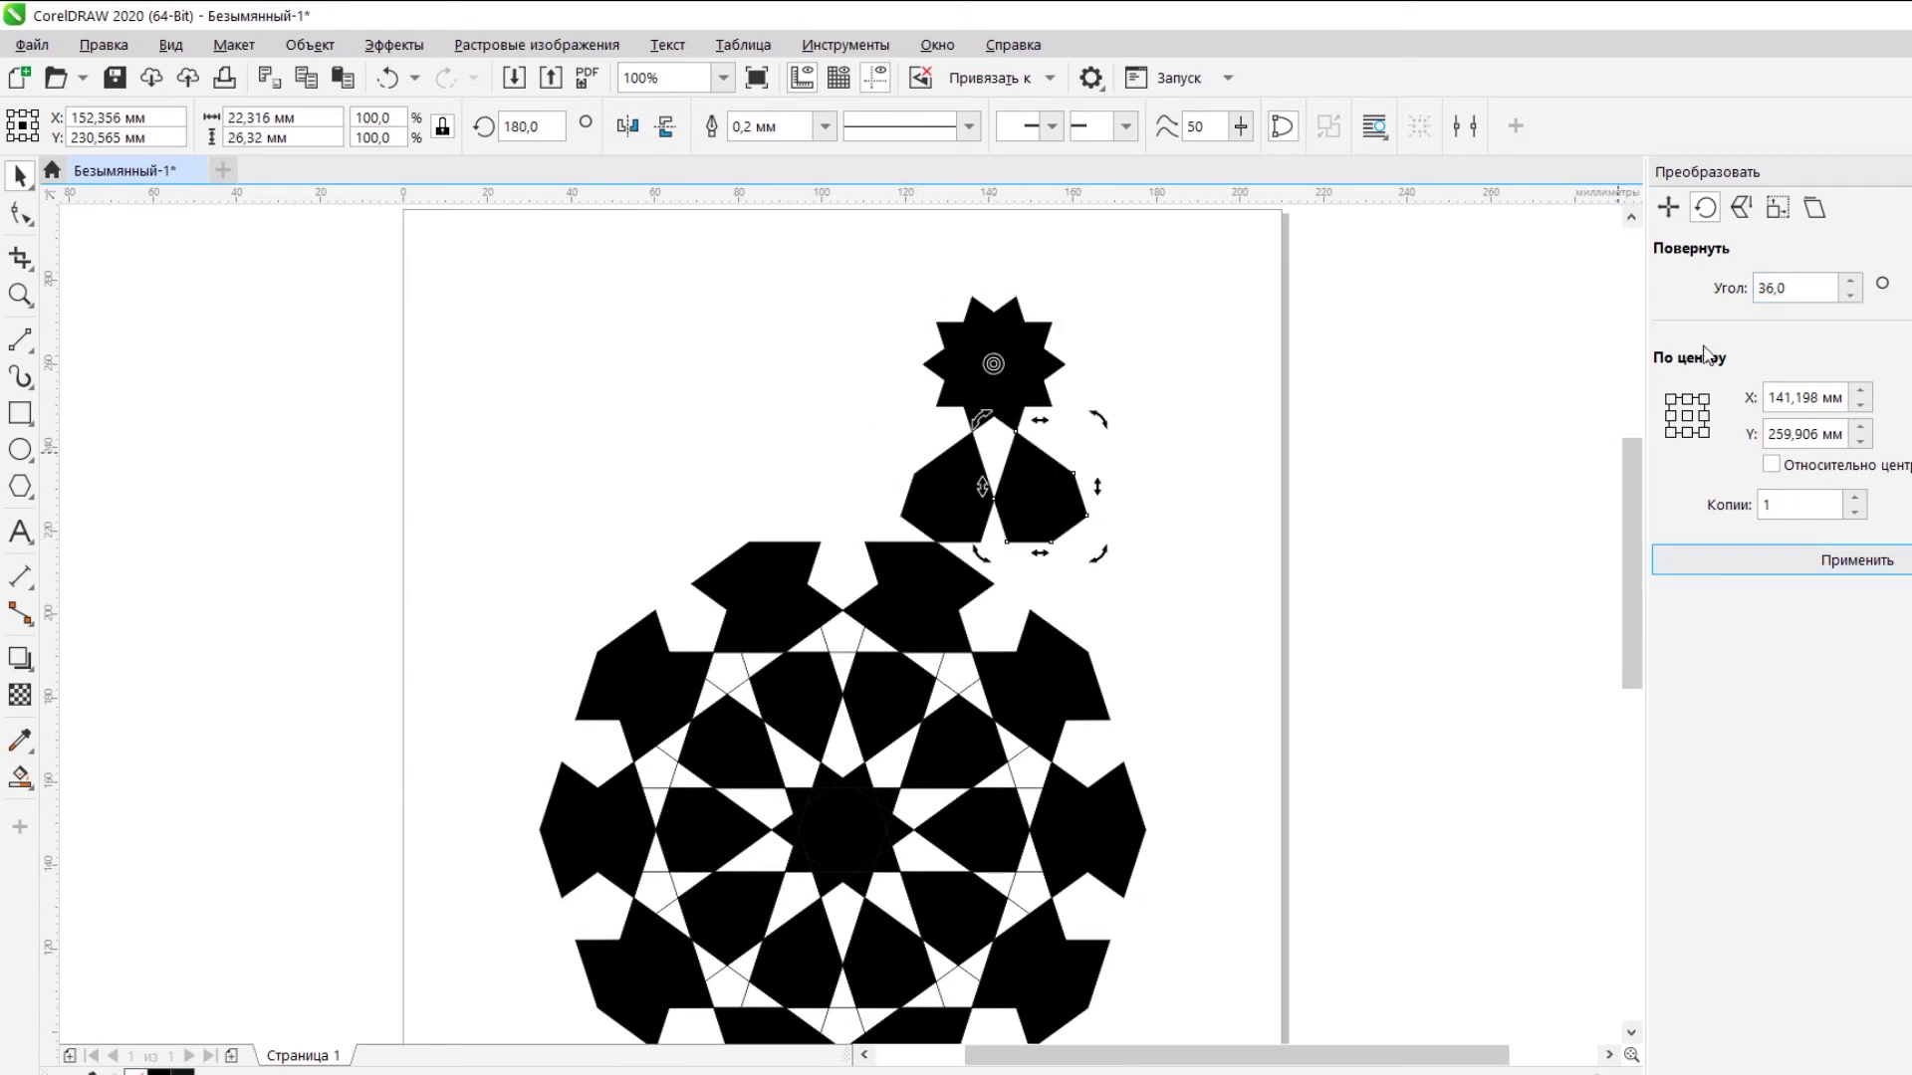
pyautogui.click(1661, 557)
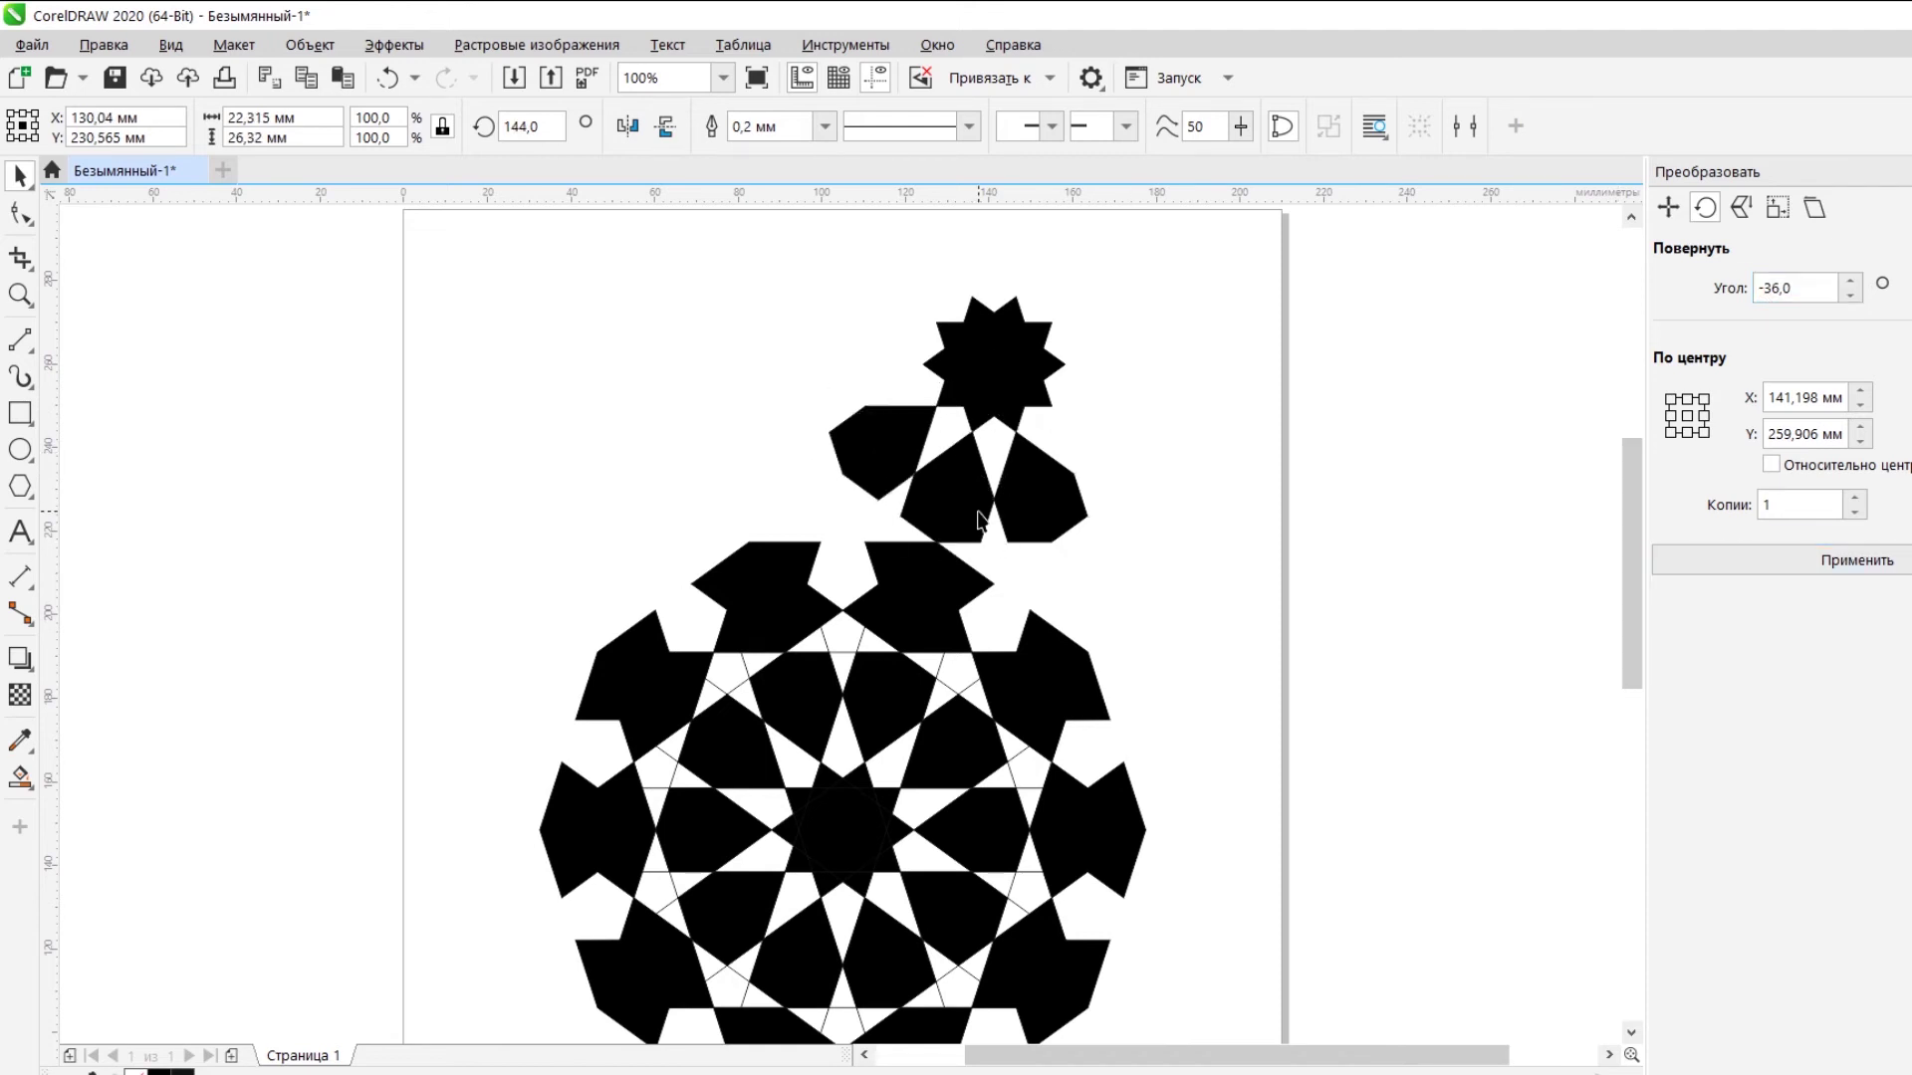
pyautogui.press('Escape')
# Outline the triangular gap above the pattern's two uppermost shapes with lines and fill it with black.
pyautogui.scroll(2, 980, 518)
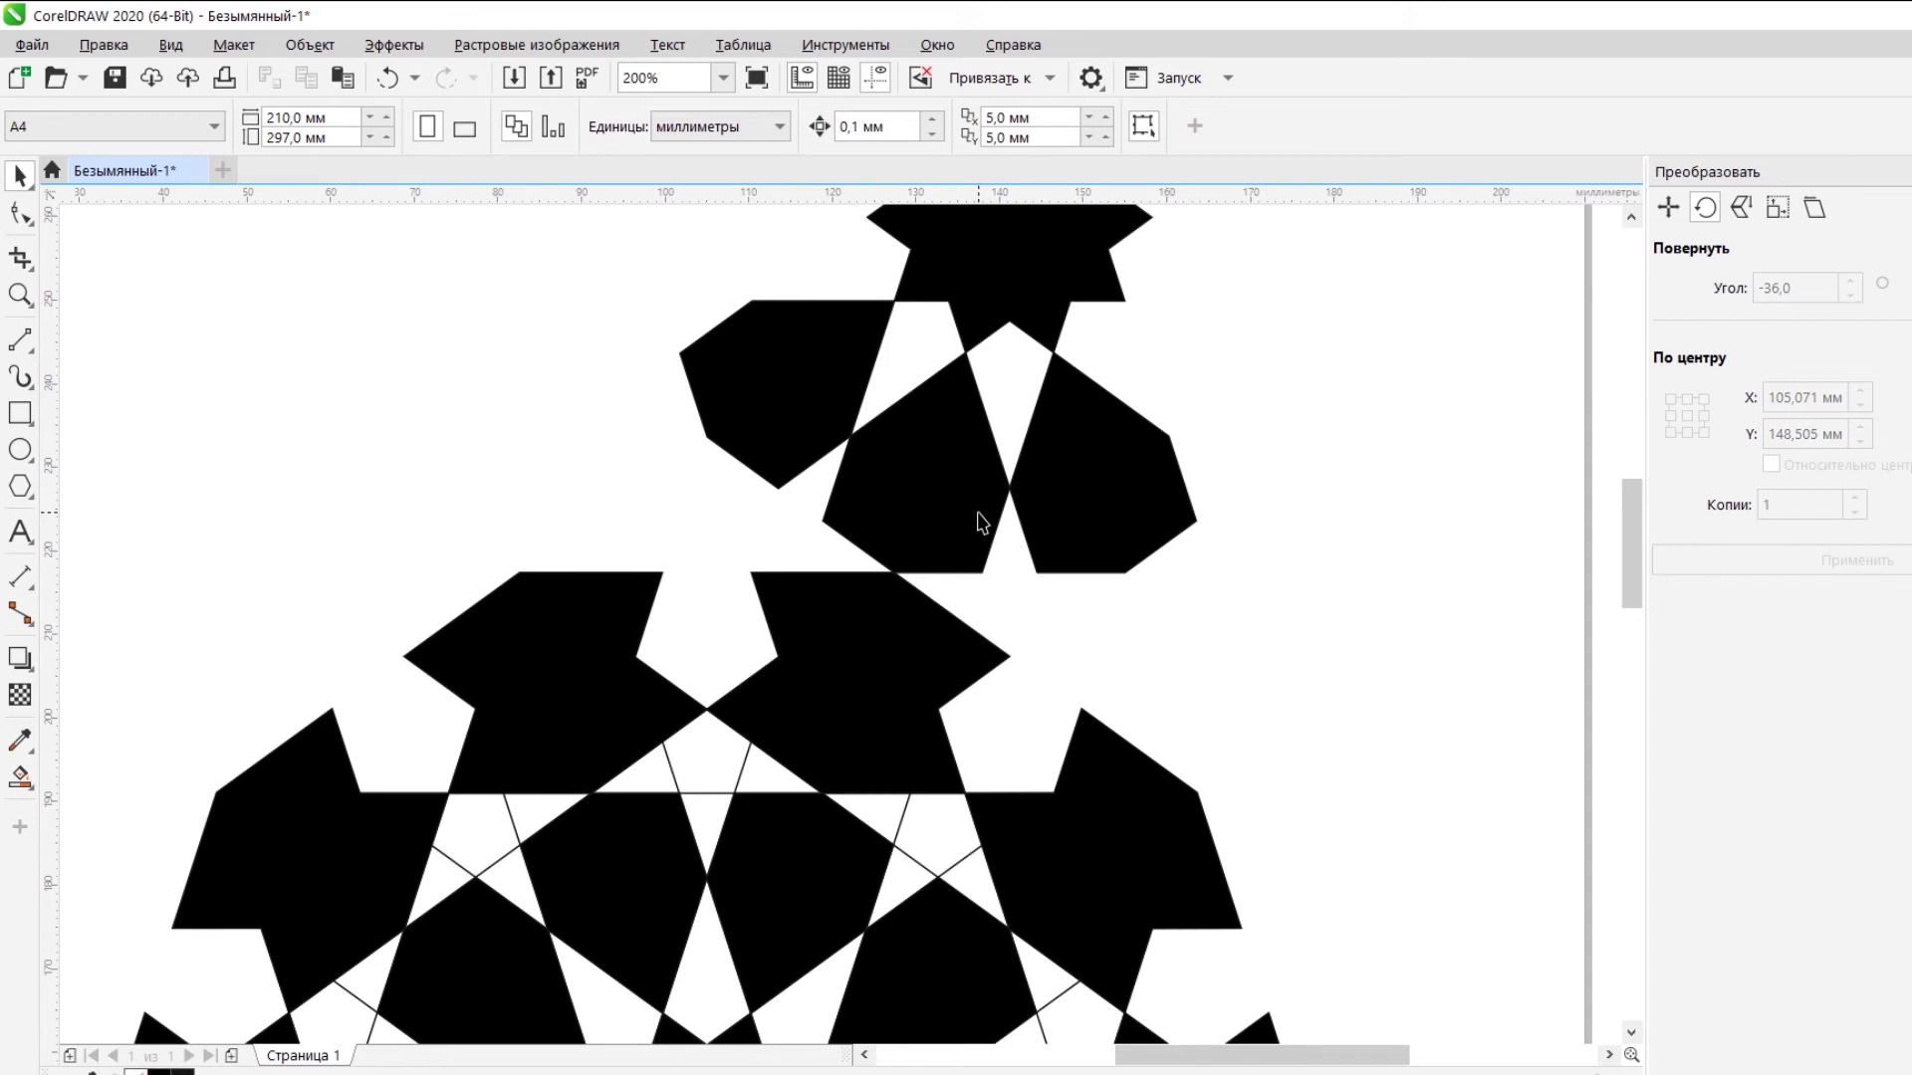
pyautogui.click(20, 339)
pyautogui.moveTo(705, 430)
pyautogui.mouseDown()
pyautogui.moveTo(754, 576)
pyautogui.moveTo(661, 576)
pyautogui.moveTo(705, 430)
pyautogui.mouseUp()
pyautogui.click(20, 776)
pyautogui.click(705, 540)
pyautogui.scroll(2, 712, 547)
# Rotate the small black triangle by -36 degrees about X 105 mm, Y 148.5 mm with 1 copy.
pyautogui.click(20, 176)
pyautogui.click(708, 605)
pyautogui.click(703, 589)
pyautogui.scroll(3, 669, 600)
pyautogui.click(591, 546)
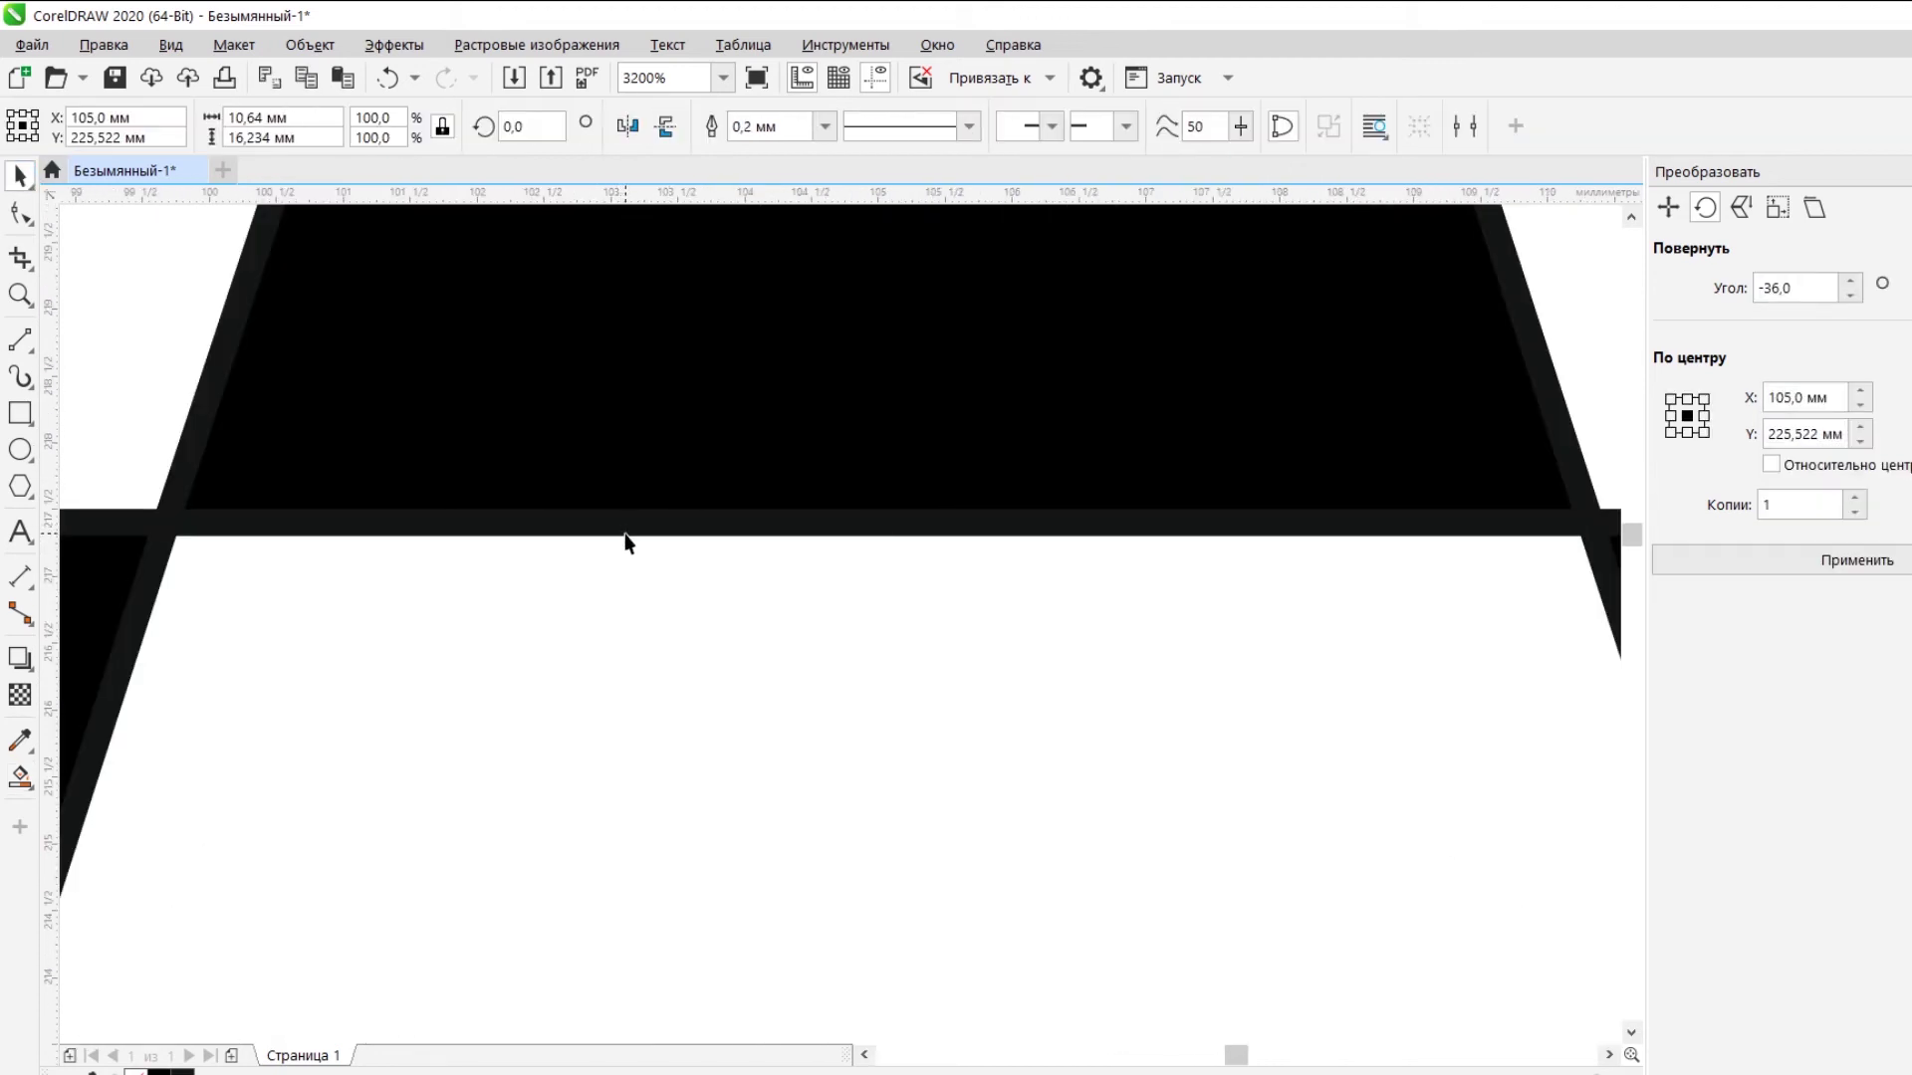
pyautogui.scroll(-5, 607, 536)
pyautogui.click(262, 482)
pyautogui.moveTo(1156, 1054); pyautogui.dragTo(1109, 1058)
pyautogui.click(724, 463)
pyautogui.click(724, 455)
pyautogui.moveTo(721, 447); pyautogui.dragTo(721, 770)
pyautogui.click(1858, 559)
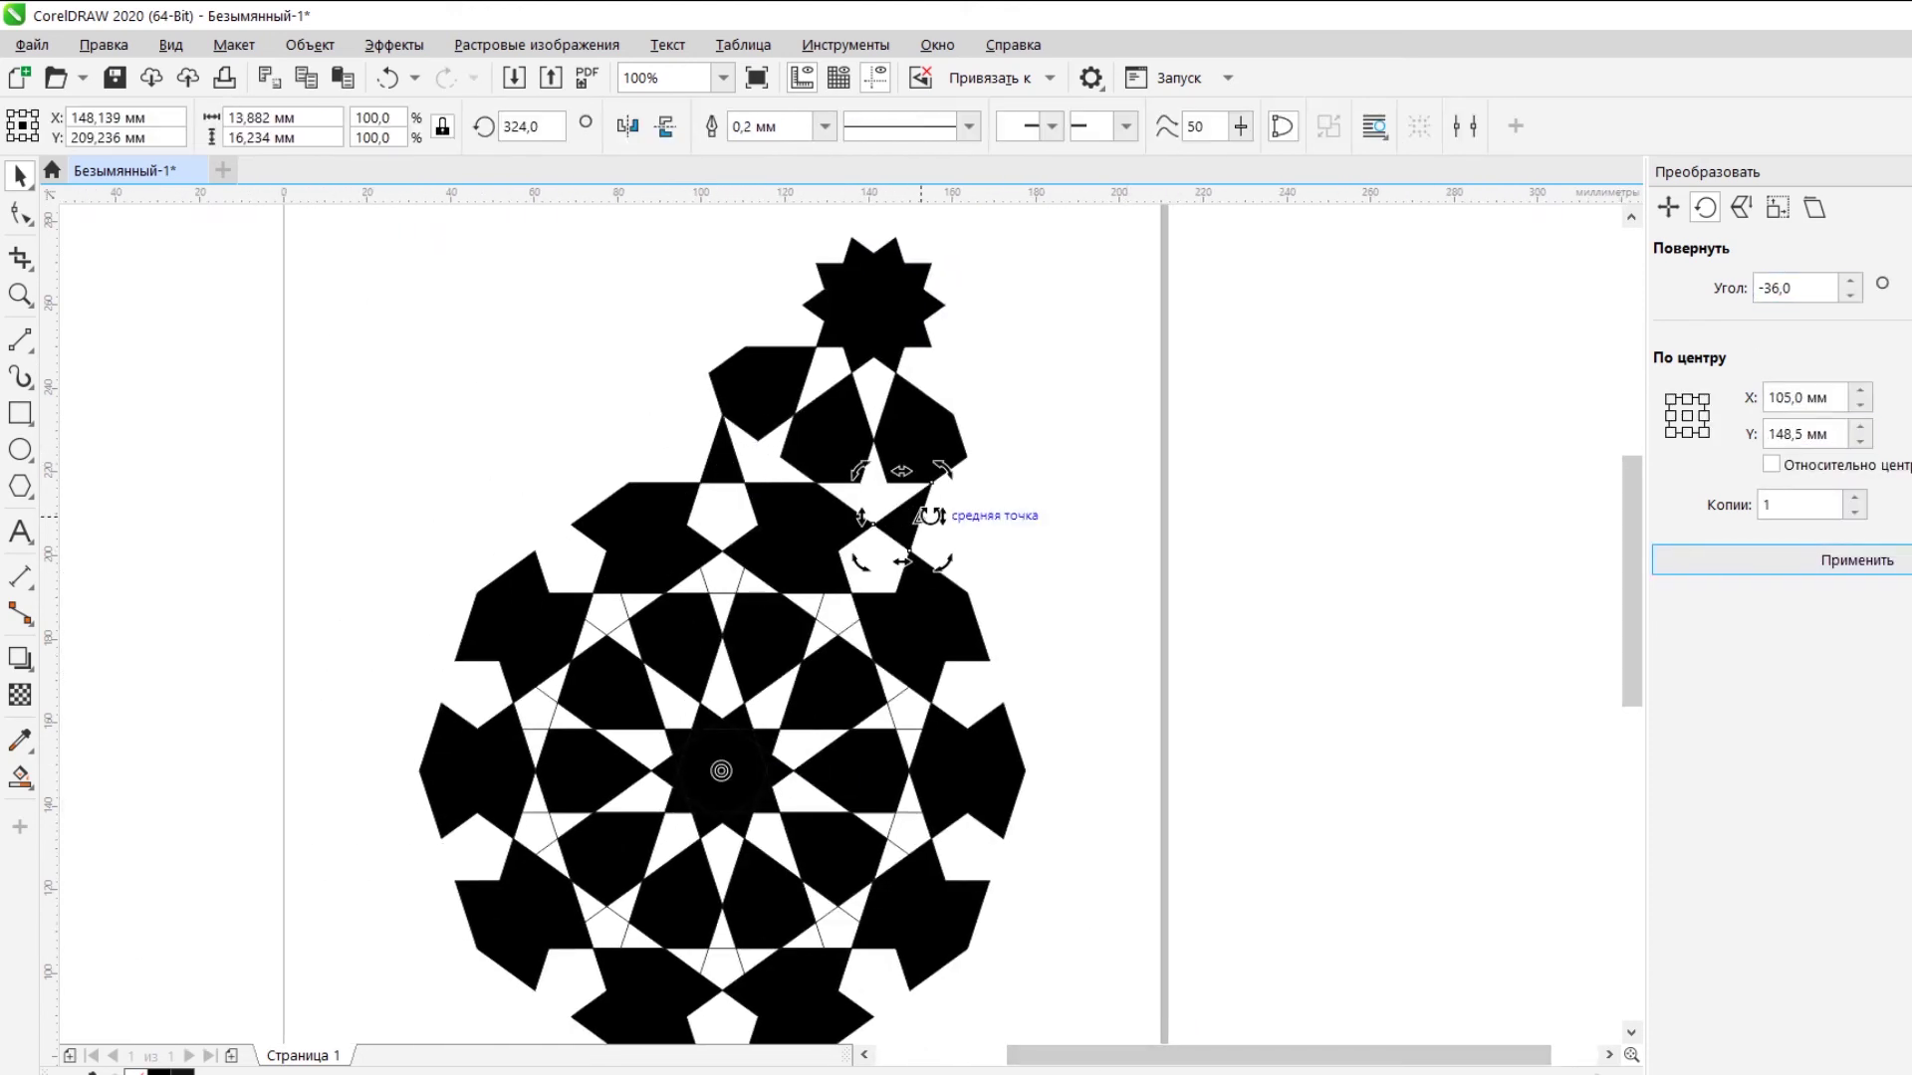
# Group the upper star, its three kites and the two small triangles.
pyautogui.click(1007, 484)
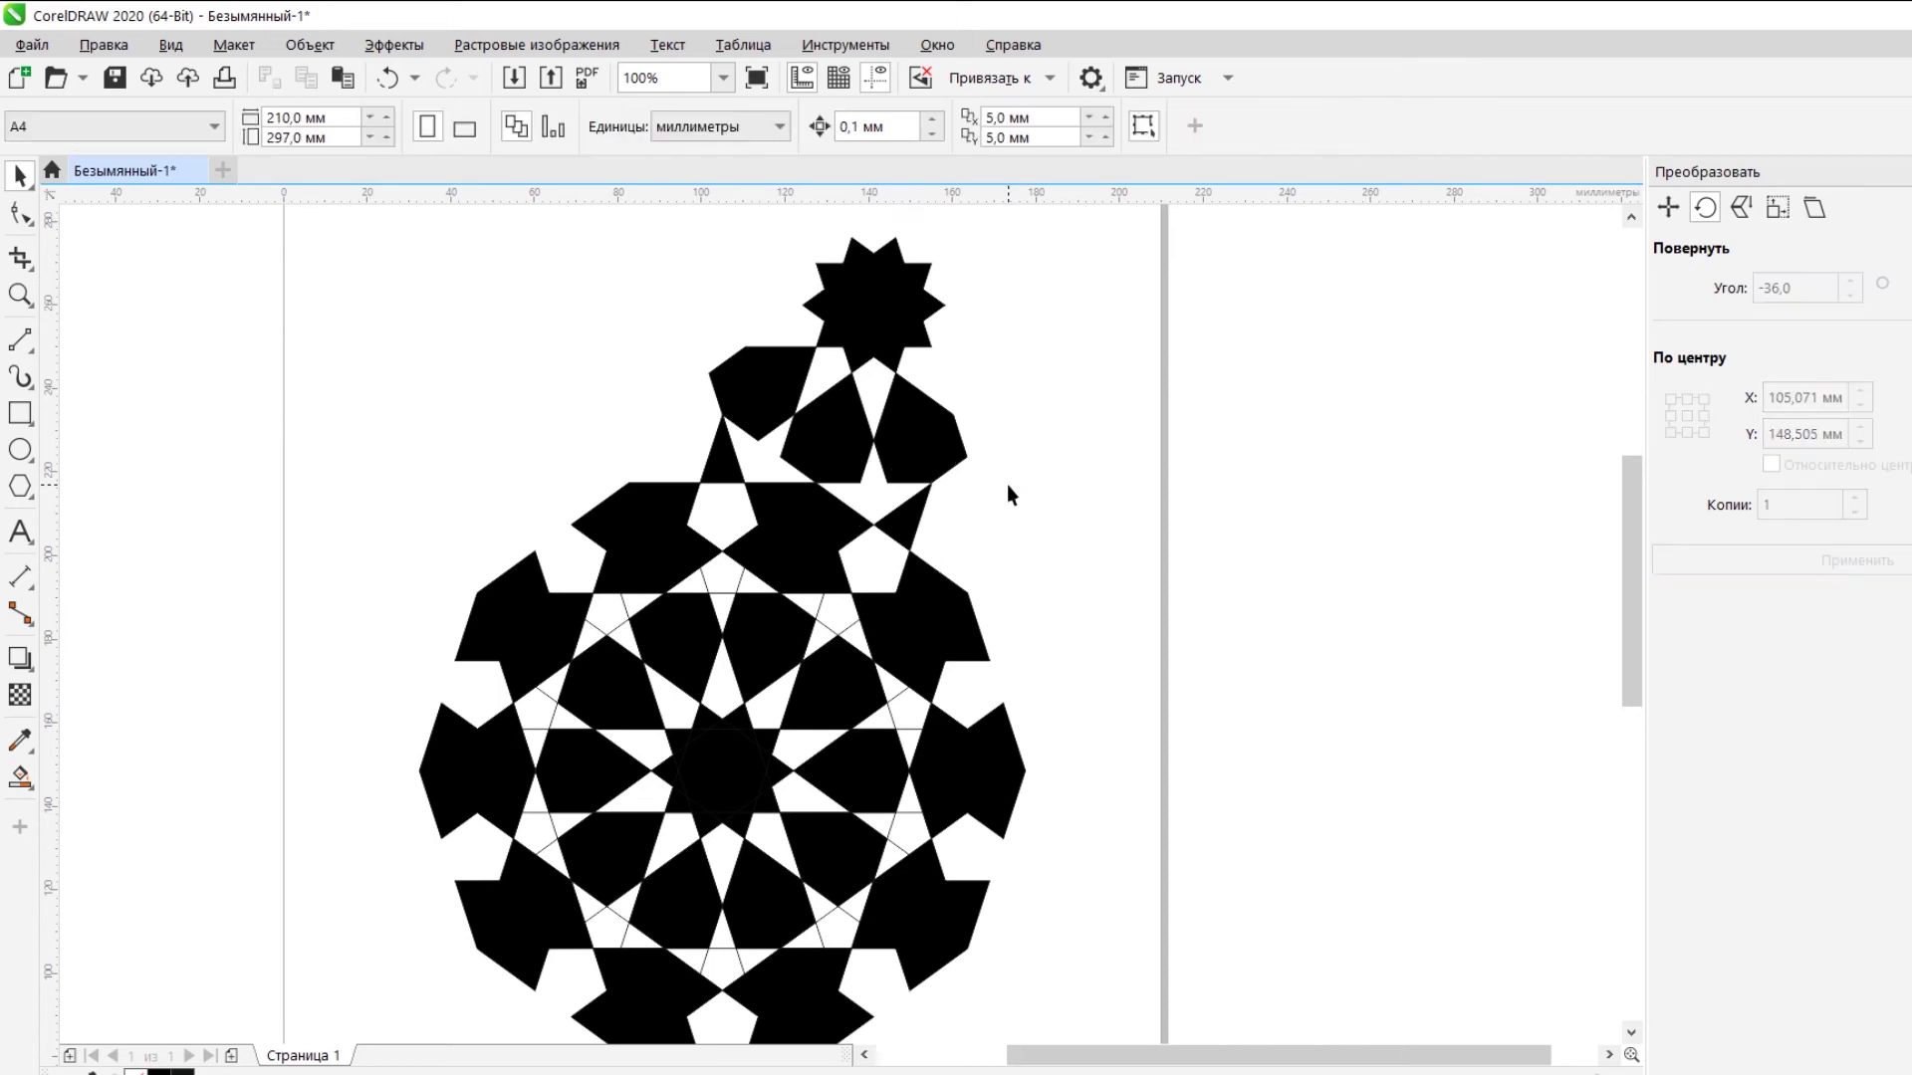
pyautogui.click(723, 456)
pyautogui.keyDown('shift'); pyautogui.click(770, 398); pyautogui.keyUp('shift')
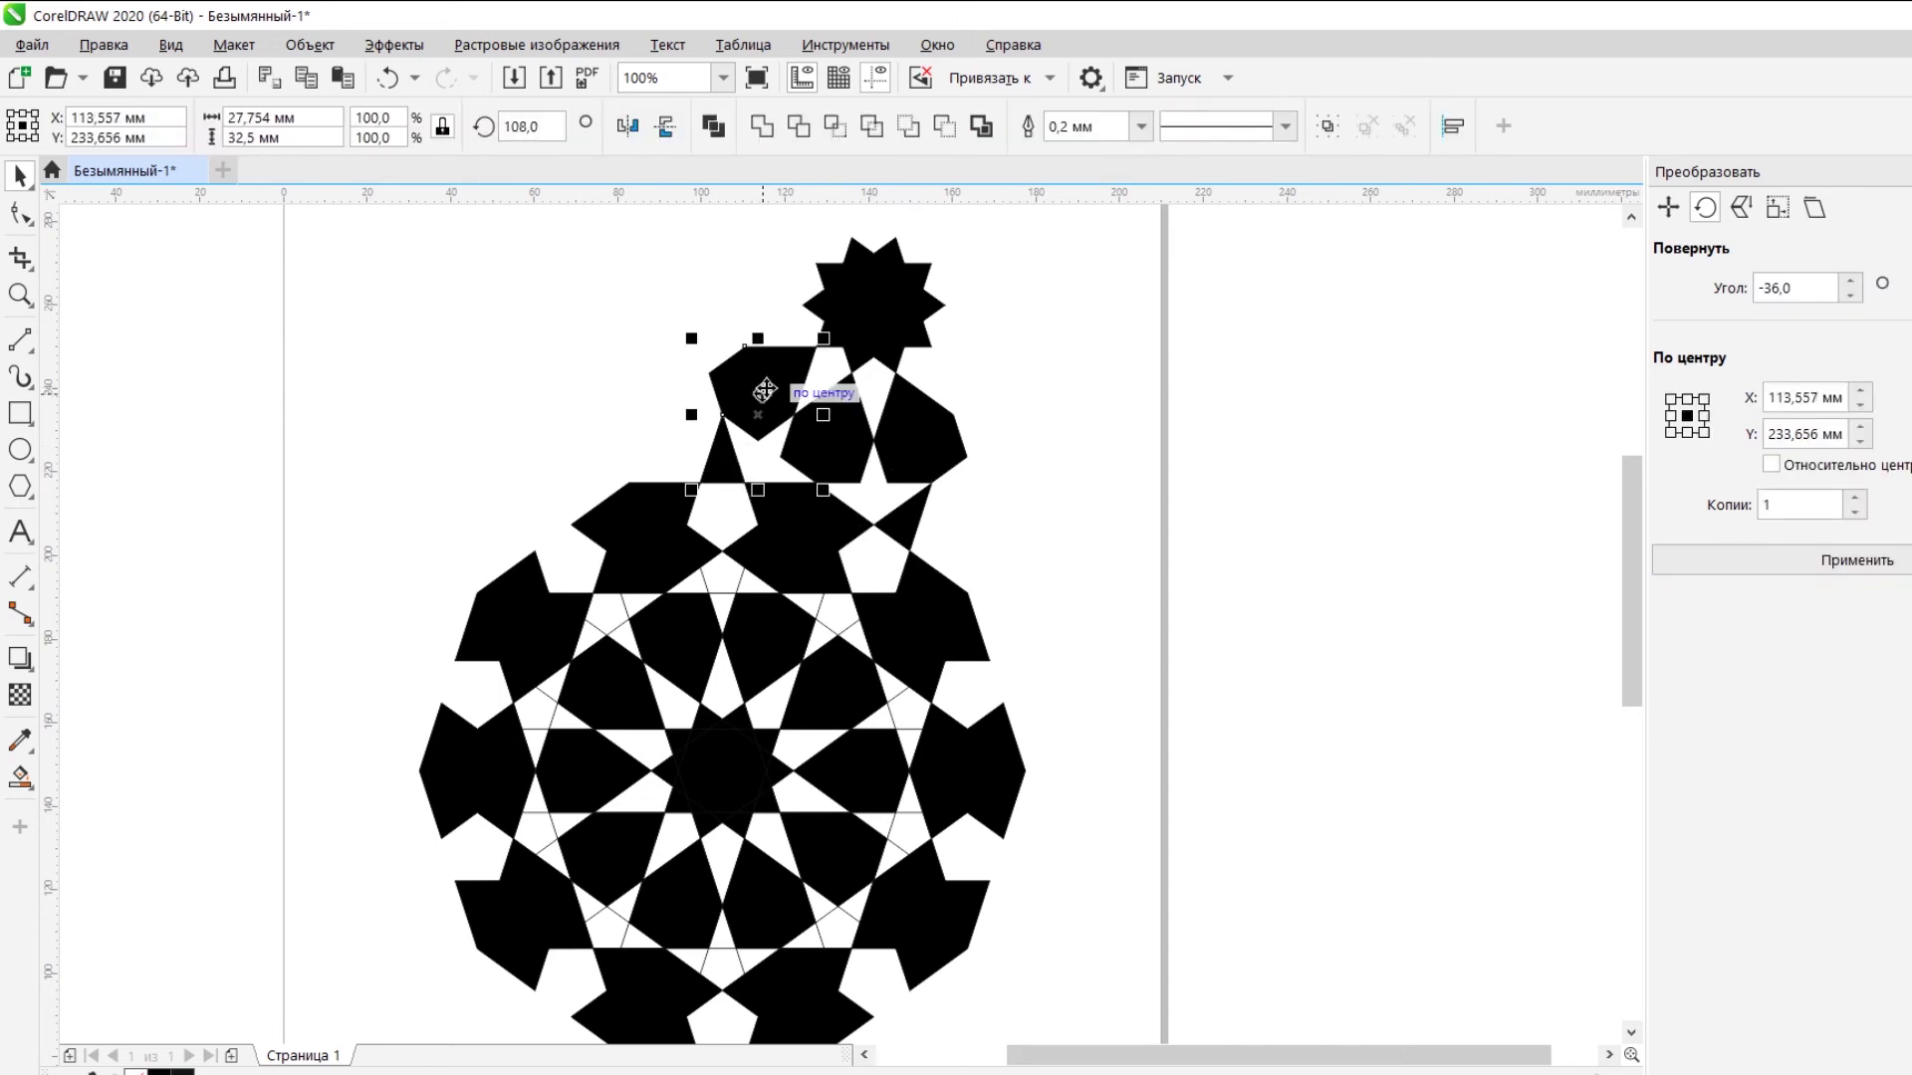
pyautogui.click(762, 127)
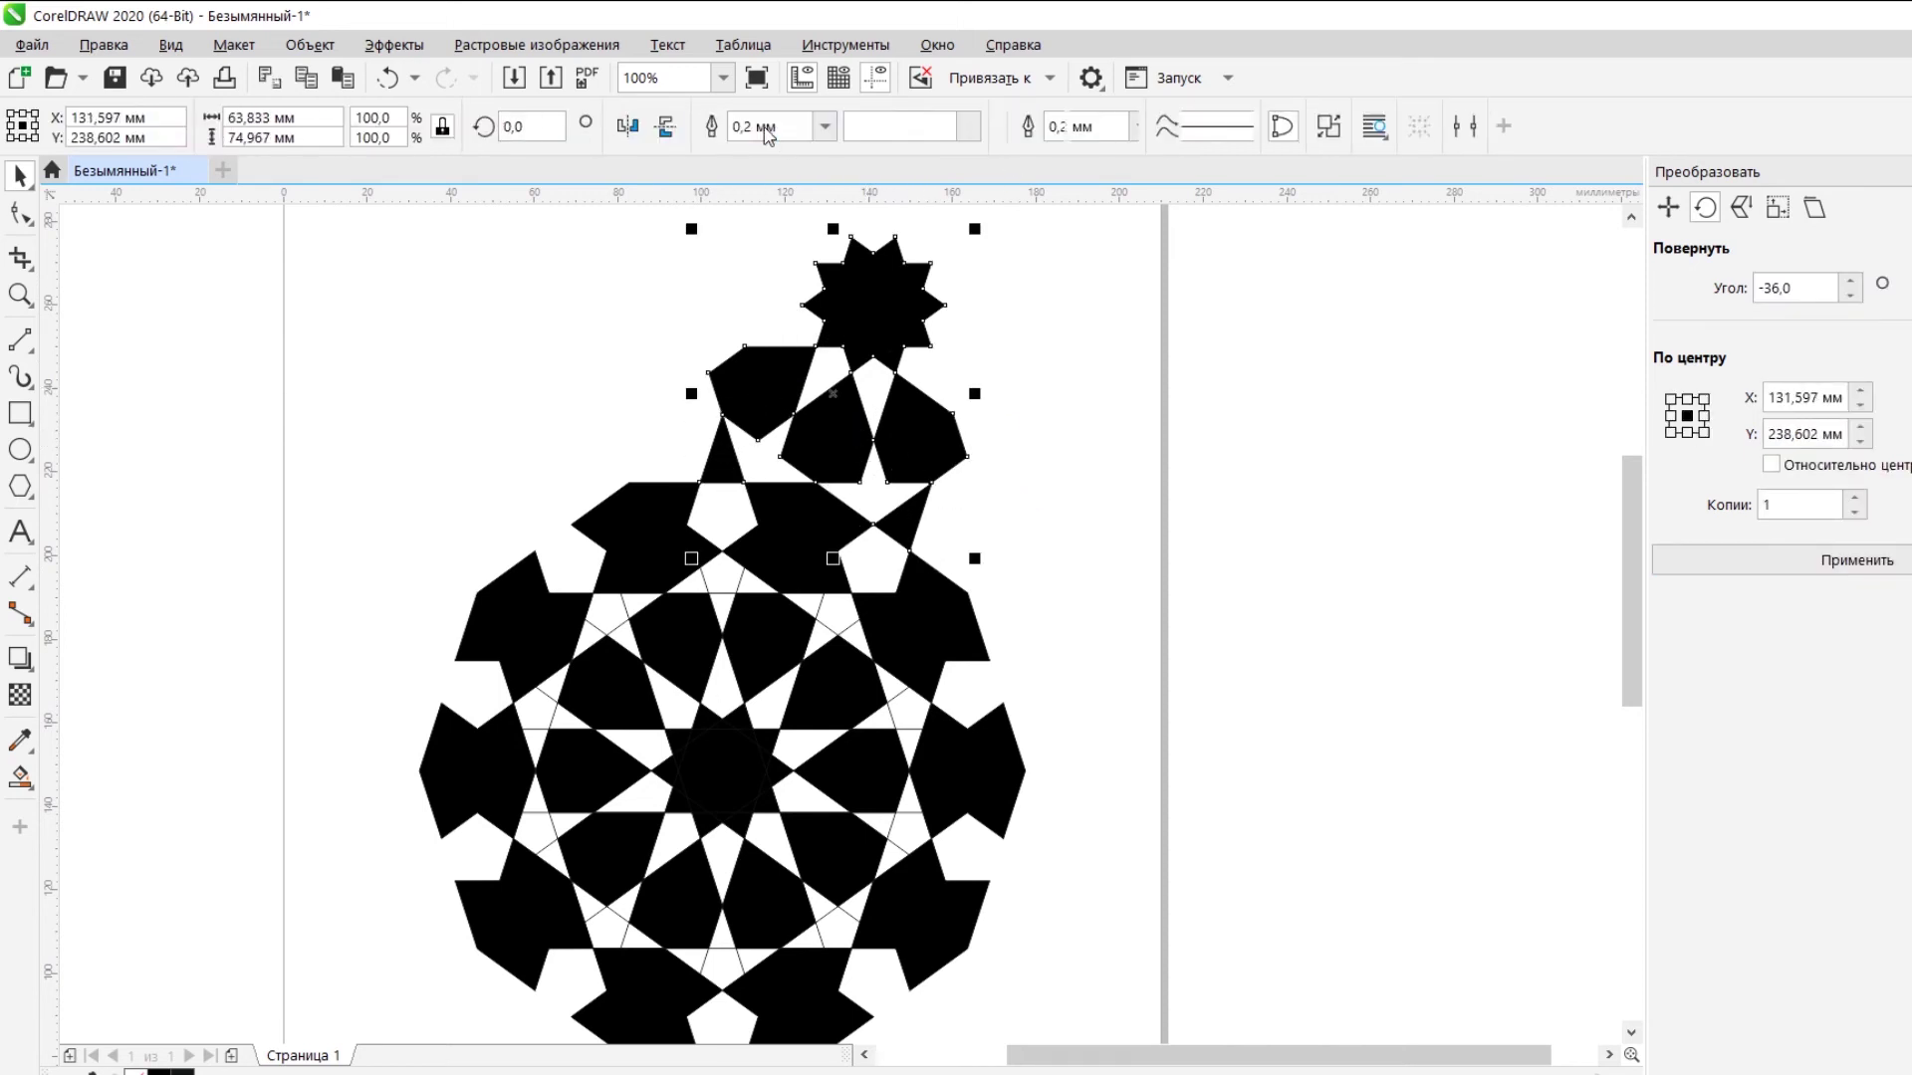
# Rotate the outer star group by 36 degrees about X 105 mm, Y 148.5 mm with 1 copy.
pyautogui.click(873, 350)
pyautogui.moveTo(834, 394); pyautogui.dragTo(722, 770)
pyautogui.doubleClick(1793, 288)
pyautogui.write('36')
pyautogui.click(1821, 561)
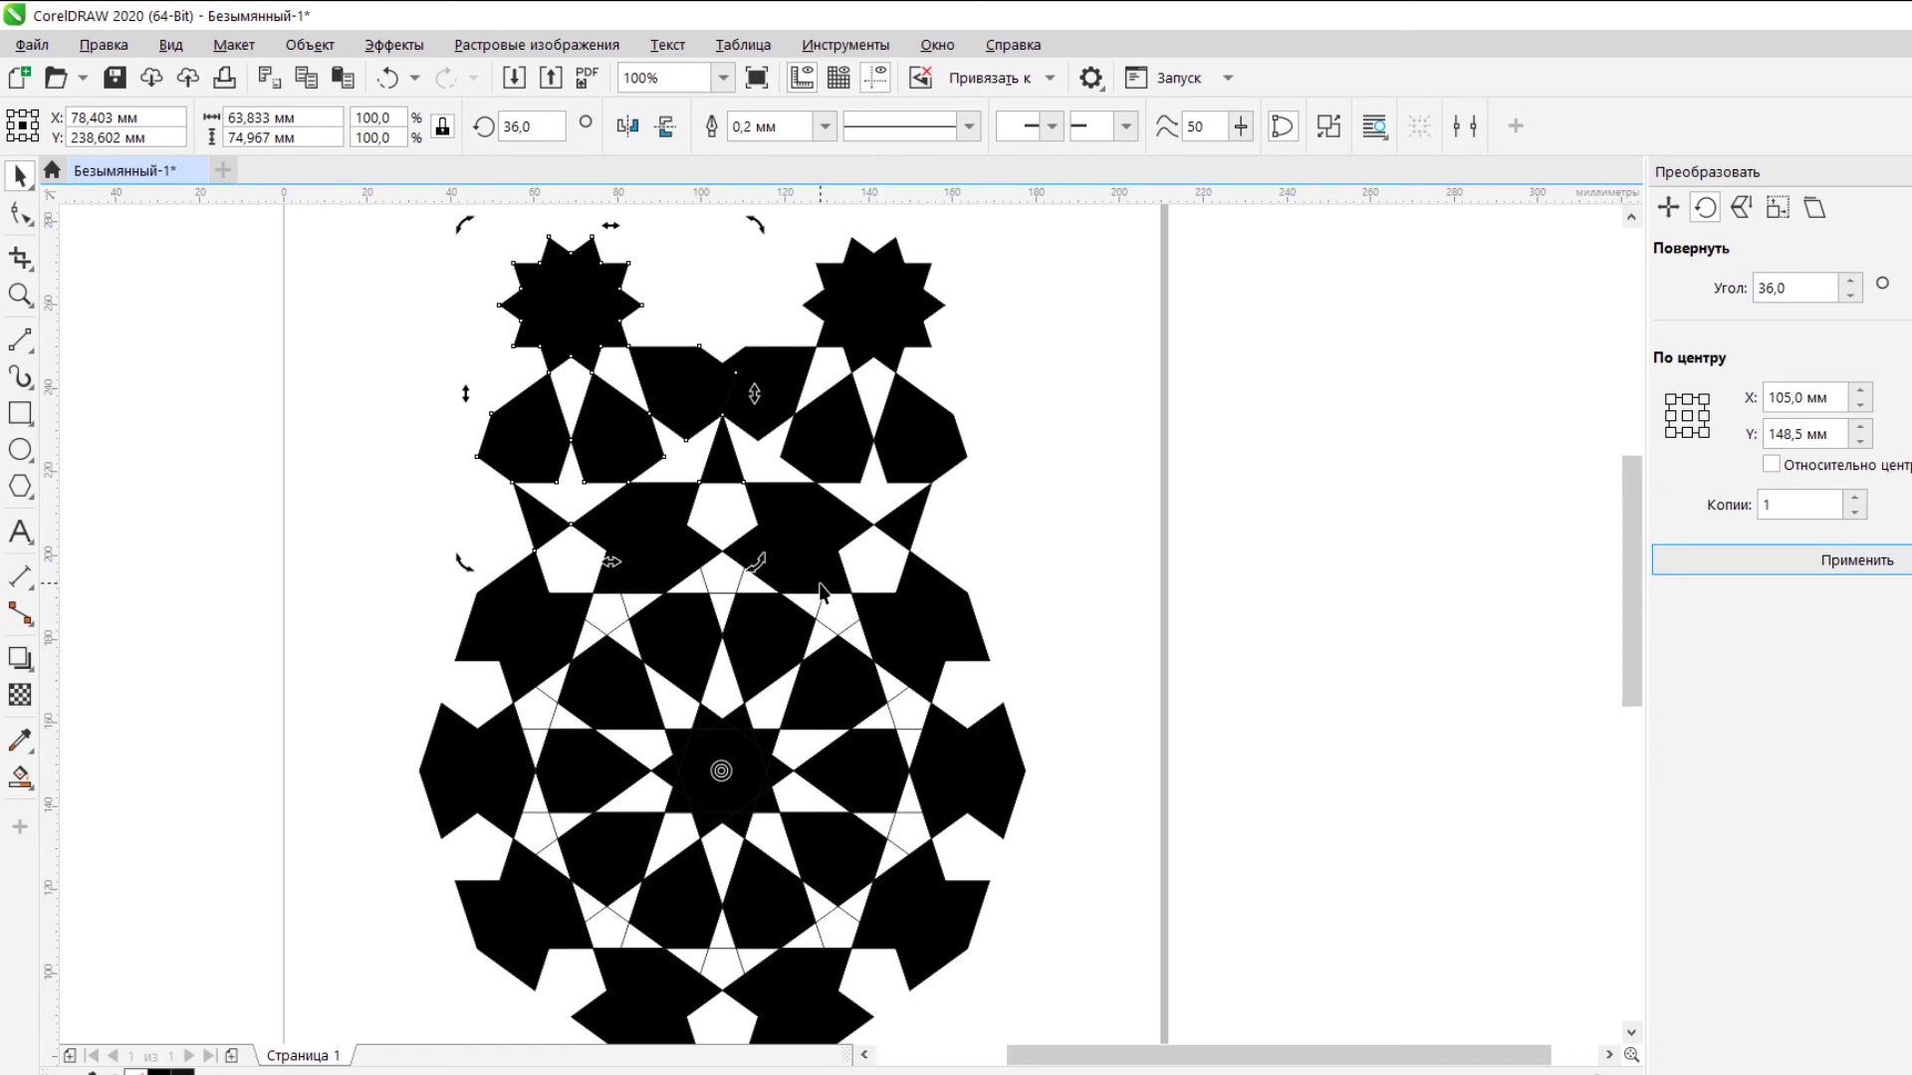
# Undo the rotated copy of the outer star group.
pyautogui.click(1212, 340)
pyautogui.click(682, 410)
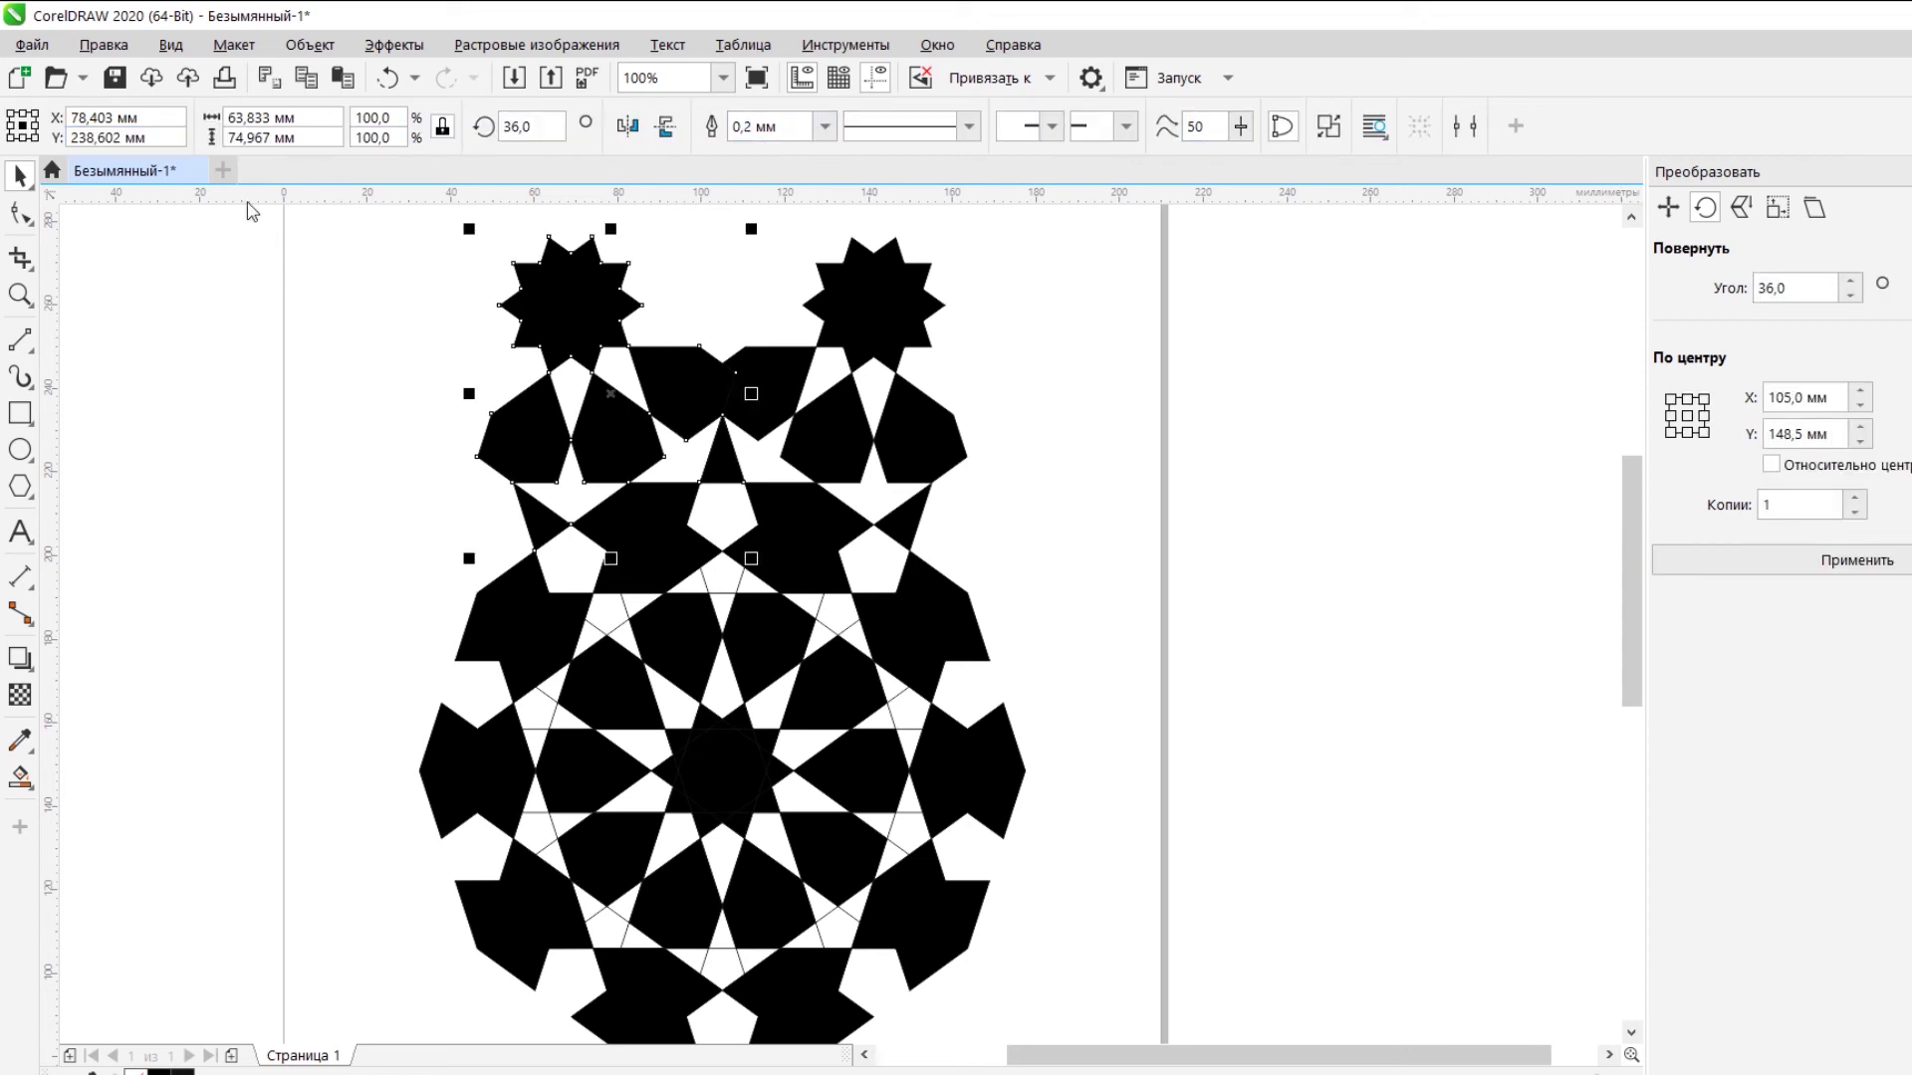
pyautogui.click(795, 378)
pyautogui.press('F10')
pyautogui.scroll(1, 683, 354)
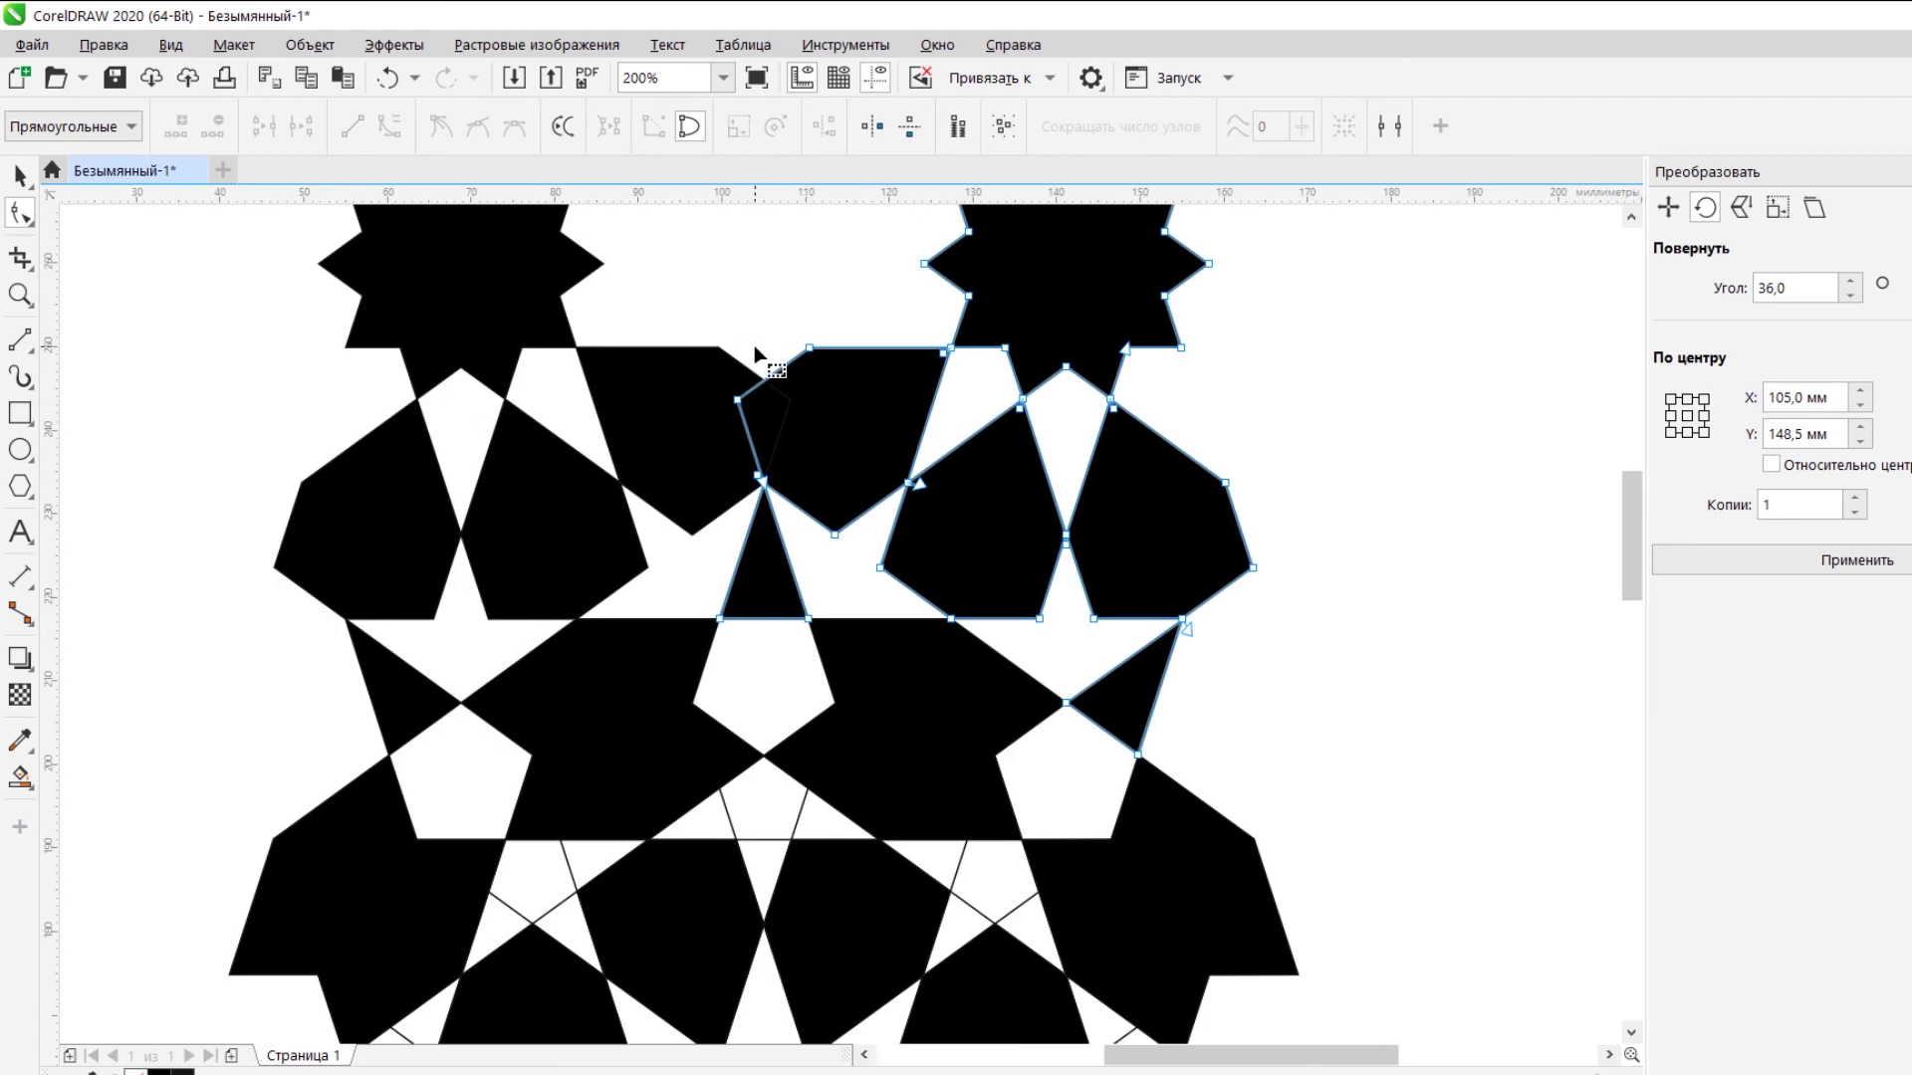
pyautogui.press('space')
pyautogui.click(721, 384)
pyautogui.scroll(-1, 833, 427)
pyautogui.click(593, 465)
pyautogui.press('F10')
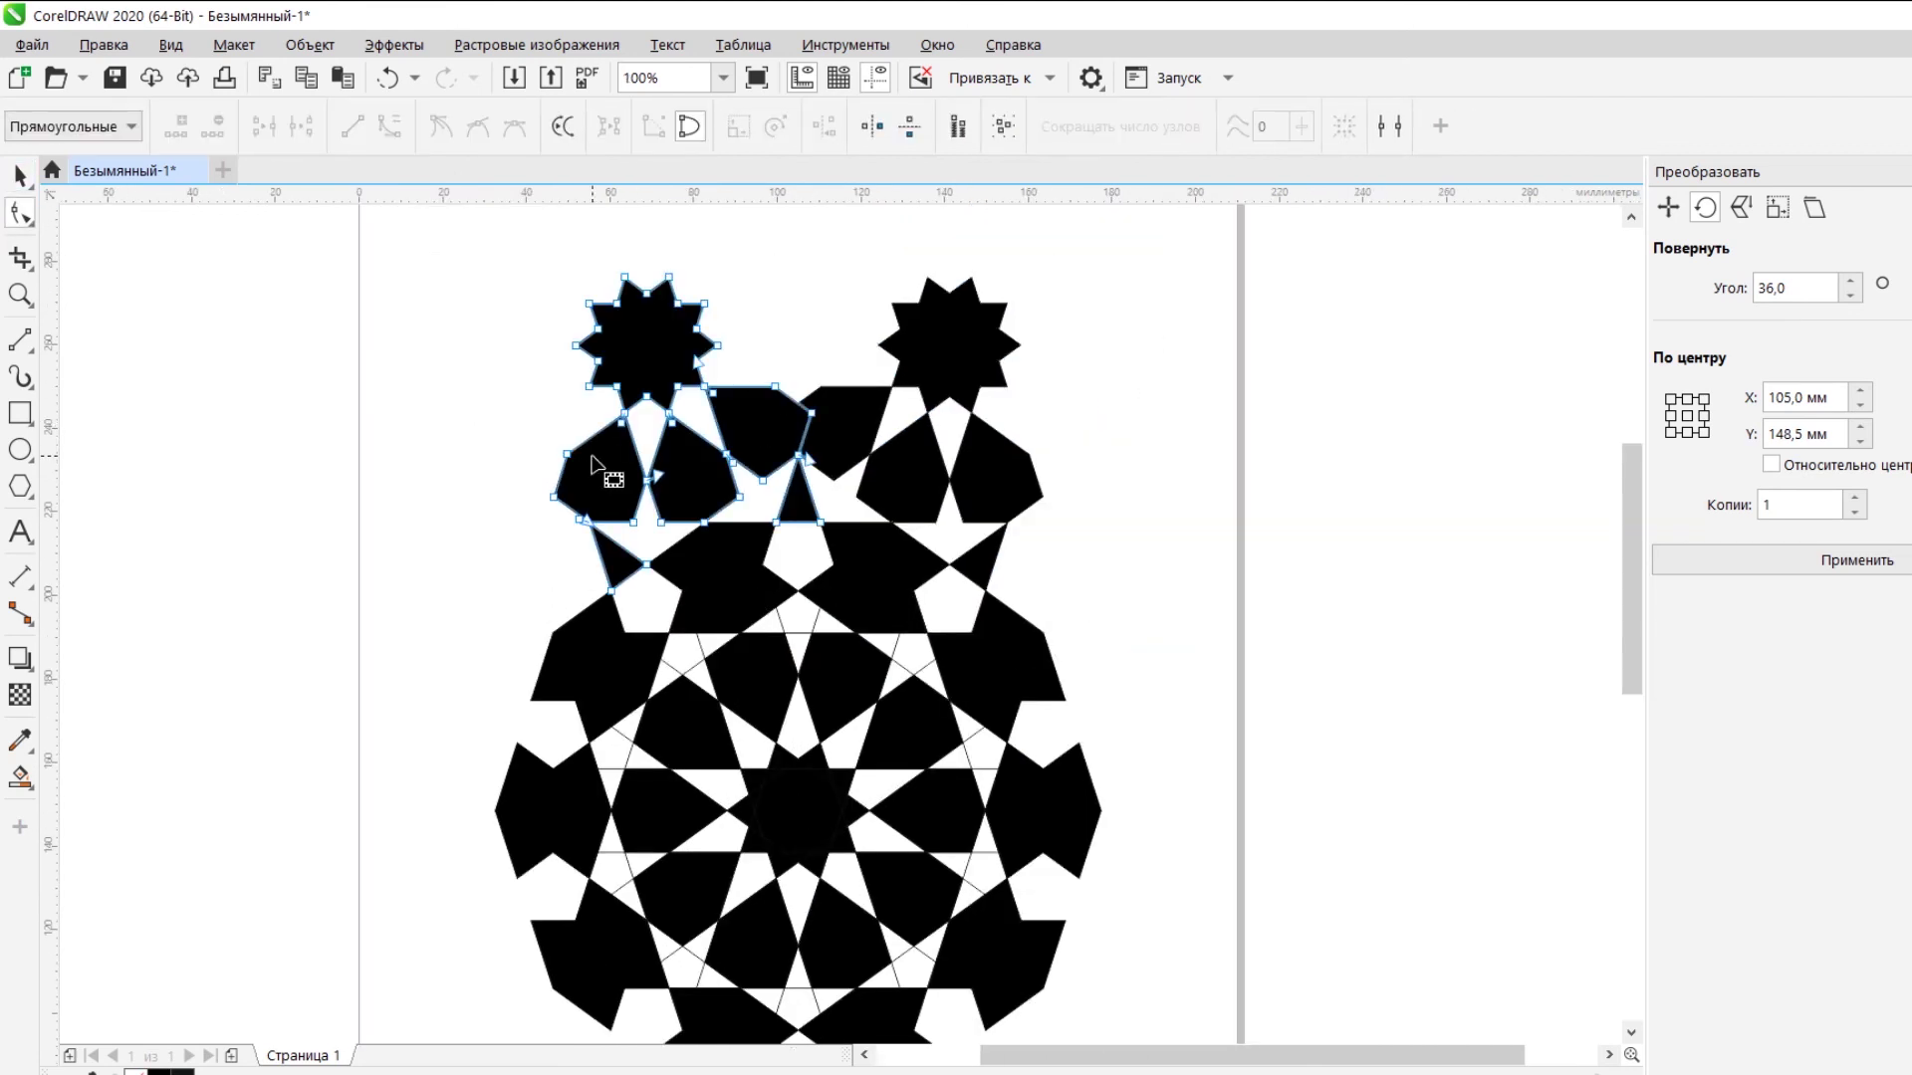
pyautogui.scroll(3, 631, 435)
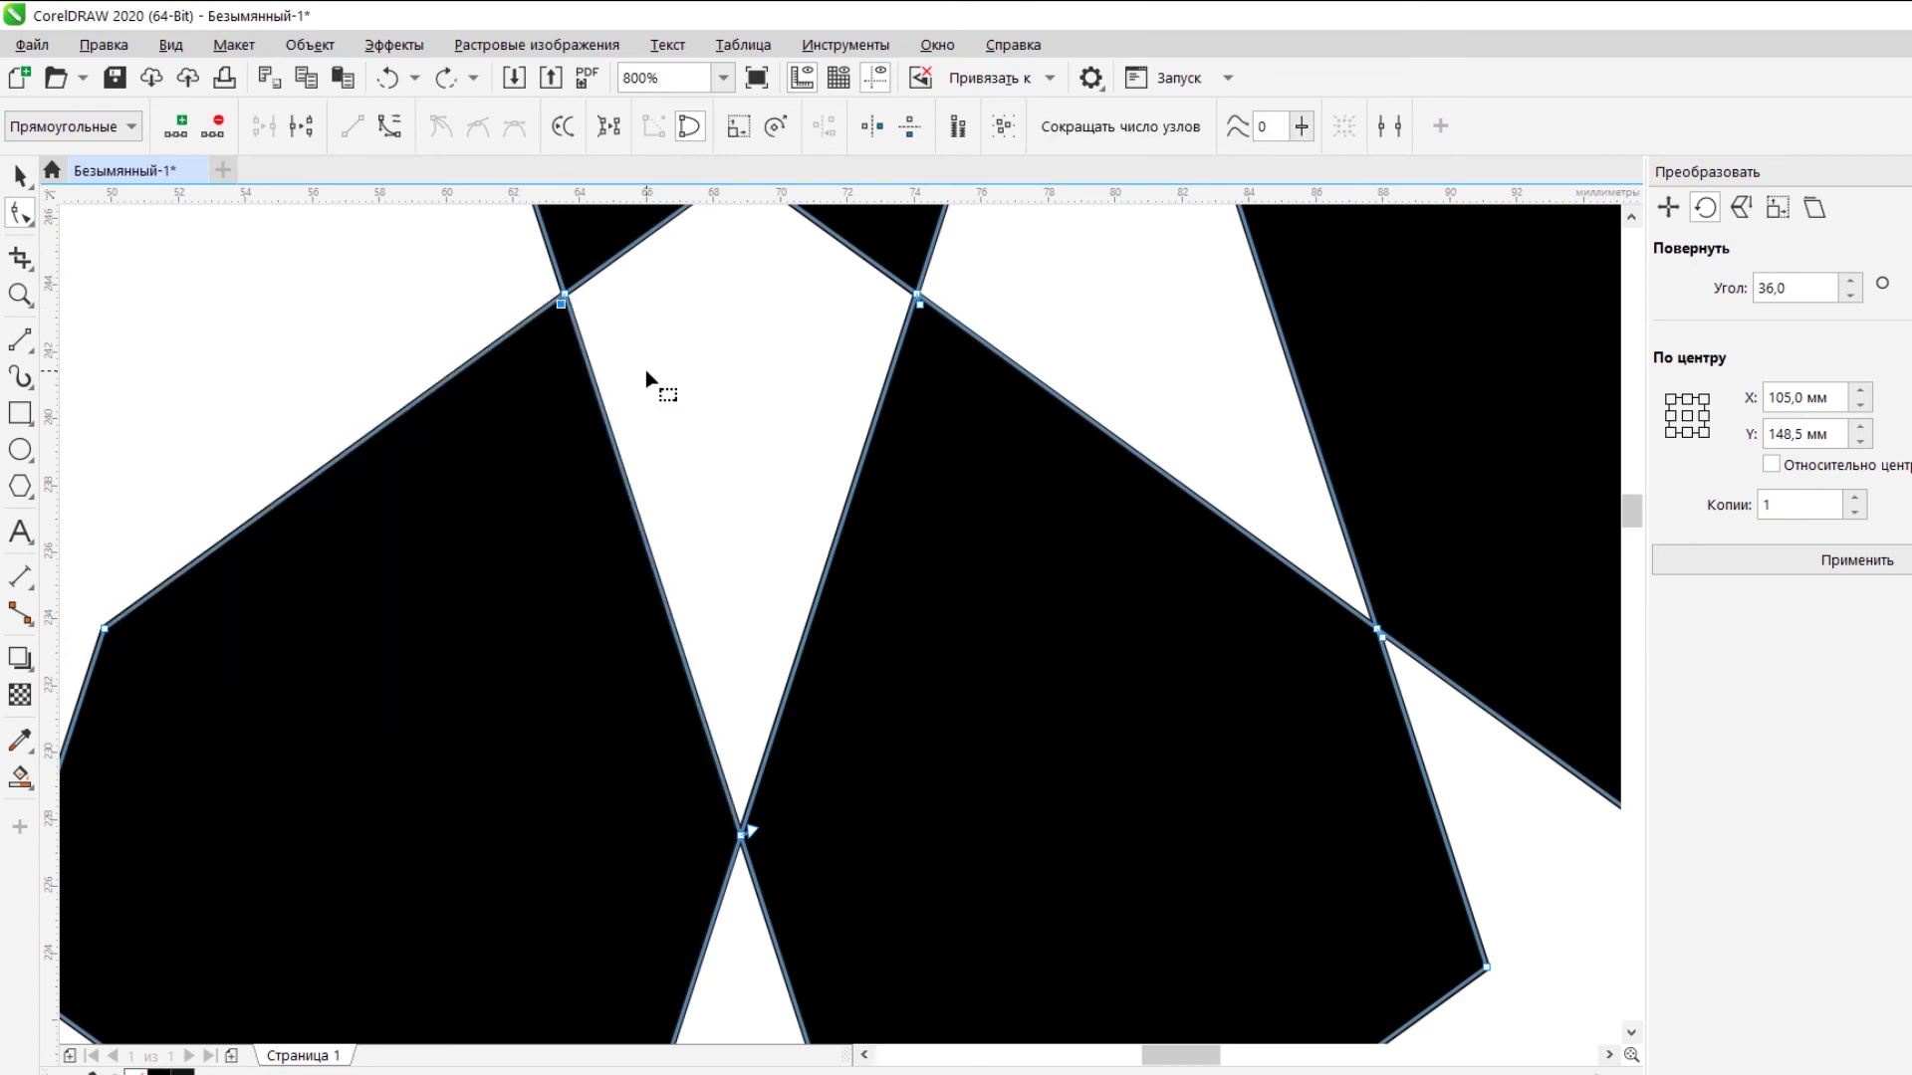
pyautogui.scroll(-4, 645, 370)
pyautogui.scroll(1, 647, 368)
pyautogui.hotkey('ctrl', 'z')
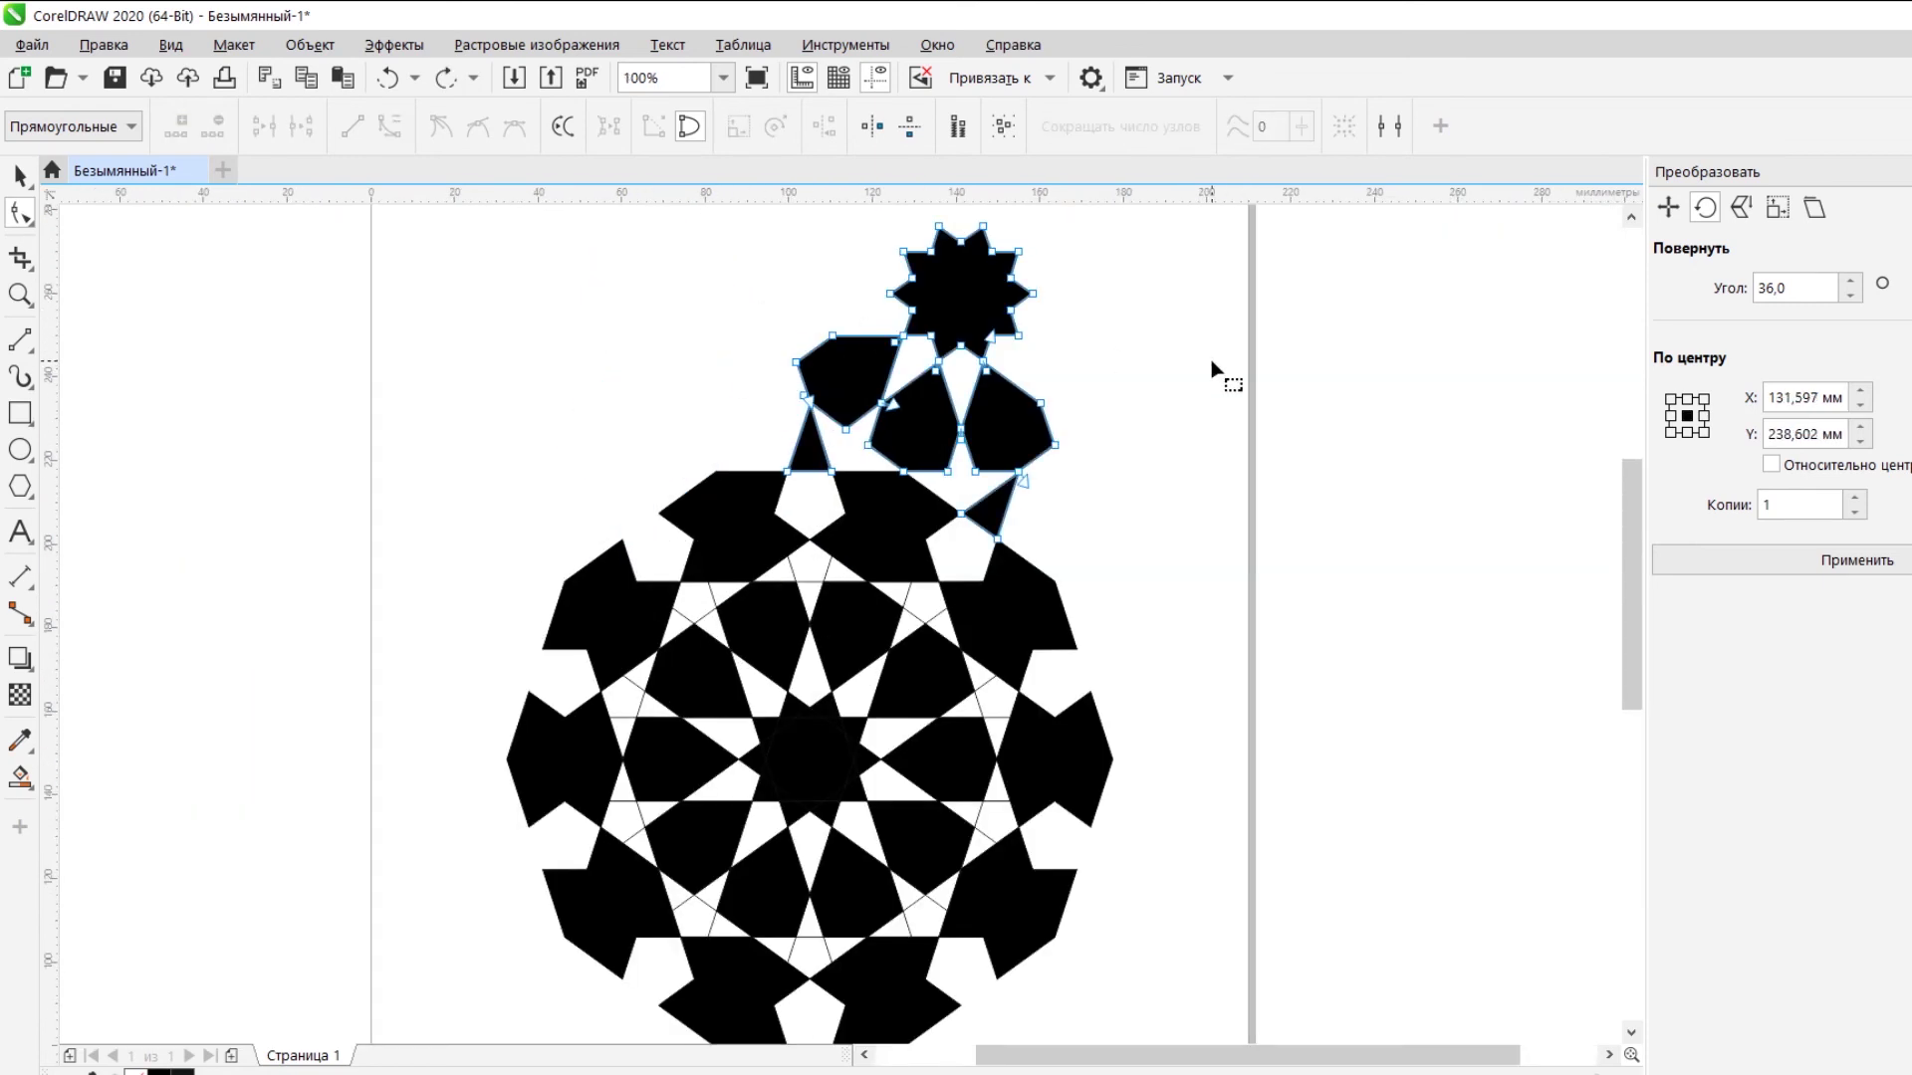
# Group the outer star with its kites and triangles and rotate it 36 degrees about the page centre with 1 copy.
pyautogui.click(21, 179)
pyautogui.click(1328, 127)
pyautogui.click(997, 476)
pyautogui.moveTo(920, 383); pyautogui.dragTo(808, 759)
pyautogui.click(1773, 560)
# Ungroup both outer star groups and weld the two overlapping kites between them into one shape.
pyautogui.click(1014, 127)
pyautogui.click(979, 279)
pyautogui.click(1014, 127)
pyautogui.click(1113, 386)
pyautogui.scroll(1, 852, 384)
pyautogui.click(846, 397)
pyautogui.keyDown('shift'); pyautogui.click(685, 399); pyautogui.keyUp('shift')
pyautogui.click(760, 125)
# Delete the small black triangle below the welded kites and the pattern's thin construction lines.
pyautogui.click(771, 508)
pyautogui.press('Delete')
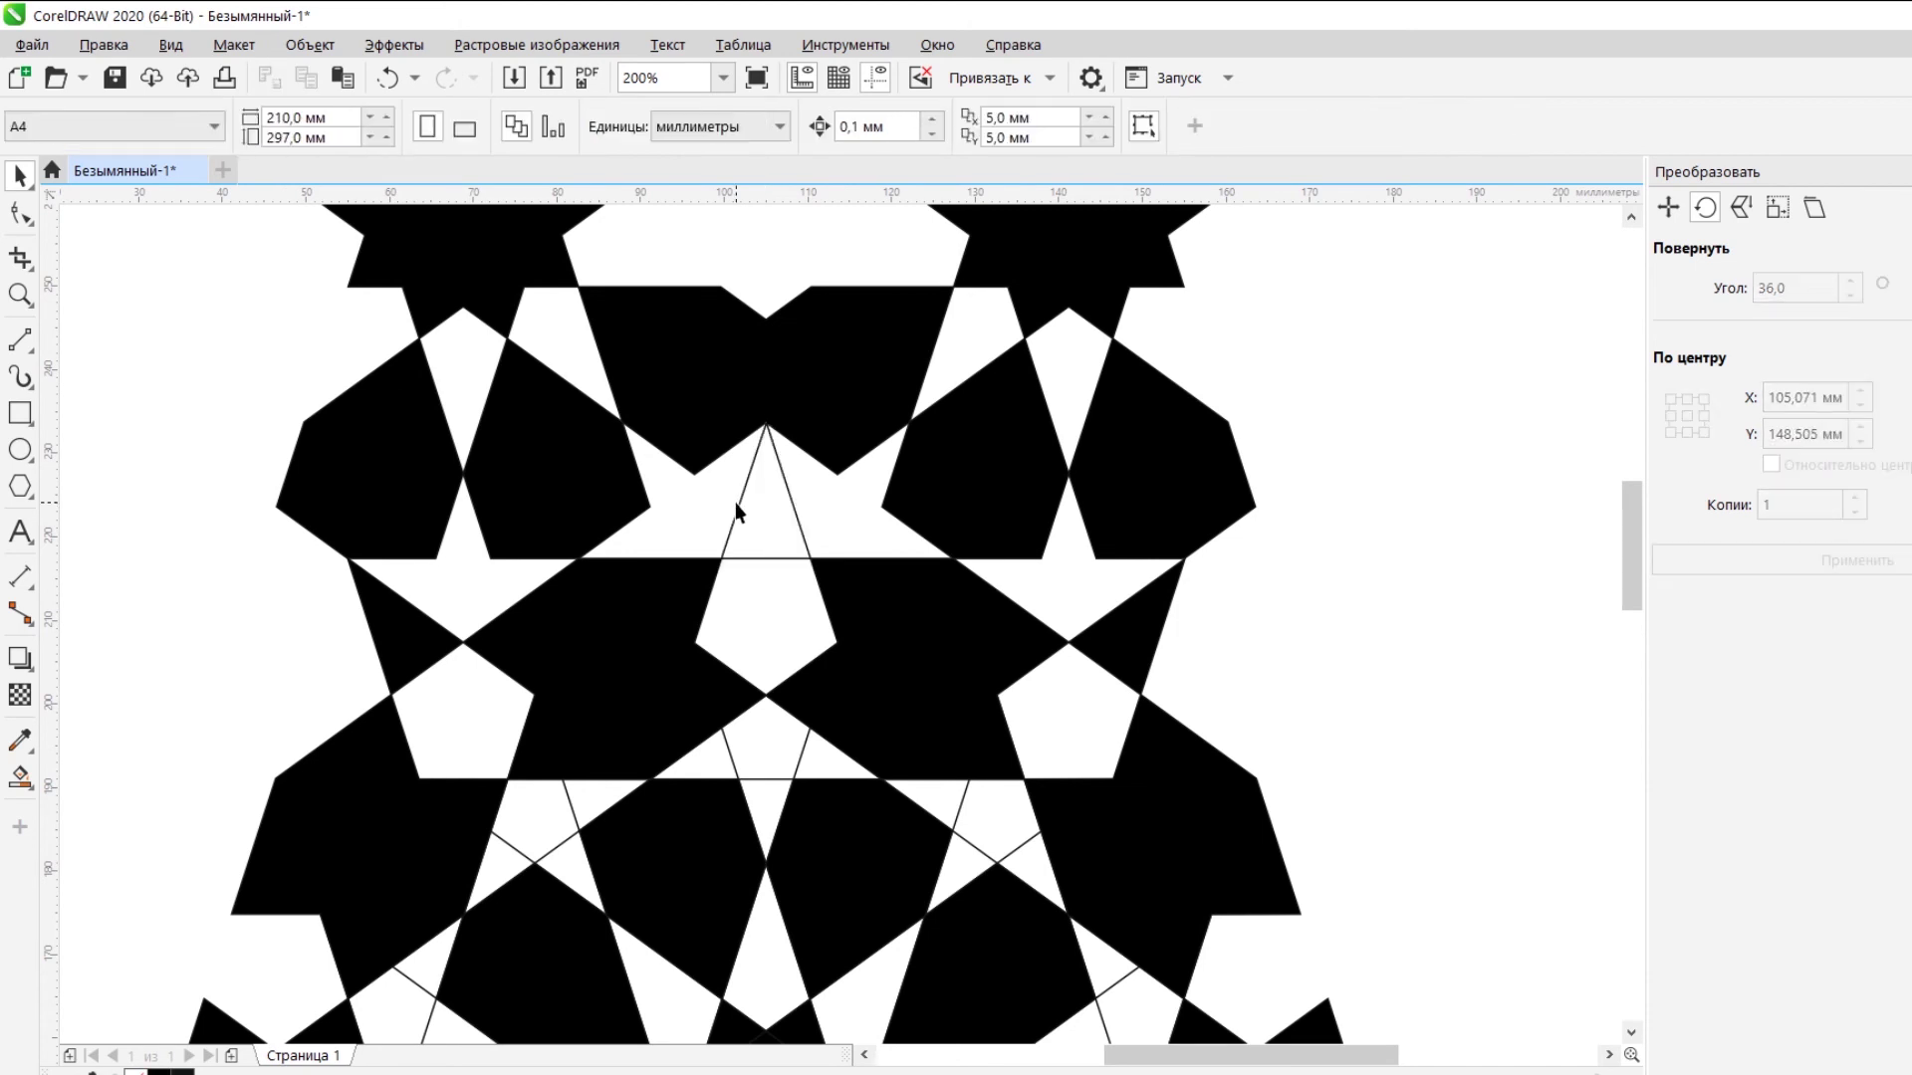
pyautogui.scroll(-1, 796, 782)
pyautogui.scroll(1, 806, 508)
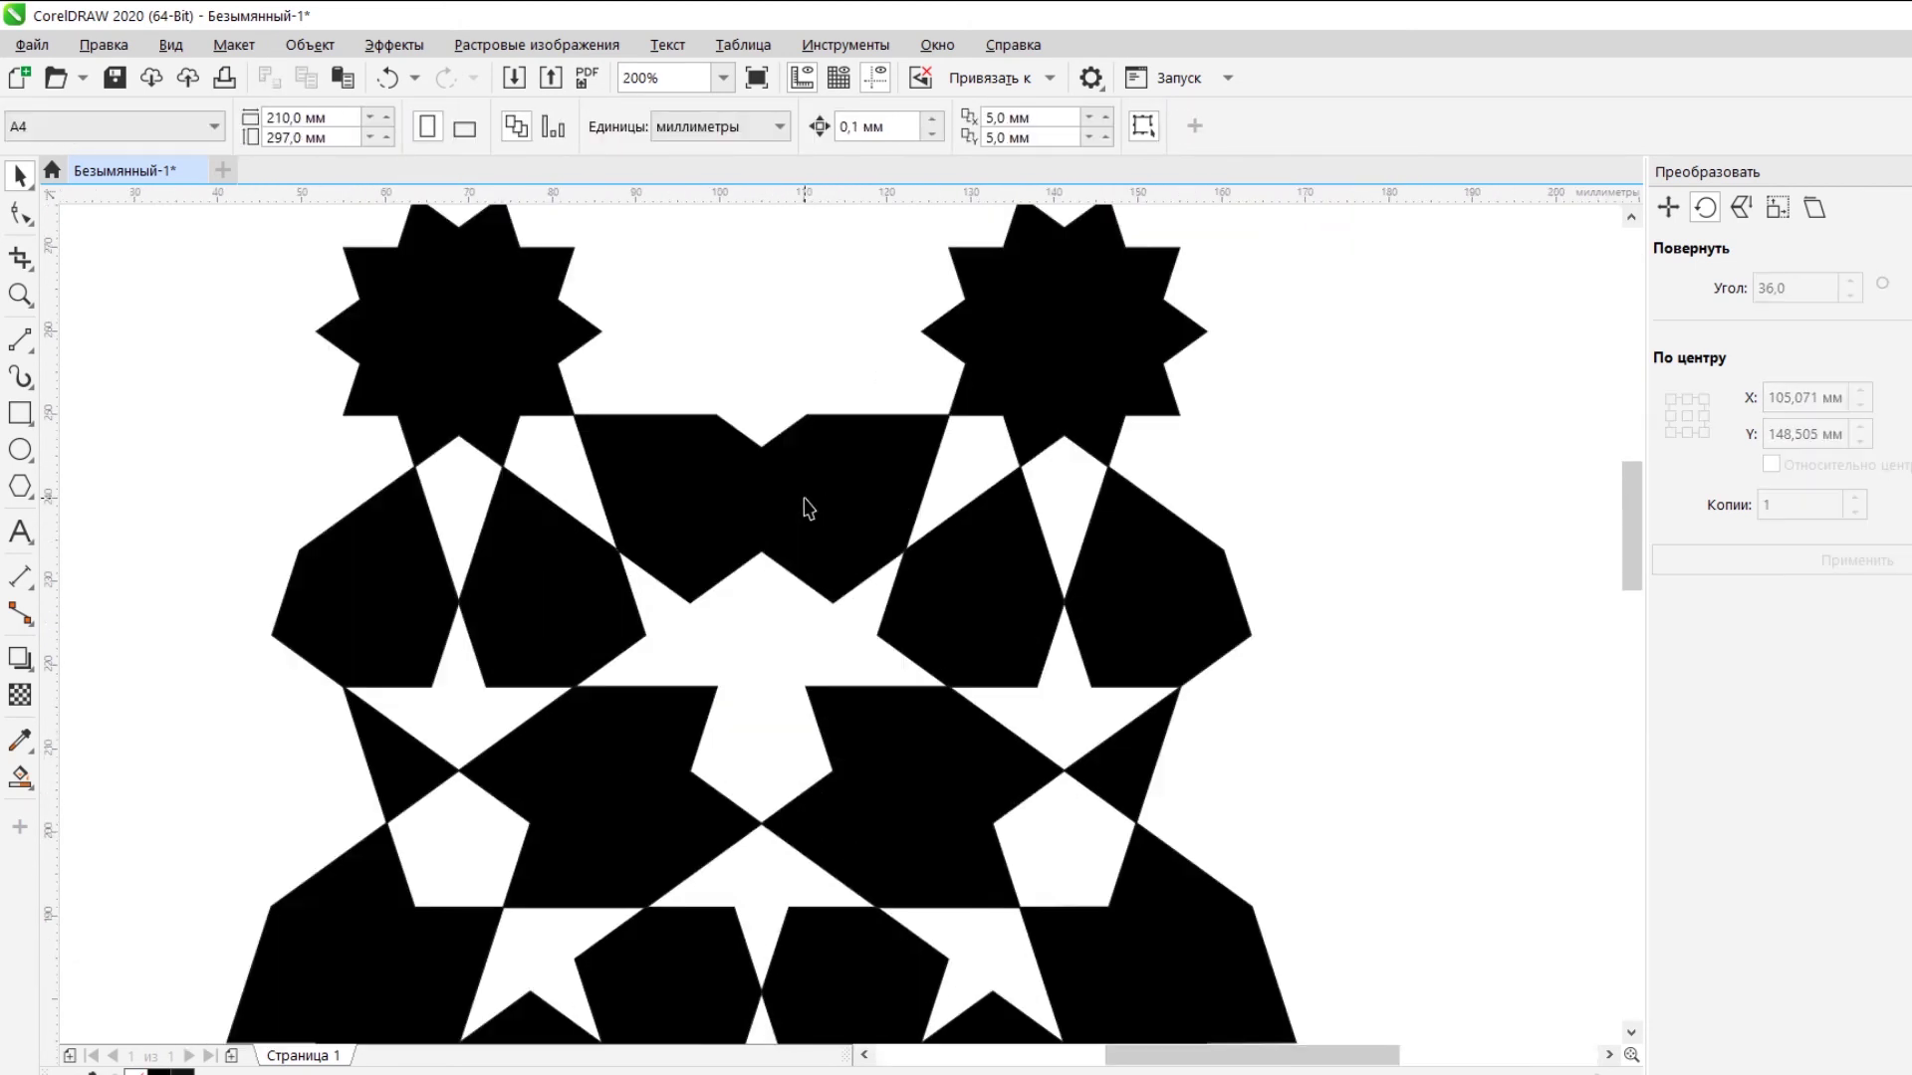
# Rotate the right small triangle by 36 degrees about X 105 mm, Y 148.5 mm with 1 copy.
pyautogui.click(1105, 770)
pyautogui.click(1103, 770)
pyautogui.scroll(-1, 1102, 770)
pyautogui.click(1713, 561)
pyautogui.scroll(1, 957, 682)
pyautogui.click(919, 444)
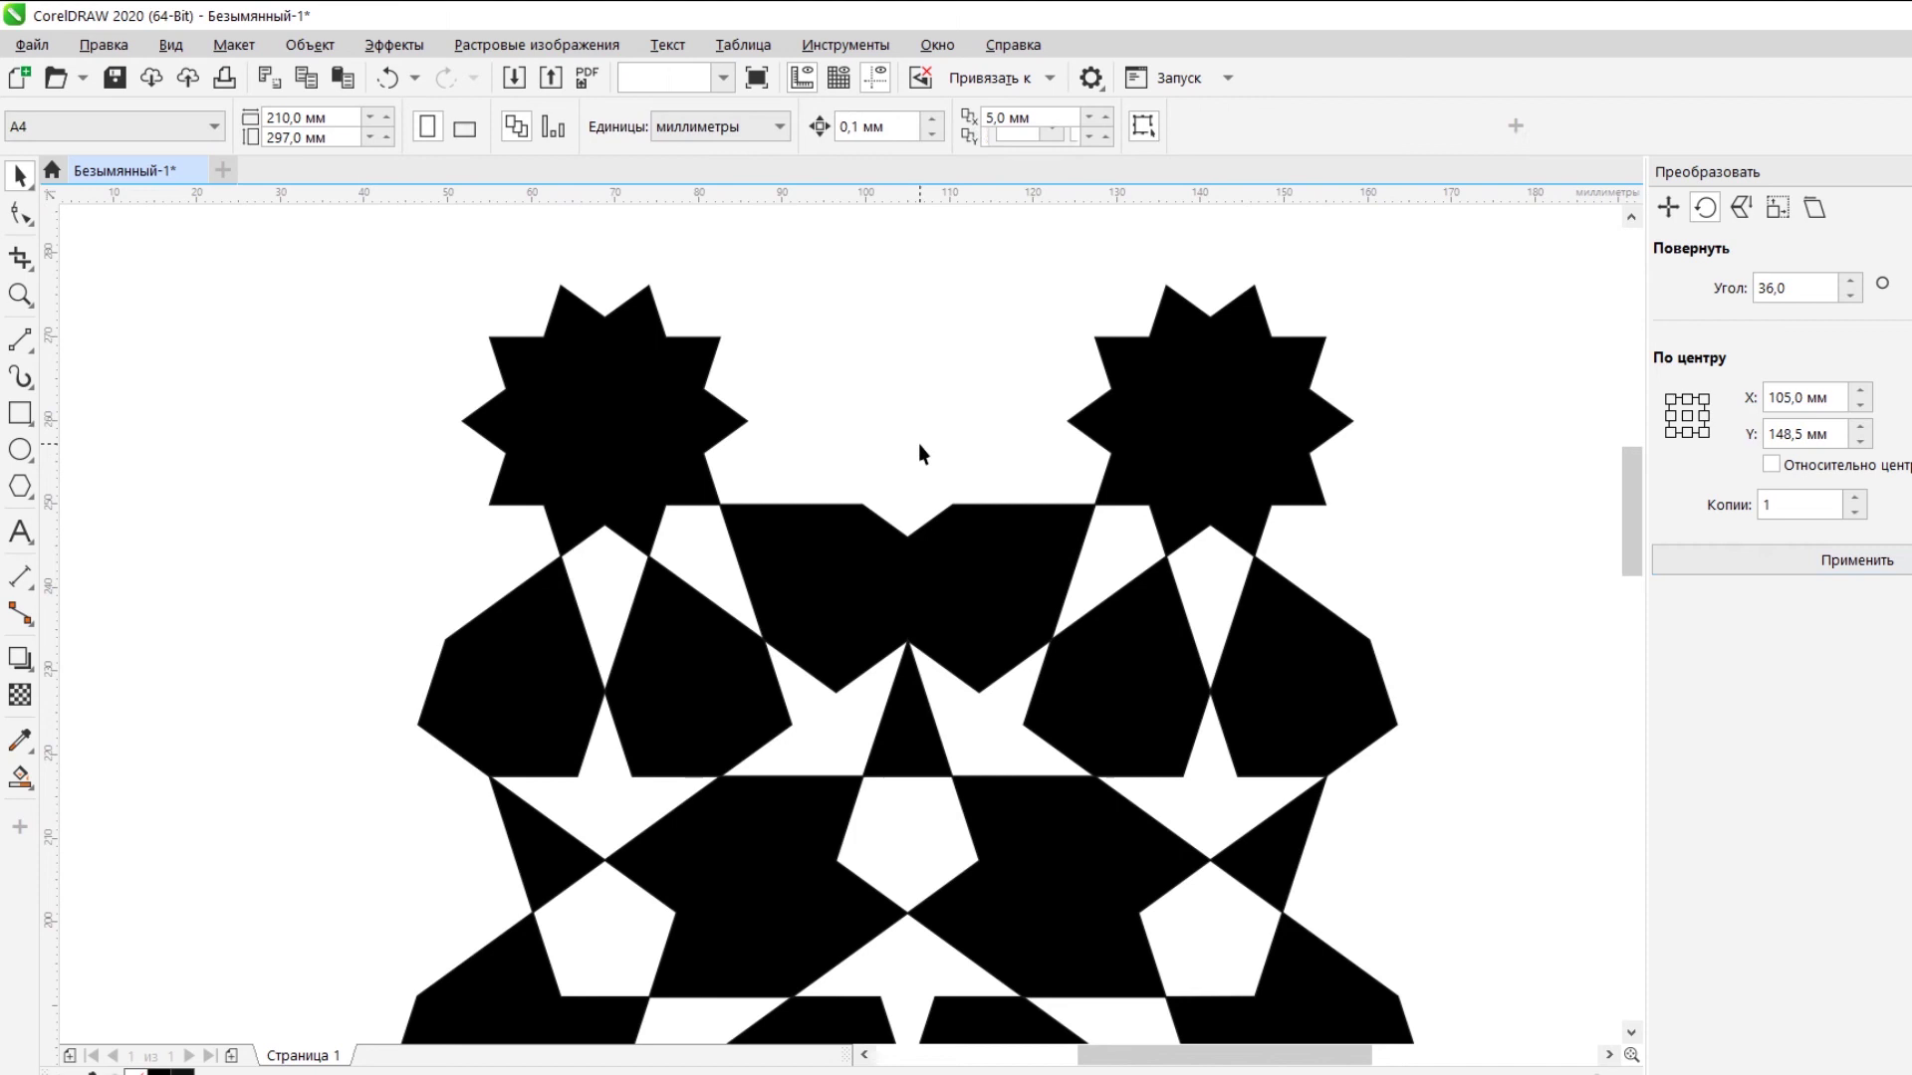
# Rotate the left star's lower-right kite by 72 degrees about the star centre, X 68.802 mm, Y 259.906 mm, with 1 copy.
pyautogui.click(681, 688)
pyautogui.click(681, 687)
pyautogui.click(604, 422)
pyautogui.click(701, 667)
pyautogui.click(1804, 291)
pyautogui.write('*2')
pyautogui.click(1809, 562)
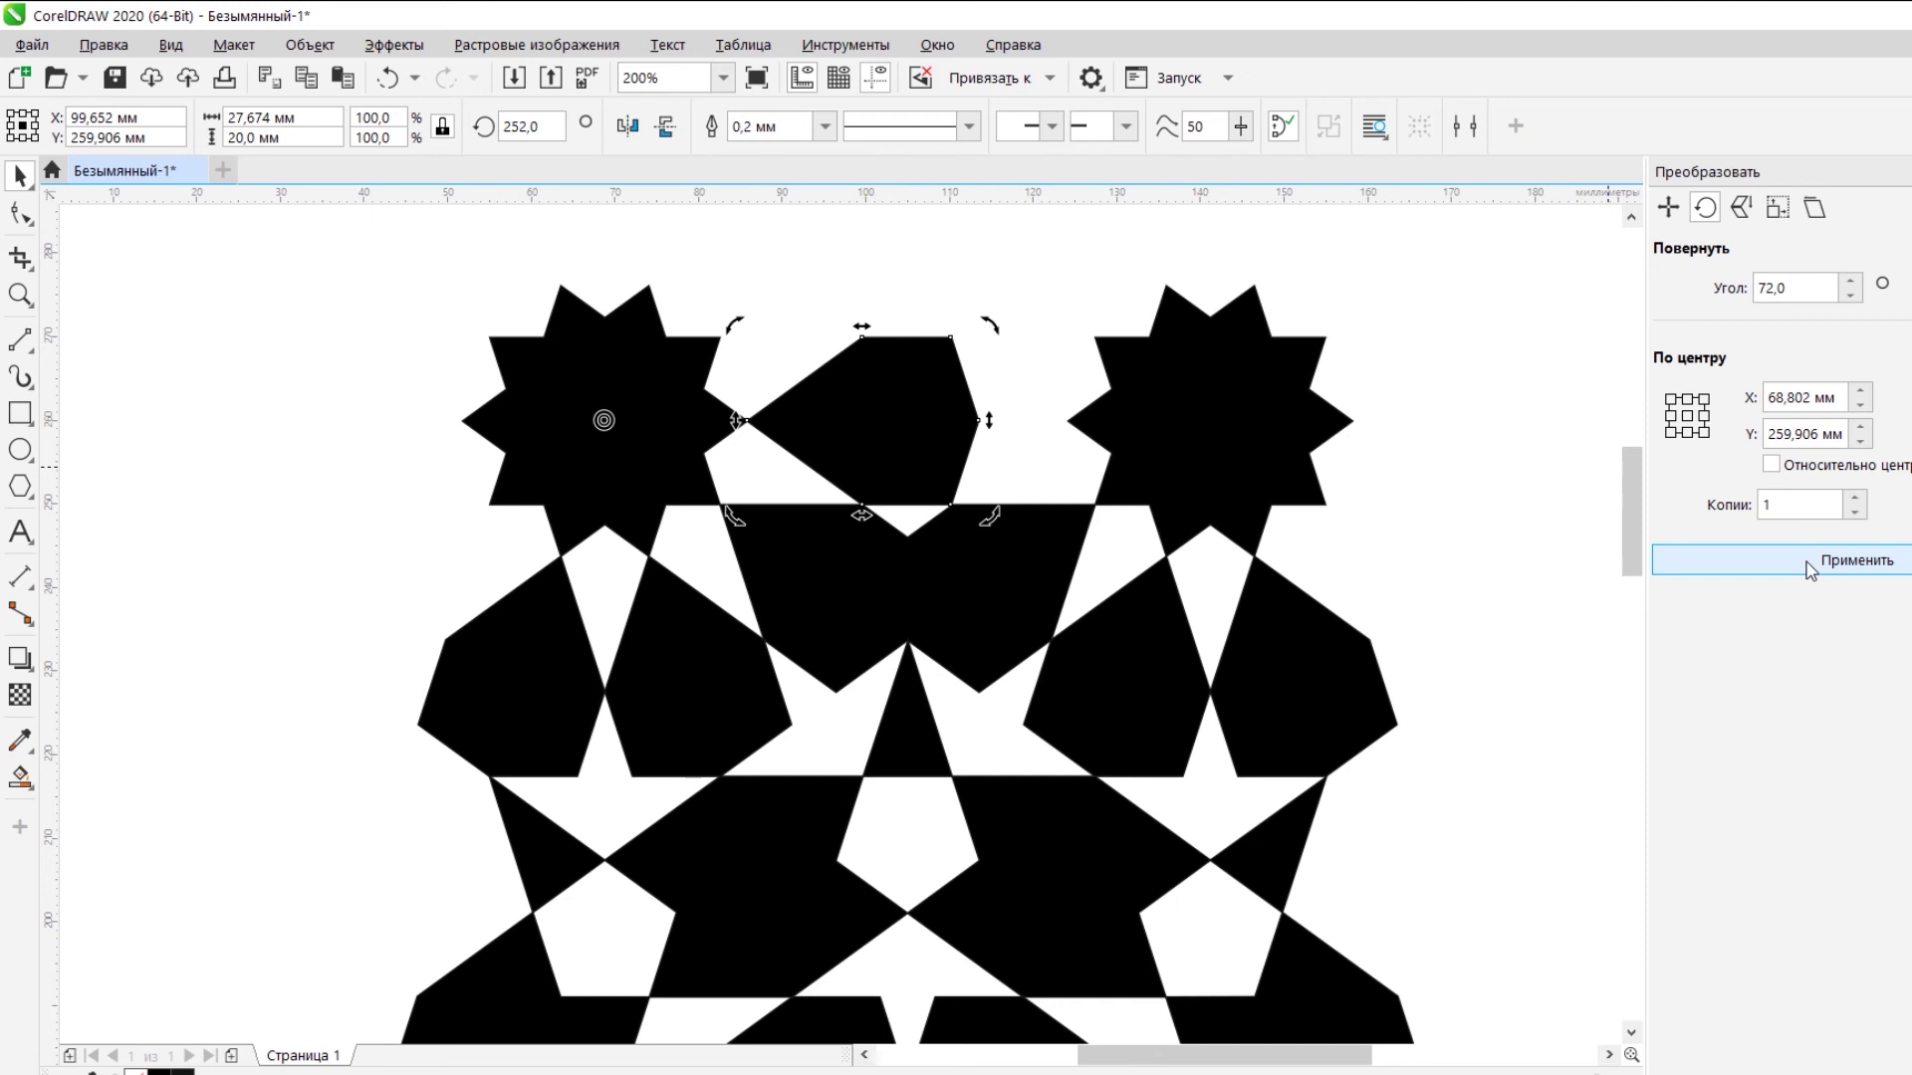
# Rotate the new kite beside the left star by 36 degrees about the same star centre with 1 copy.
pyautogui.doubleClick(1822, 279)
pyautogui.write('36')
pyautogui.click(1810, 561)
# Delete the outer nodes of the horizontal kite beside the left star to reduce it to a triangle.
pyautogui.scroll(-2, 1085, 360)
pyautogui.scroll(2, 973, 553)
pyautogui.click(973, 554)
pyautogui.press('F10')
pyautogui.doubleClick(1090, 574)
pyautogui.doubleClick(1065, 490)
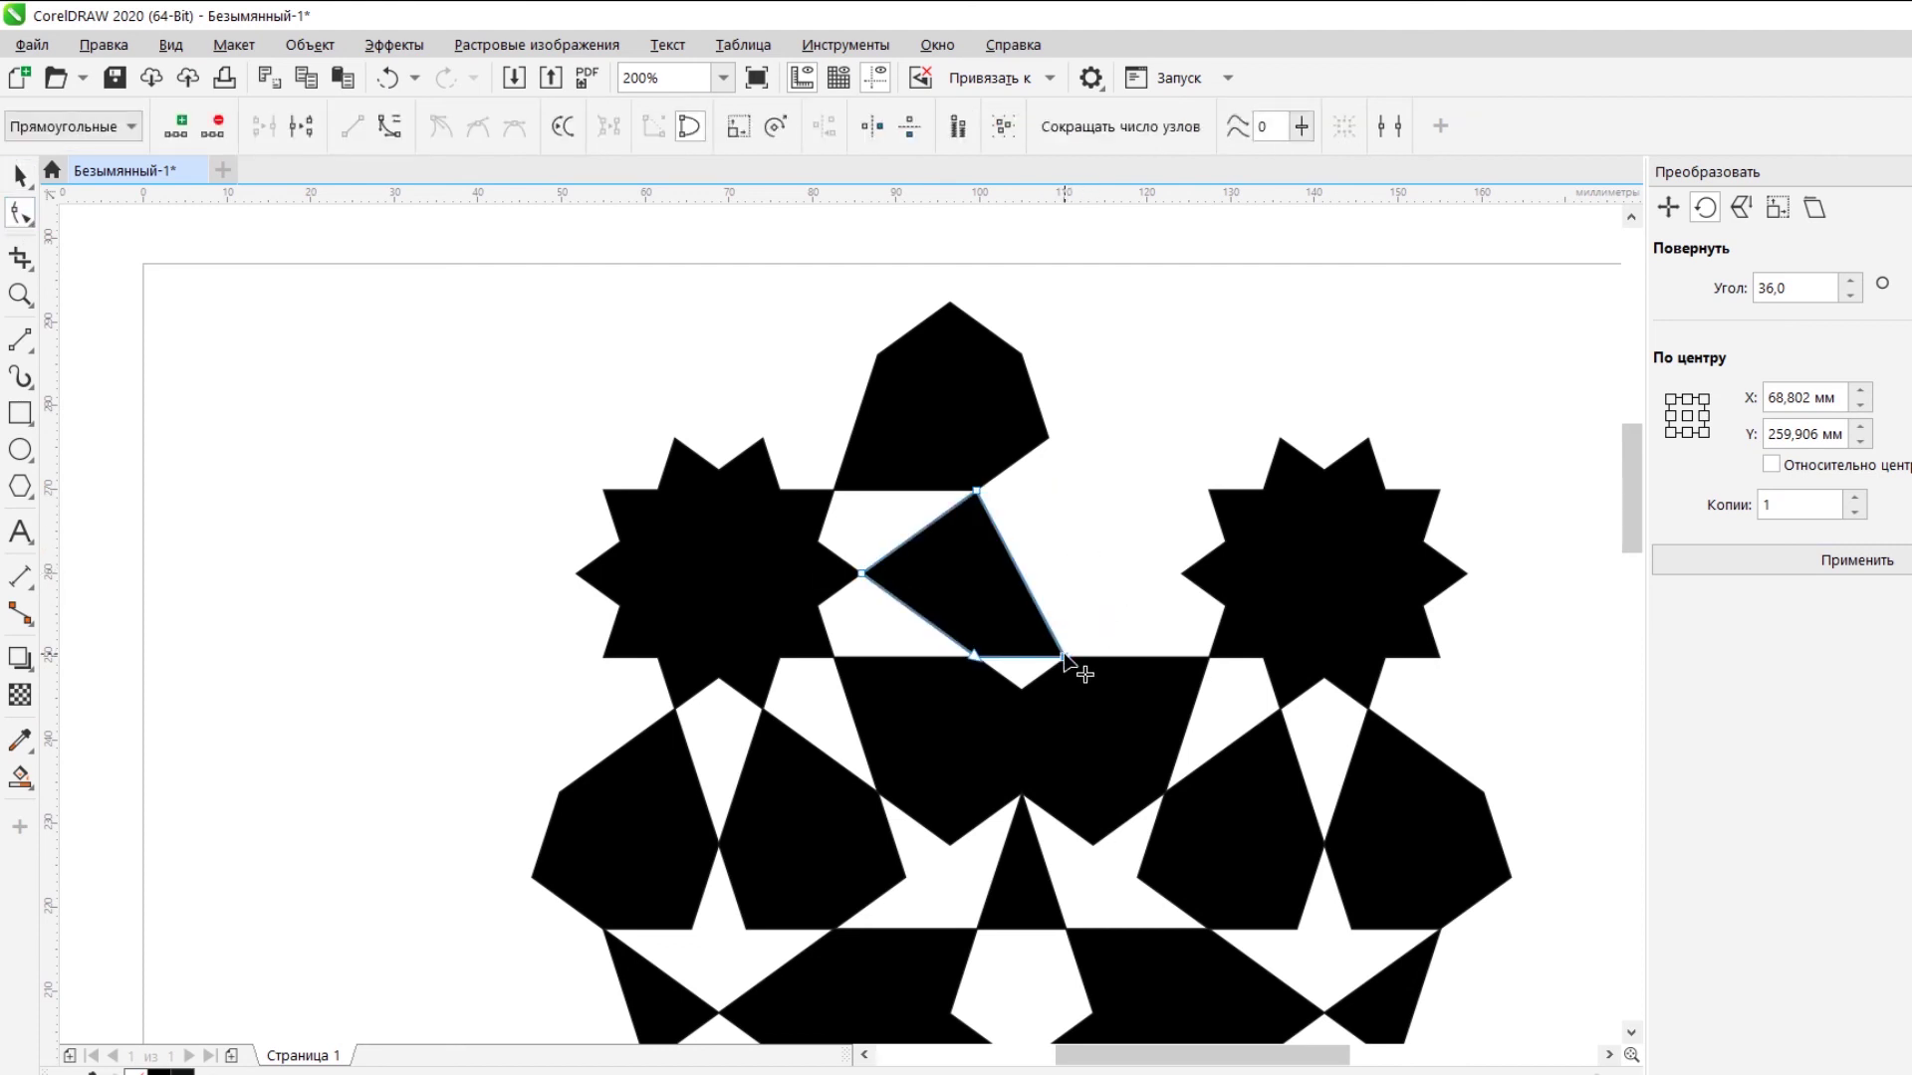
pyautogui.doubleClick(1065, 657)
# Rotate the right star's lower-left kite by -72 degrees about X 141.198 mm, Y 259.906 mm with 1 copy.
pyautogui.scroll(-4, 1089, 669)
pyautogui.scroll(1, 1085, 662)
pyautogui.click(1175, 749)
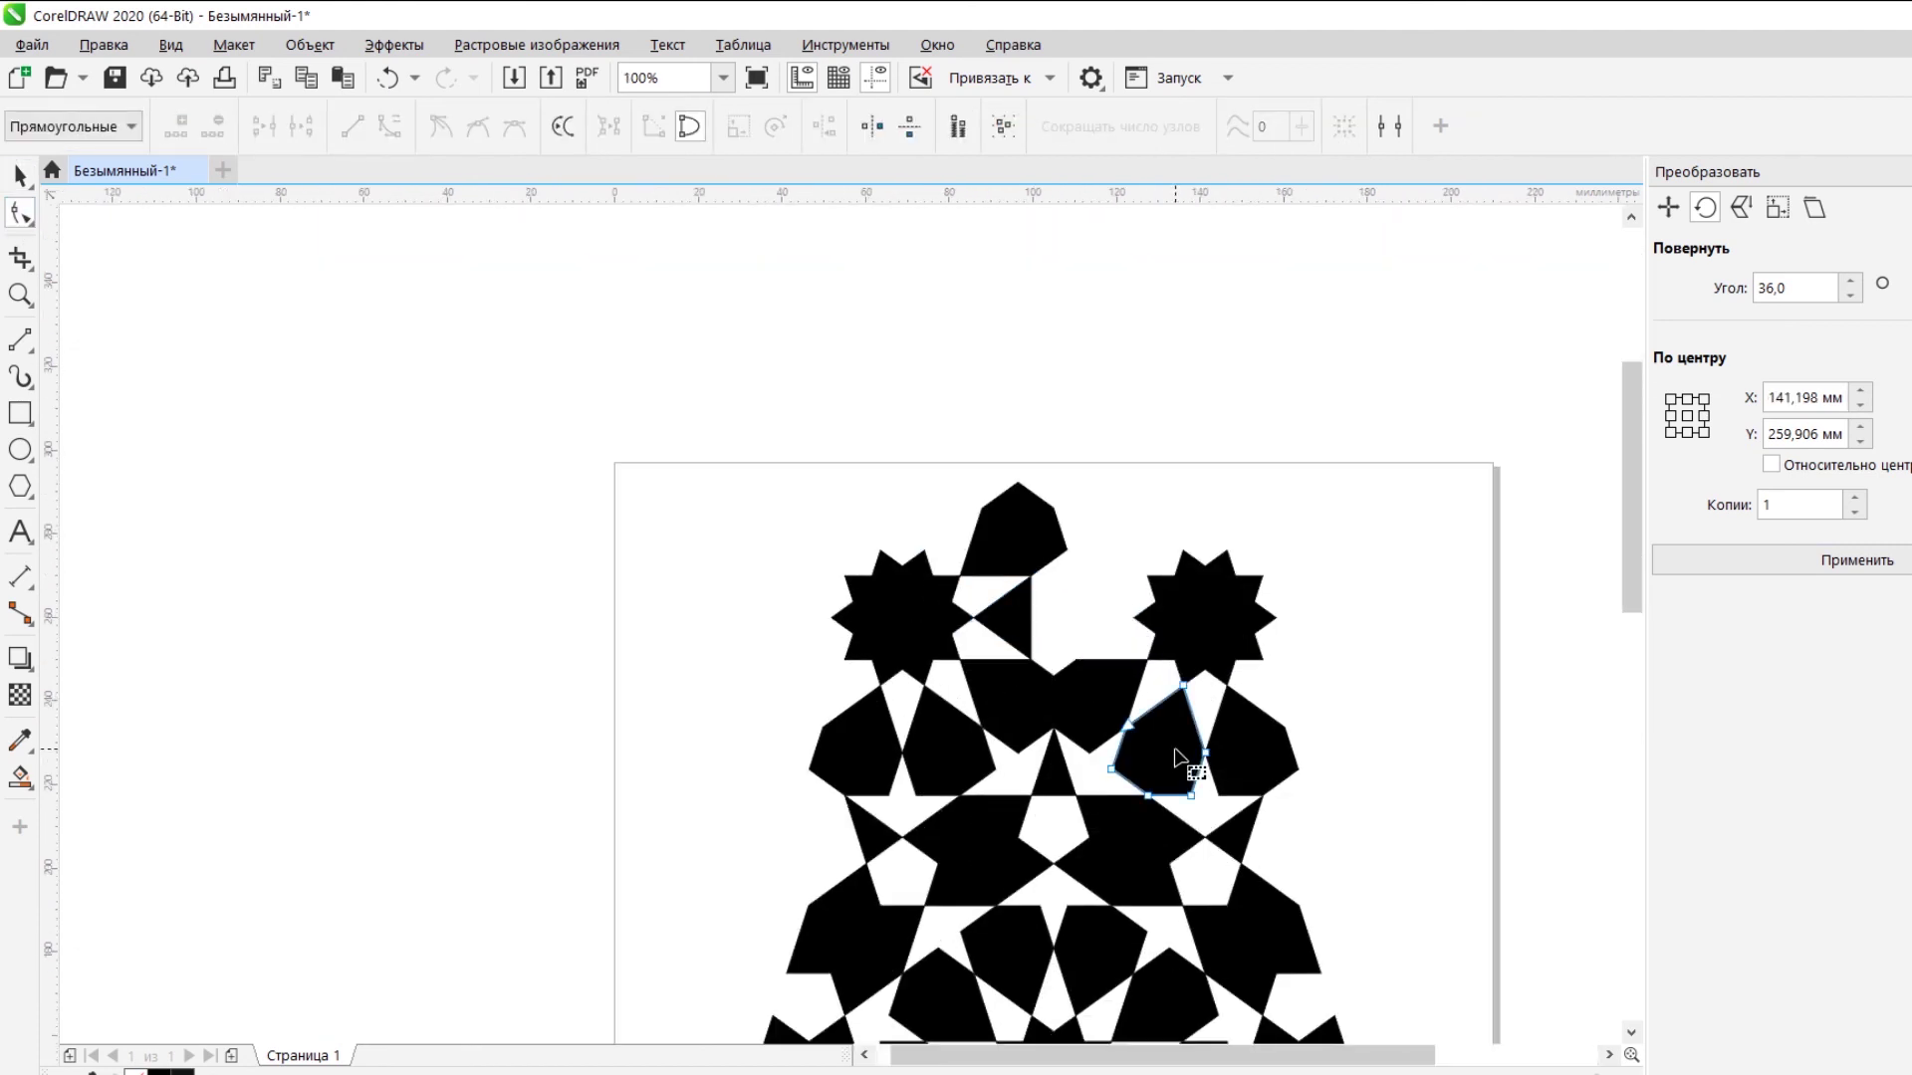
pyautogui.press('space')
pyautogui.click(1158, 741)
pyautogui.click(1760, 289)
pyautogui.write('-')
pyautogui.write('*2')
pyautogui.click(1805, 561)
# Undo the surplus second kite copy and rotate the horizontal kite by -36 degrees about the right star's centre with 1 copy.
pyautogui.click(1806, 560)
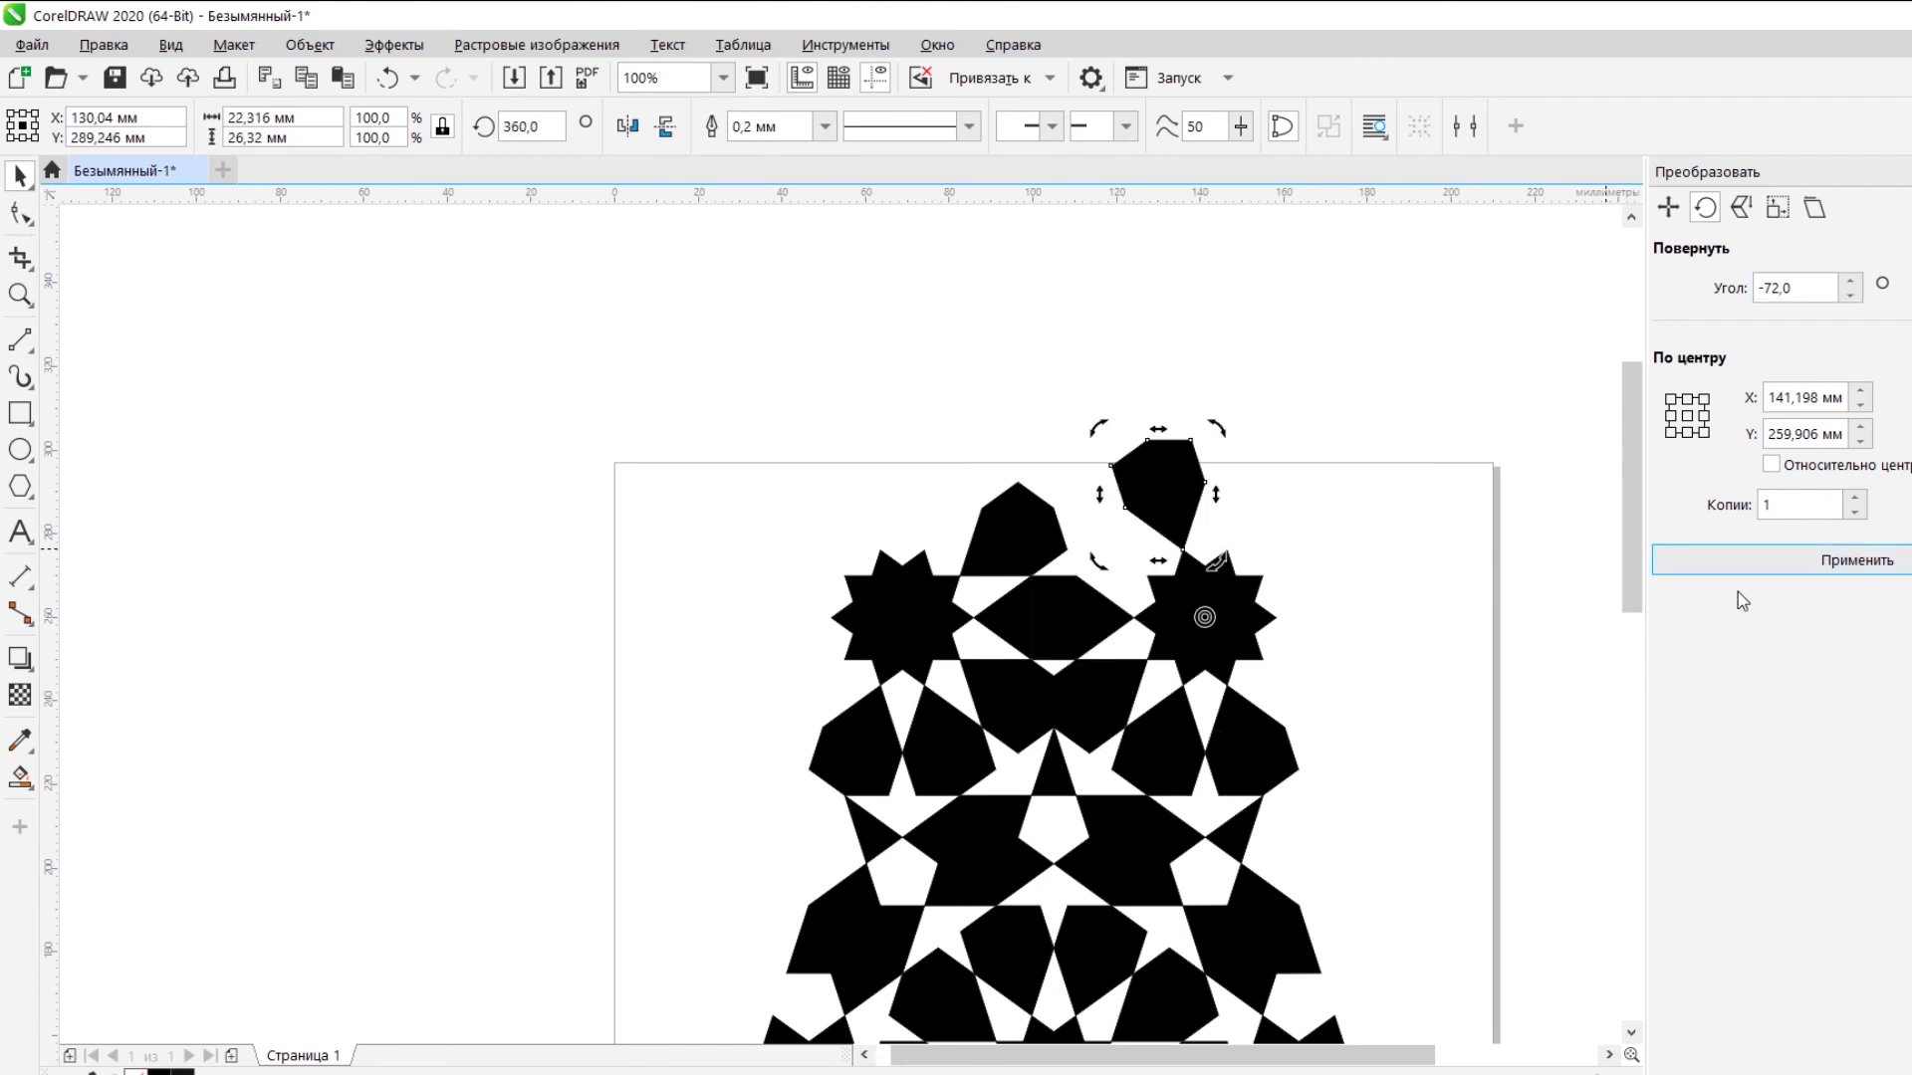
pyautogui.hotkey('ctrl', 'z')
pyautogui.moveTo(1806, 289); pyautogui.dragTo(1763, 289)
pyautogui.write('36')
pyautogui.click(1871, 558)
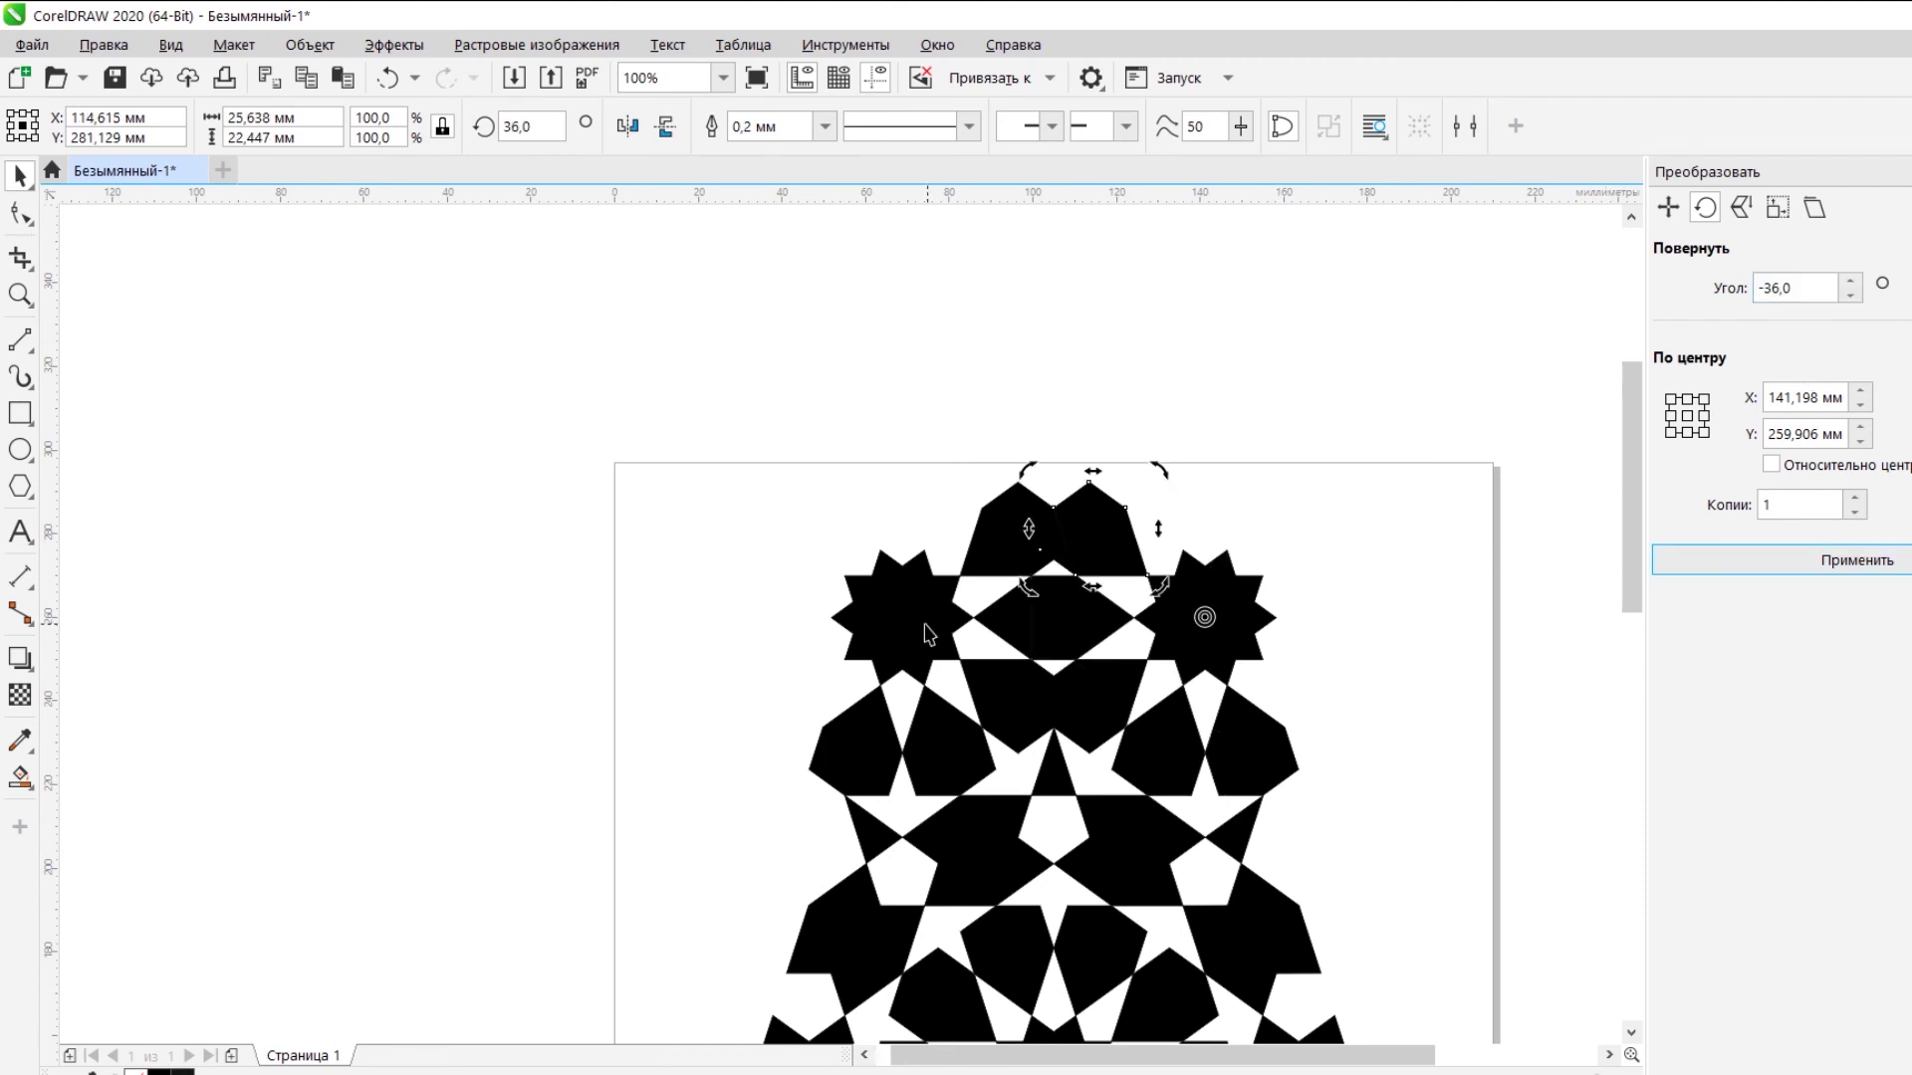
# Delete the outer nodes of the horizontal kite beside the right star to reduce it to a triangle.
pyautogui.scroll(1, 1053, 580)
pyautogui.click(1112, 637)
pyautogui.click(20, 213)
pyautogui.doubleClick(982, 657)
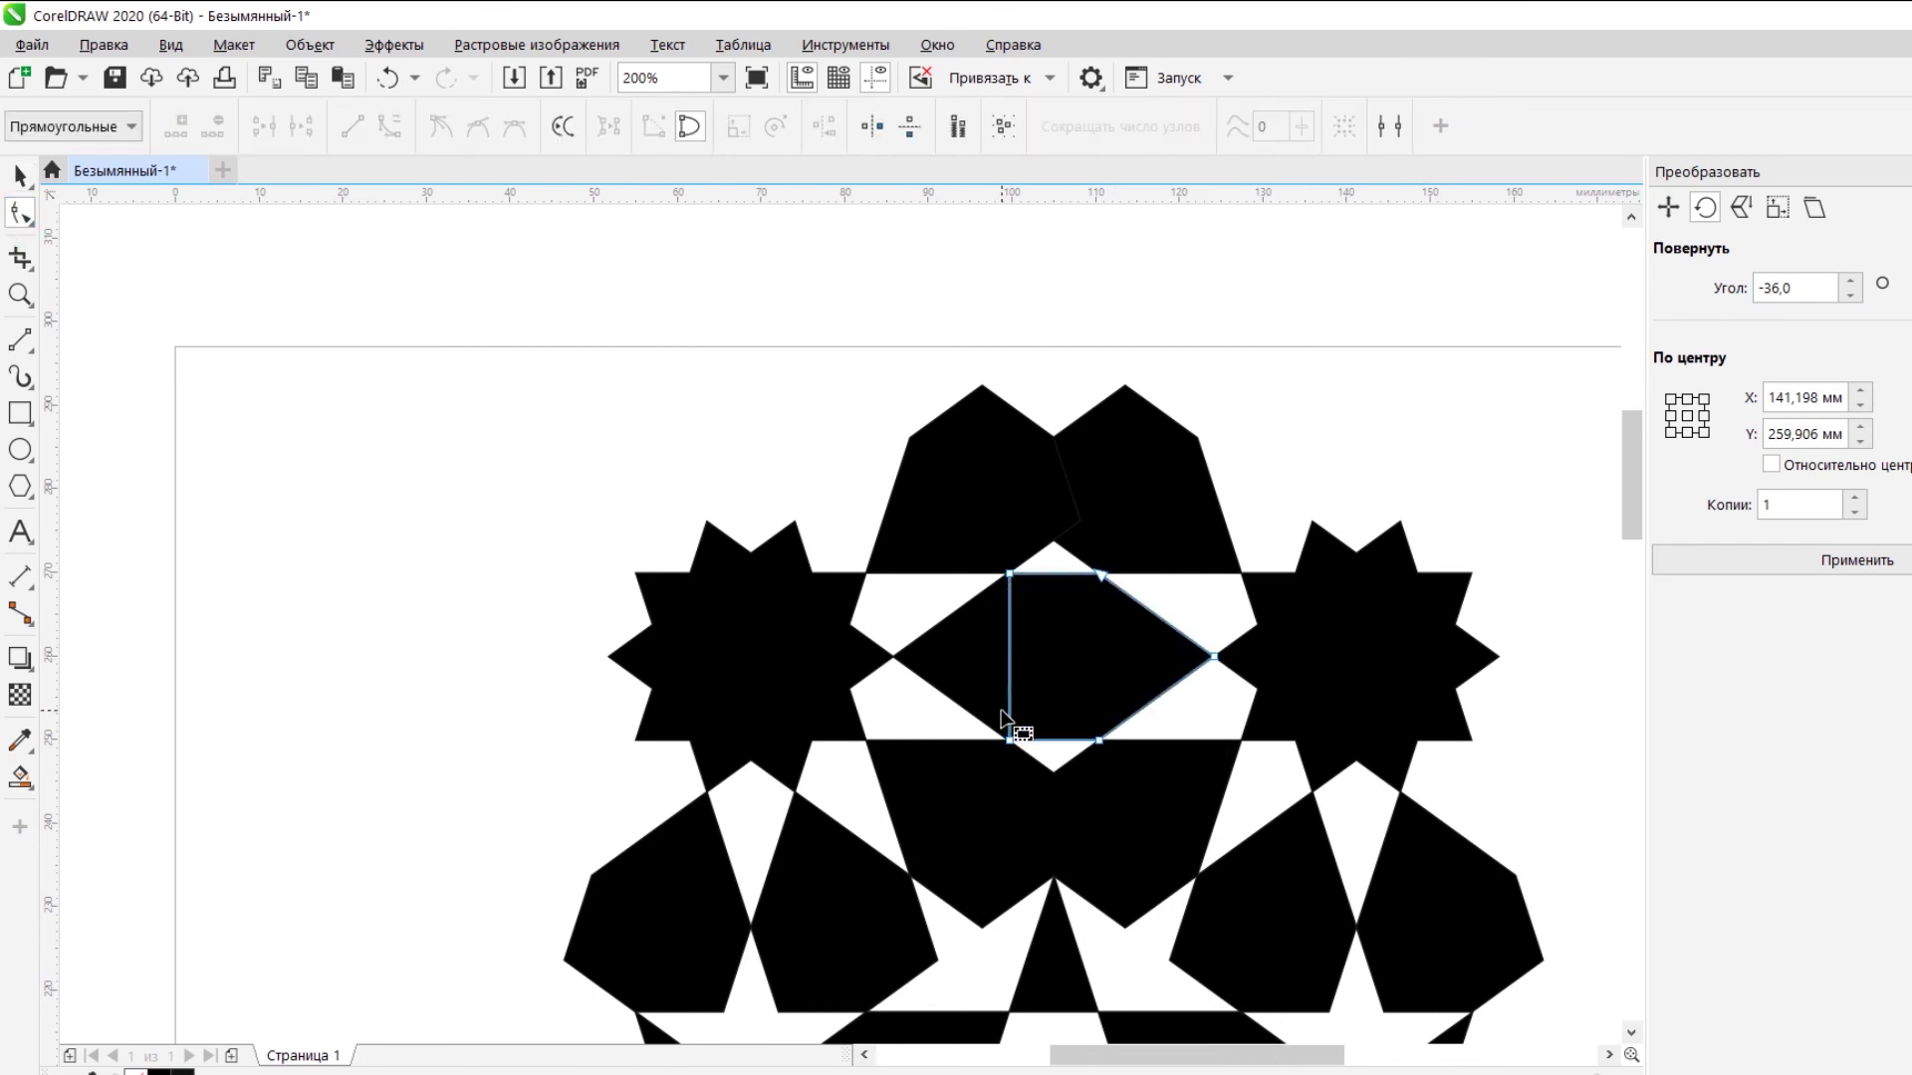
pyautogui.doubleClick(1008, 739)
pyautogui.doubleClick(1010, 574)
# Weld the two overlapping kites above the facing triangles into one shape.
pyautogui.click(1153, 521)
pyautogui.keyDown('shift'); pyautogui.click(1008, 520); pyautogui.keyUp('shift')
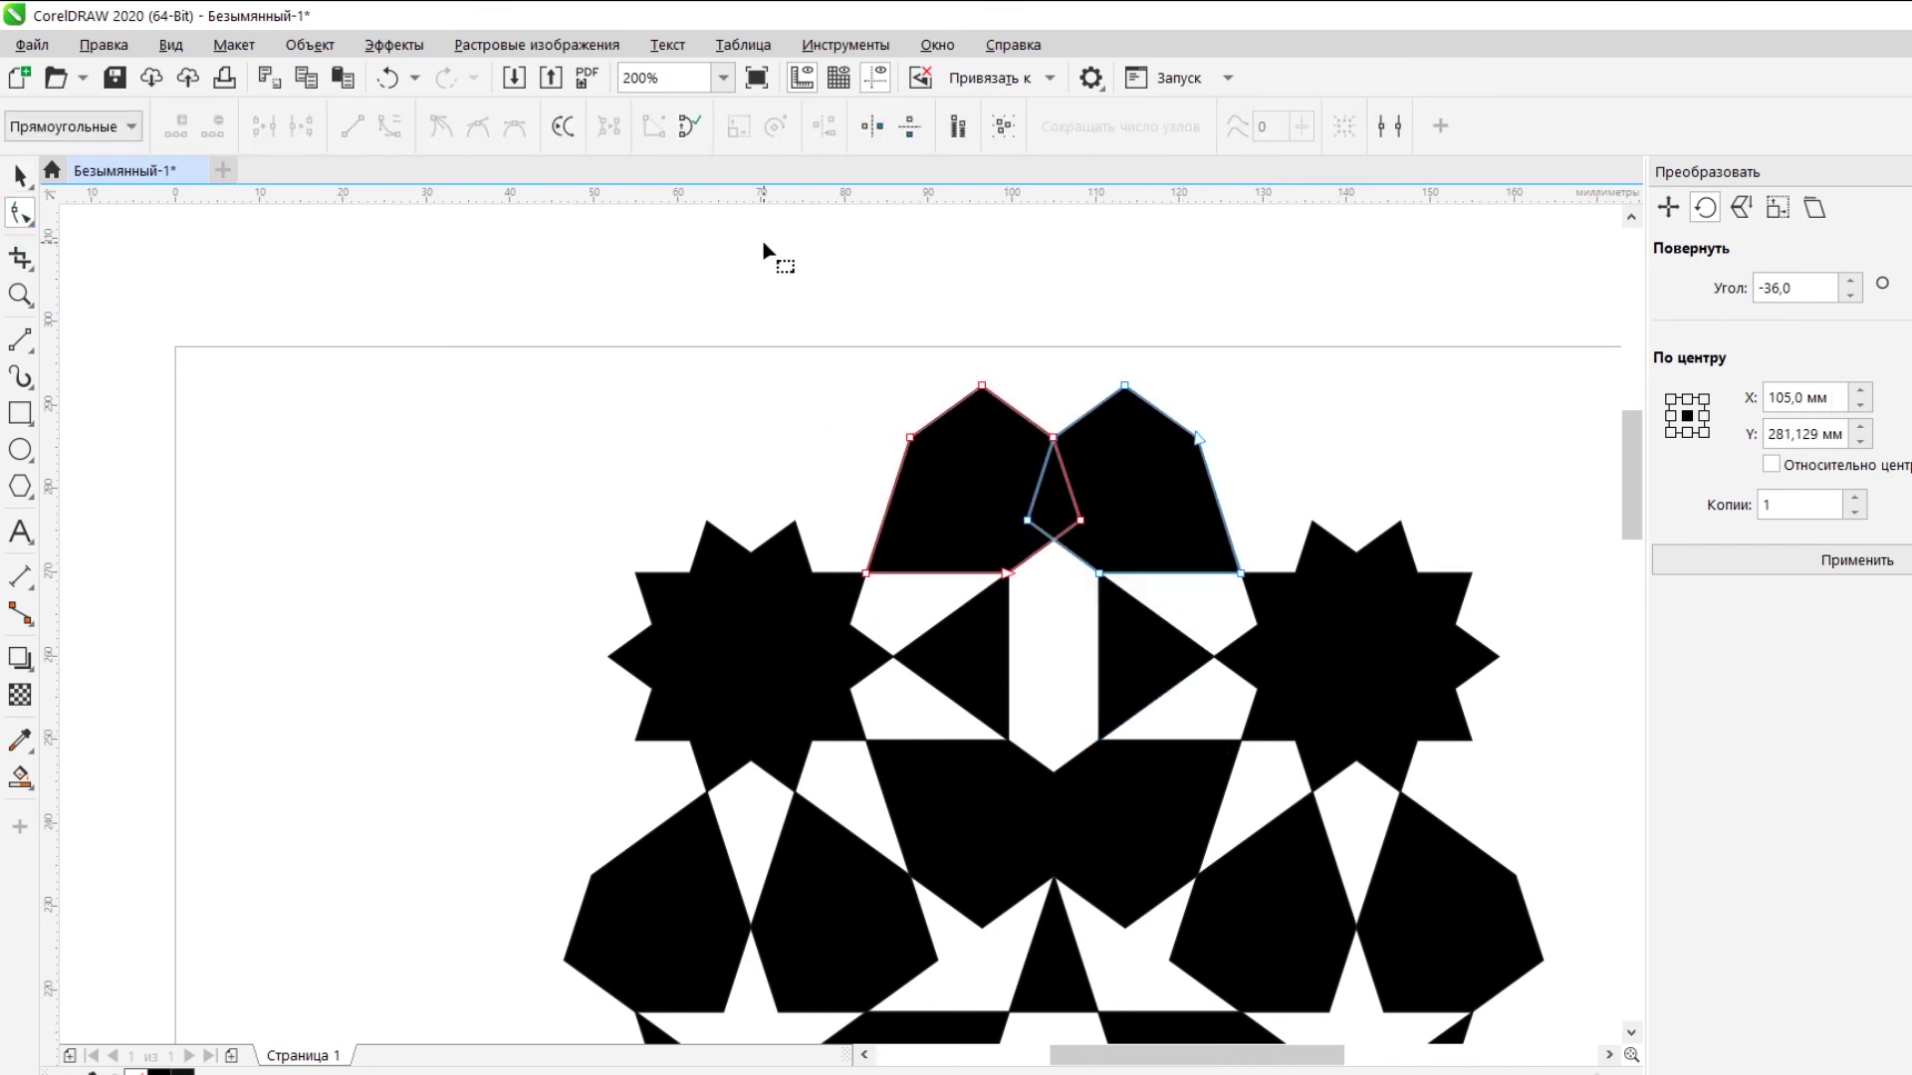
pyautogui.click(20, 177)
pyautogui.scroll(-2, 1103, 535)
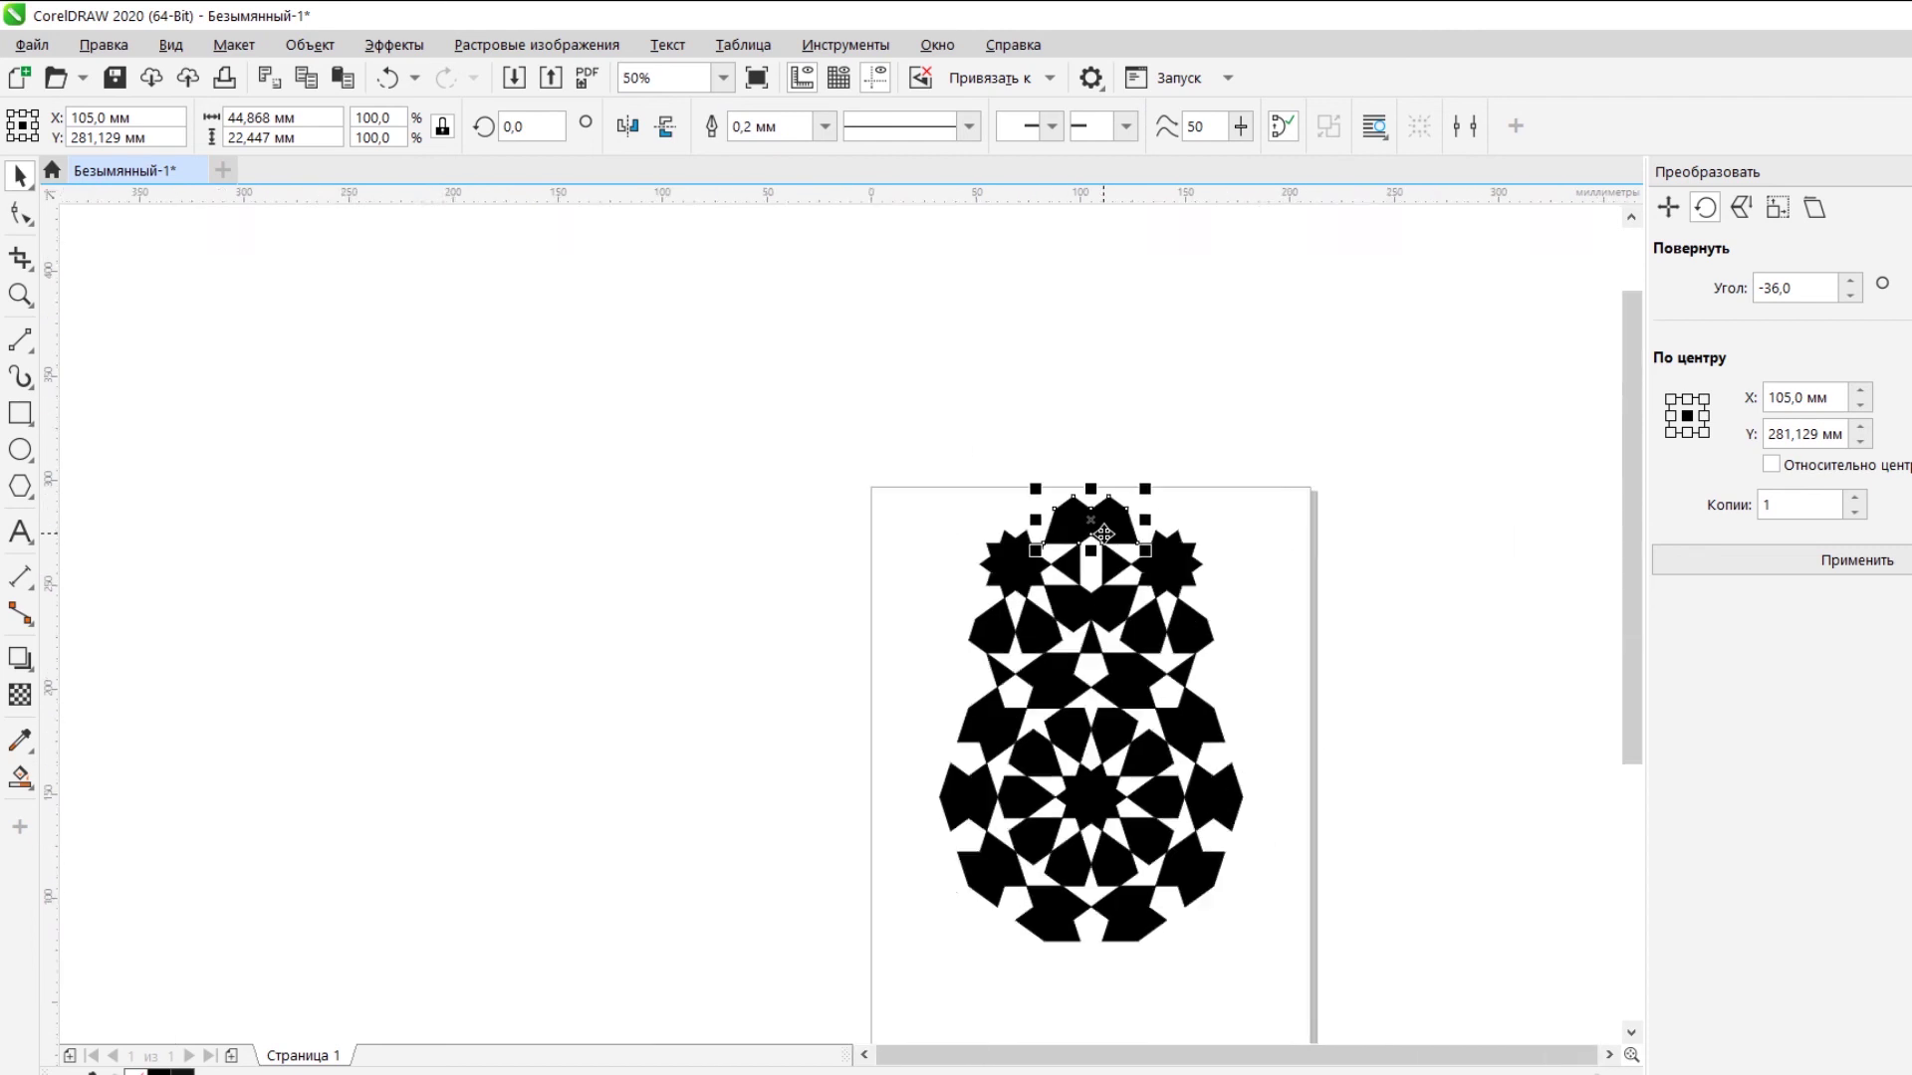
pyautogui.scroll(1, 1104, 535)
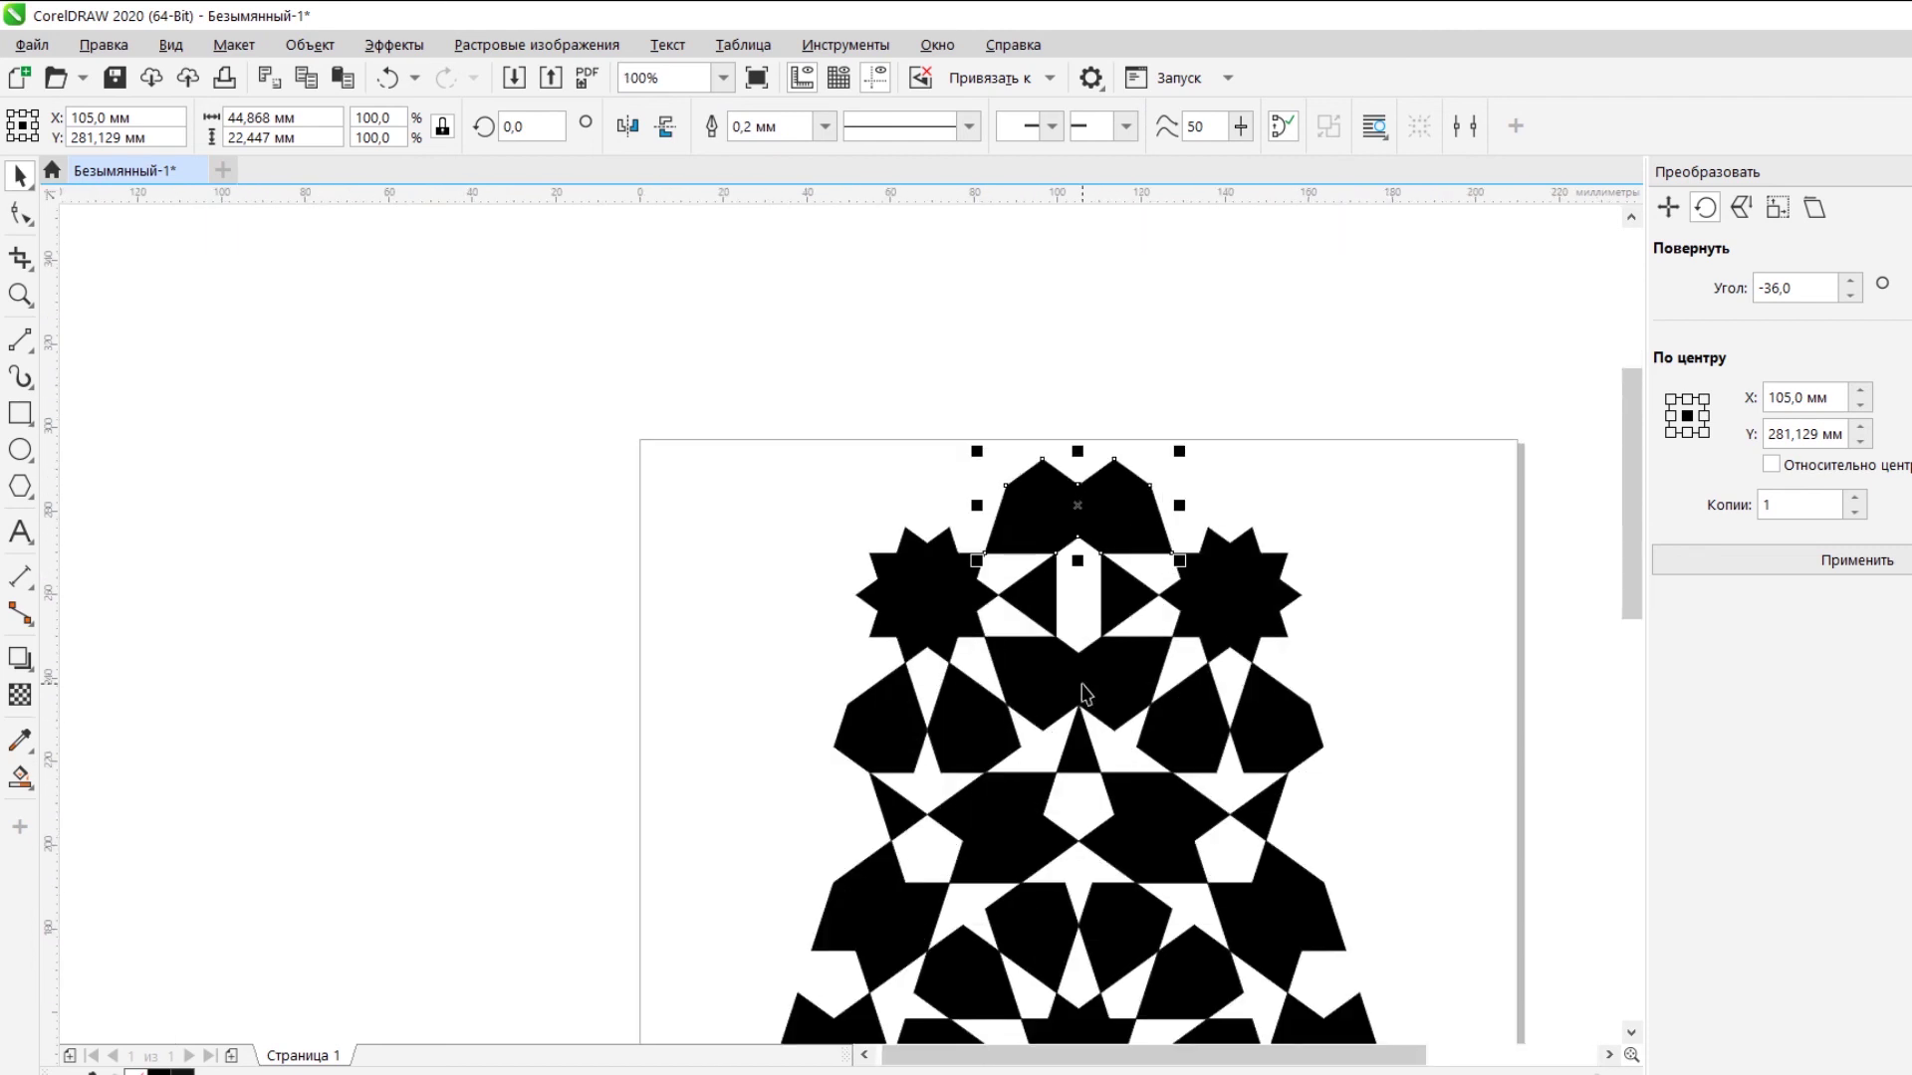
# Rotate the left star's lower-left kite by -36 degrees about X 68.802 mm, Y 259.906 mm with 5 copies.
pyautogui.click(977, 742)
pyautogui.click(977, 742)
pyautogui.moveTo(973, 717); pyautogui.dragTo(928, 596)
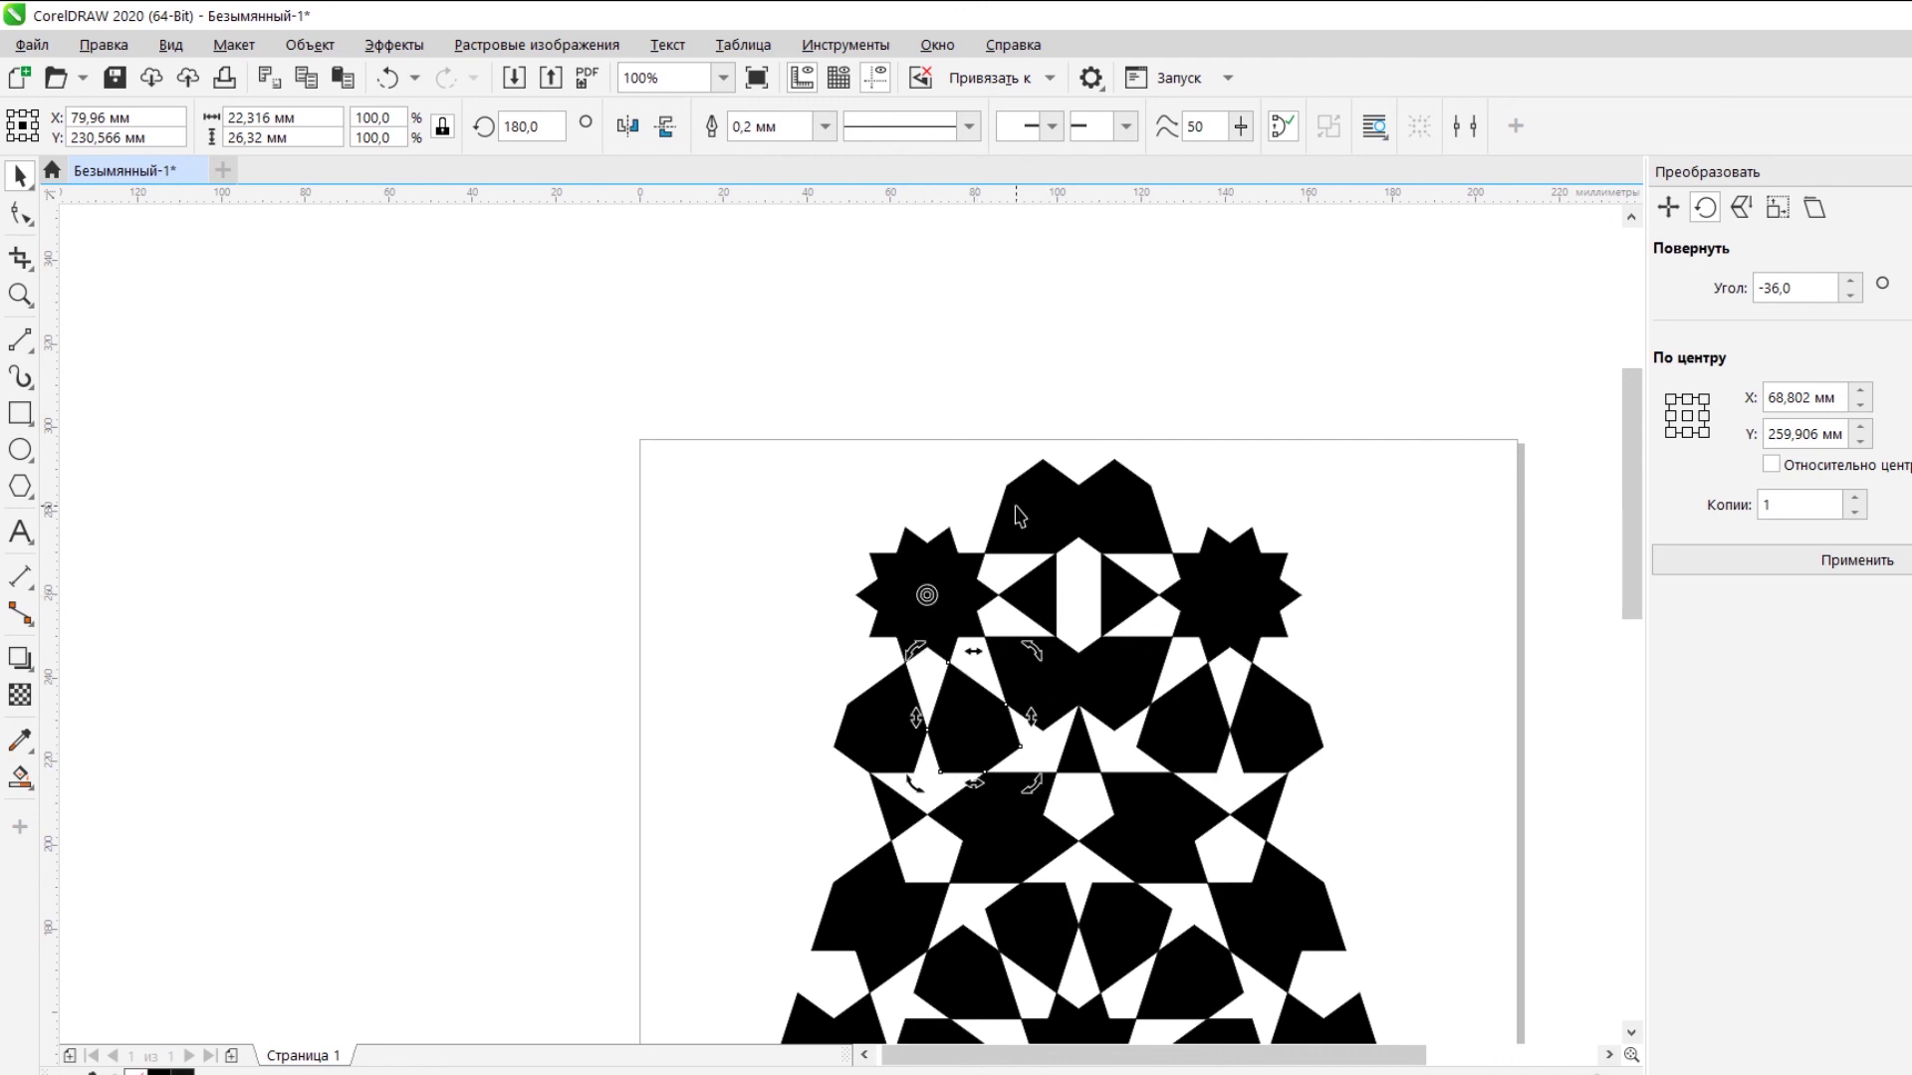
pyautogui.press('Return')
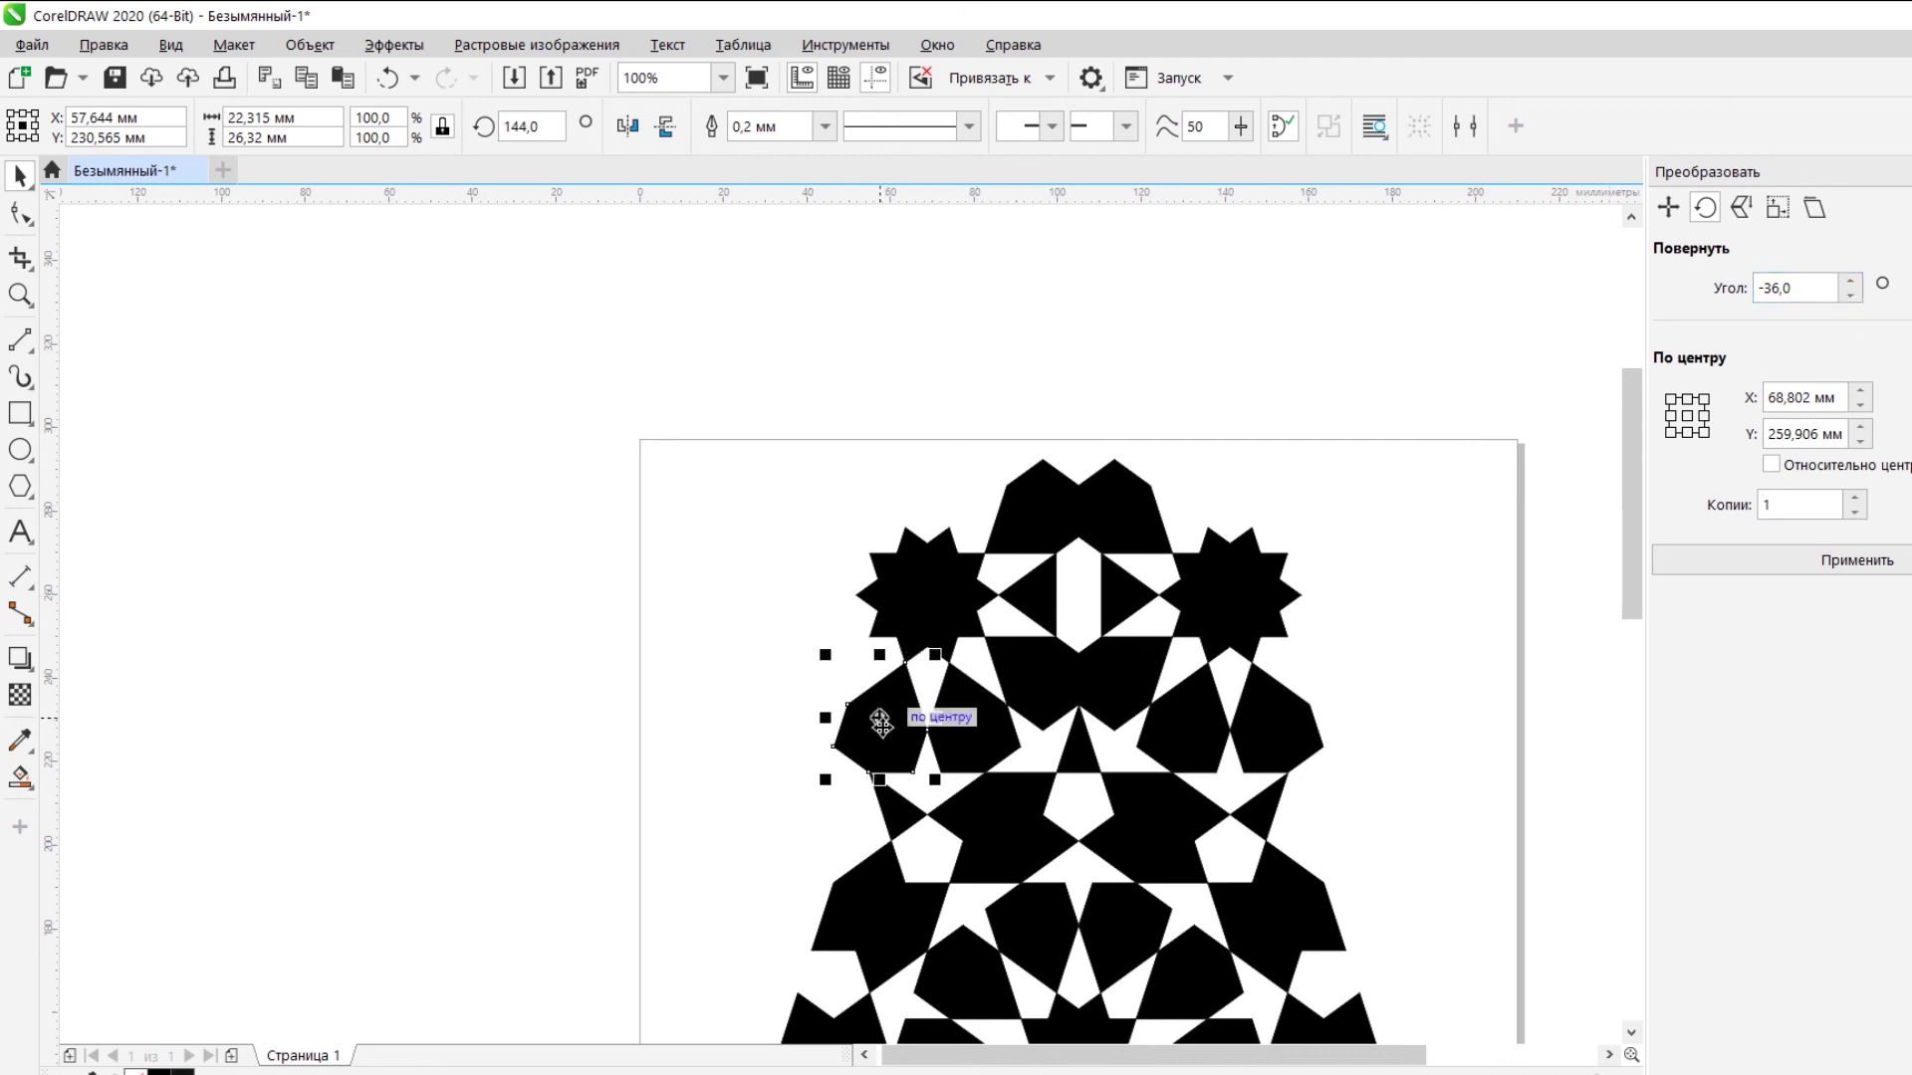
pyautogui.doubleClick(1782, 505)
pyautogui.write('5')
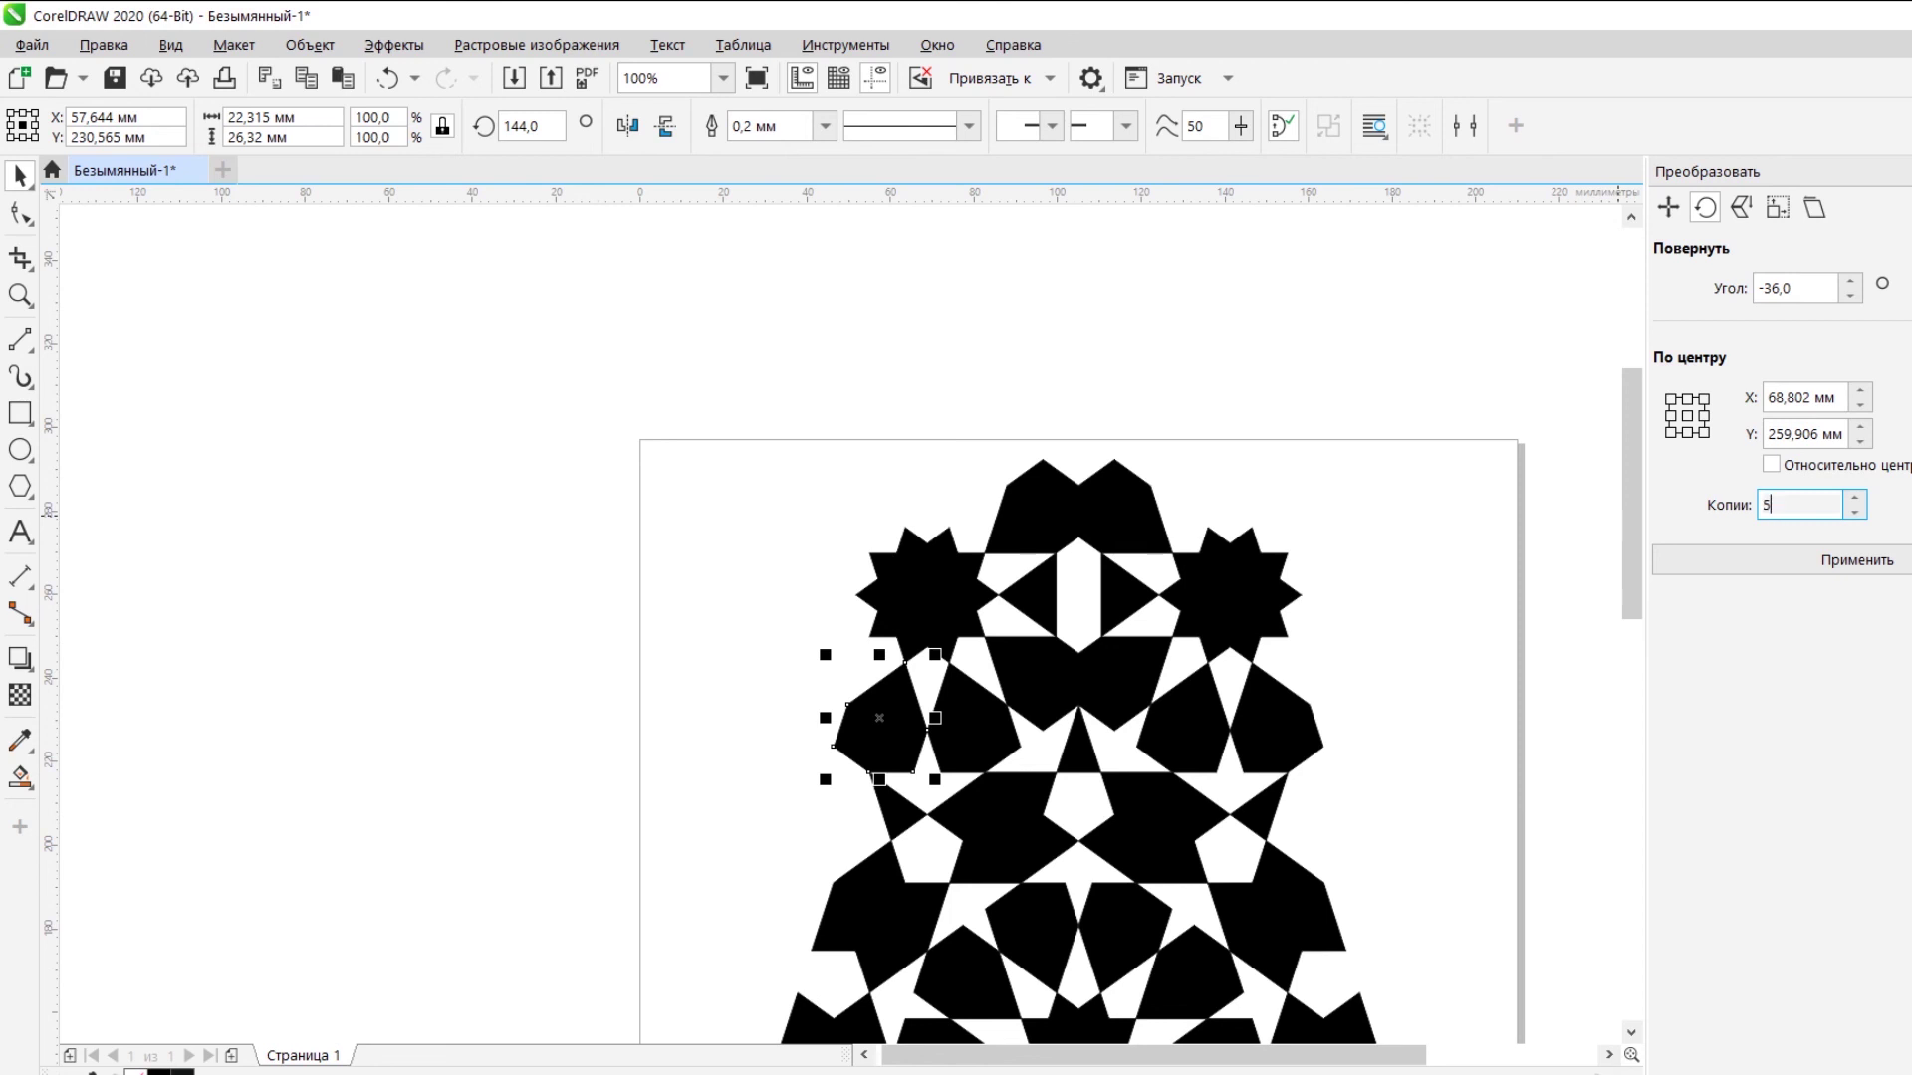
pyautogui.click(1858, 559)
pyautogui.click(737, 768)
# Delete the left star's lower-left kite and the two neighbouring kites on its left side.
pyautogui.click(898, 701)
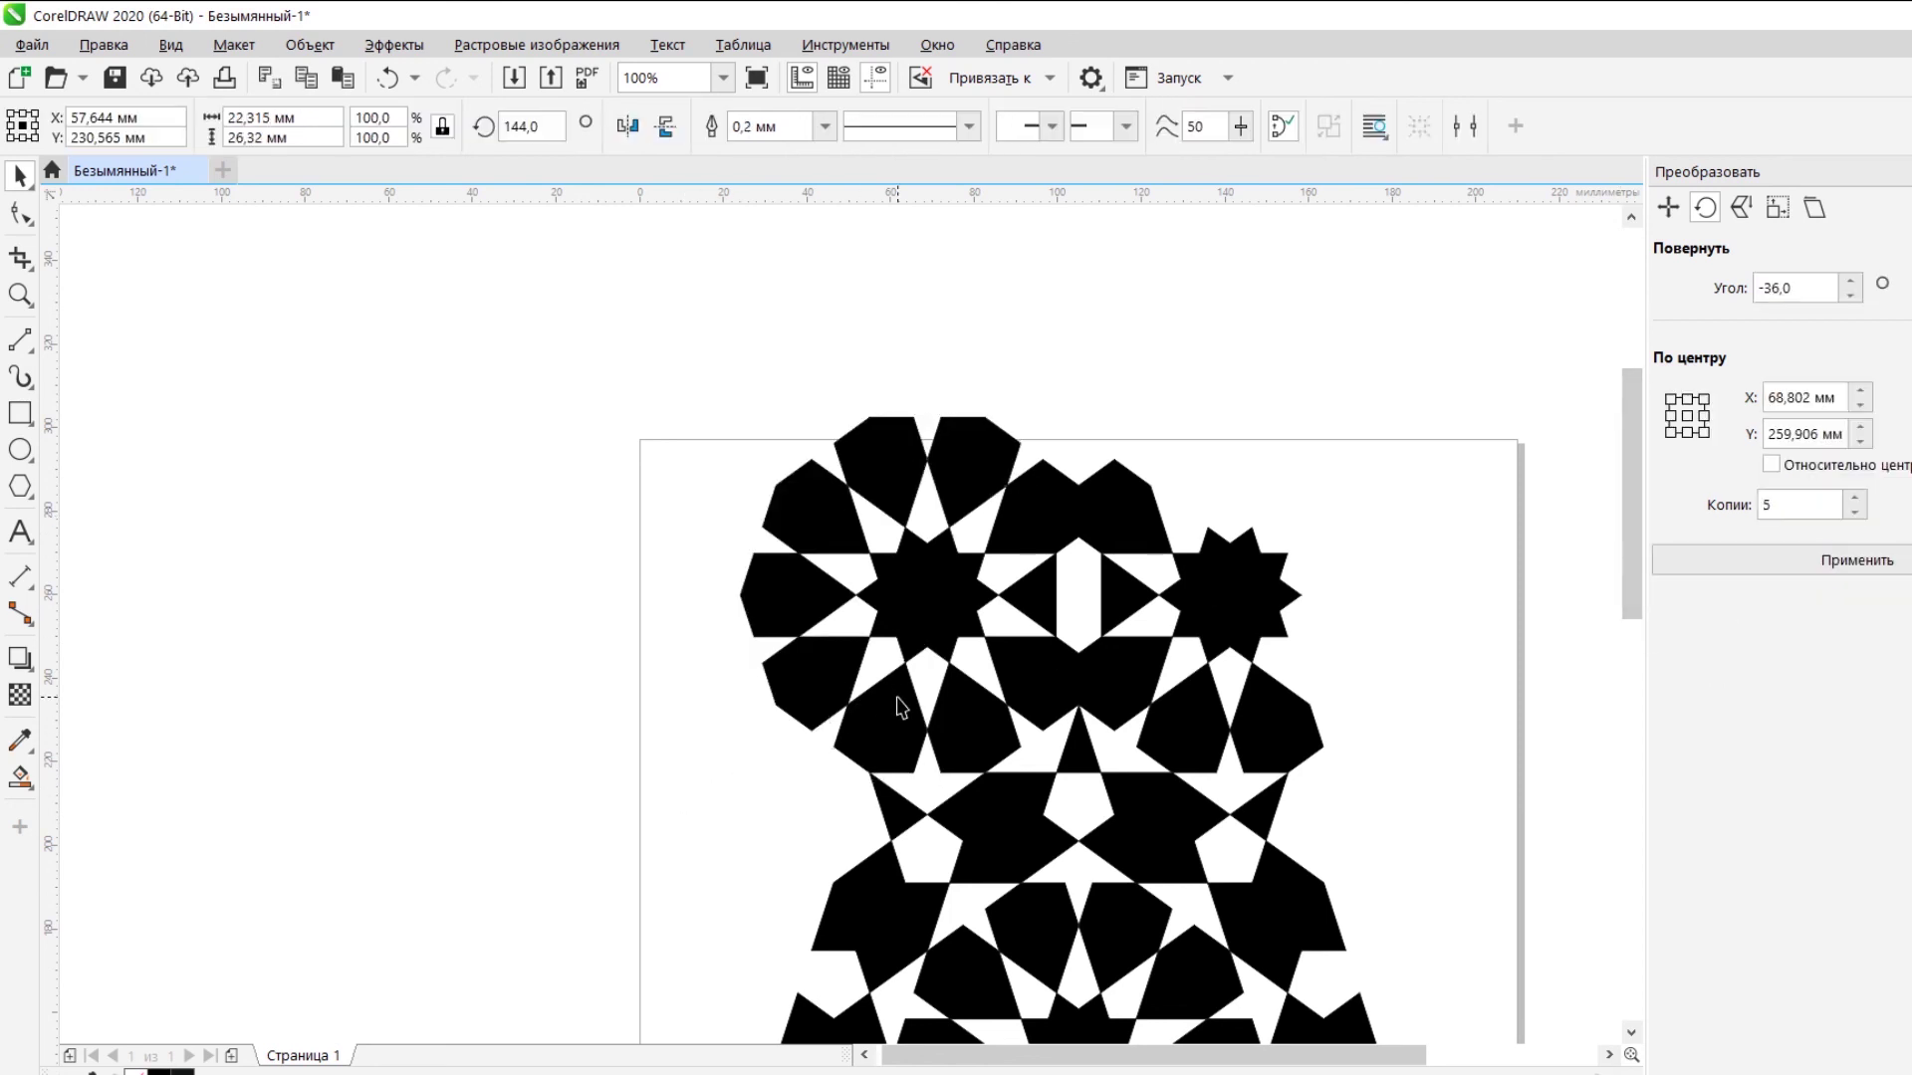
pyautogui.press('Delete')
pyautogui.click(823, 659)
pyautogui.press('Delete')
pyautogui.click(817, 611)
pyautogui.press('Delete')
# Delete the right star and its two lower kites.
pyautogui.click(1233, 609)
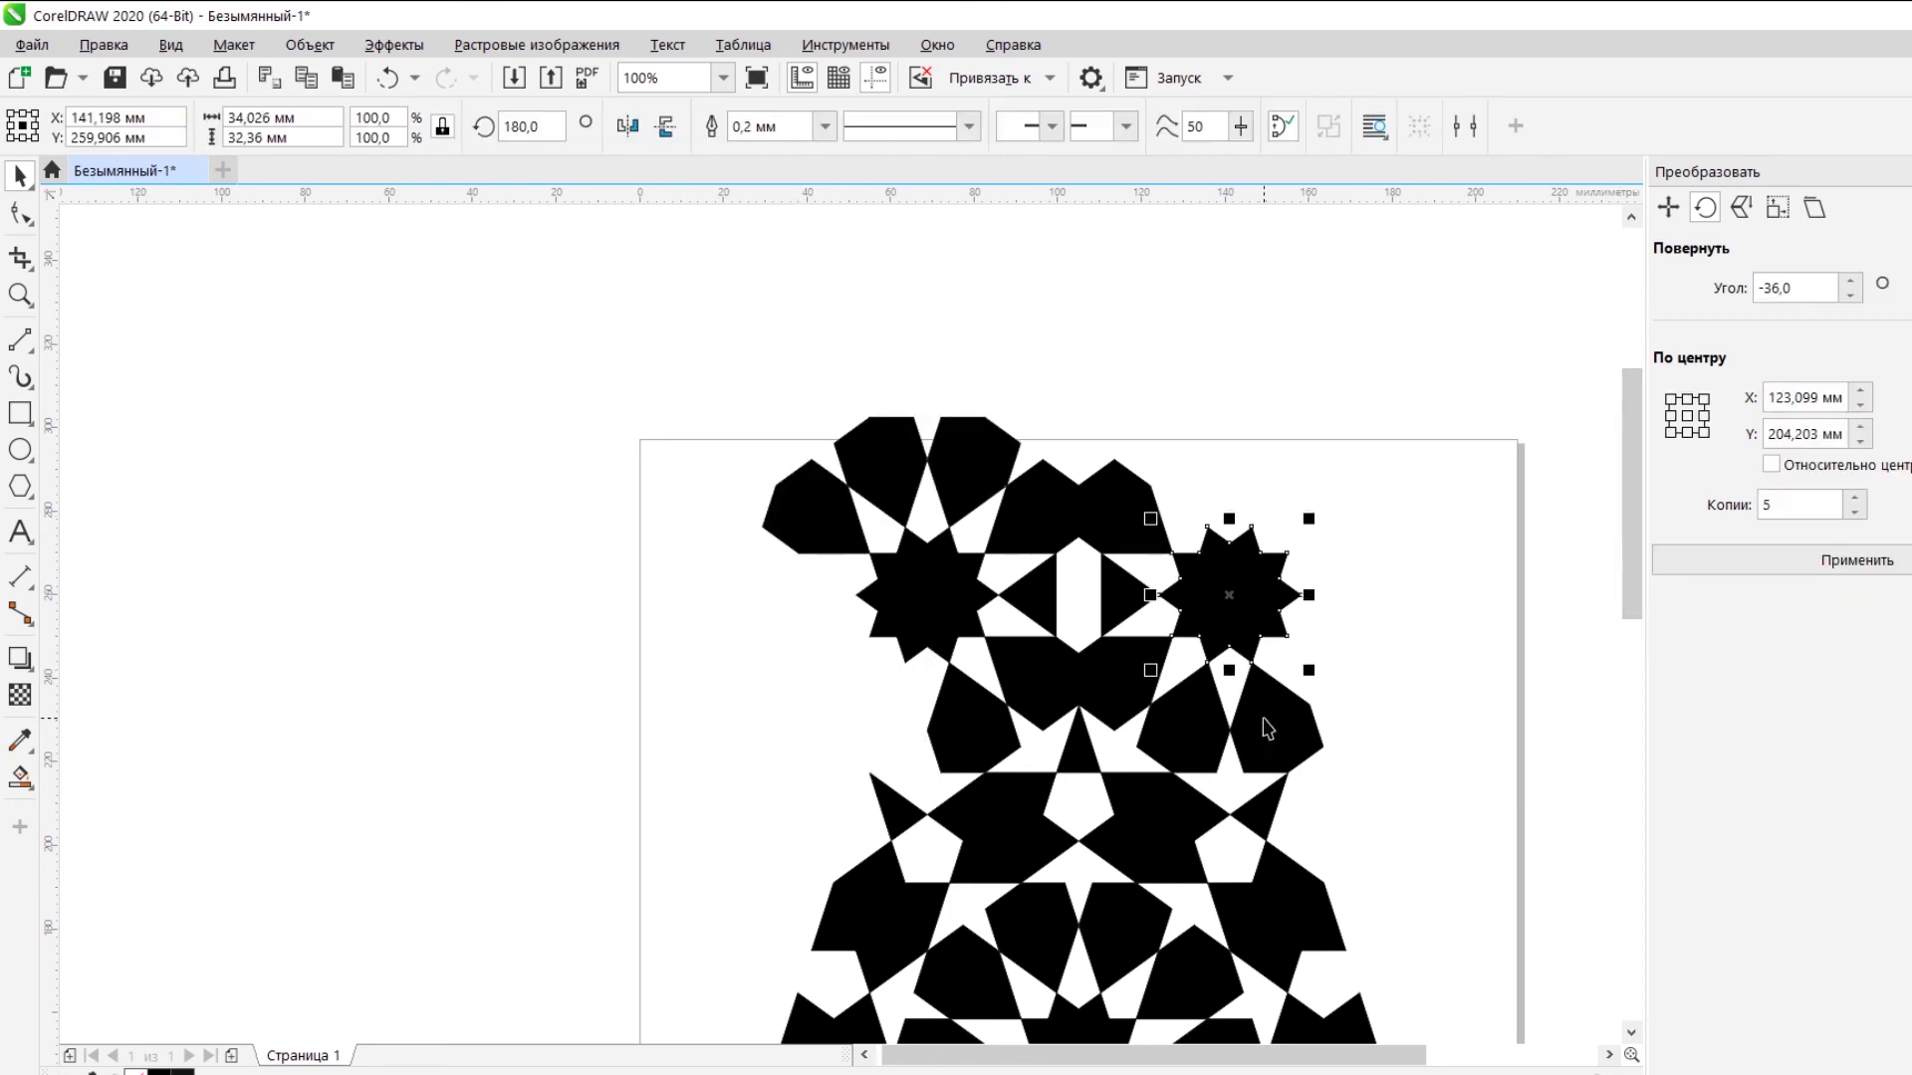
pyautogui.press('Delete')
pyautogui.click(1267, 717)
pyautogui.press('Delete')
pyautogui.click(1193, 719)
pyautogui.press('Delete')
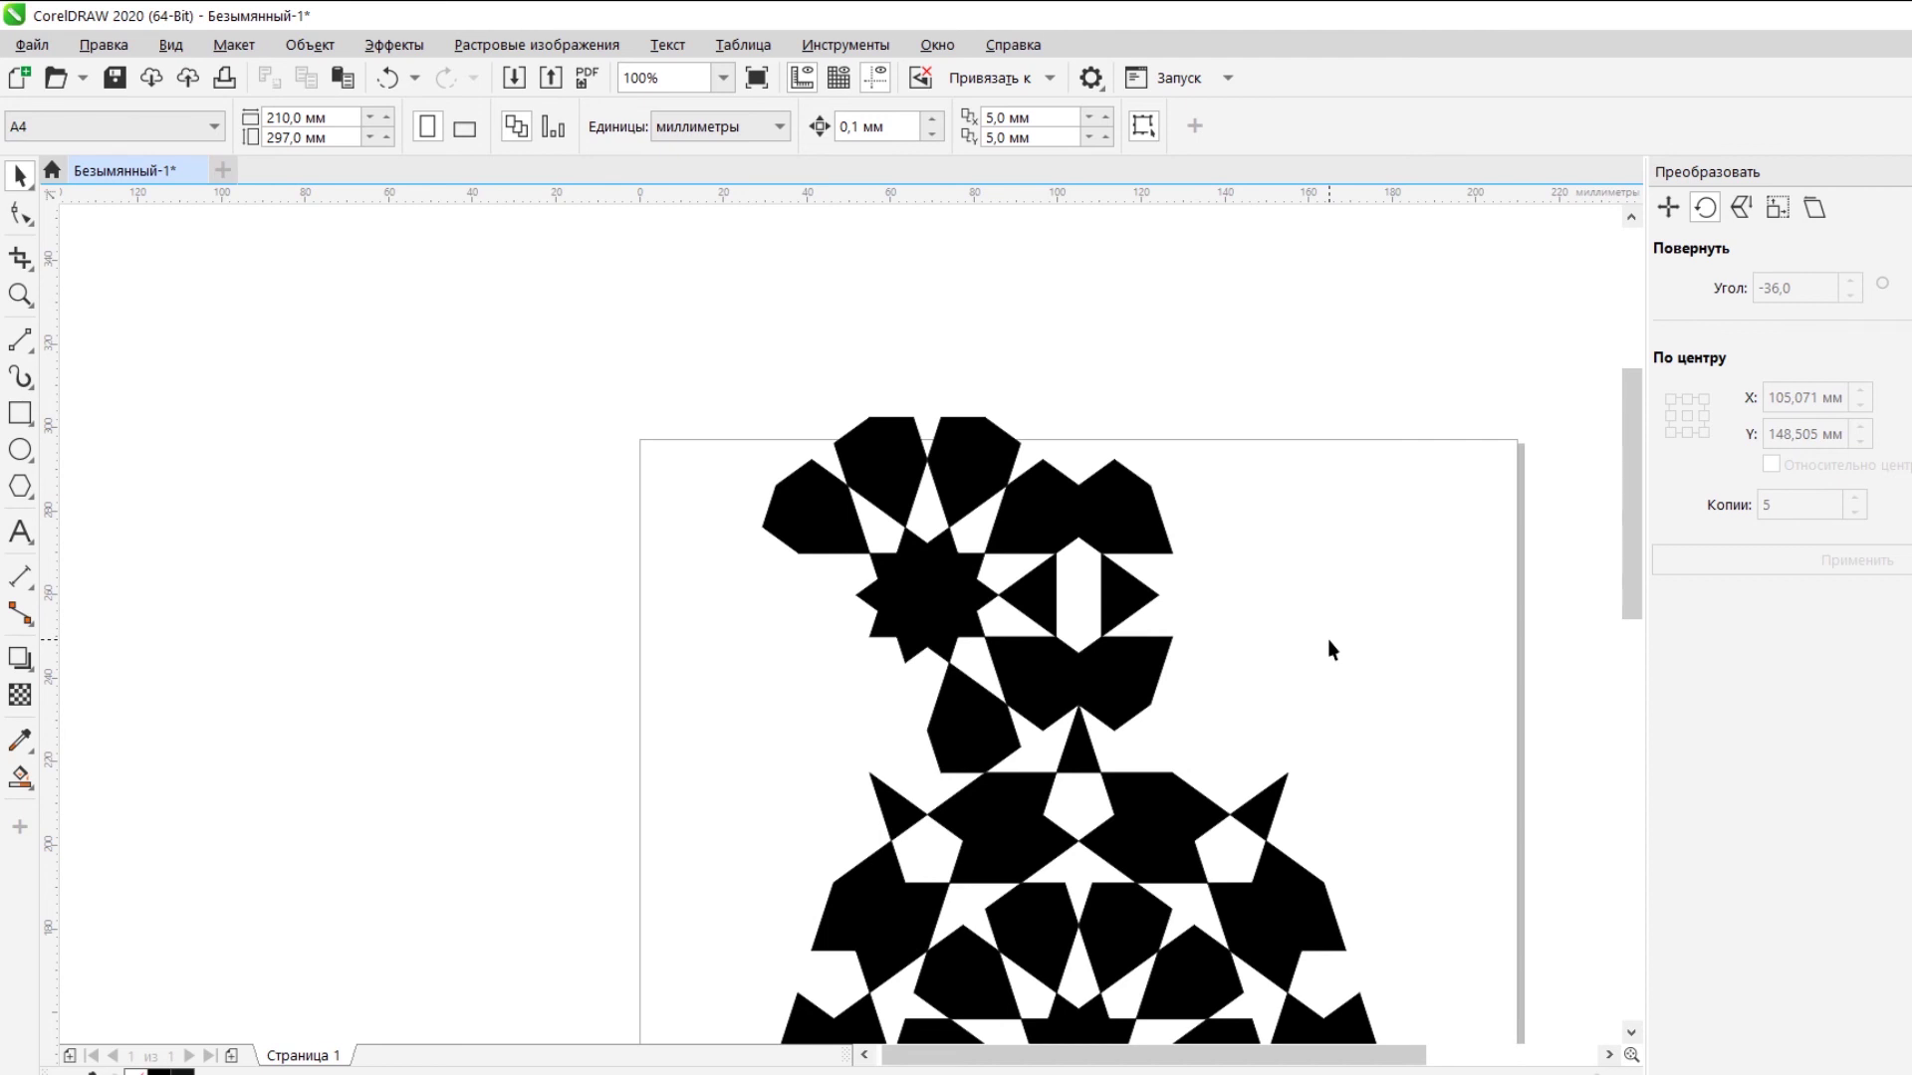
# Group the remaining outer star cluster and rotate it by -36 degrees about X 105 mm, Y 148.5 mm with 9 copies.
pyautogui.moveTo(598, 349); pyautogui.dragTo(1188, 782)
pyautogui.scroll(-3, 1295, 620)
pyautogui.click(1211, 607)
pyautogui.moveTo(1211, 607); pyautogui.dragTo(1238, 723)
pyautogui.scroll(3, 1240, 723)
pyautogui.scroll(-2, 1240, 723)
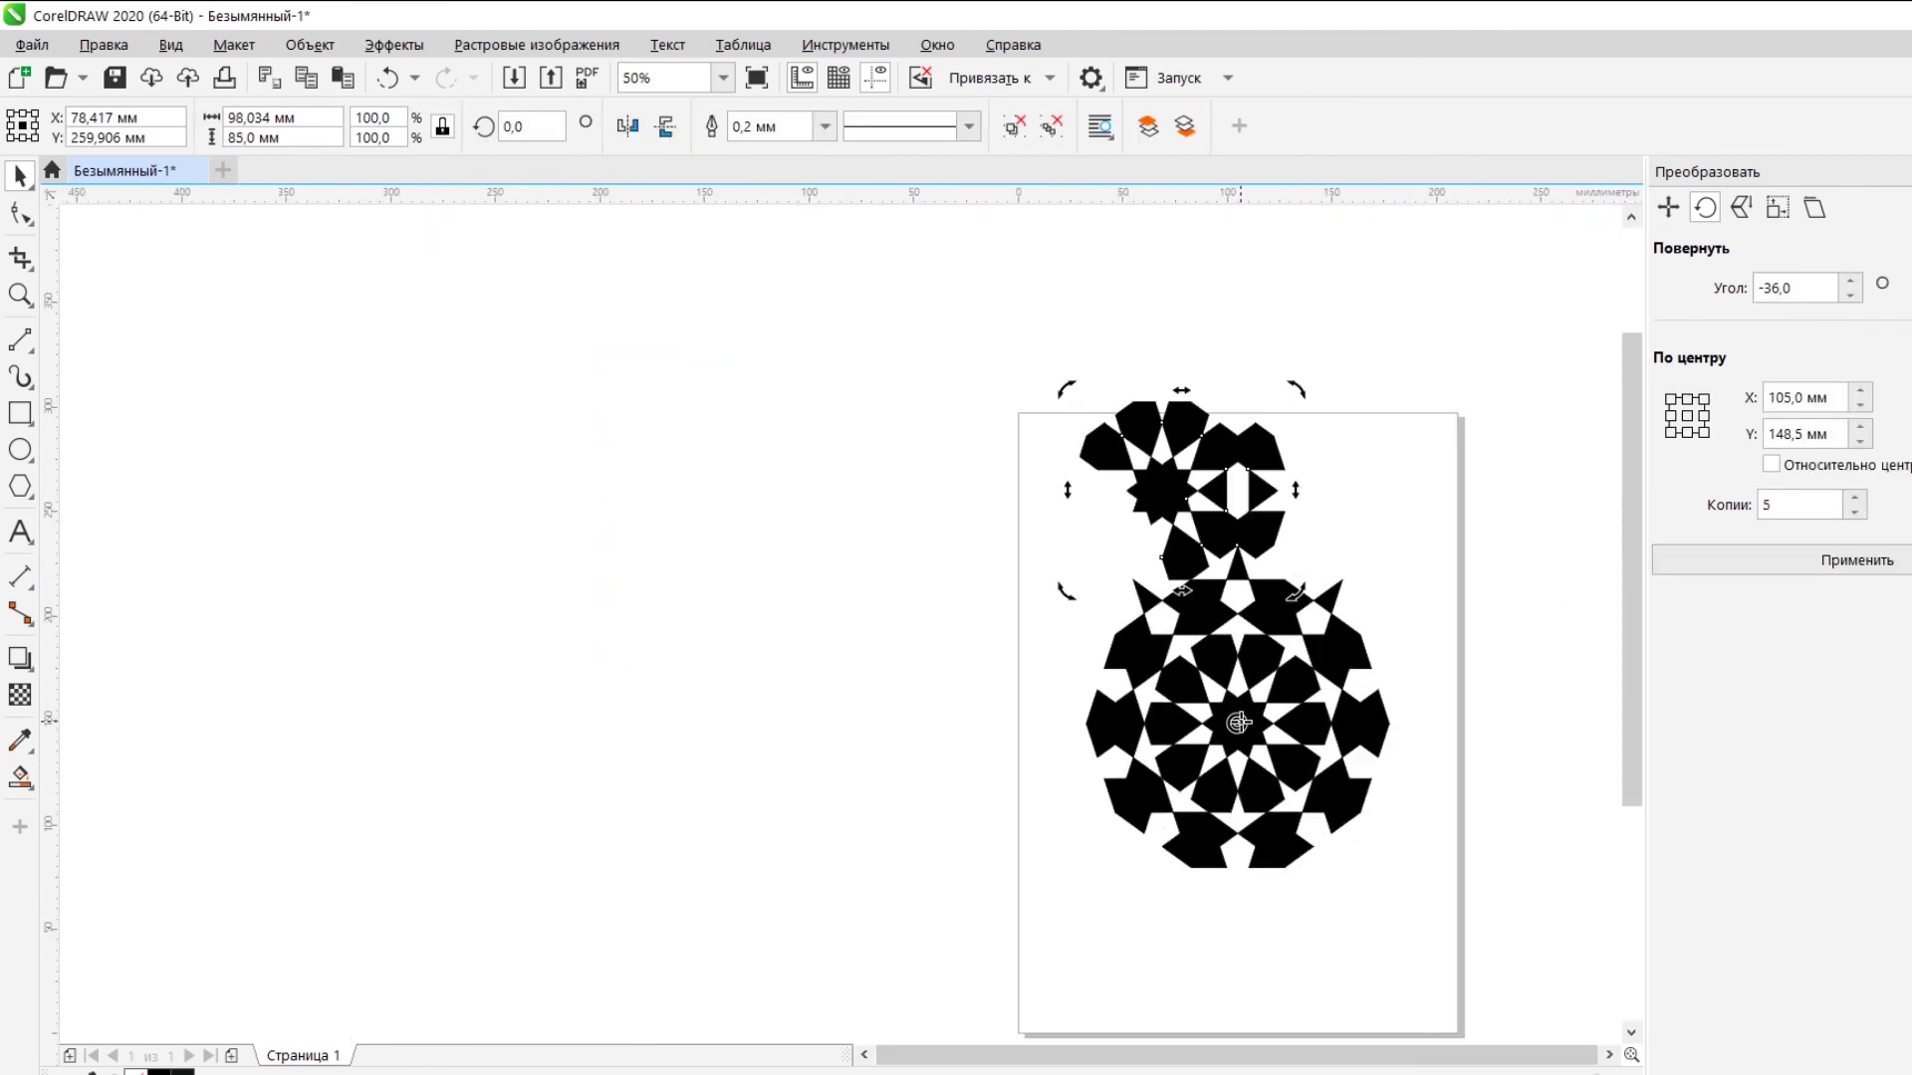
pyautogui.moveTo(1783, 506); pyautogui.dragTo(1705, 518)
pyautogui.write('9')
pyautogui.click(1740, 557)
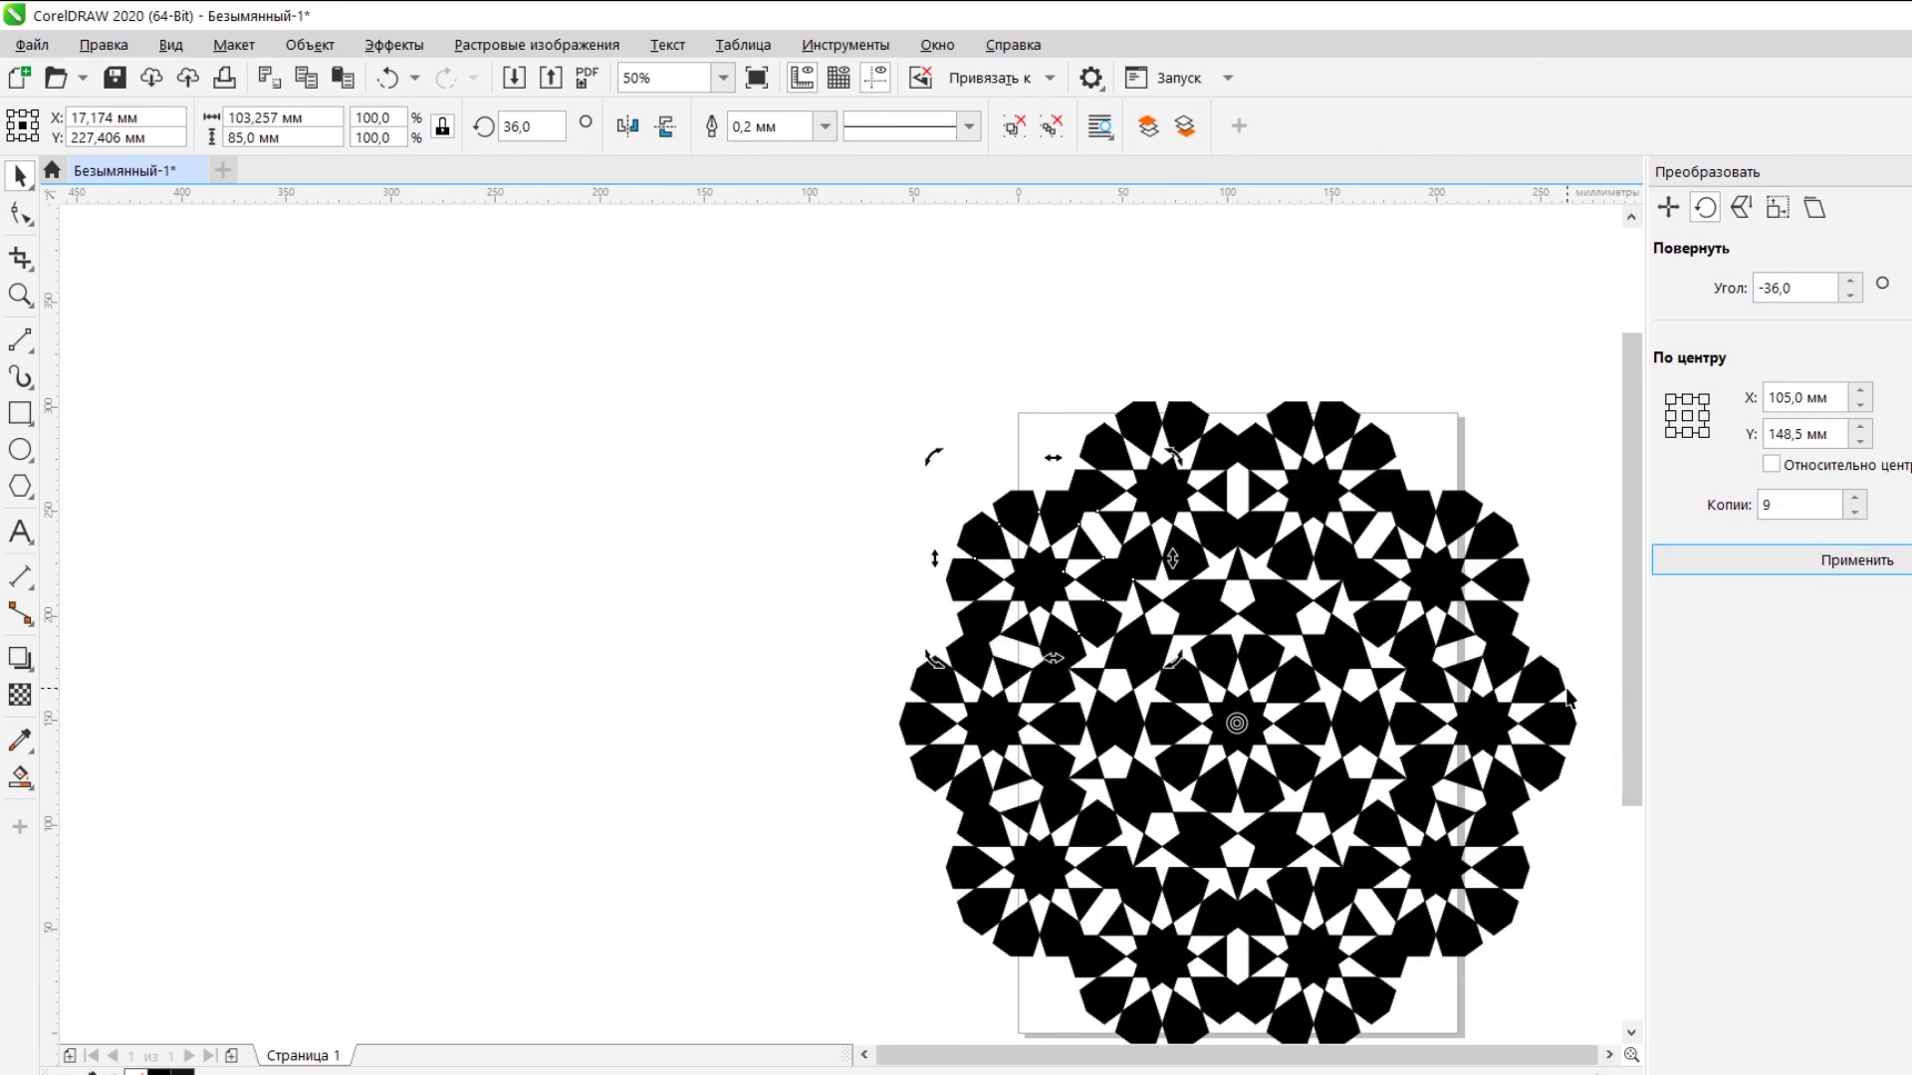
pyautogui.click(1583, 632)
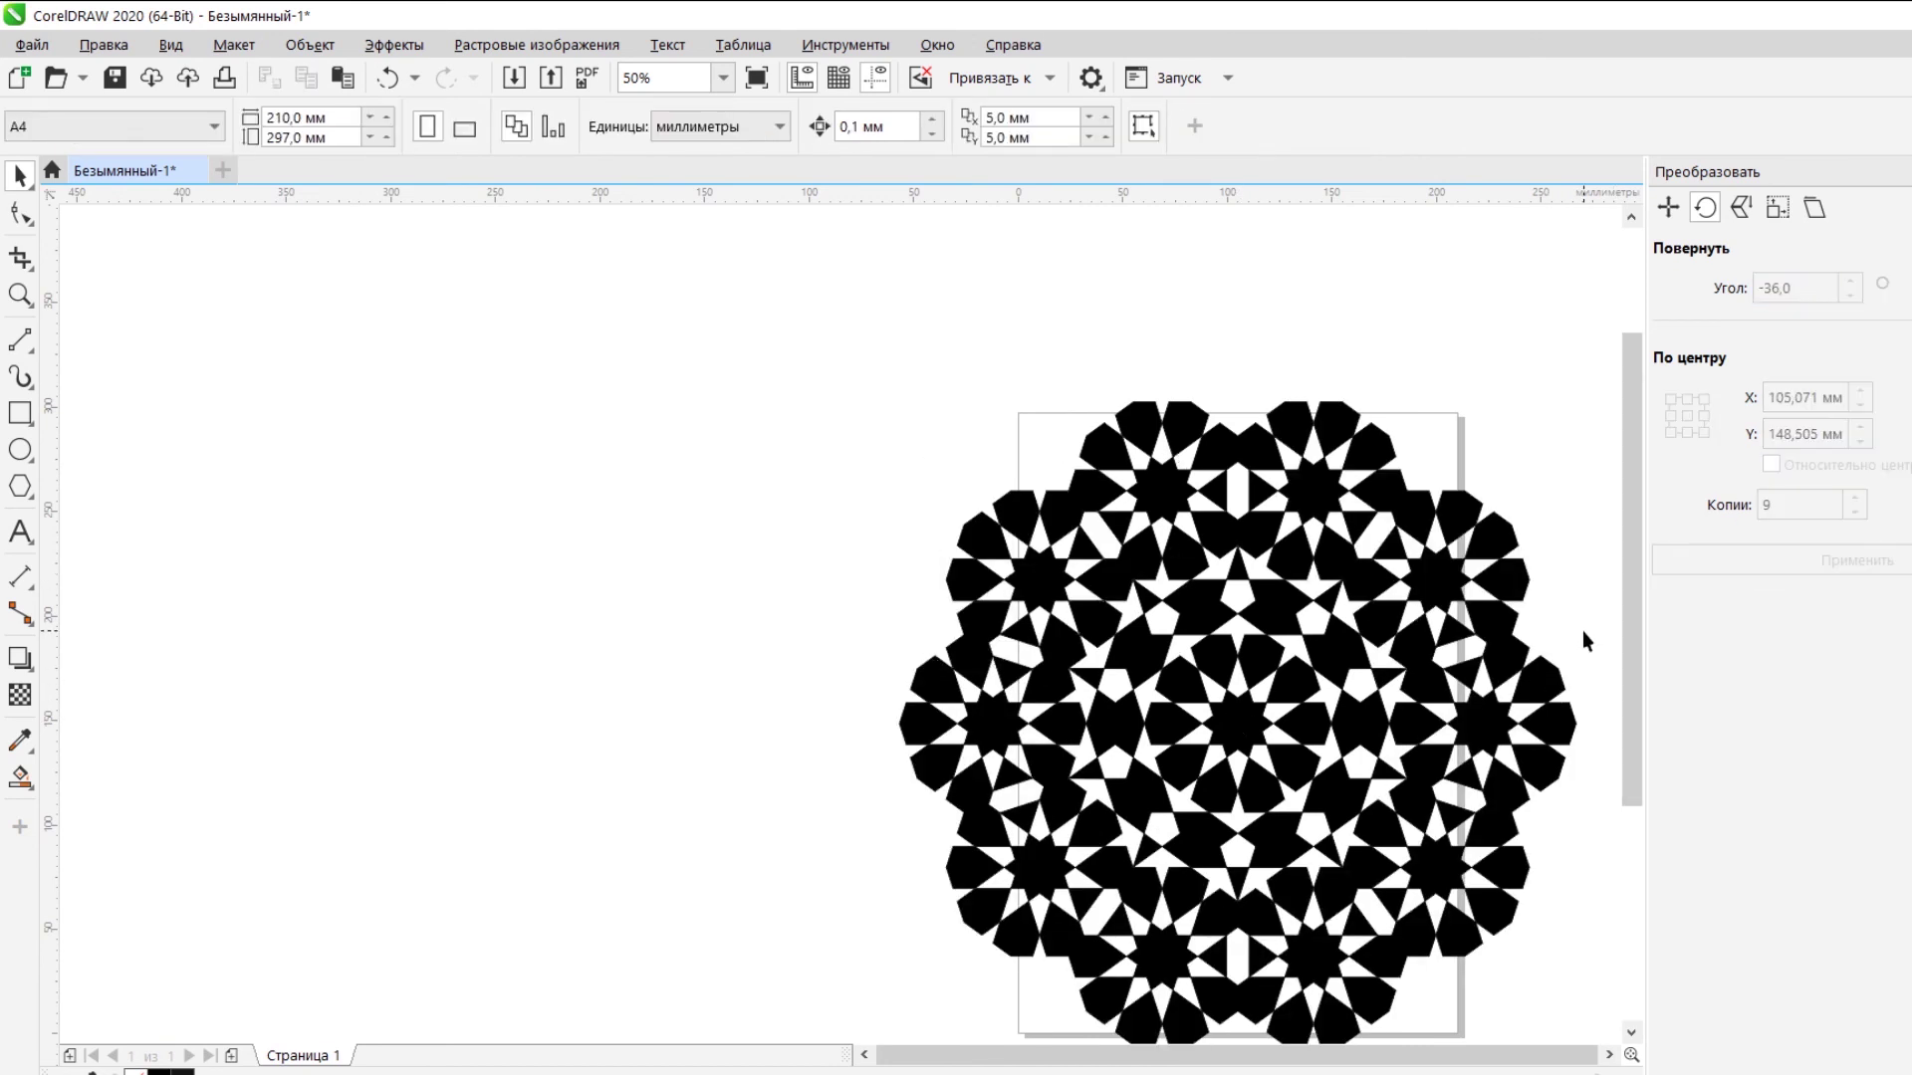
# Group the entire pattern and scale it proportionally to a width of 180 mm.
pyautogui.hotkey('ctrl', 'a')
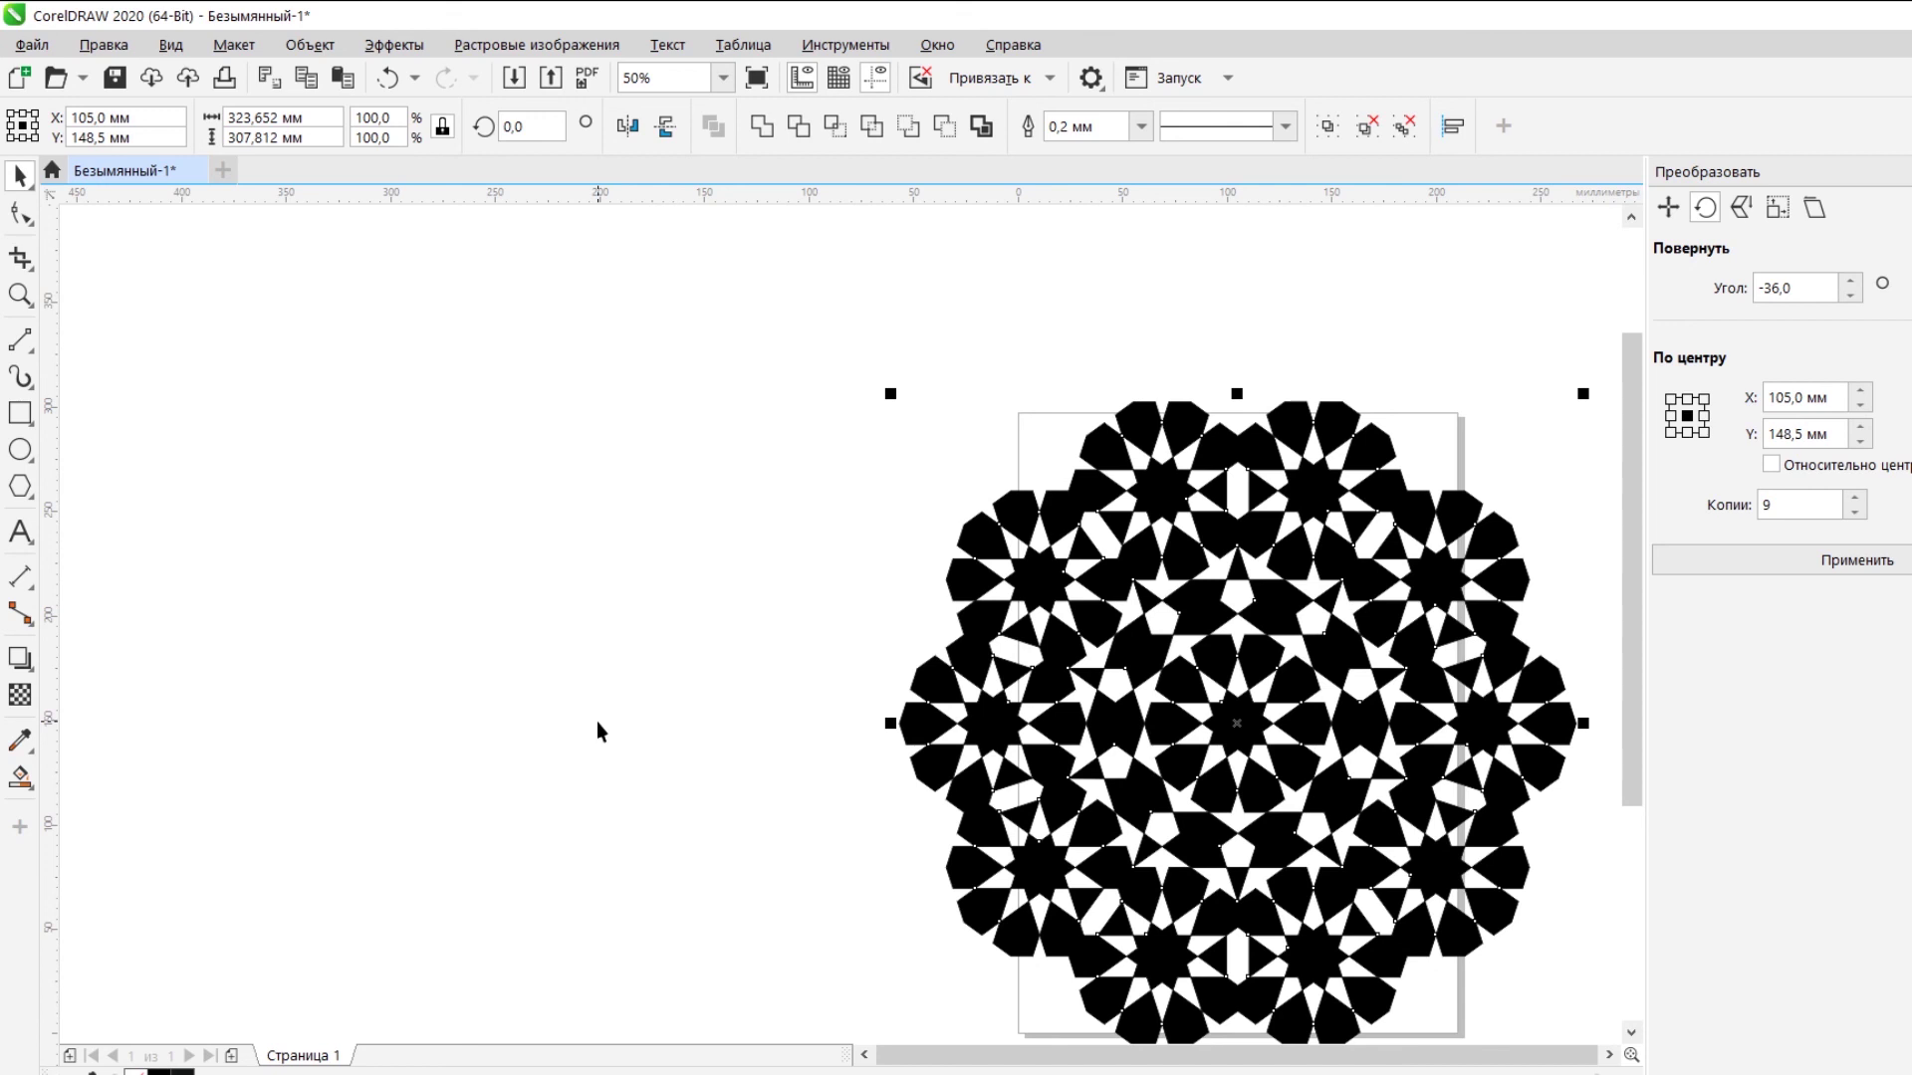
pyautogui.click(1327, 126)
pyautogui.doubleClick(264, 117)
pyautogui.write('180')
pyautogui.press('Return')
# Remove the fill from the whole grouped pattern.
pyautogui.press('F11')
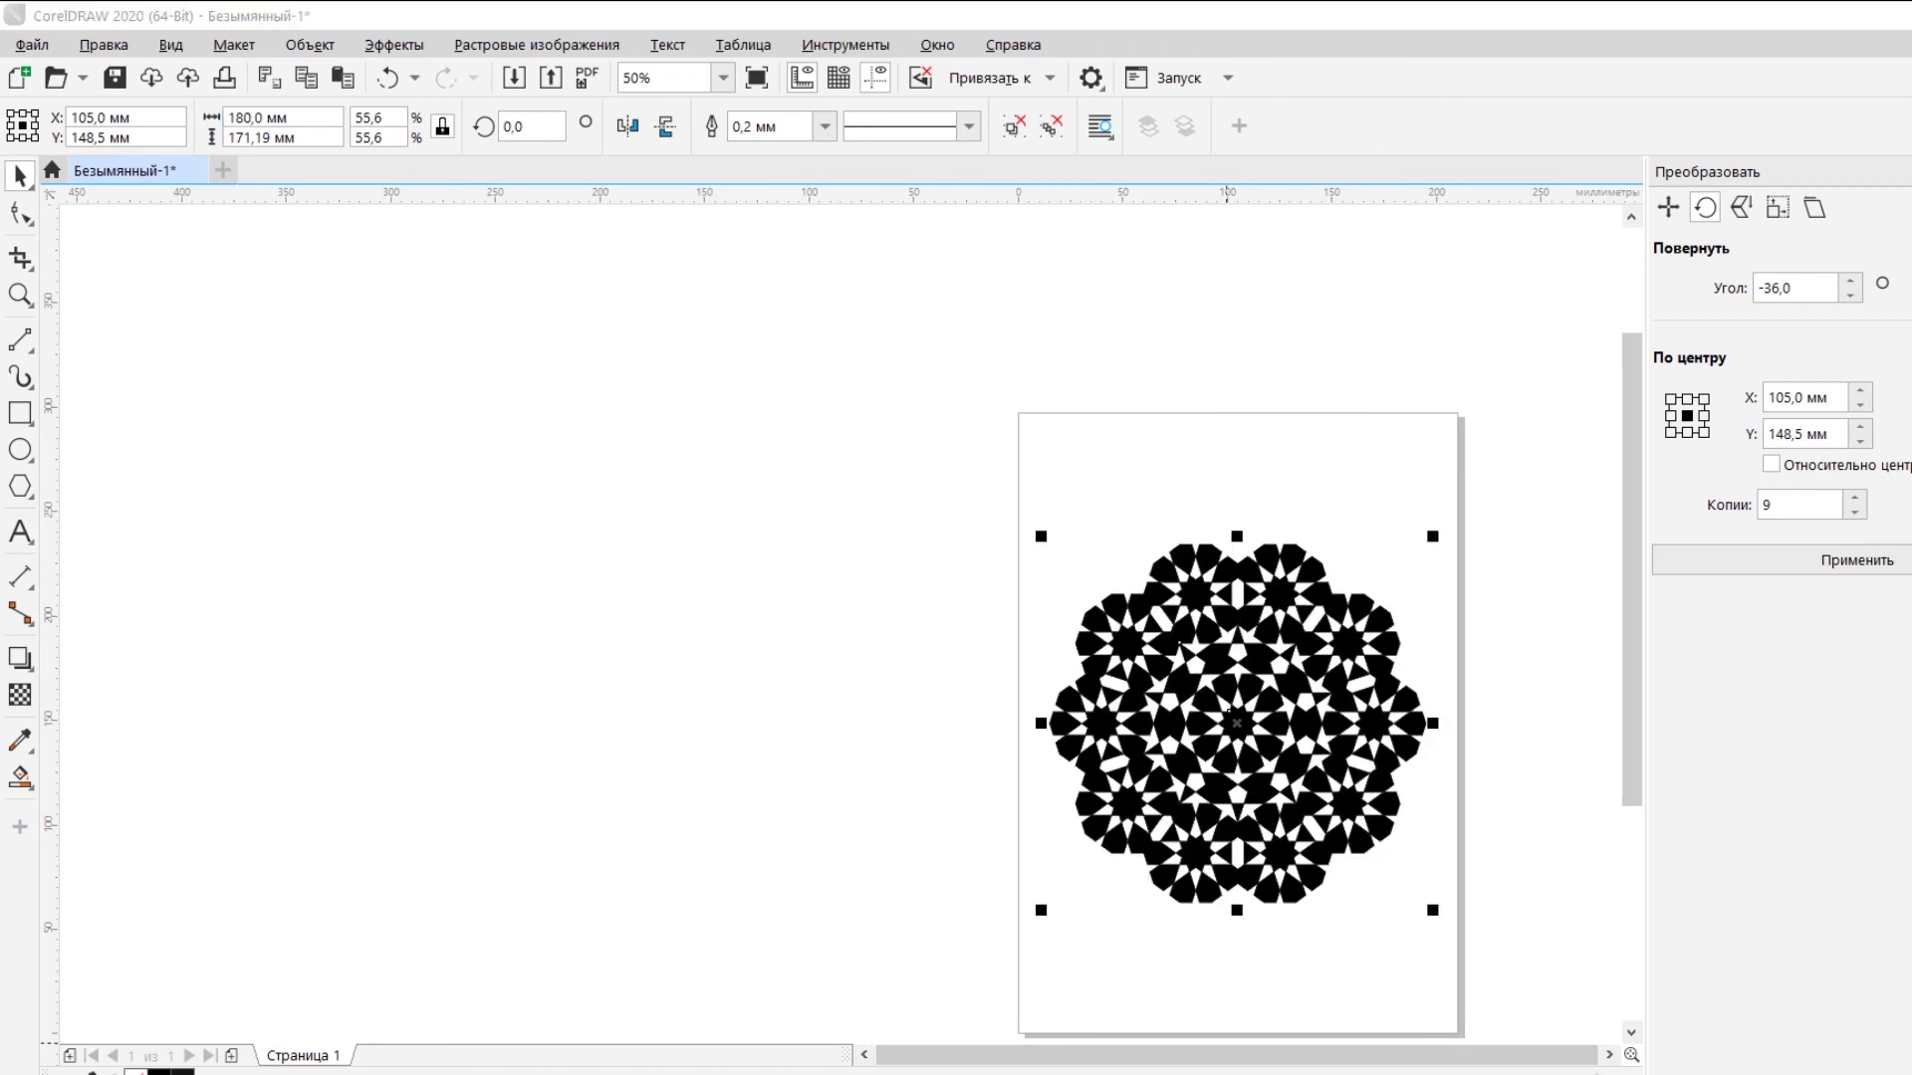
pyautogui.click(671, 233)
pyautogui.click(1345, 943)
pyautogui.scroll(1, 1302, 831)
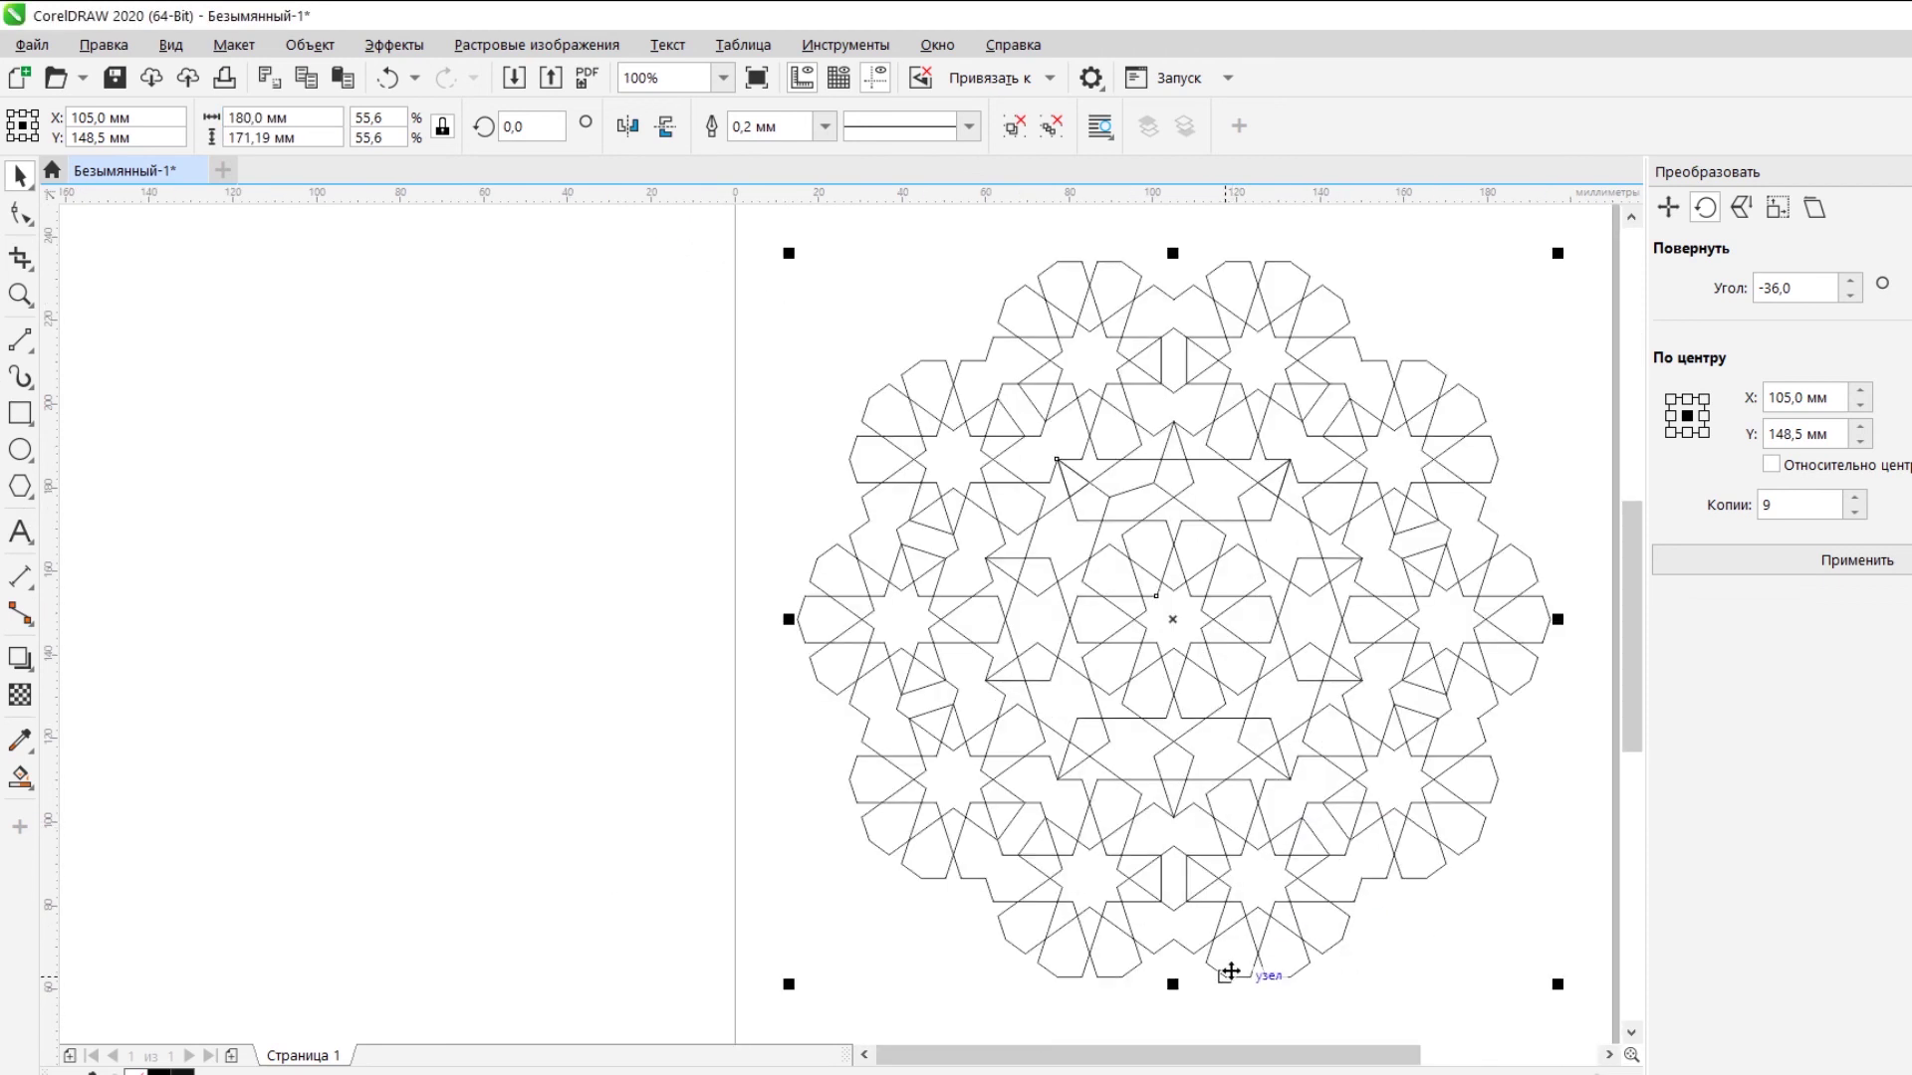